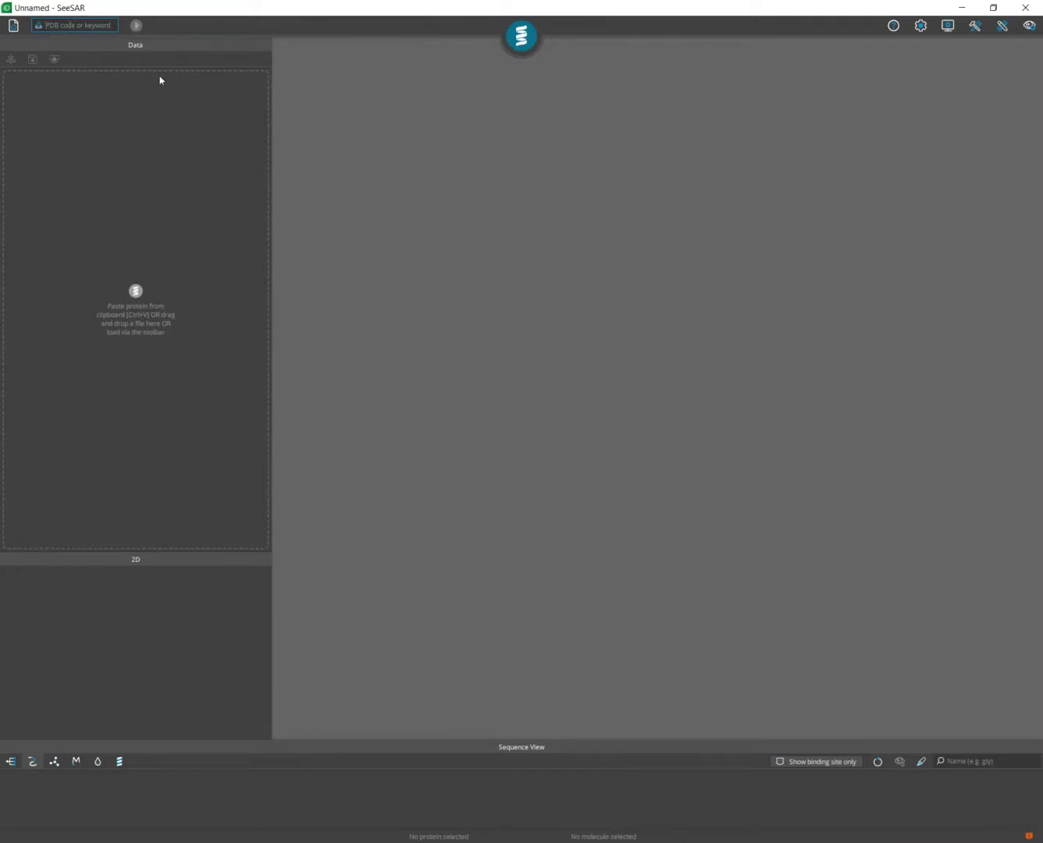
Load the thrombin structure 2ZFF from the PDB and define hetero group 53U_H_2001 as its ligand
{"action": "type", "text": "2zff"}
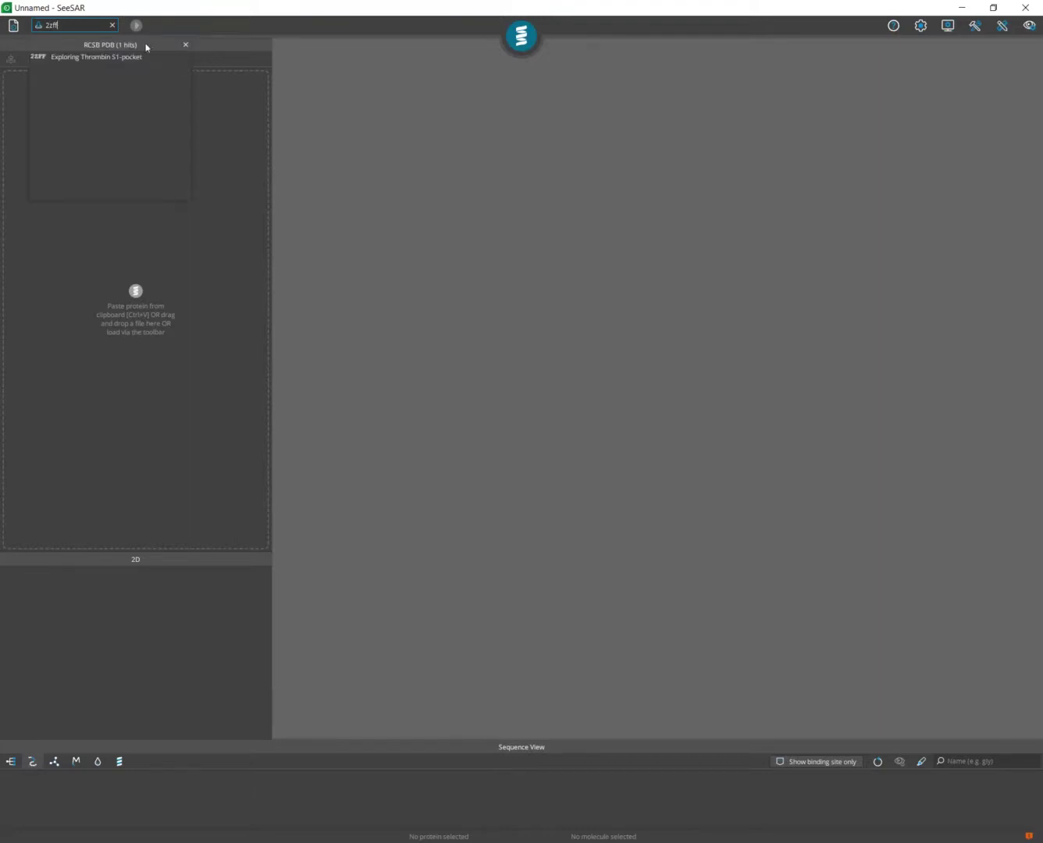
{"action": "left_click", "coordinate": [132, 58]}
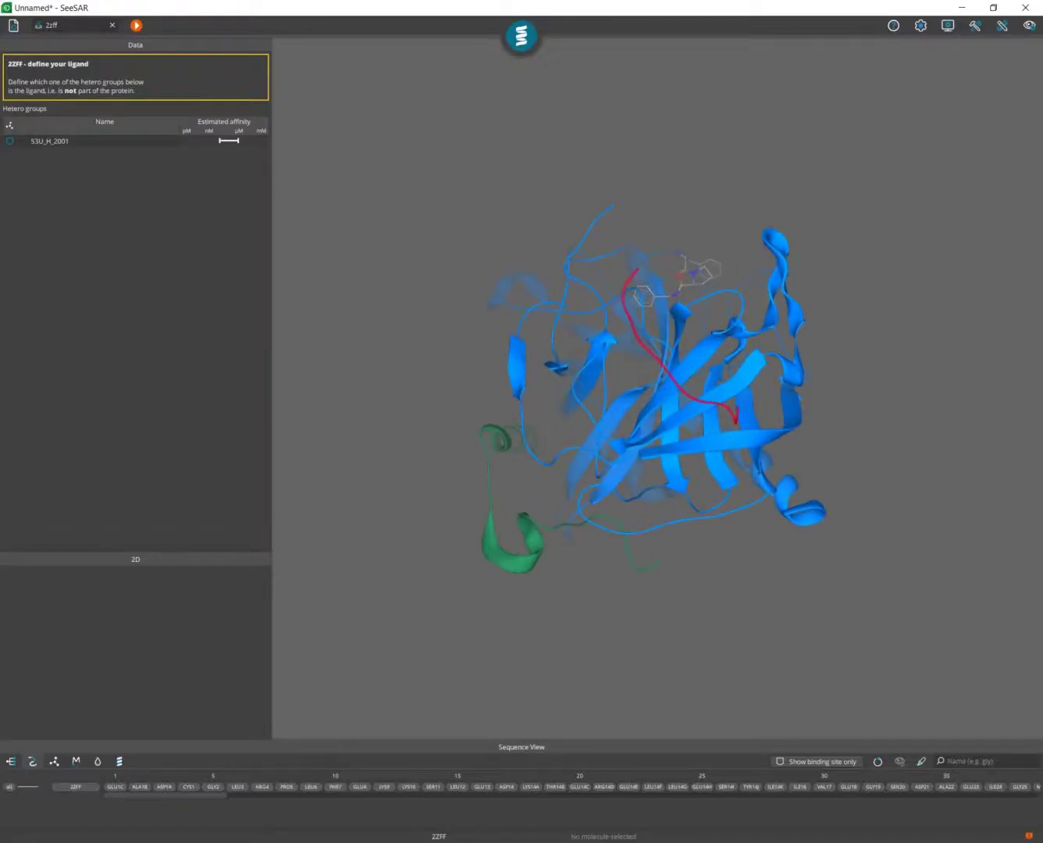
{"action": "left_click", "coordinate": [66, 142]}
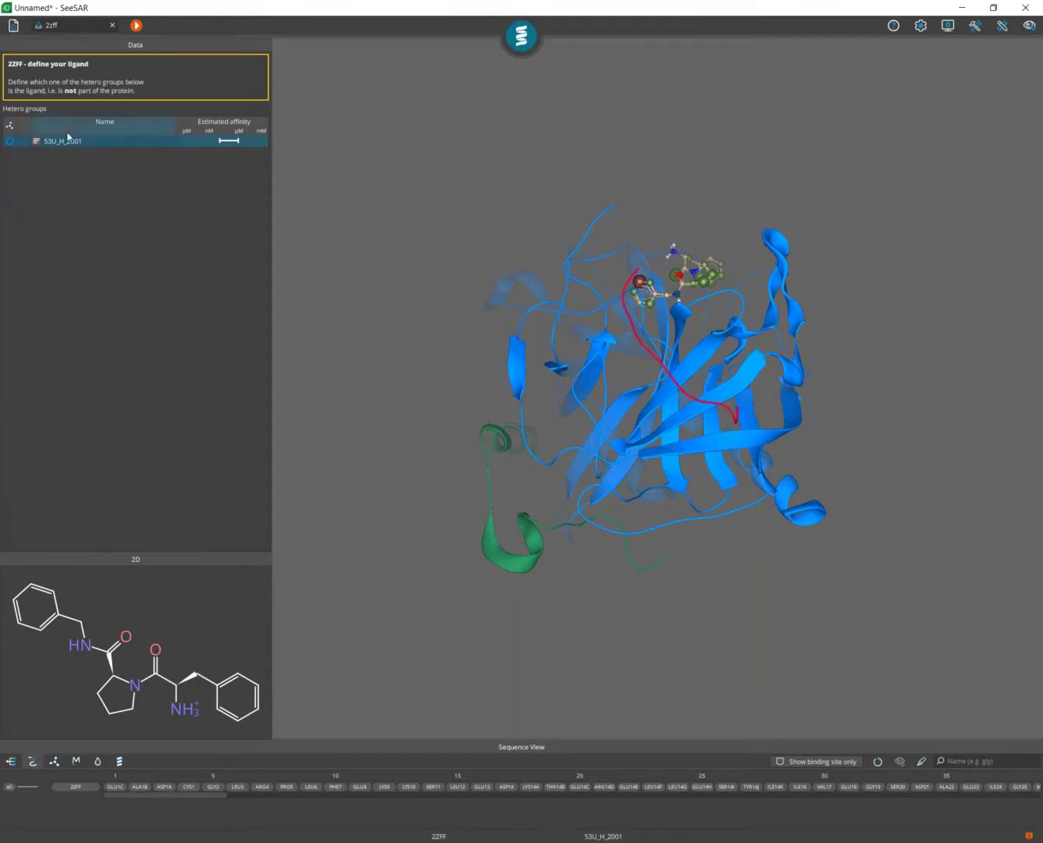
{"action": "left_click", "coordinate": [9, 143]}
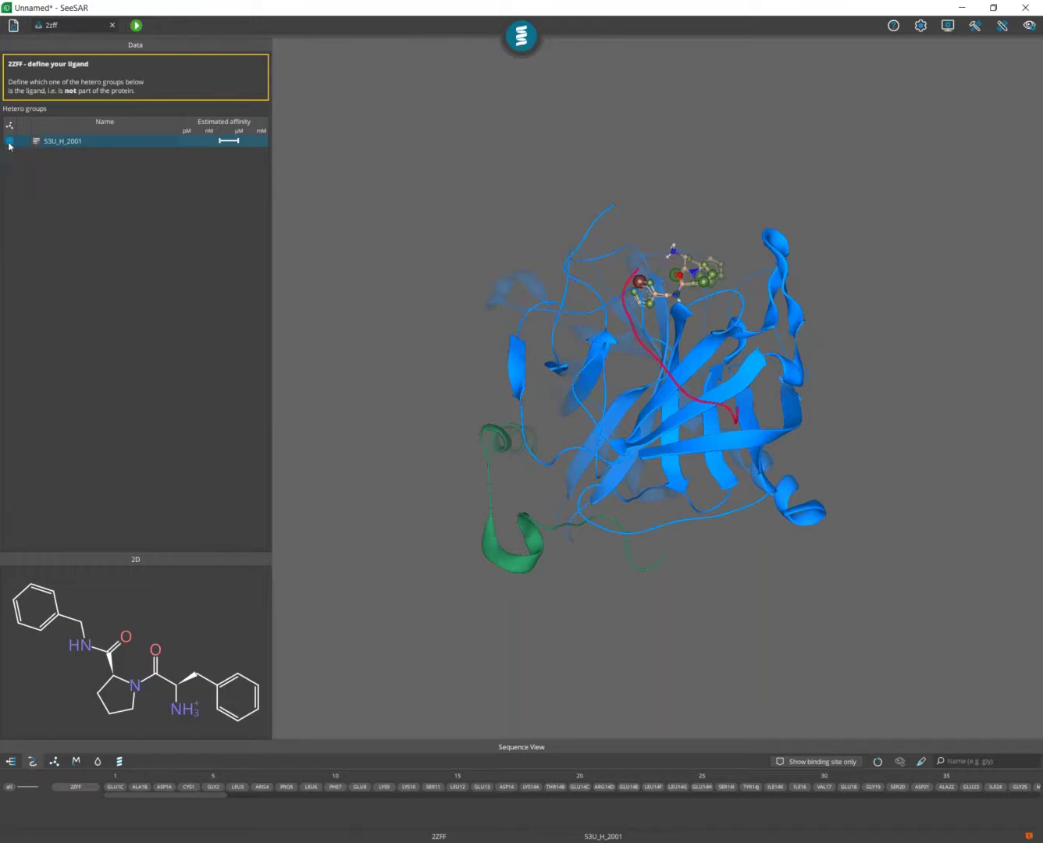
{"action": "left_click", "coordinate": [138, 28]}
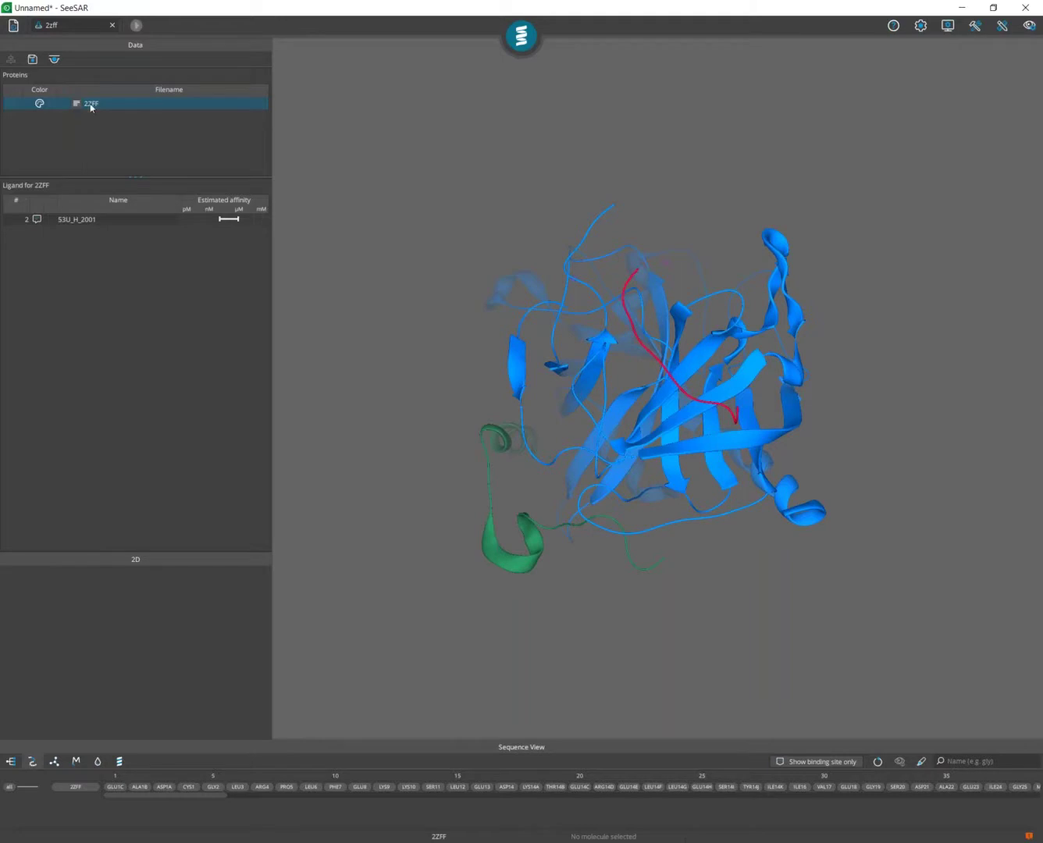
Display the ligand 53U_H_2001 close up inside the 2ZFF protein
{"action": "left_click", "coordinate": [102, 225]}
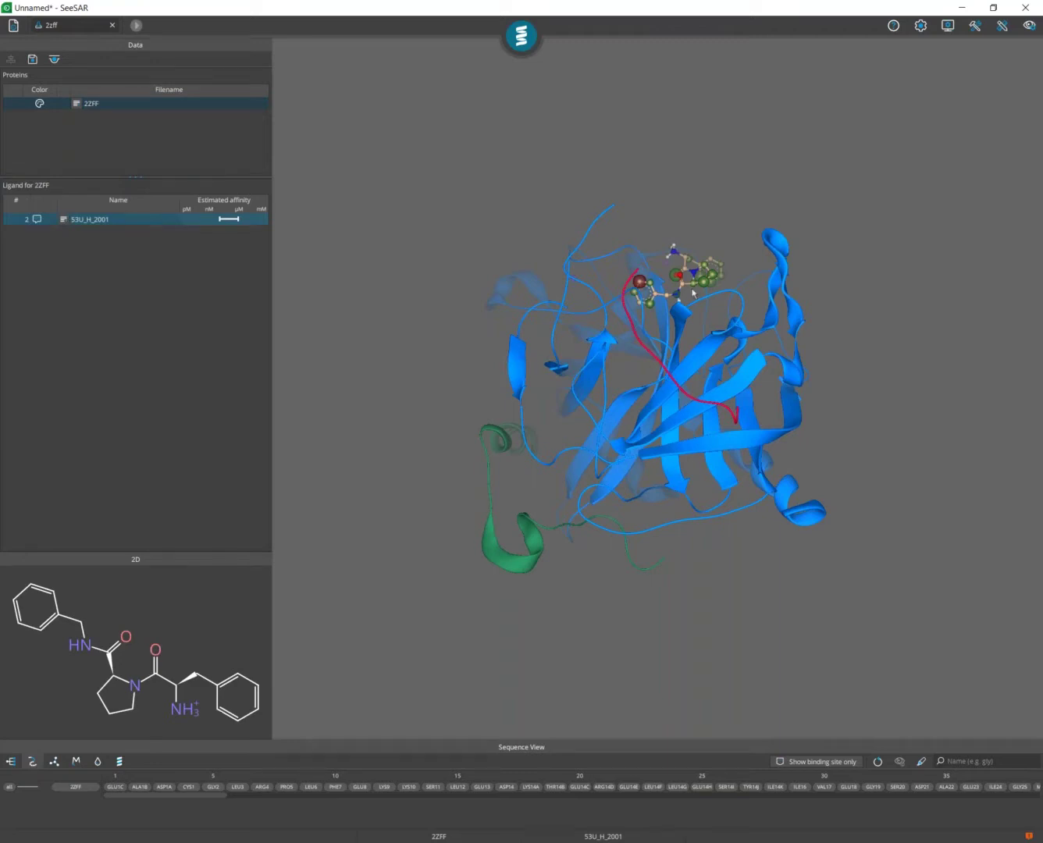
{"action": "scroll", "coordinate": [692, 292], "scroll_direction": "up", "scroll_amount": 10}
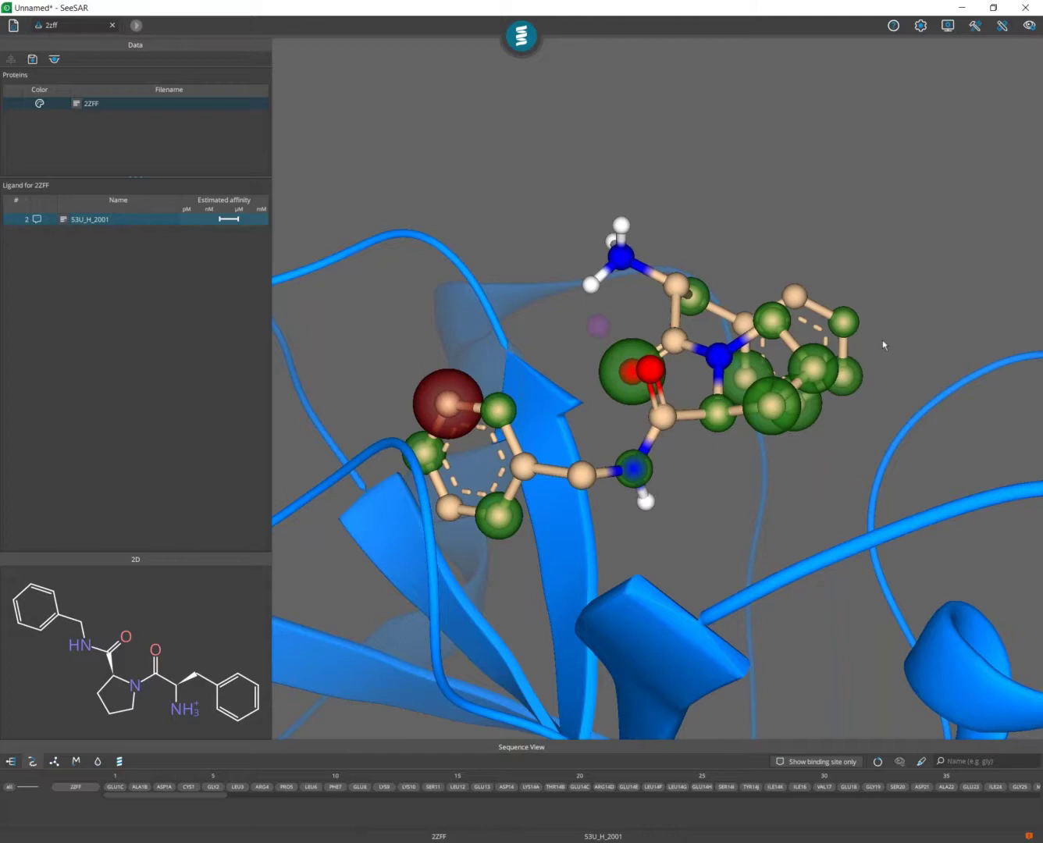
Try the Blue-Red colour blindness scheme on the affinity spheres and restore Green-Red
{"action": "left_click", "coordinate": [950, 27]}
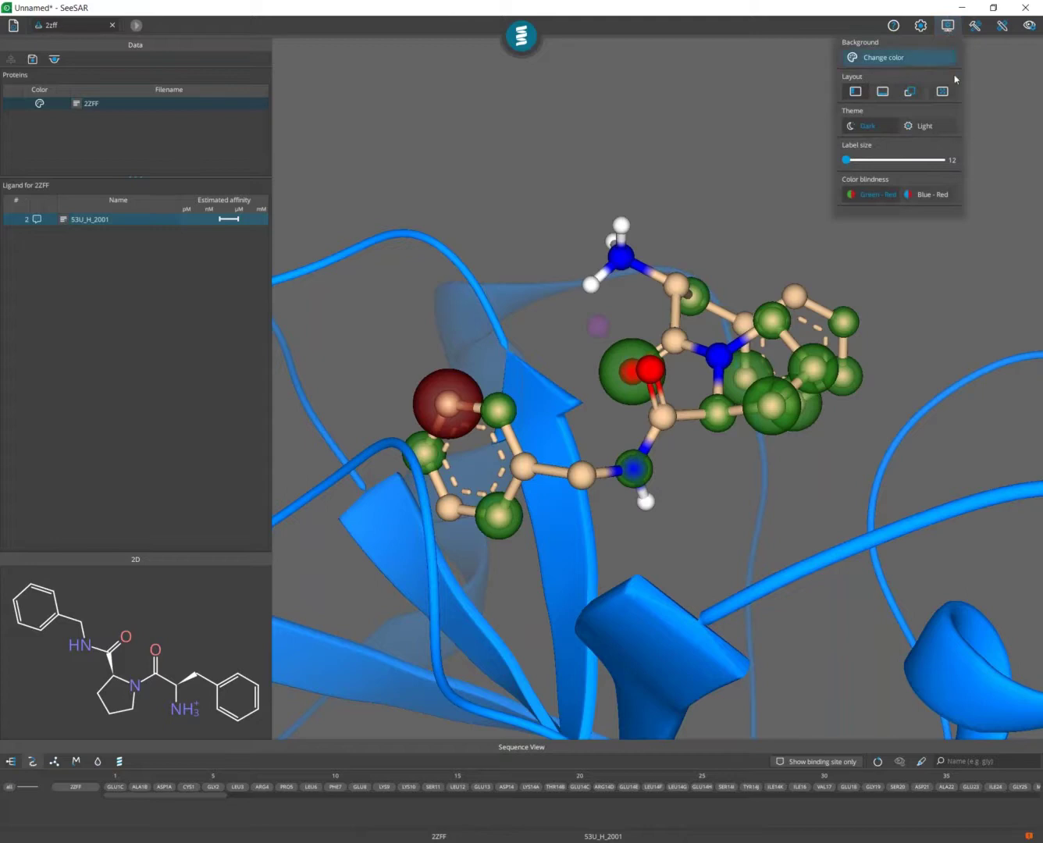
{"action": "left_click", "coordinate": [930, 197]}
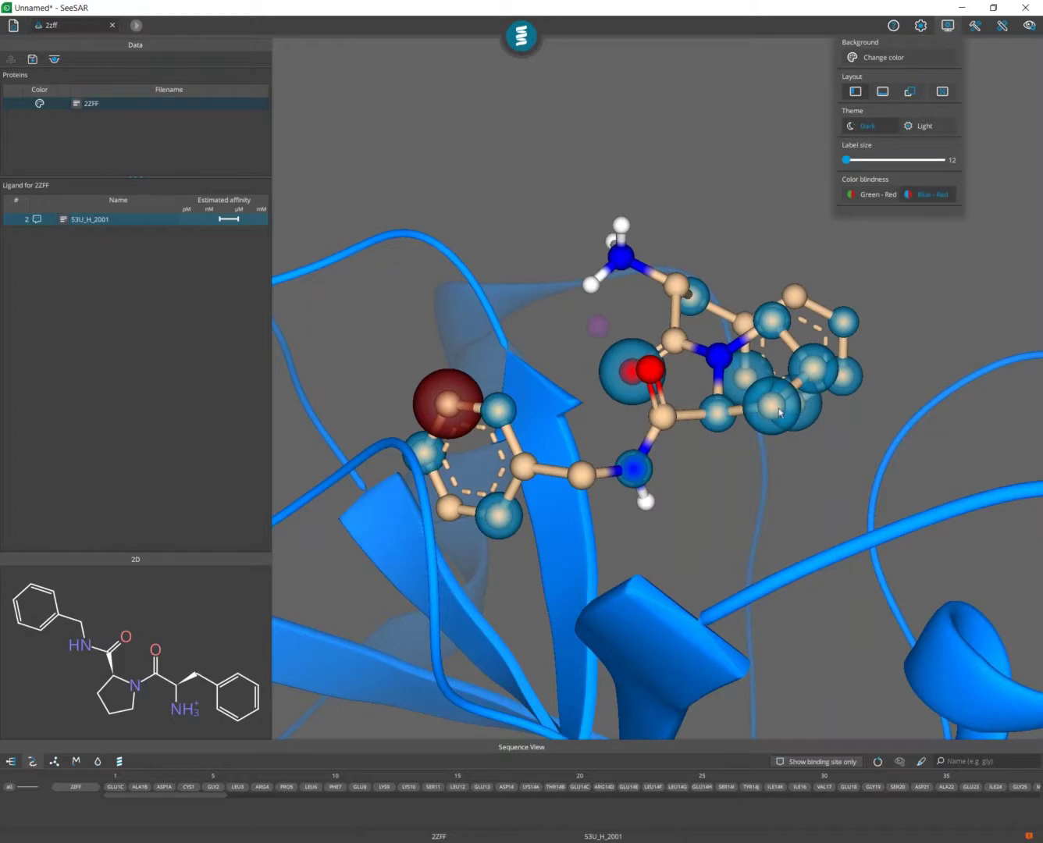
{"action": "left_click", "coordinate": [879, 199]}
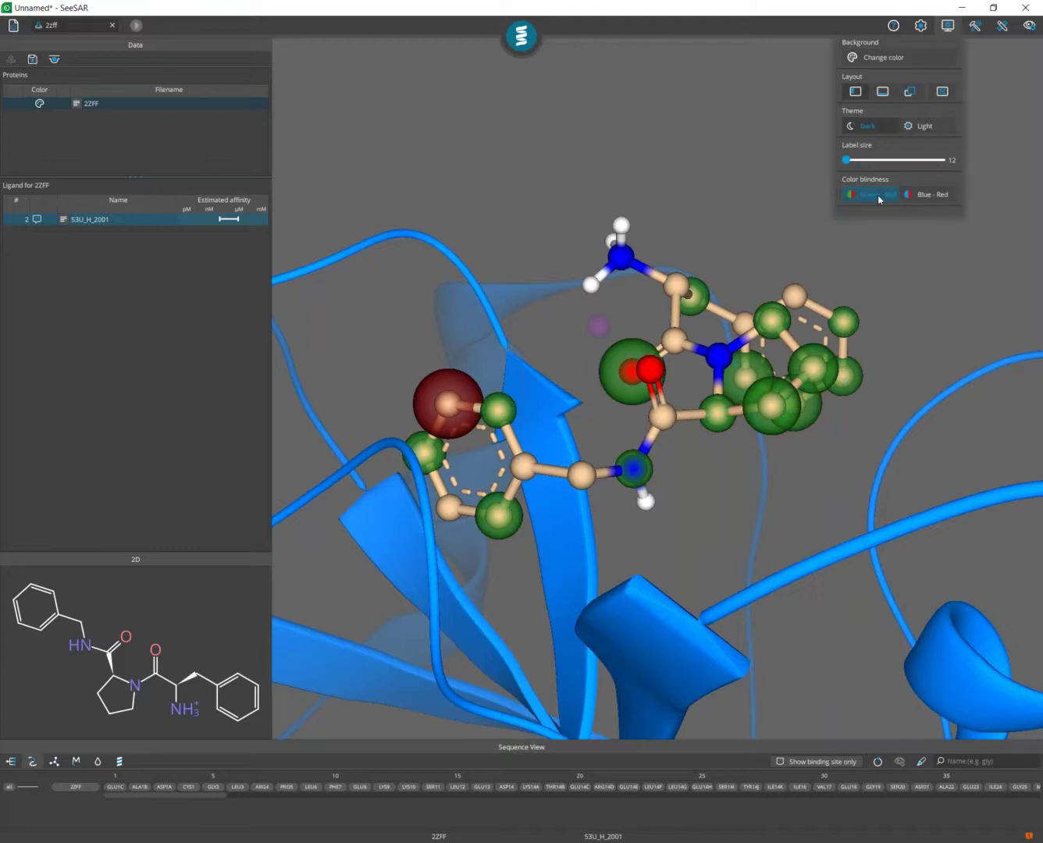
Switch the interface to the Light theme and set the 3D view's background colour to white (#ffffff)
{"action": "left_click", "coordinate": [930, 126]}
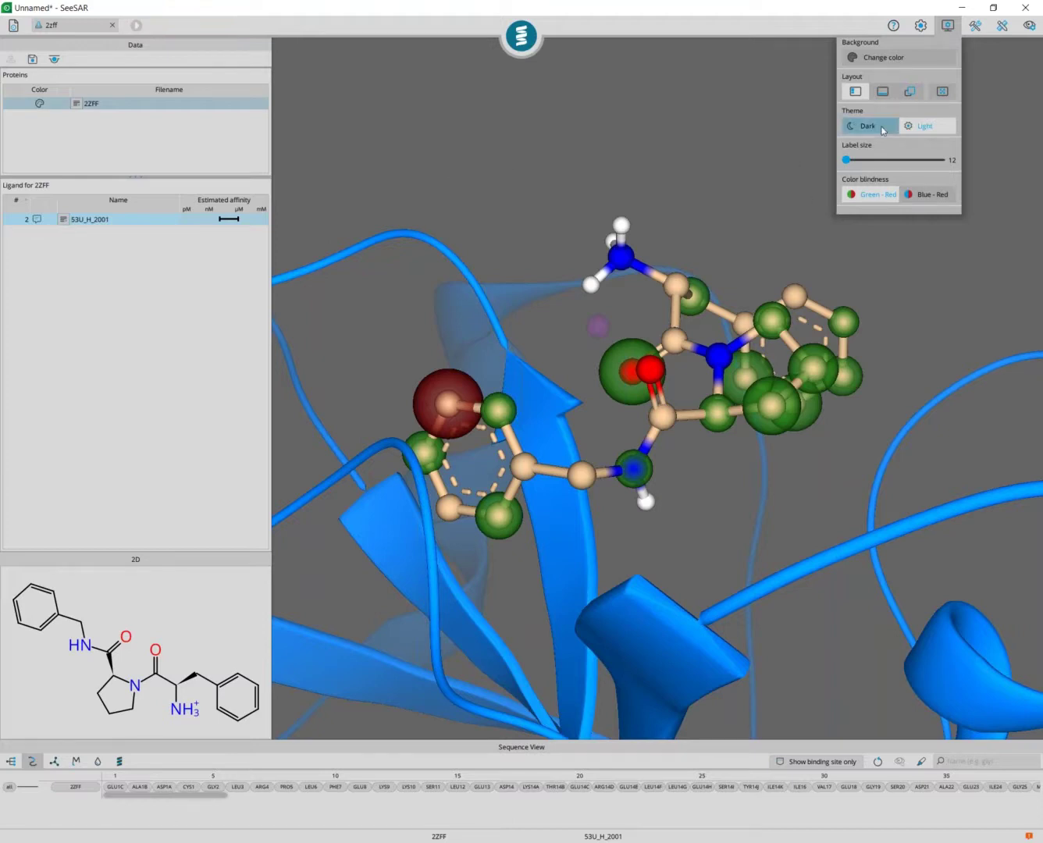
{"action": "left_click", "coordinate": [884, 128]}
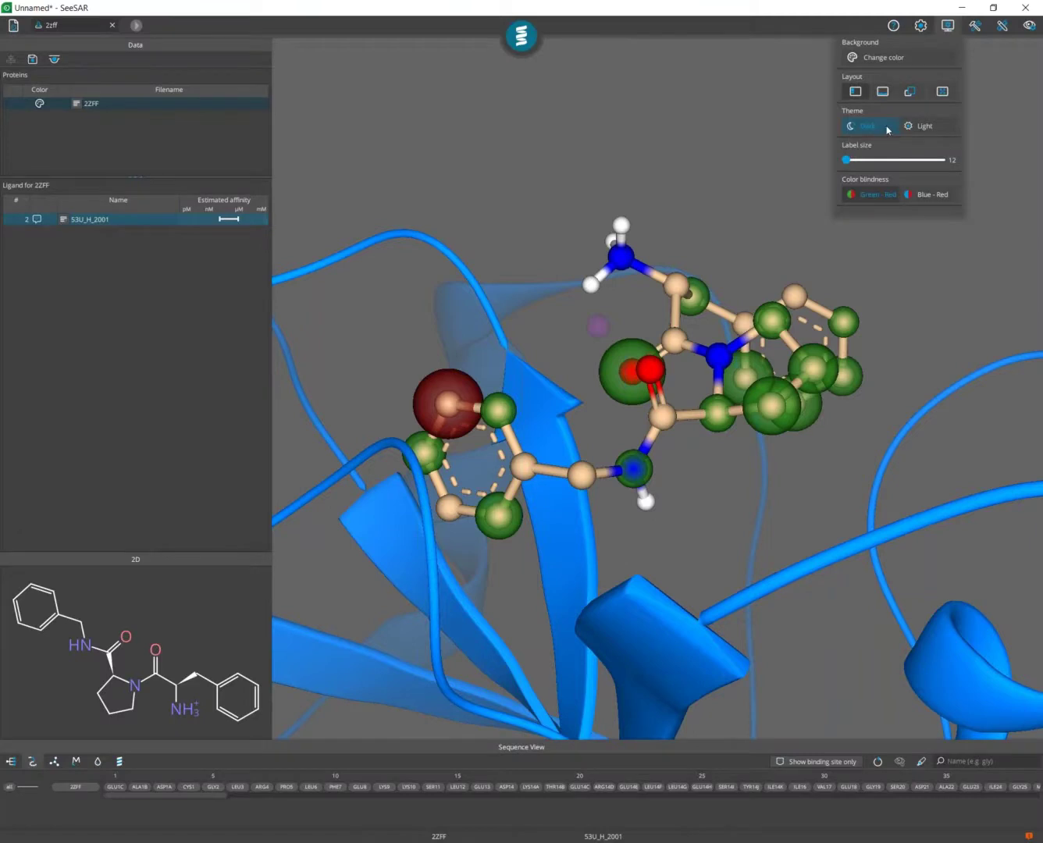
{"action": "left_click", "coordinate": [925, 126]}
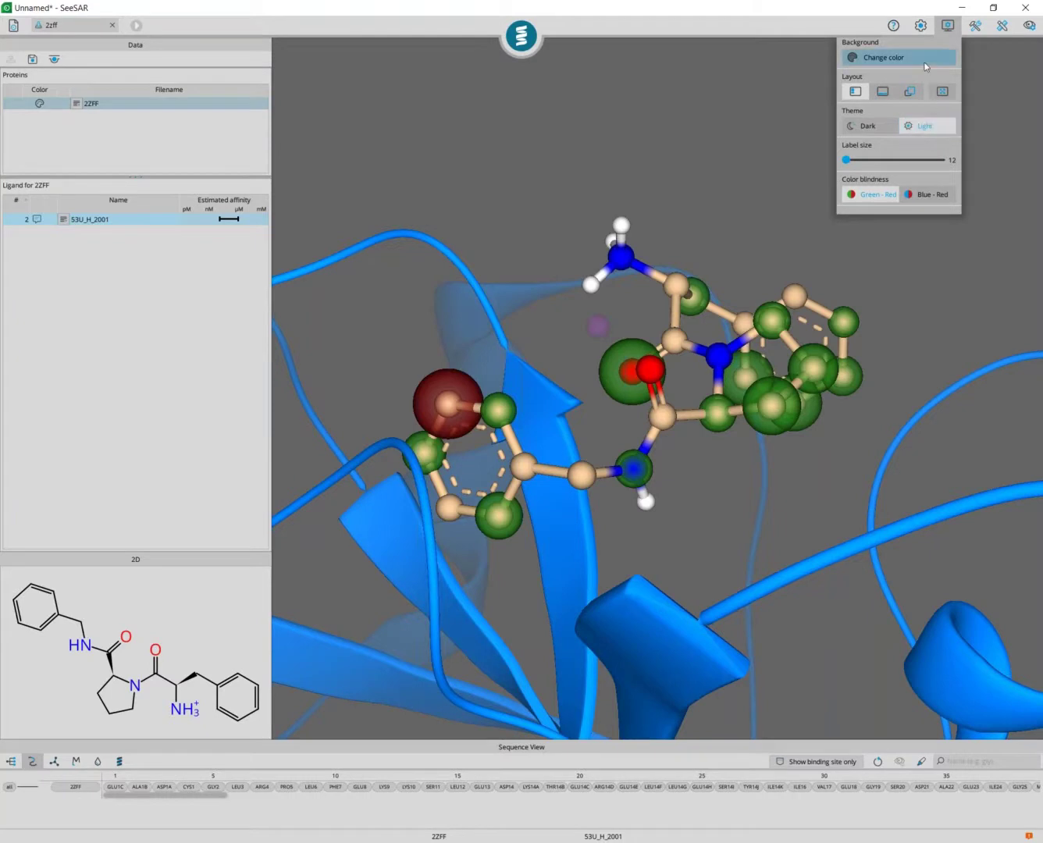
{"action": "left_click", "coordinate": [926, 66]}
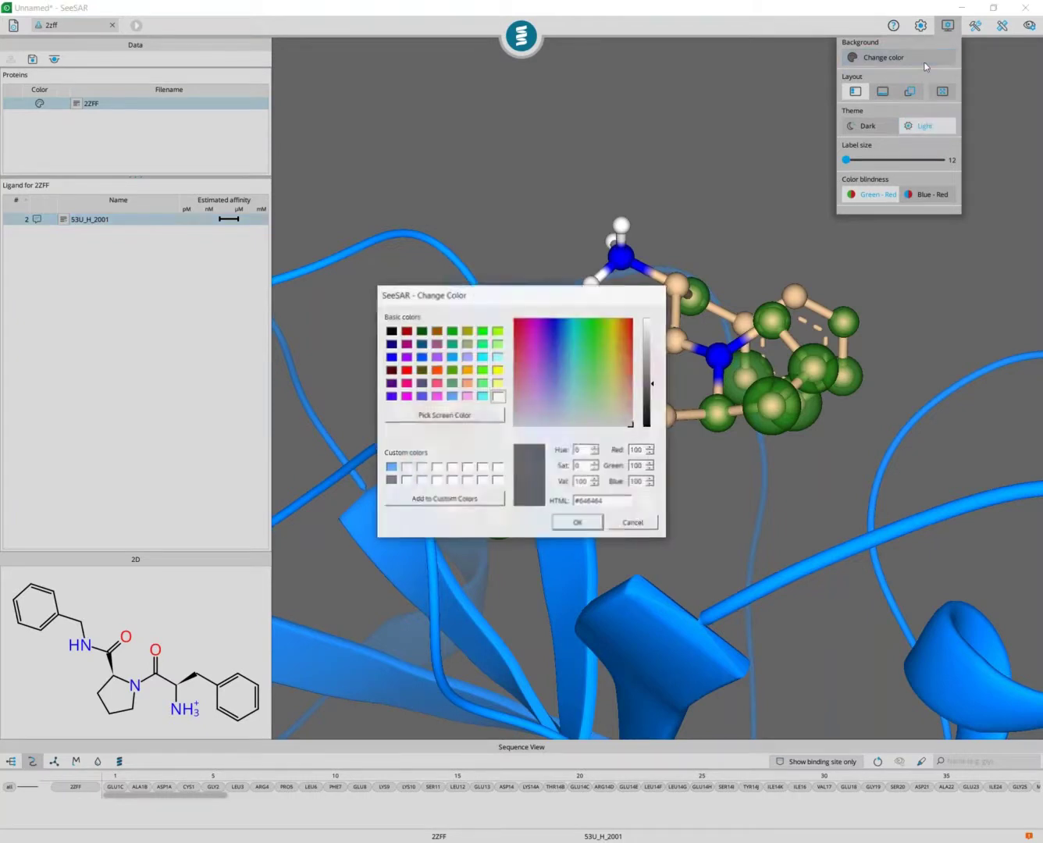
{"action": "left_click", "coordinate": [498, 397]}
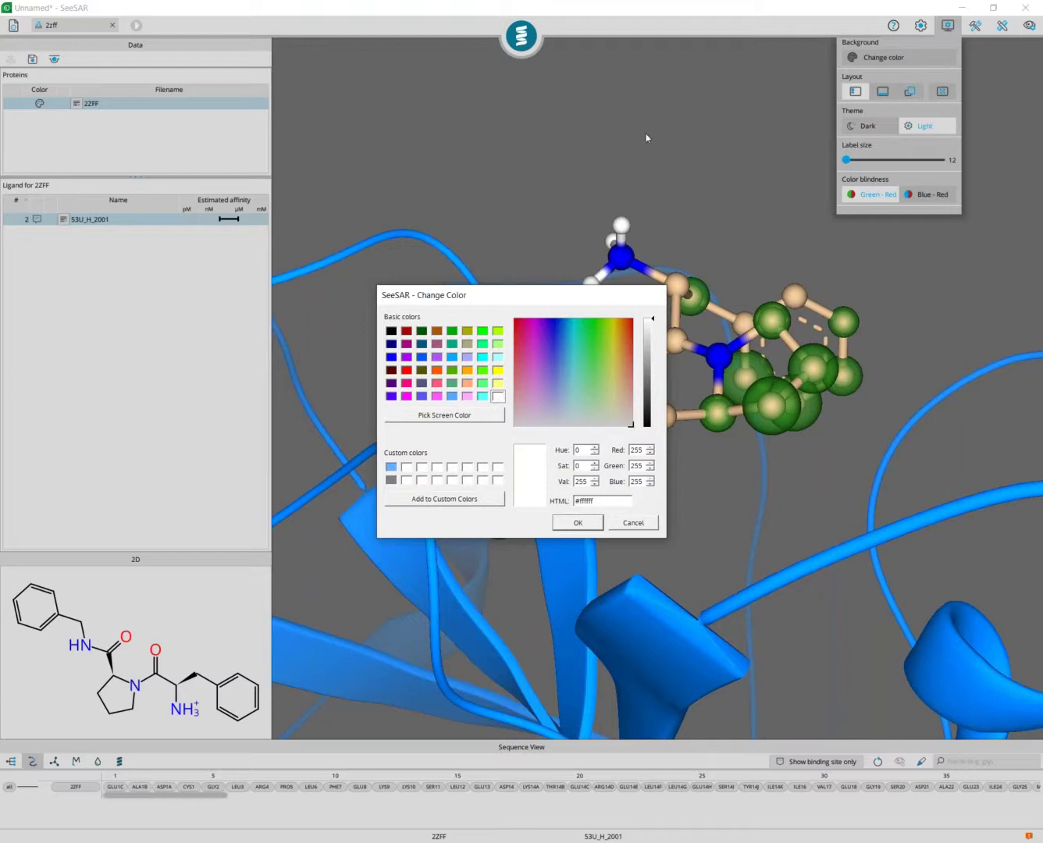
{"action": "left_click", "coordinate": [568, 525]}
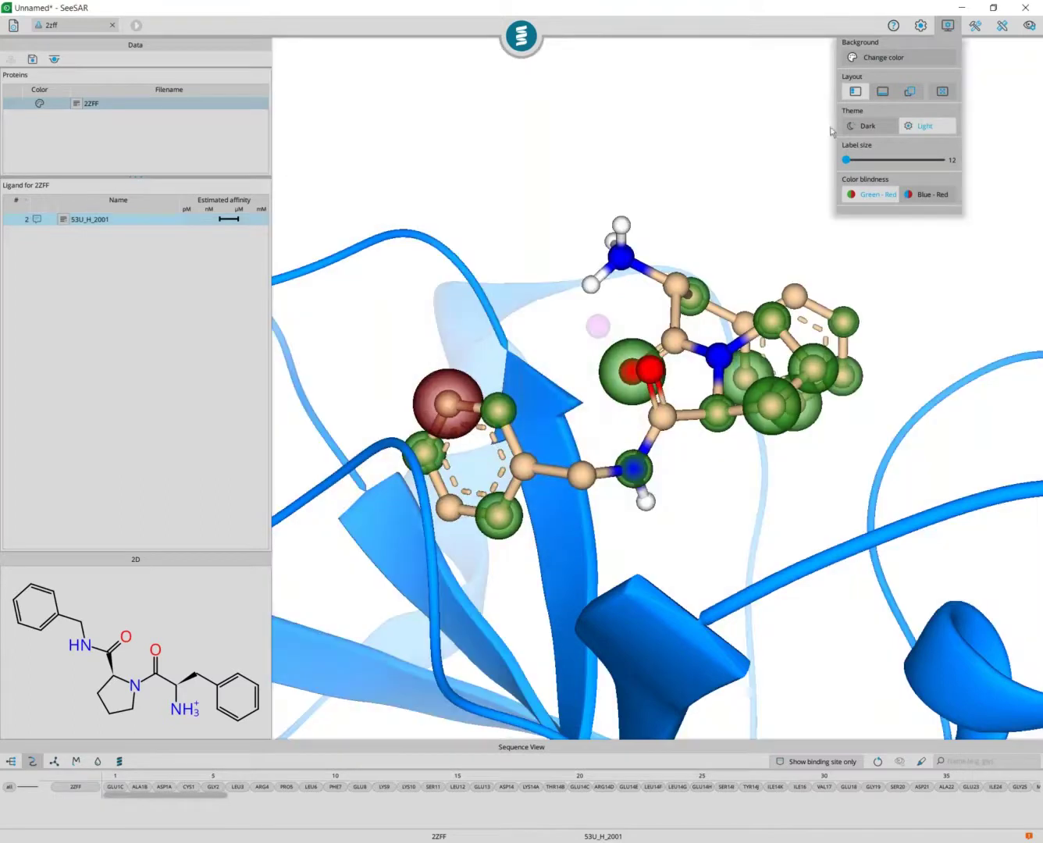
{"action": "left_click", "coordinate": [949, 27]}
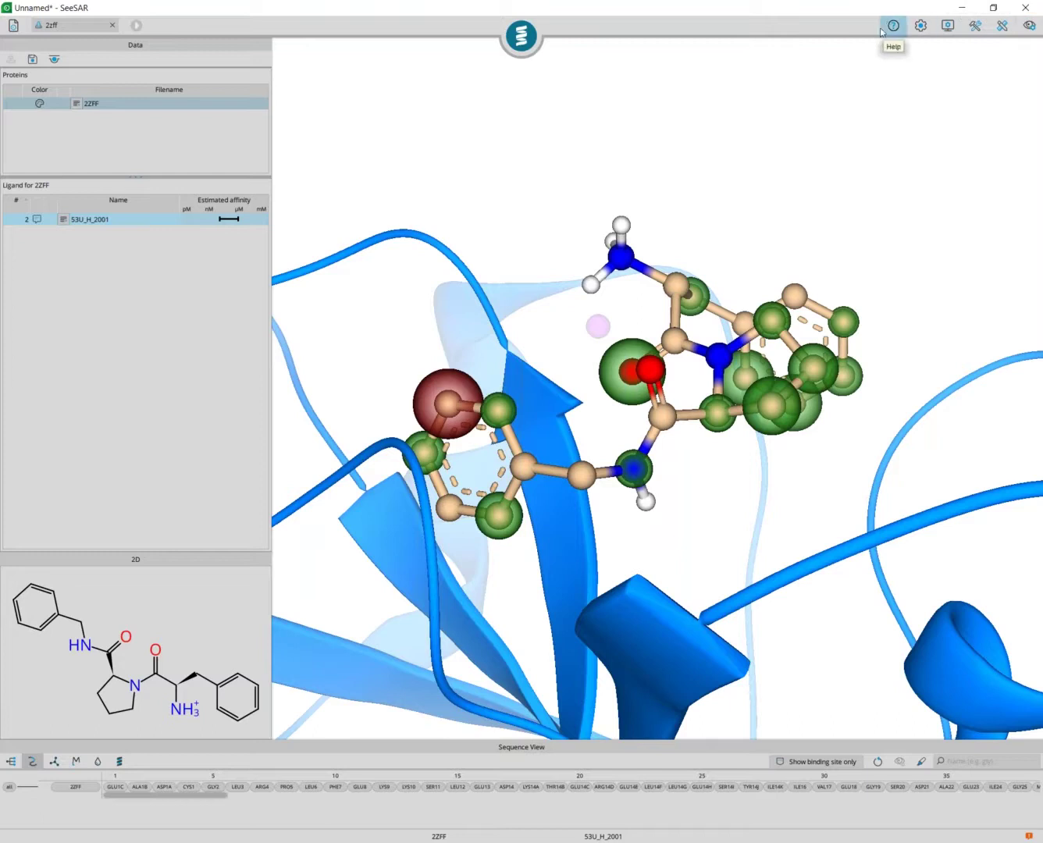
{"action": "left_click", "coordinate": [947, 26]}
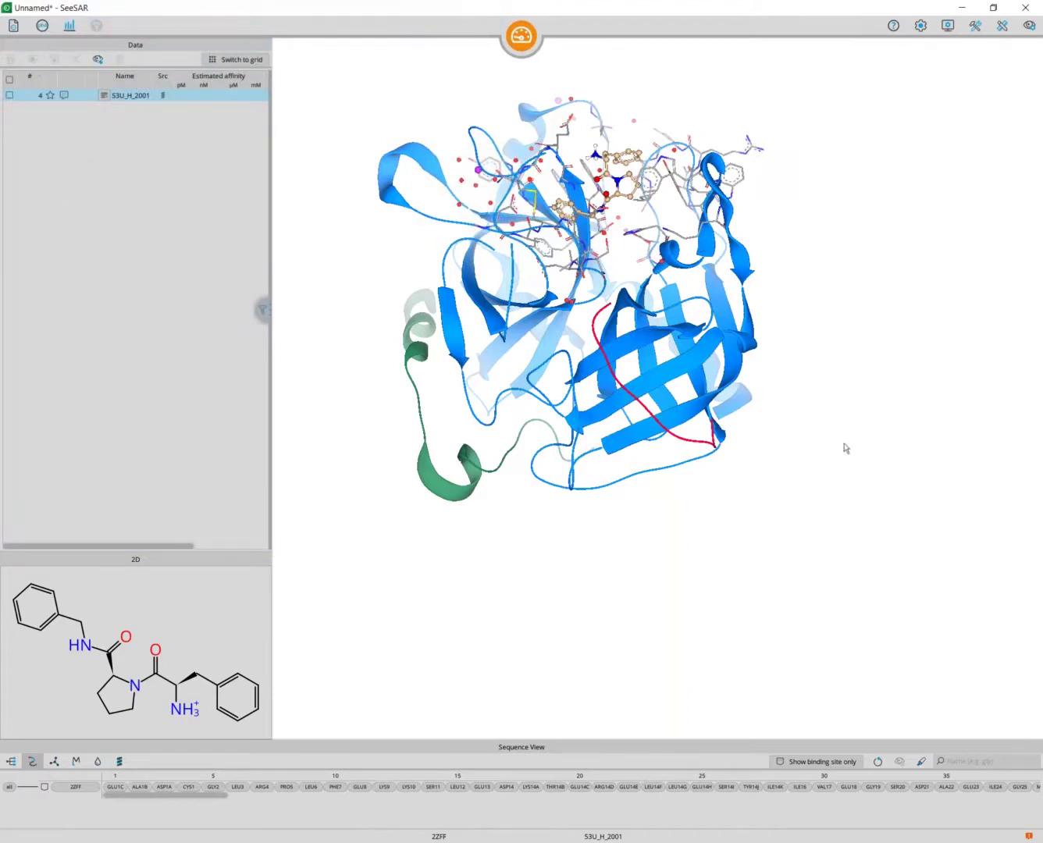
Calculate the estimated affinity of 53U_H_2001 and inspect its atom contributions and hydrogen bonds in the binding site
{"action": "key", "text": "space"}
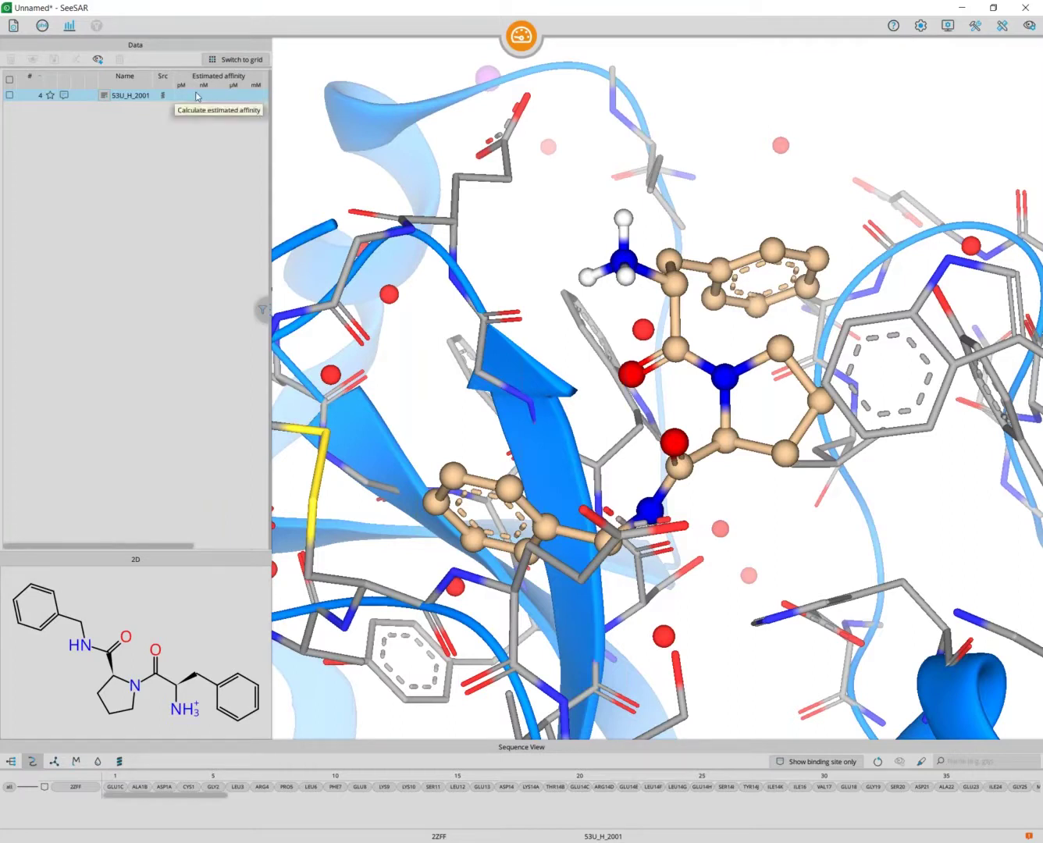
{"action": "right_click", "coordinate": [106, 97]}
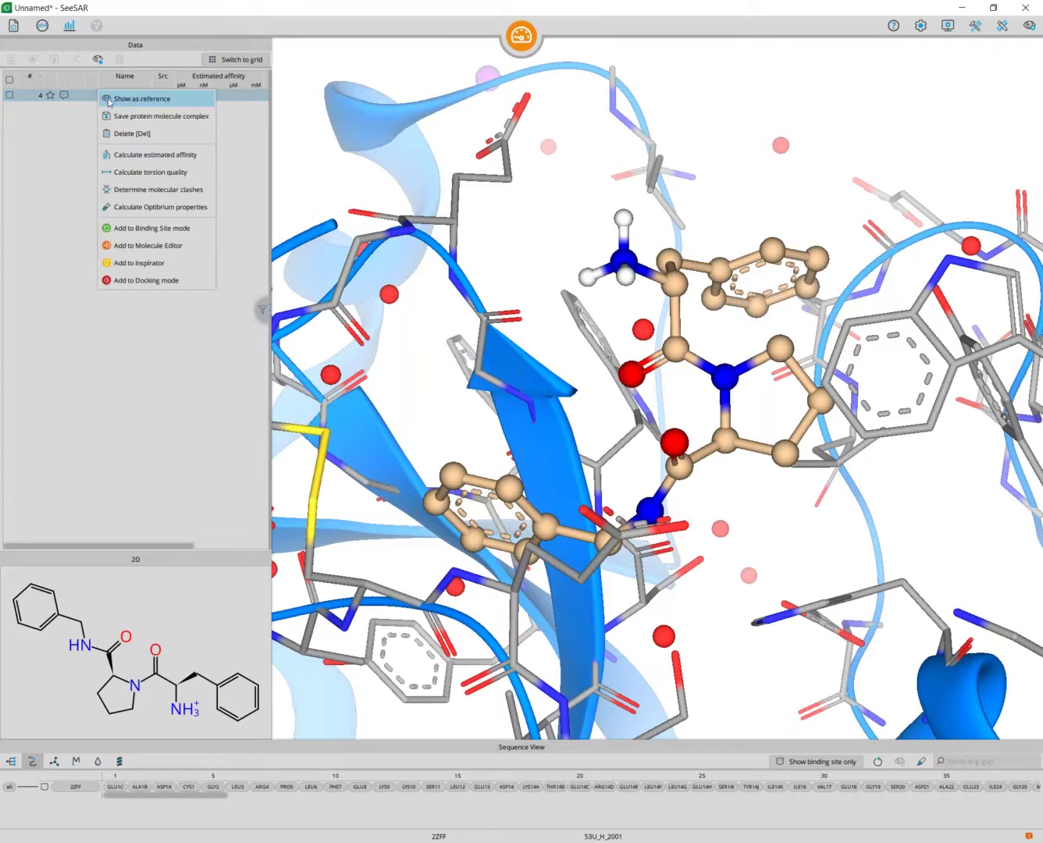
{"action": "left_click", "coordinate": [157, 155]}
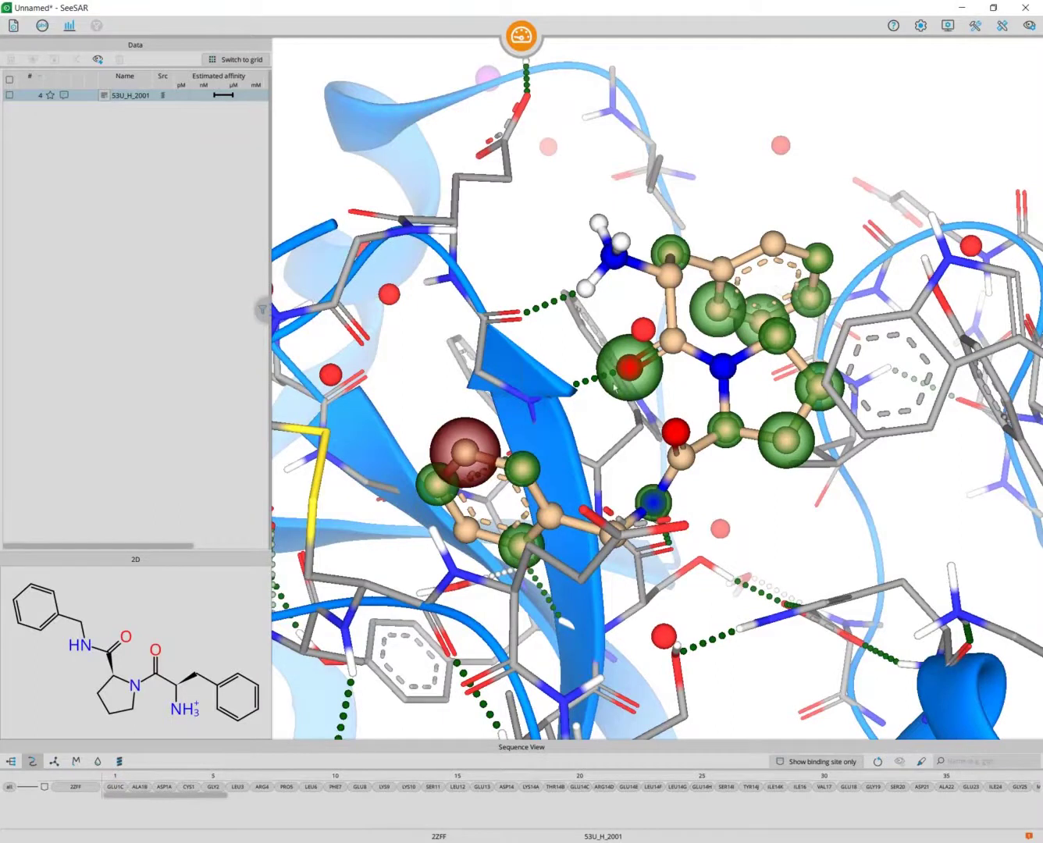
{"action": "left_click_drag", "start_coordinate": [620, 408], "coordinate": [623, 420]}
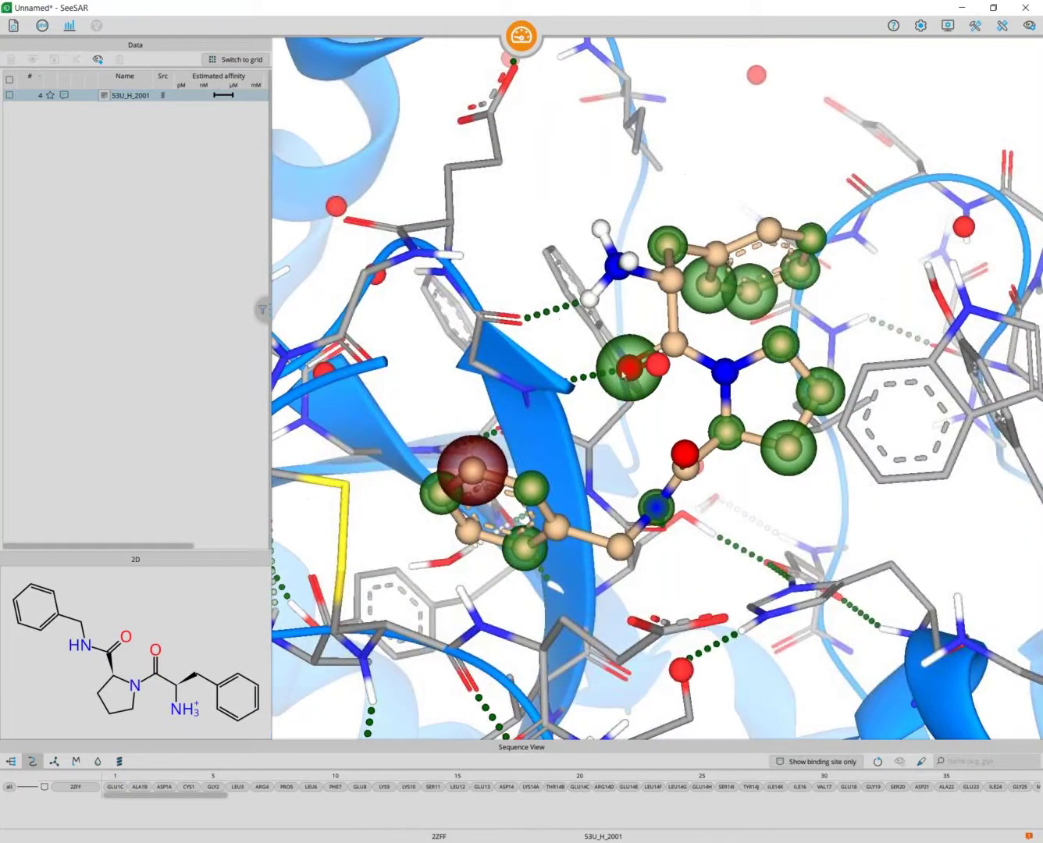
{"action": "right_click_drag", "start_coordinate": [759, 533], "coordinate": [670, 528]}
{"action": "right_click_drag", "start_coordinate": [632, 599], "coordinate": [391, 513]}
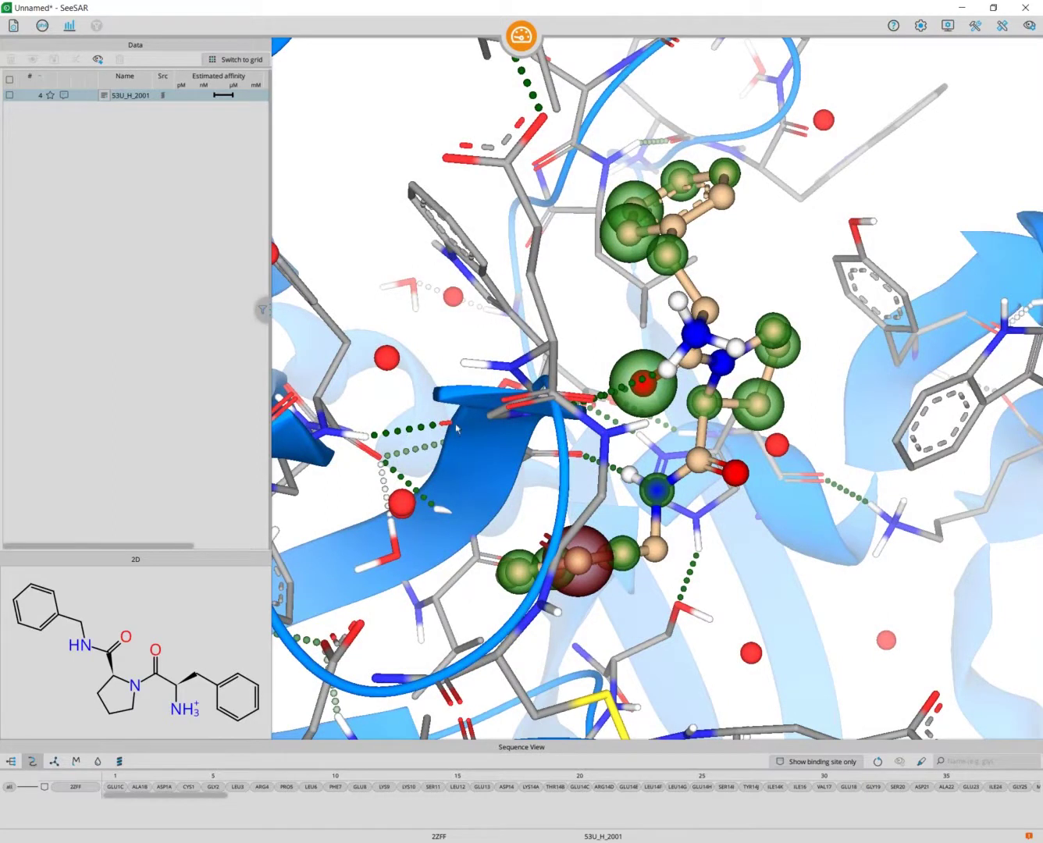
{"action": "right_click_drag", "start_coordinate": [414, 562], "coordinate": [369, 475]}
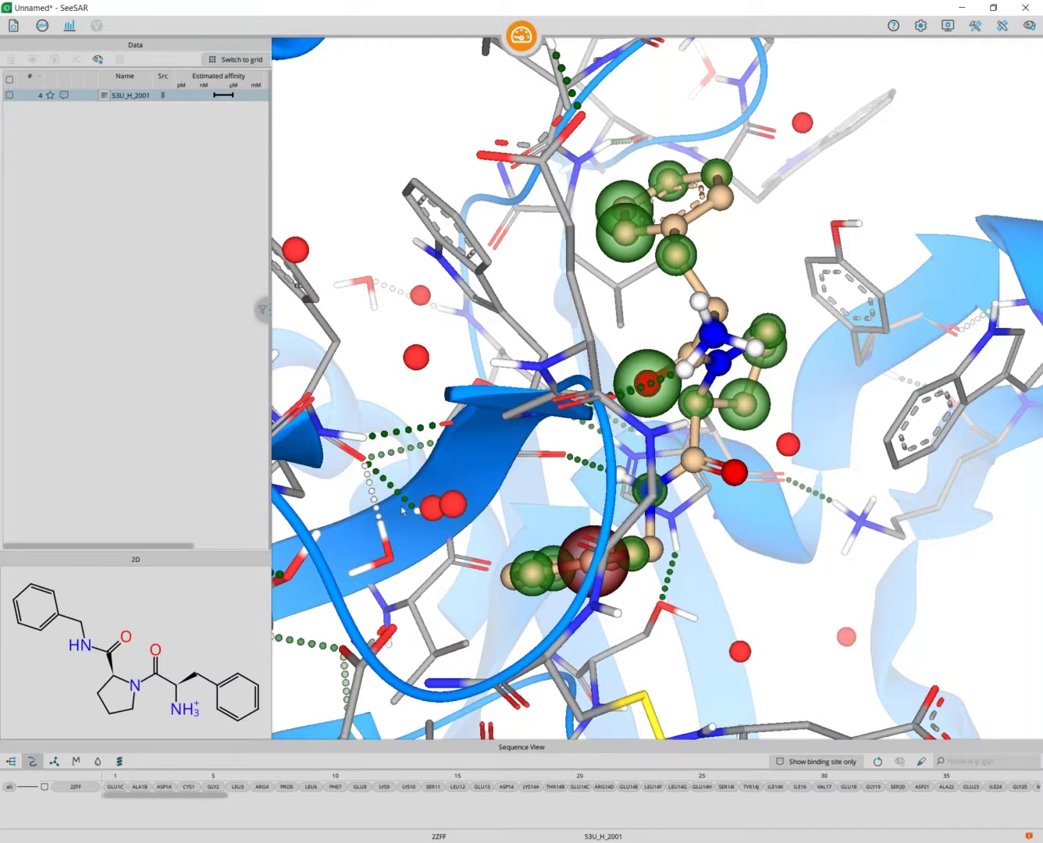
{"action": "mouse_move", "coordinate": [853, 531]}
{"action": "left_mouse_down"}
{"action": "mouse_move", "coordinate": [885, 617]}
{"action": "mouse_move", "coordinate": [850, 534]}
{"action": "mouse_move", "coordinate": [847, 549]}
{"action": "left_mouse_up"}
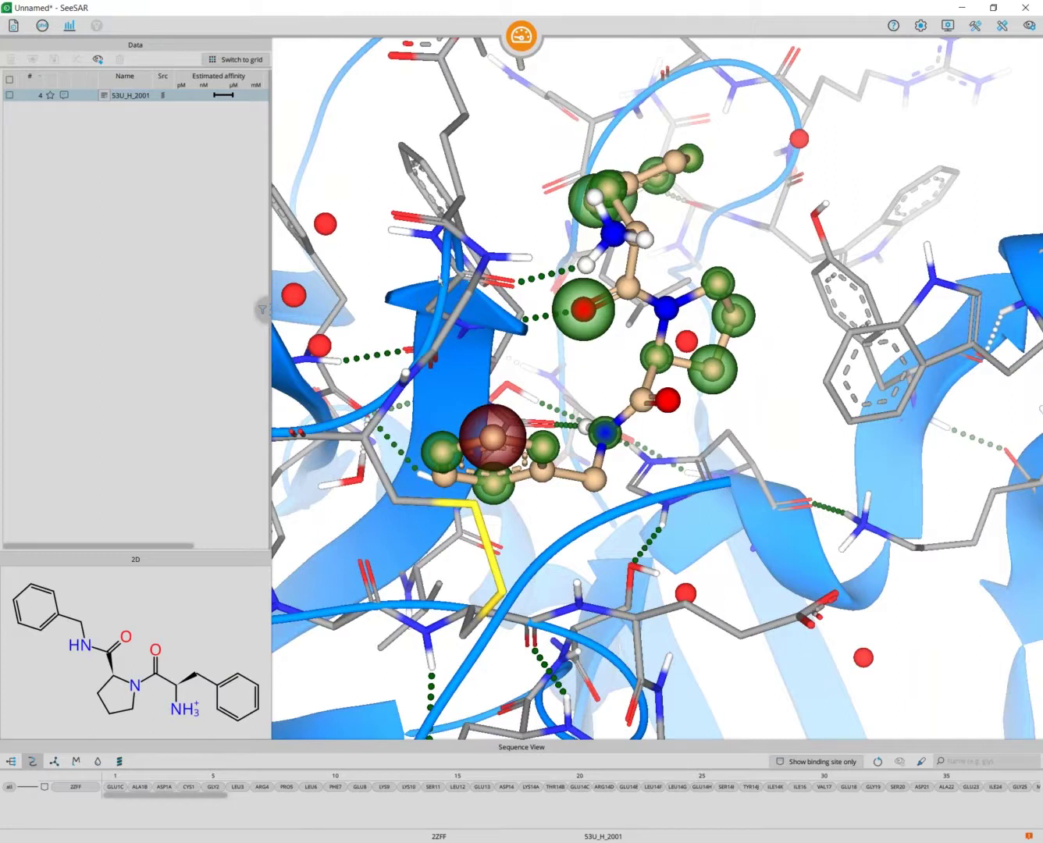
Limit the sequence view to the binding site and review its non-protein molecules, metals and water molecules
{"action": "left_click", "coordinate": [820, 761]}
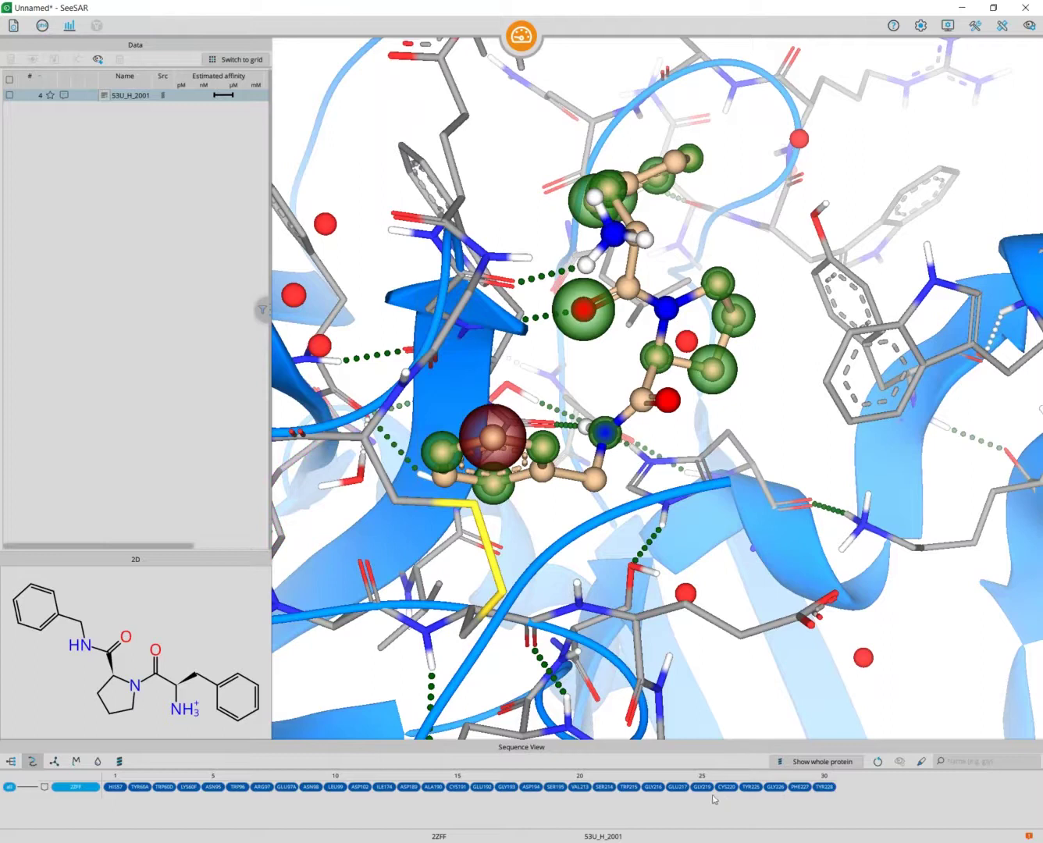
{"action": "left_click", "coordinate": [55, 761]}
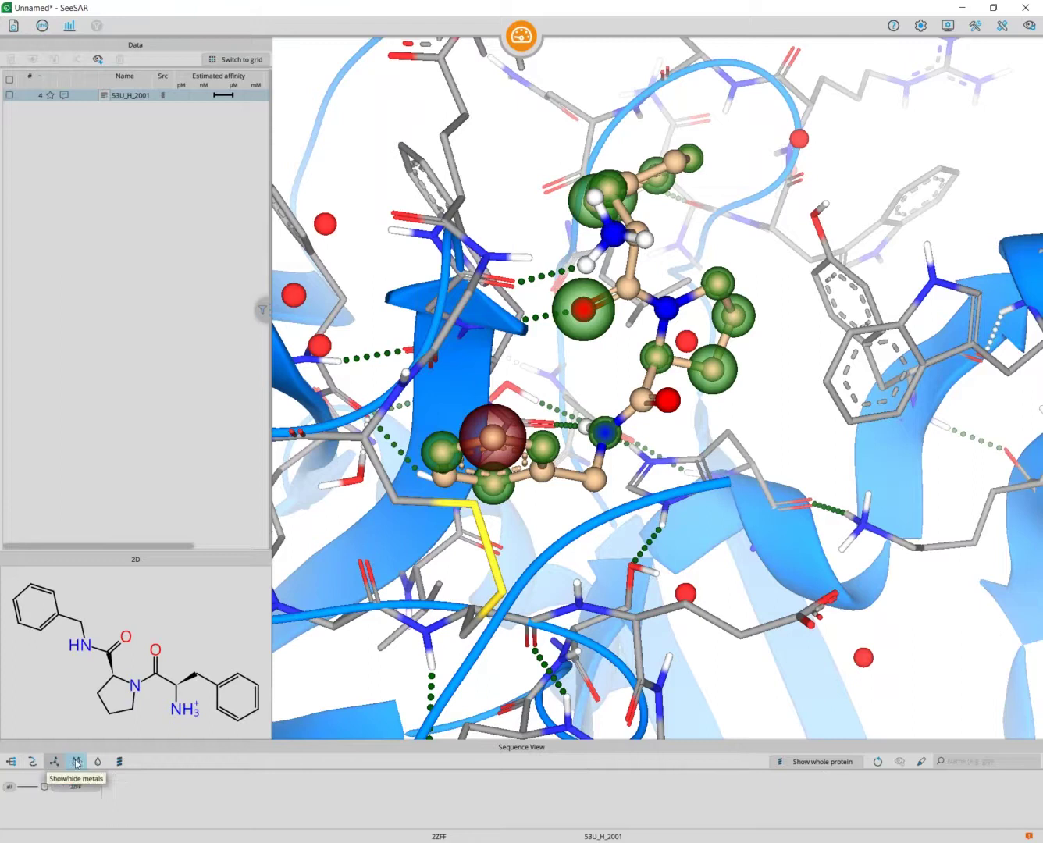
{"action": "left_click", "coordinate": [76, 762]}
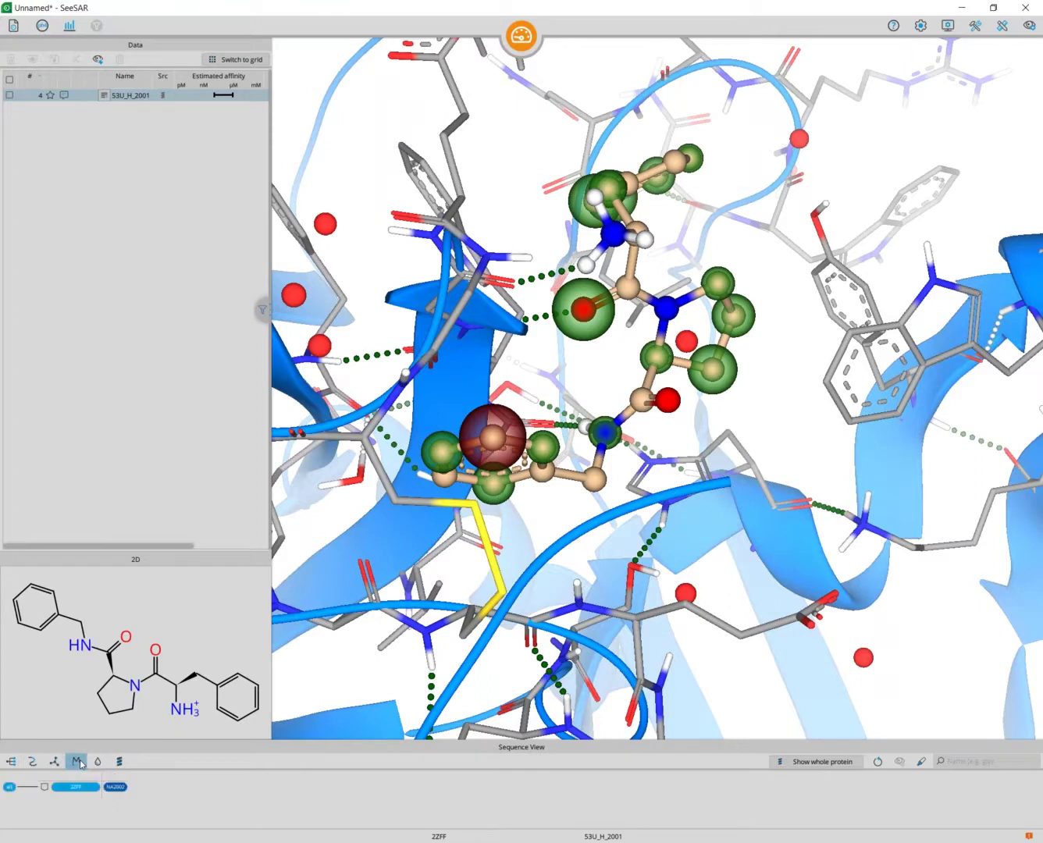
{"action": "left_click", "coordinate": [98, 762]}
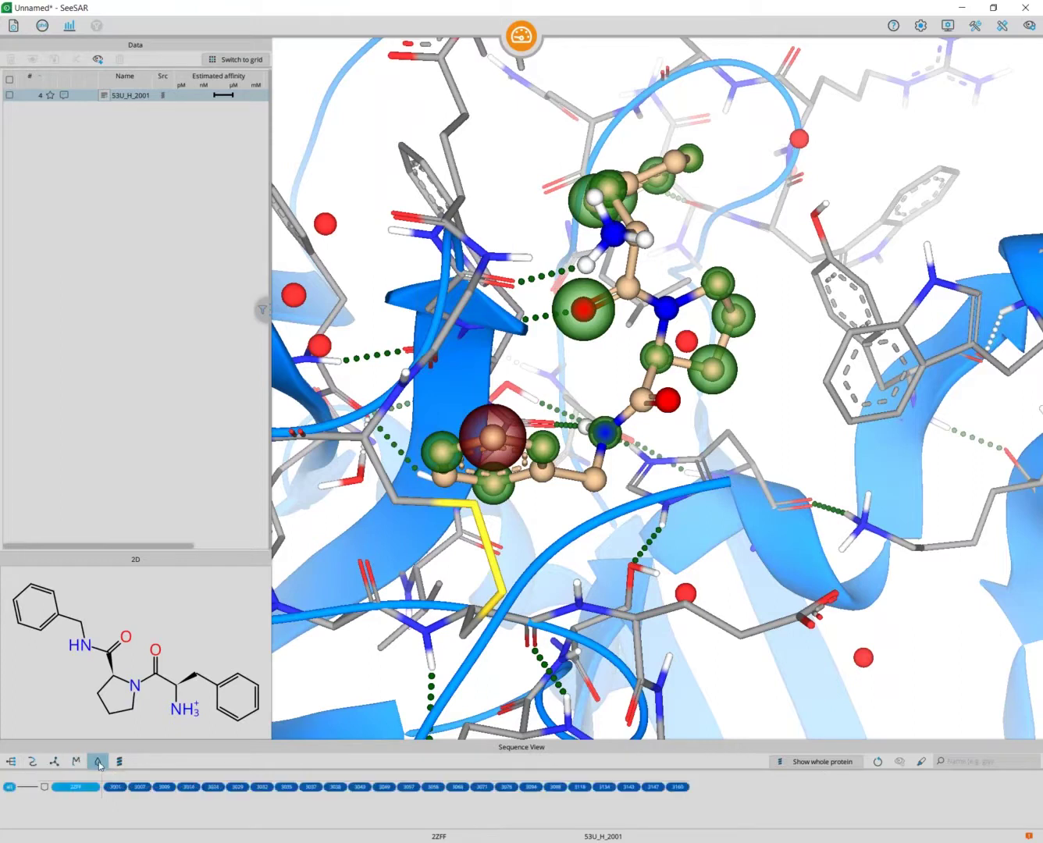
Hide the Chain-H ribbon of 2ZFF and return the sequence view to the amino acid residues
{"action": "left_click", "coordinate": [119, 762]}
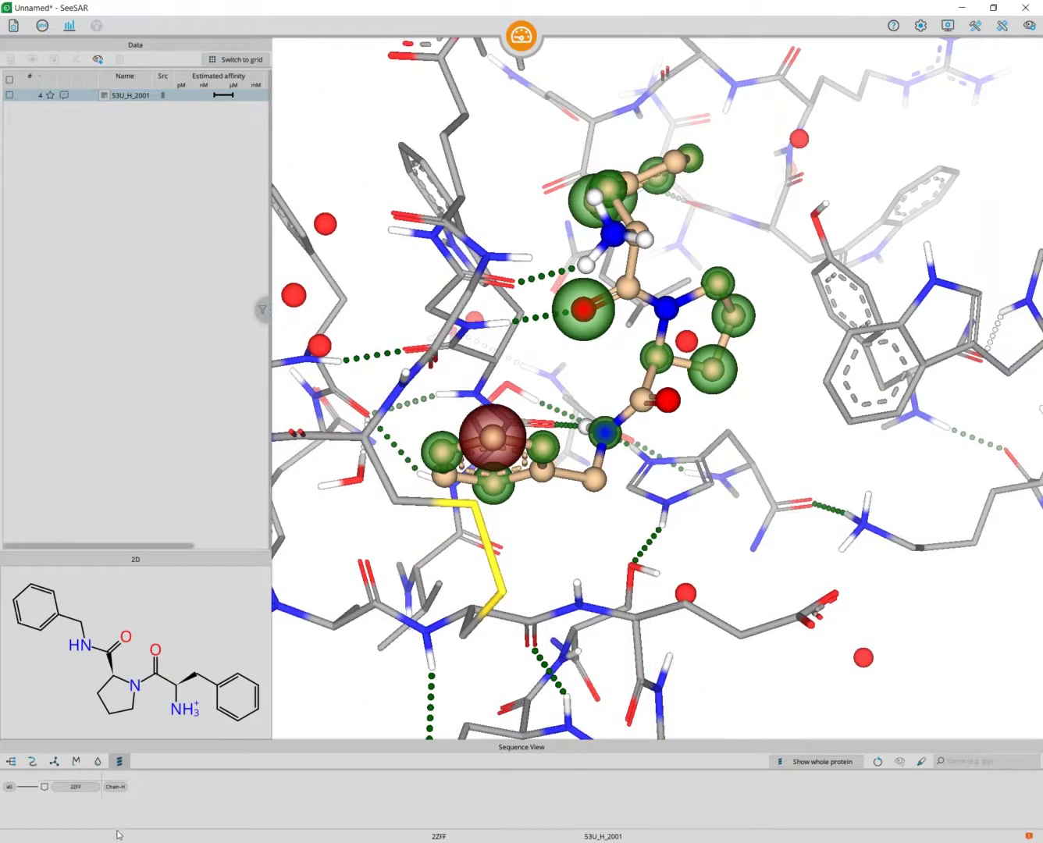
{"action": "left_click", "coordinate": [121, 789]}
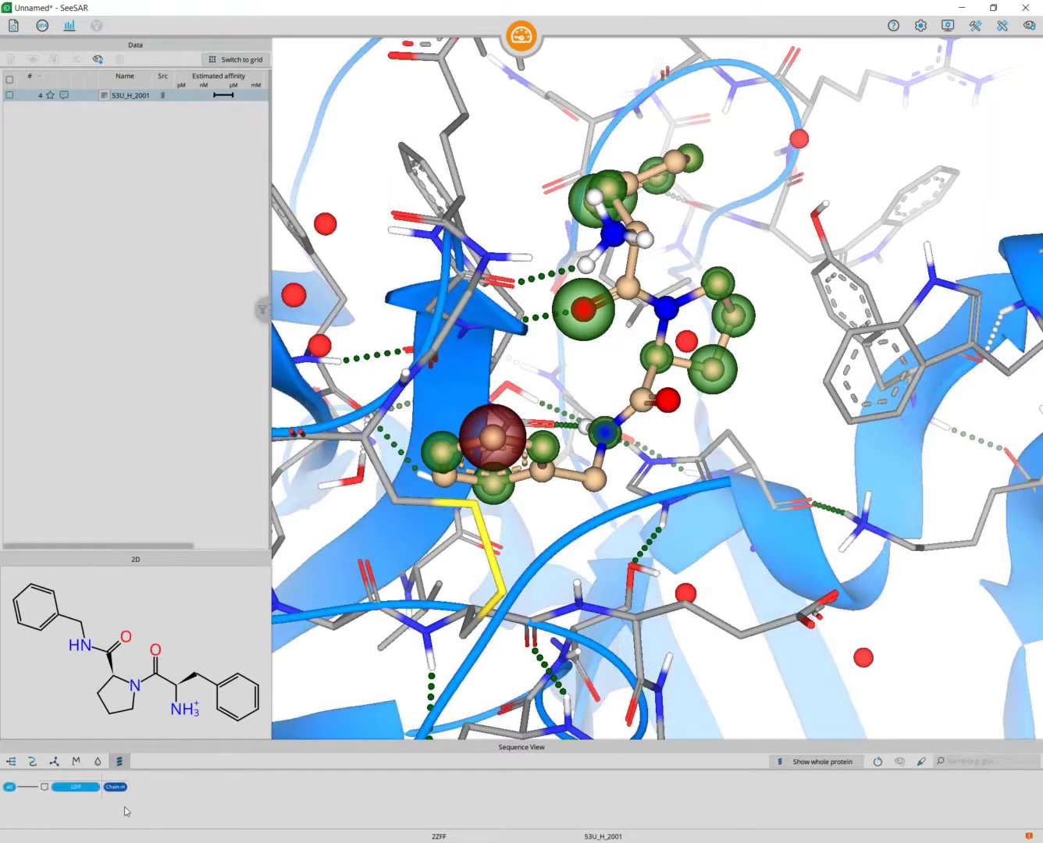
{"action": "left_click", "coordinate": [116, 787]}
{"action": "left_click", "coordinate": [79, 787]}
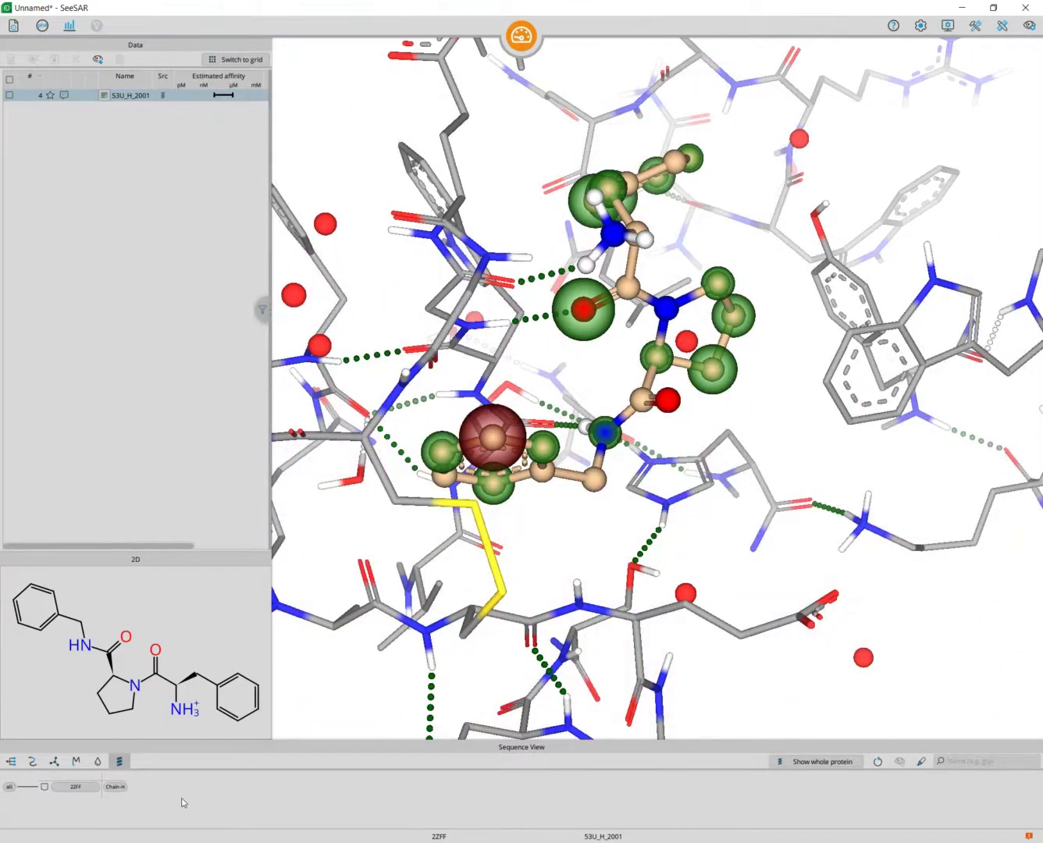
{"action": "left_click", "coordinate": [38, 764]}
Widen the molecule data table to reveal the LLE, torsion, intra clash and inter clash columns
{"action": "left_click_drag", "start_coordinate": [687, 534], "coordinate": [557, 456]}
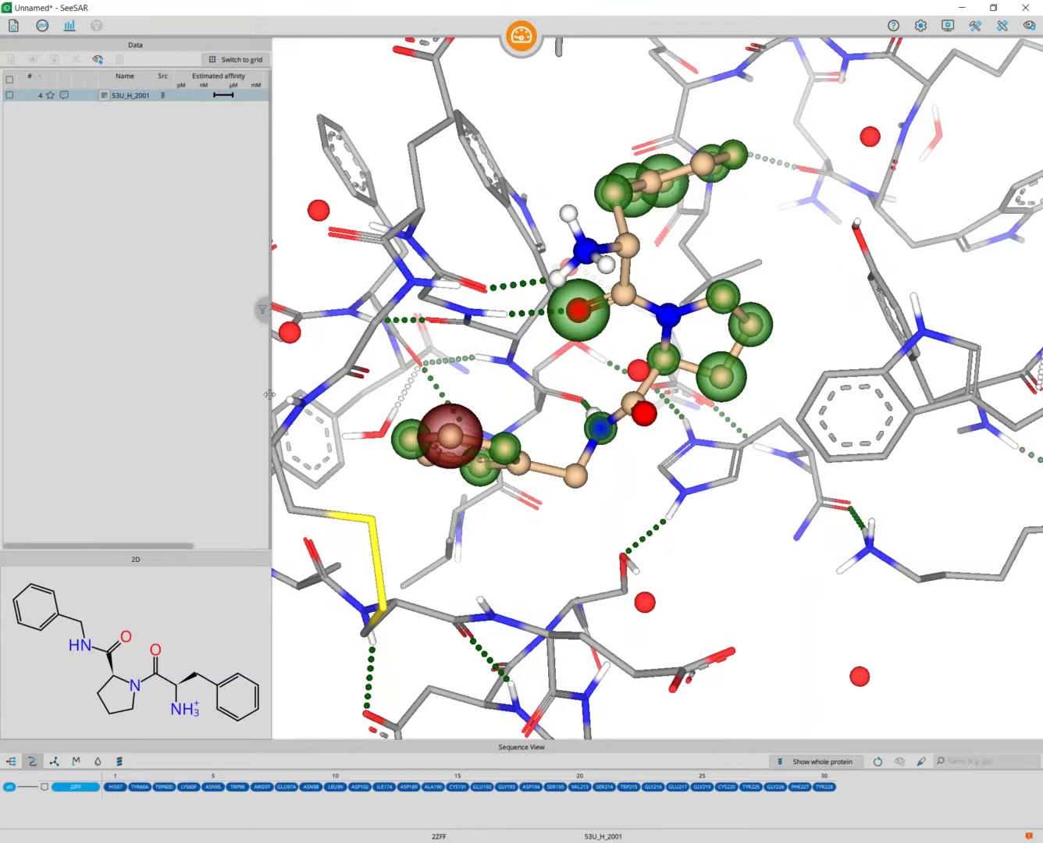
{"action": "left_click_drag", "start_coordinate": [279, 562], "coordinate": [381, 540]}
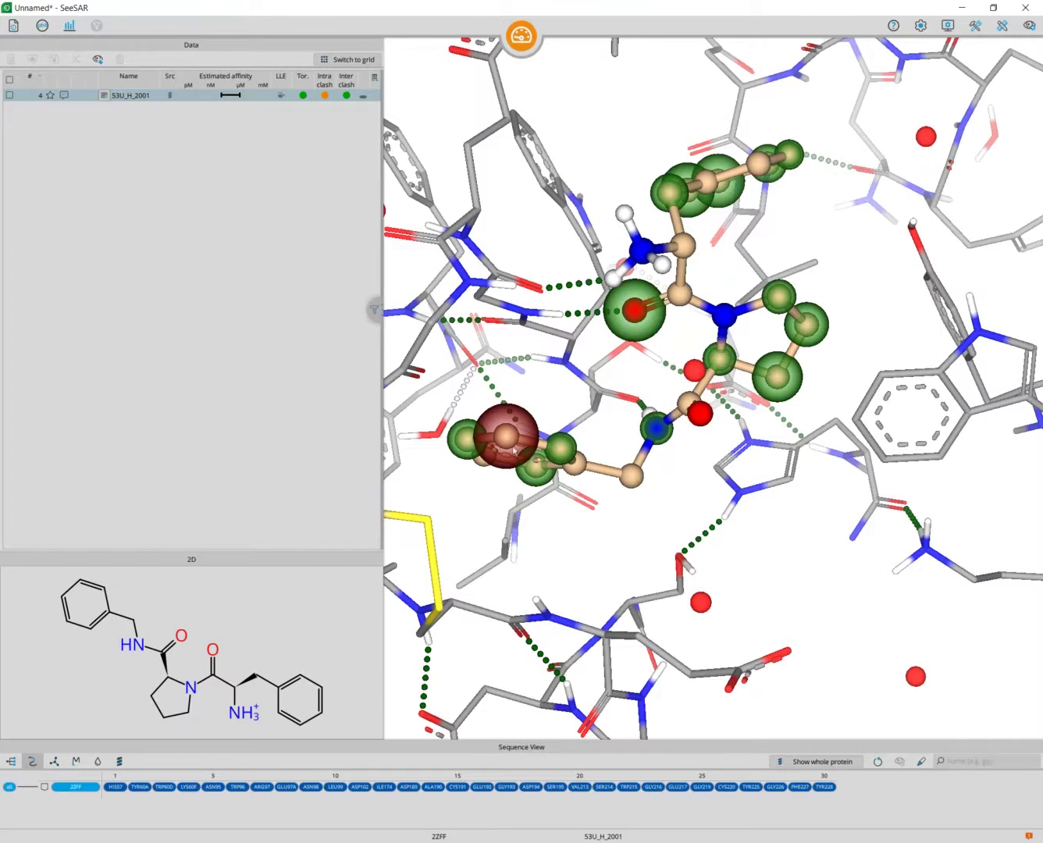
Show the Hyde label of the dark red atom in the ligand's phenyl ring
{"action": "left_click", "coordinate": [1002, 26]}
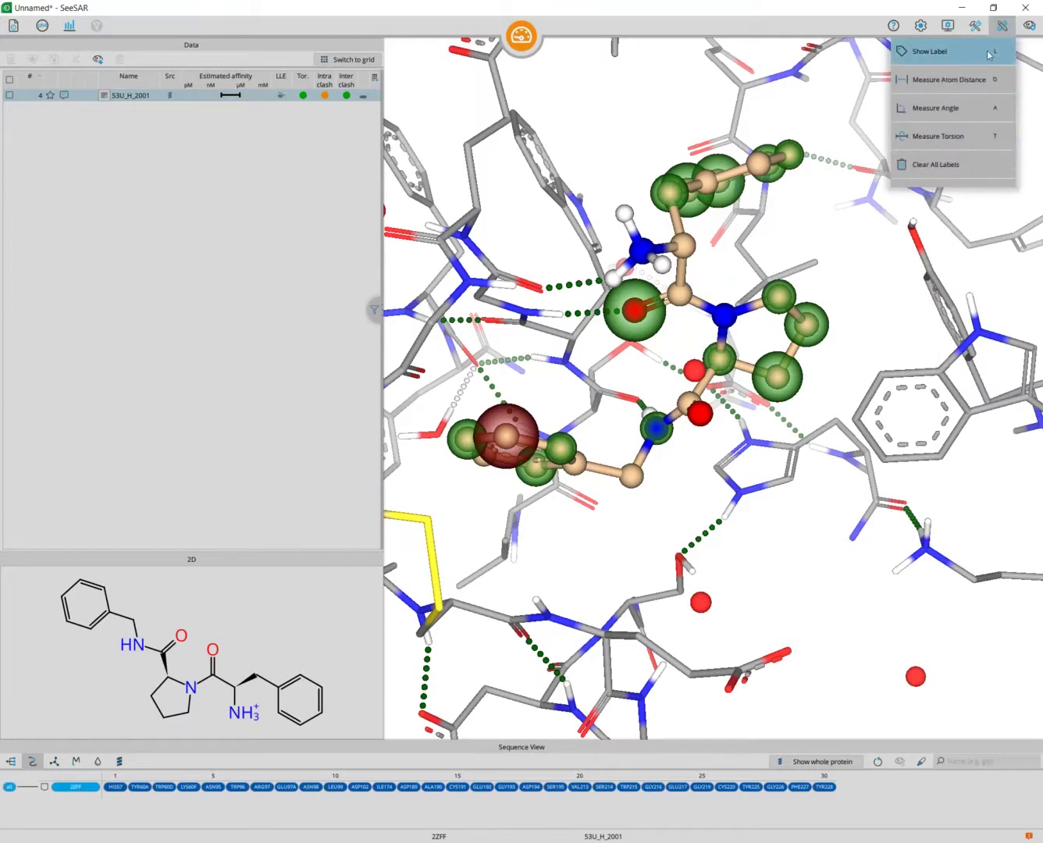
{"action": "left_click", "coordinate": [988, 55]}
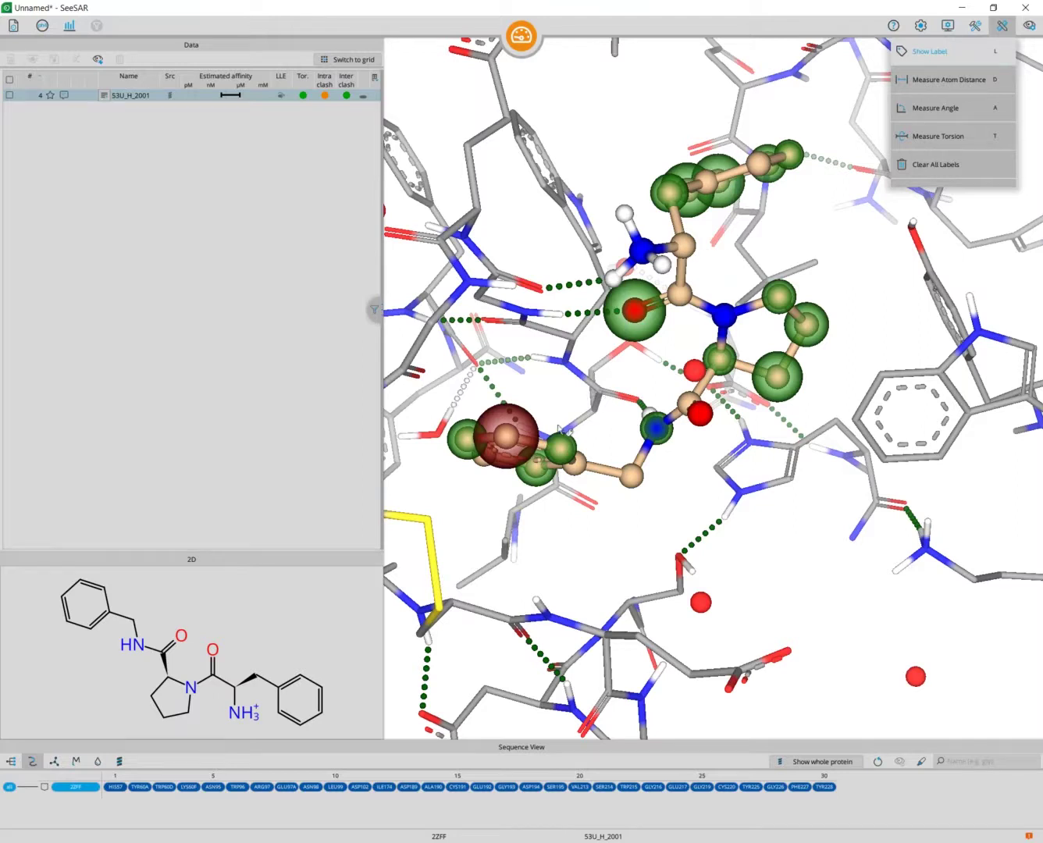
{"action": "left_click", "coordinate": [511, 442]}
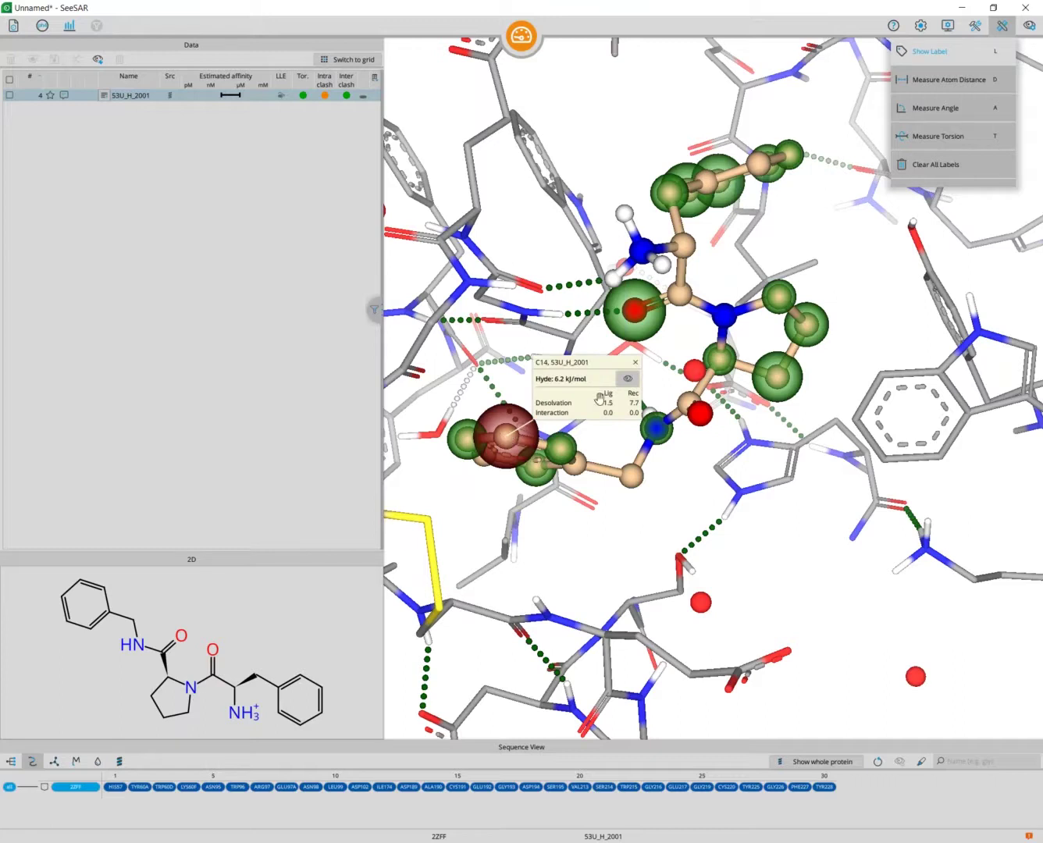
Set the label size to 29 and move the C14 label clear of the ligand
{"action": "left_click", "coordinate": [950, 29]}
{"action": "left_click_drag", "start_coordinate": [851, 162], "coordinate": [902, 167]}
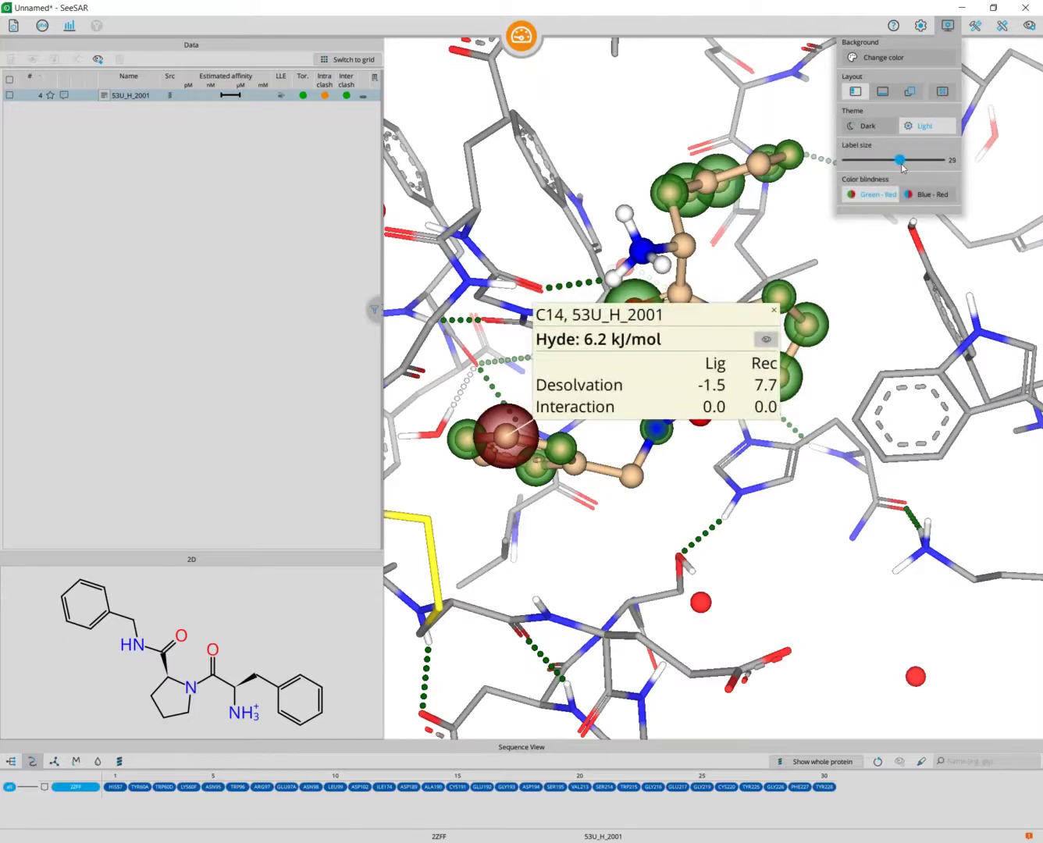
{"action": "left_click", "coordinate": [948, 26]}
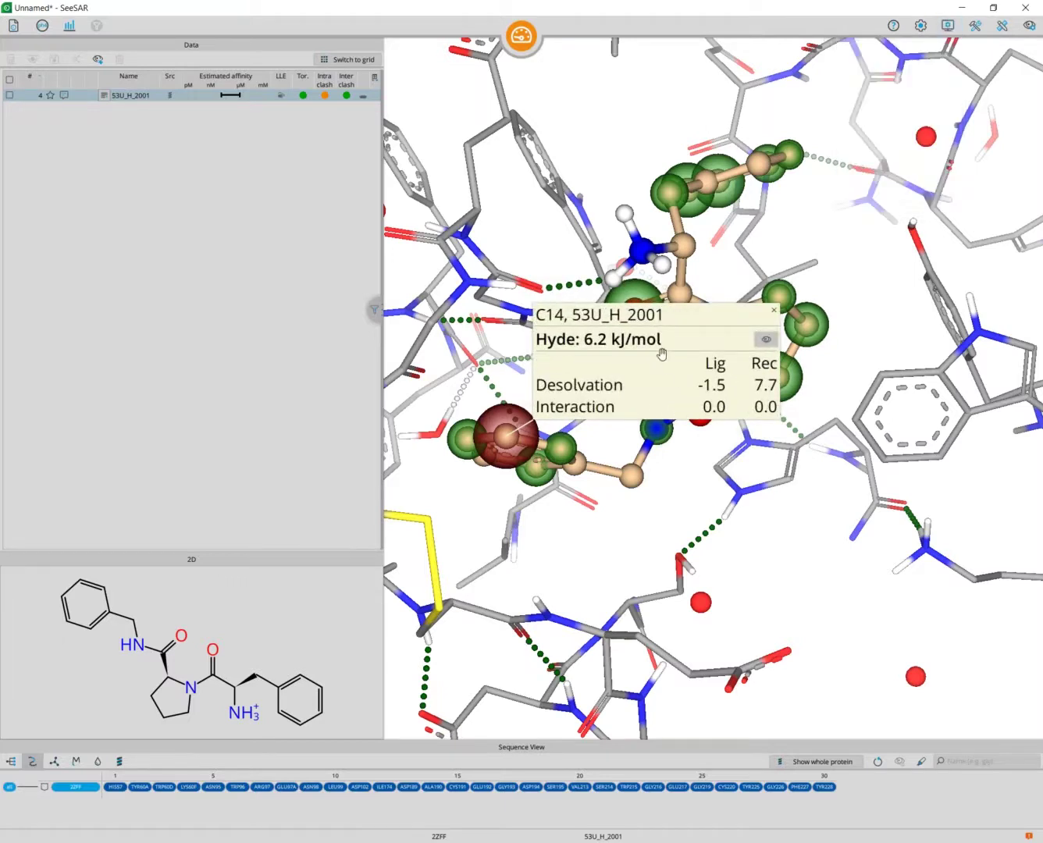
{"action": "left_click_drag", "start_coordinate": [655, 315], "coordinate": [673, 492]}
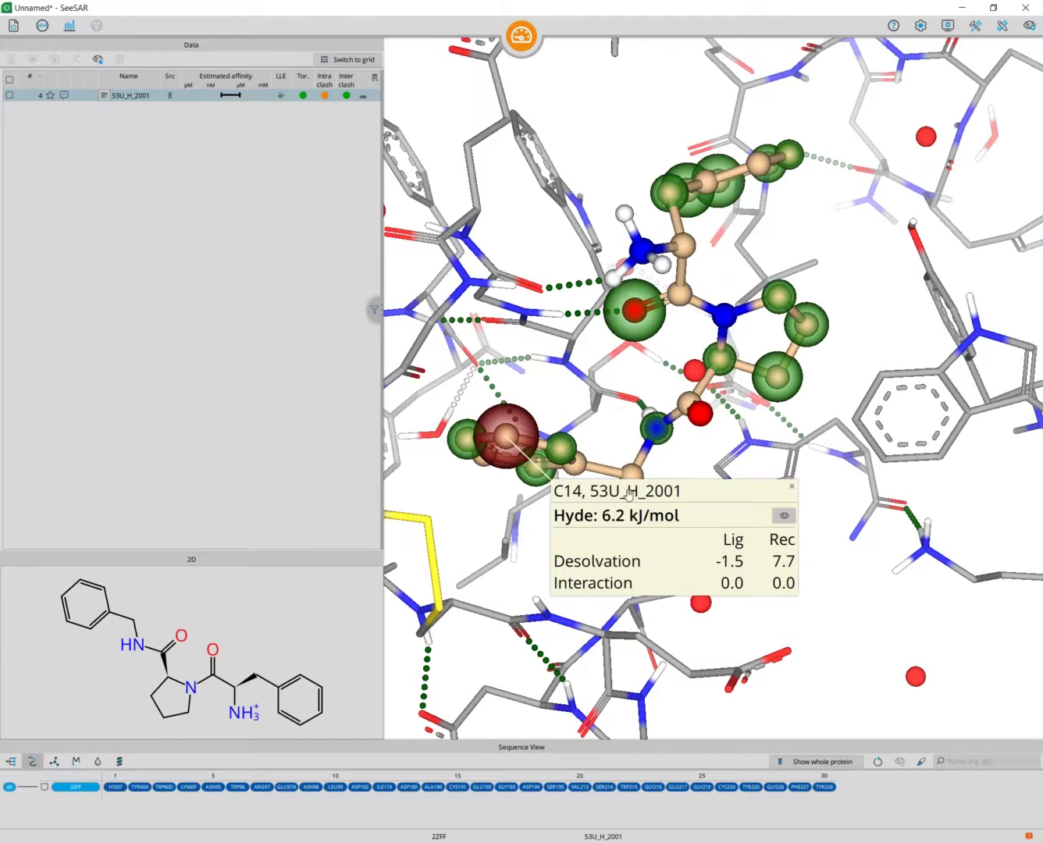
Highlight the receptor atoms interacting with ligand atom C14, inspect the contacts, and close its Hyde label
{"action": "left_click_drag", "start_coordinate": [609, 449], "coordinate": [602, 404]}
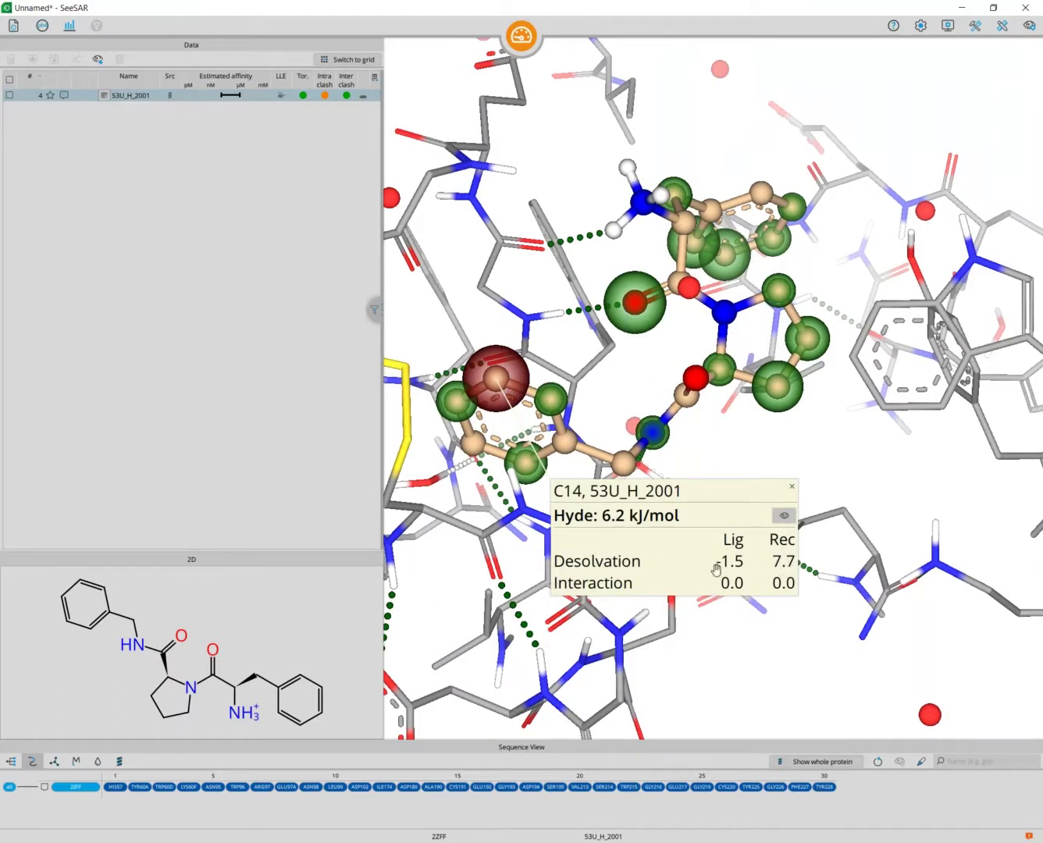
{"action": "middle_click_drag", "start_coordinate": [663, 421], "coordinate": [776, 420]}
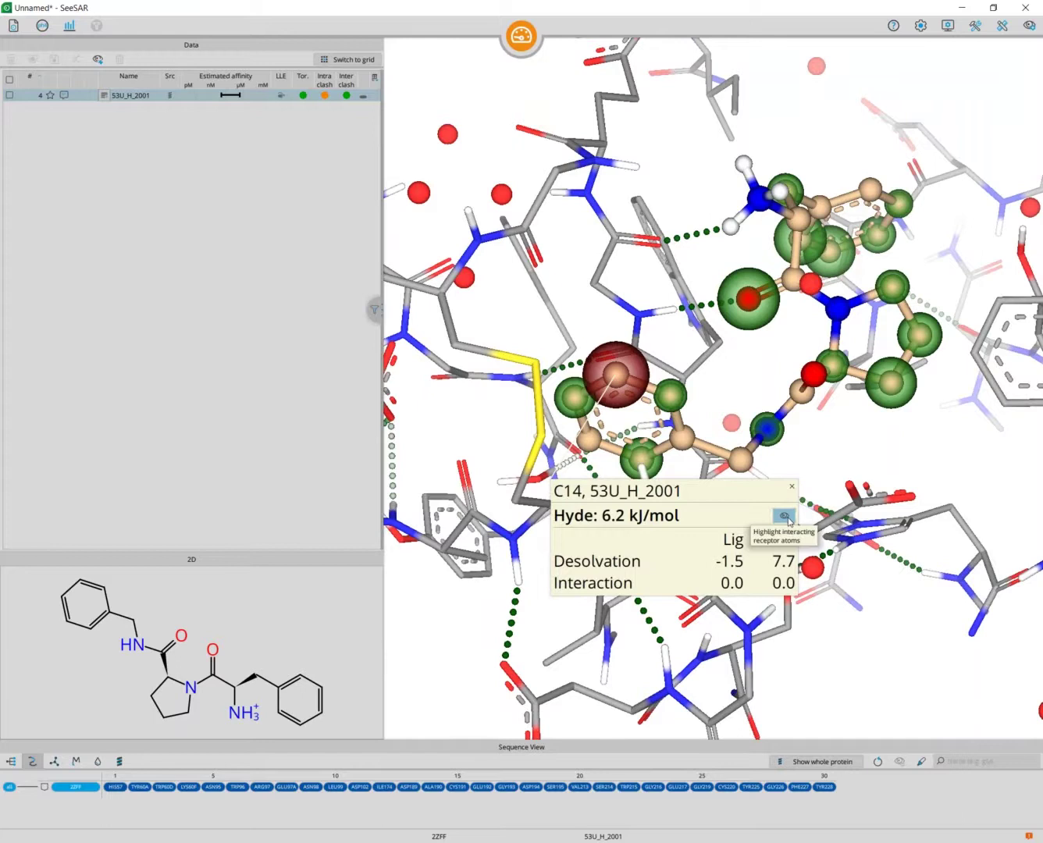
{"action": "left_click", "coordinate": [787, 517]}
{"action": "mouse_move", "coordinate": [704, 493]}
{"action": "left_mouse_down"}
{"action": "mouse_move", "coordinate": [771, 475]}
{"action": "mouse_move", "coordinate": [811, 448]}
{"action": "left_mouse_up"}
{"action": "right_click_drag", "start_coordinate": [812, 388], "coordinate": [794, 423]}
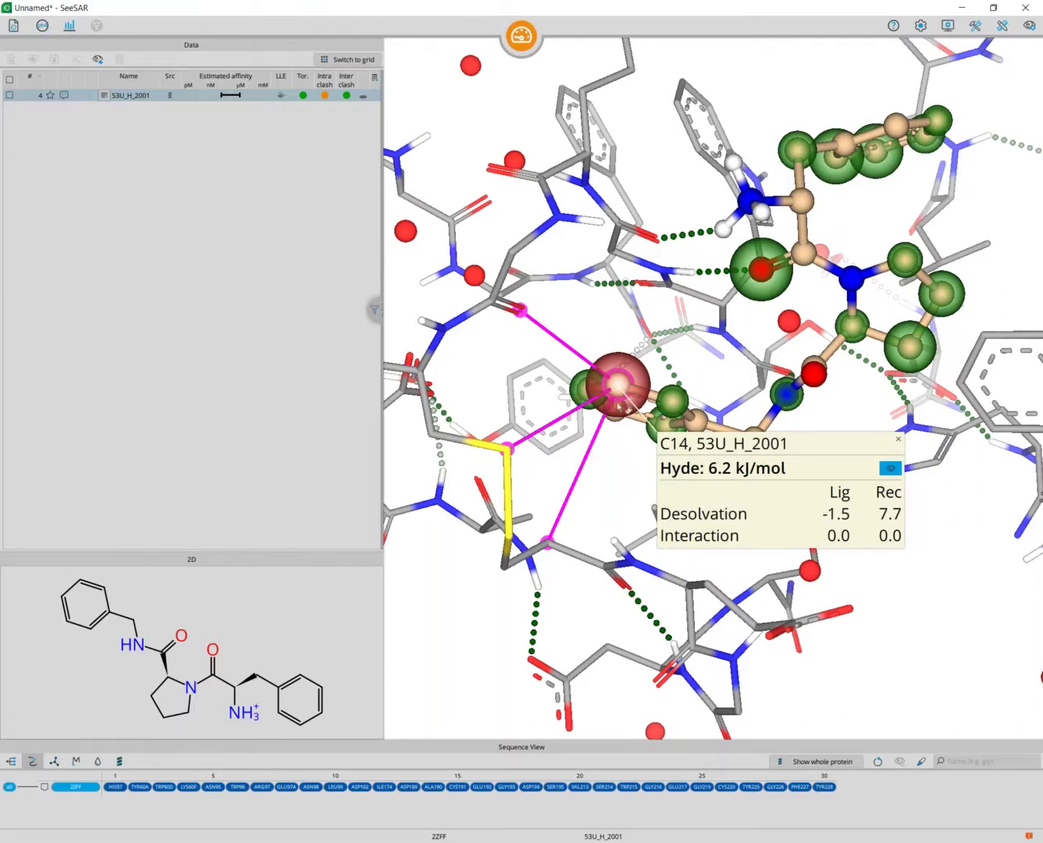
{"action": "left_click", "coordinate": [899, 441]}
Show the Hyde label of ligand oxygen O1 and the torsion label of the C9–C10 bond, then close both
{"action": "mouse_move", "coordinate": [762, 274]}
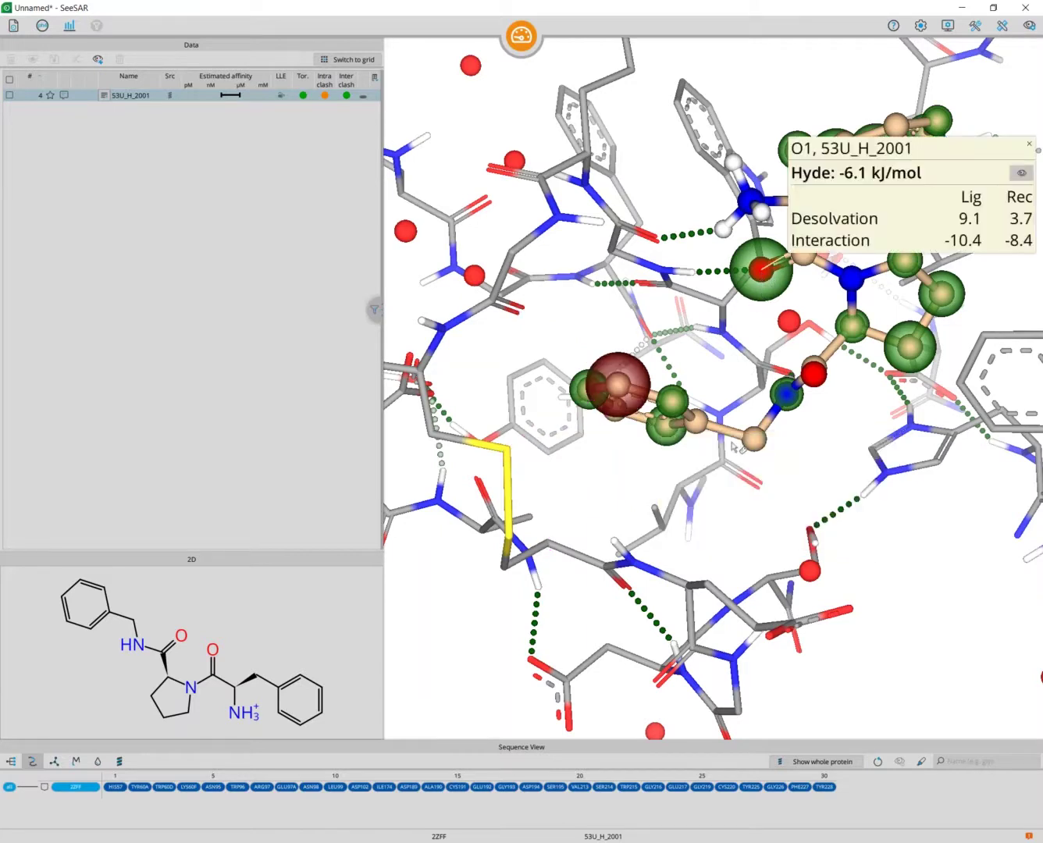
{"action": "mouse_move", "coordinate": [731, 438]}
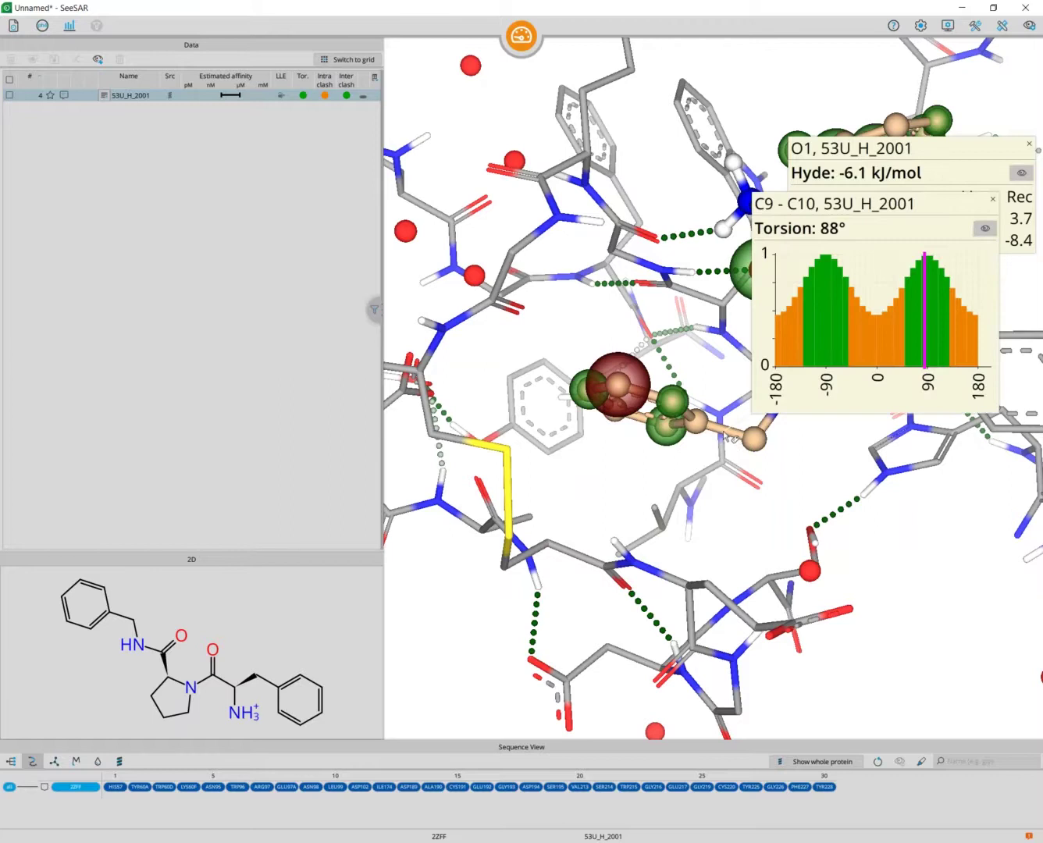
{"action": "left_click_drag", "start_coordinate": [869, 207], "coordinate": [834, 519]}
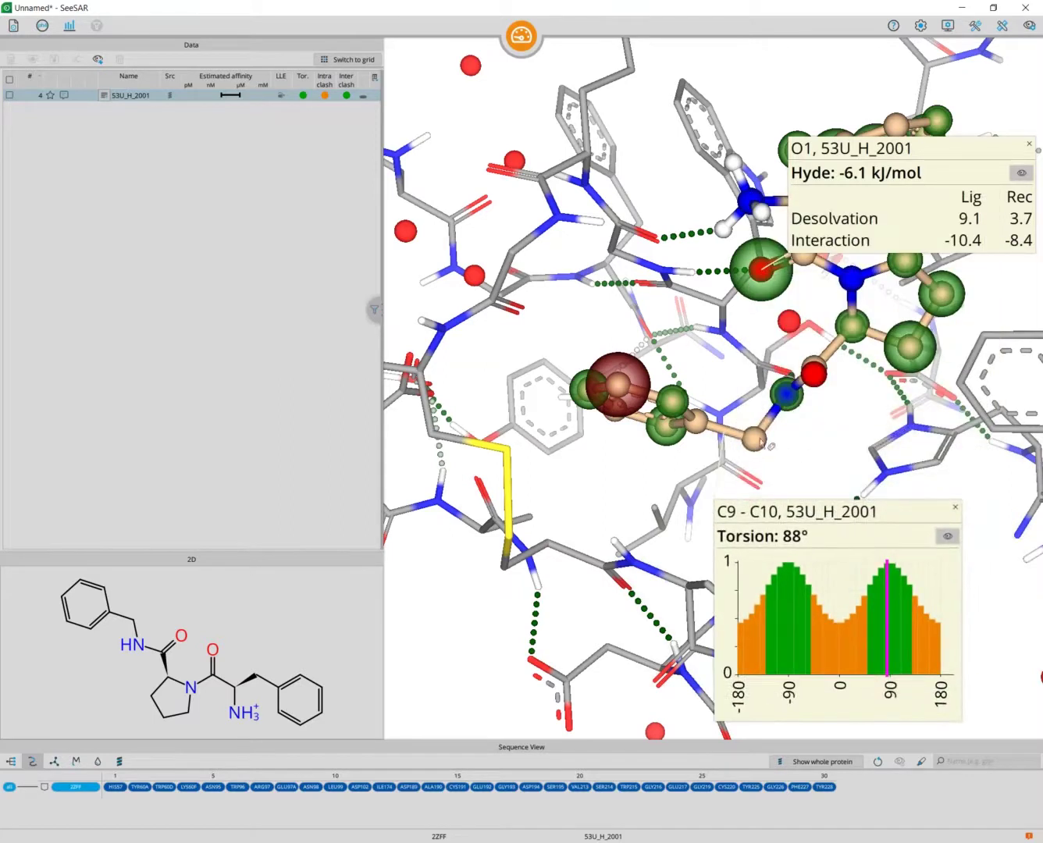
{"action": "left_click", "coordinate": [957, 510]}
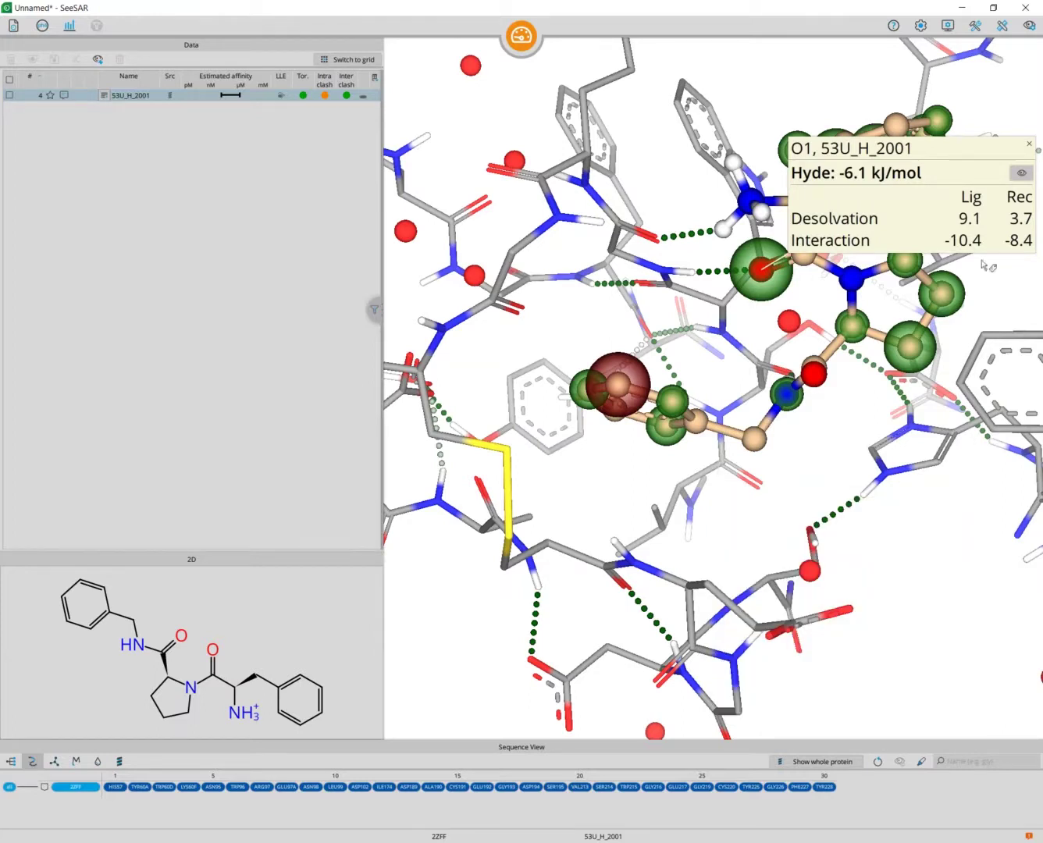
{"action": "left_click", "coordinate": [1031, 146]}
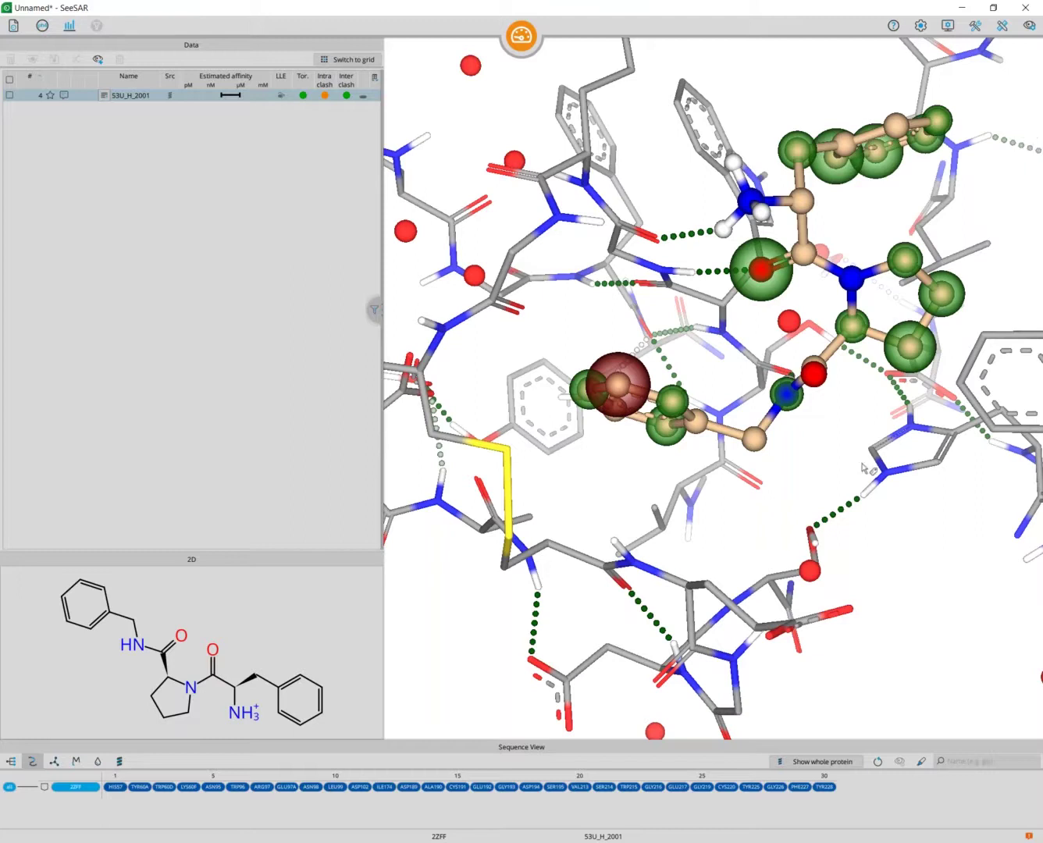
Display the binding site surface and examine how the ligand sits in the pocket
{"action": "left_click_drag", "start_coordinate": [810, 487], "coordinate": [784, 493]}
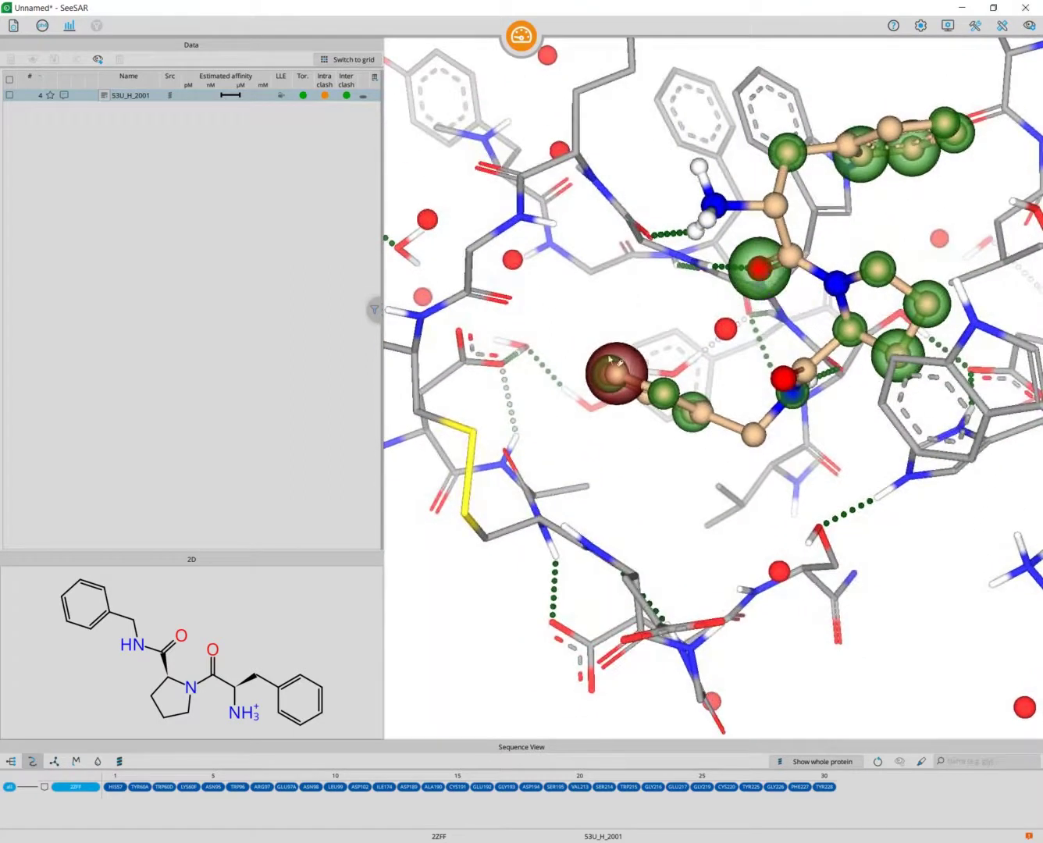
{"action": "left_click", "coordinate": [1030, 27]}
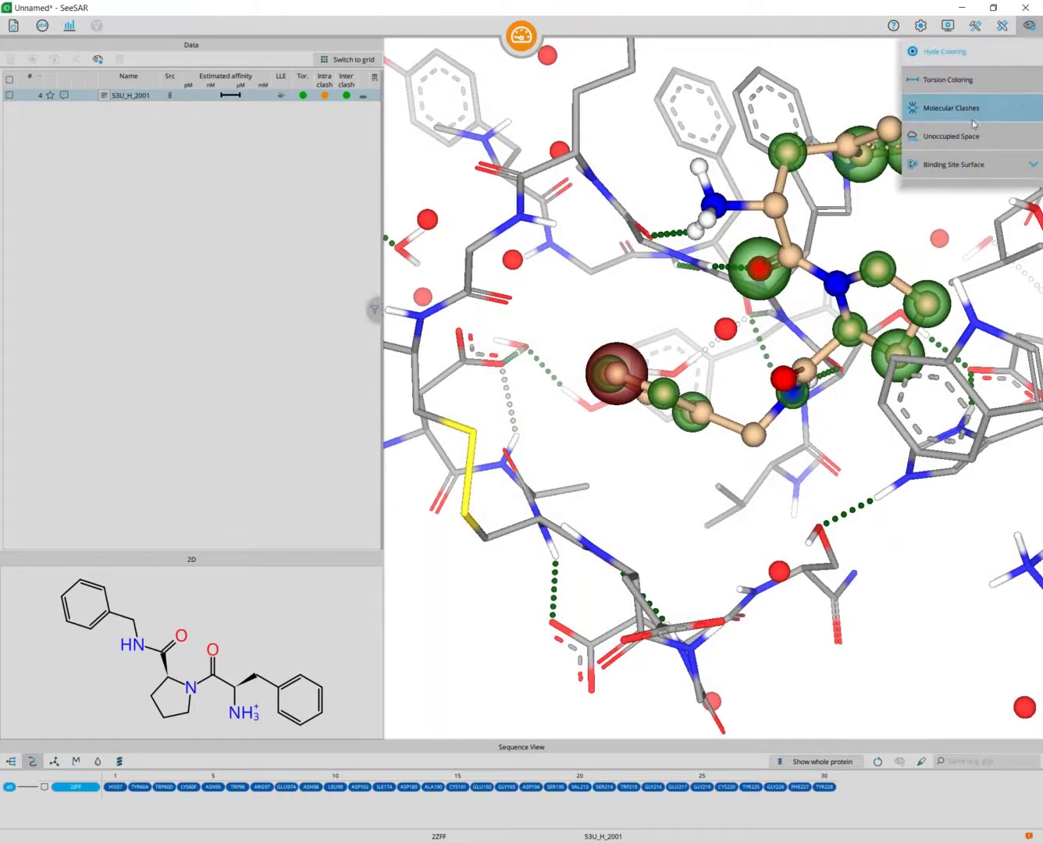
{"action": "left_click", "coordinate": [978, 167]}
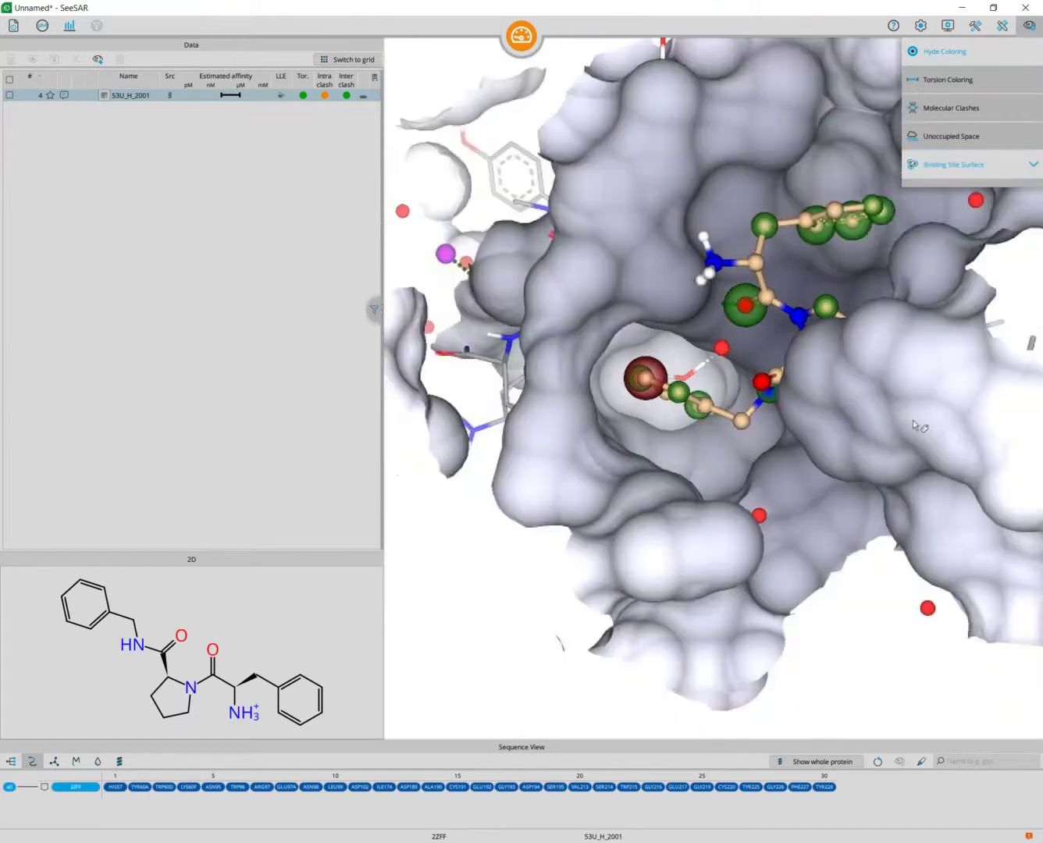
{"action": "mouse_move", "coordinate": [914, 420]}
{"action": "left_mouse_down"}
{"action": "mouse_move", "coordinate": [917, 438]}
{"action": "mouse_move", "coordinate": [936, 443]}
{"action": "mouse_move", "coordinate": [945, 407]}
{"action": "mouse_move", "coordinate": [862, 419]}
{"action": "mouse_move", "coordinate": [922, 431]}
{"action": "left_mouse_up"}
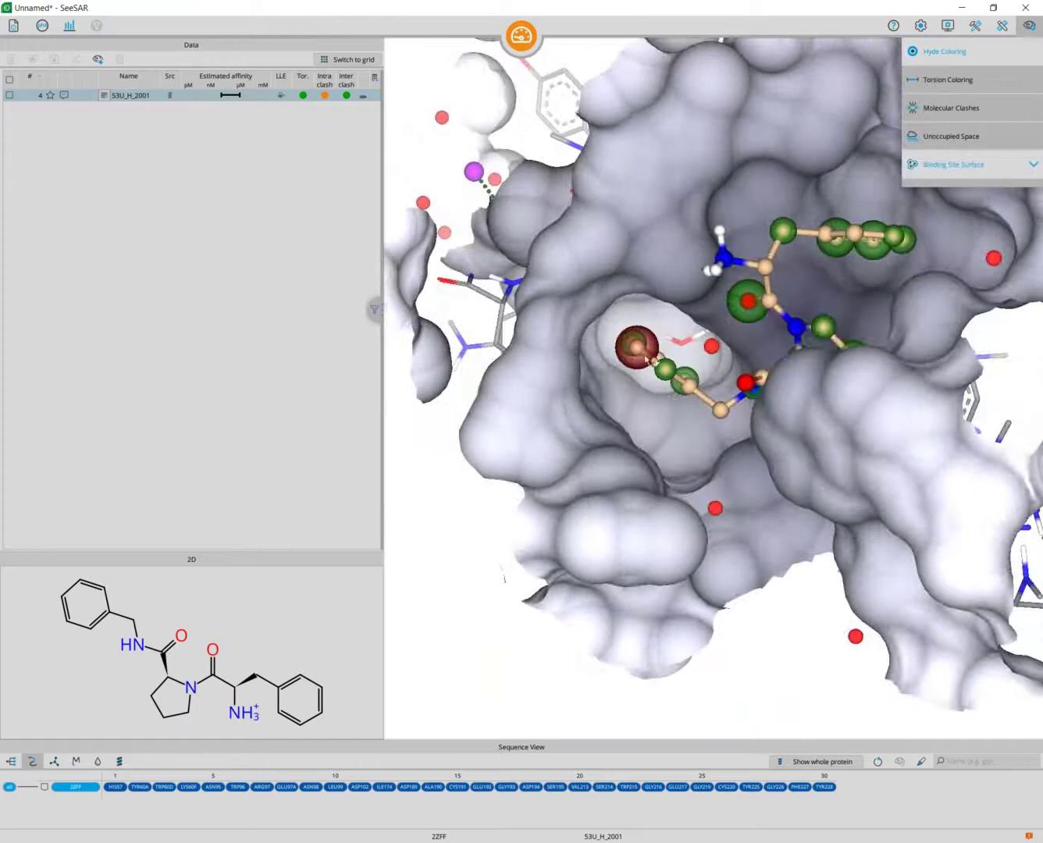
{"action": "left_click_drag", "start_coordinate": [680, 332], "coordinate": [716, 369]}
{"action": "scroll", "coordinate": [905, 519], "scroll_direction": "up", "scroll_amount": 5}
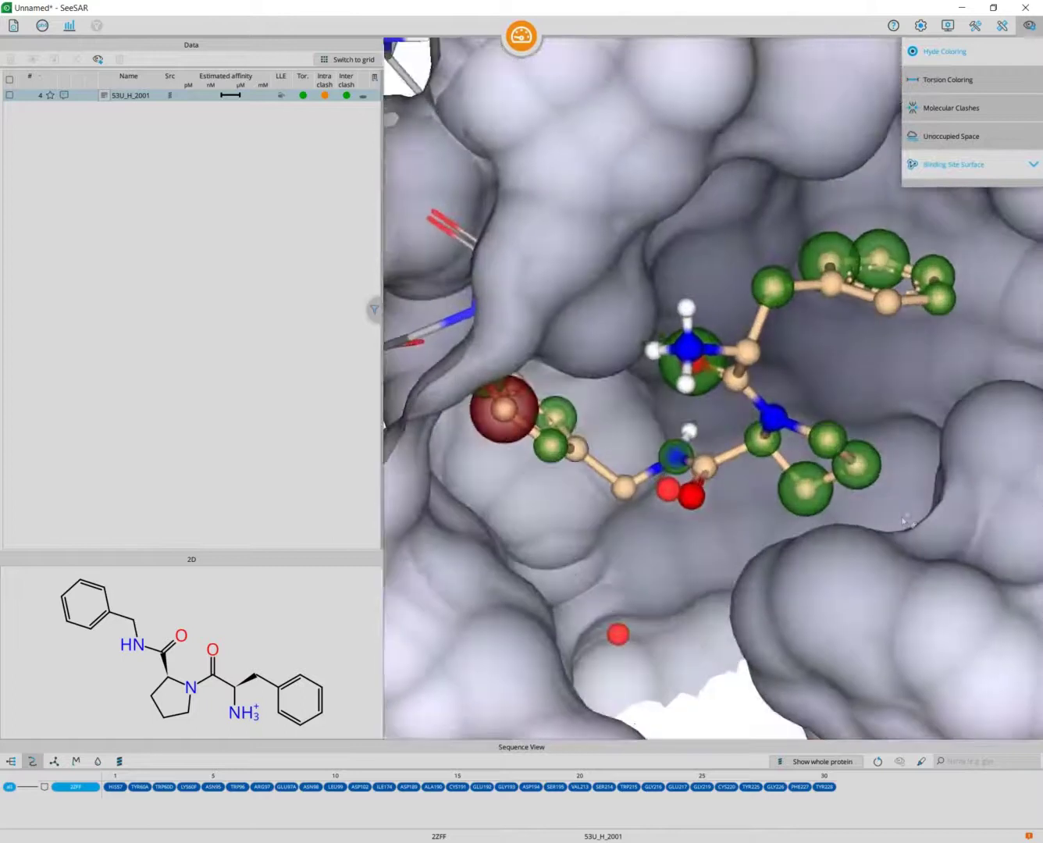
Color the binding site surface by atom type and then by lipophilicity, and examine the pocket around the ligand
{"action": "left_click", "coordinate": [1034, 166]}
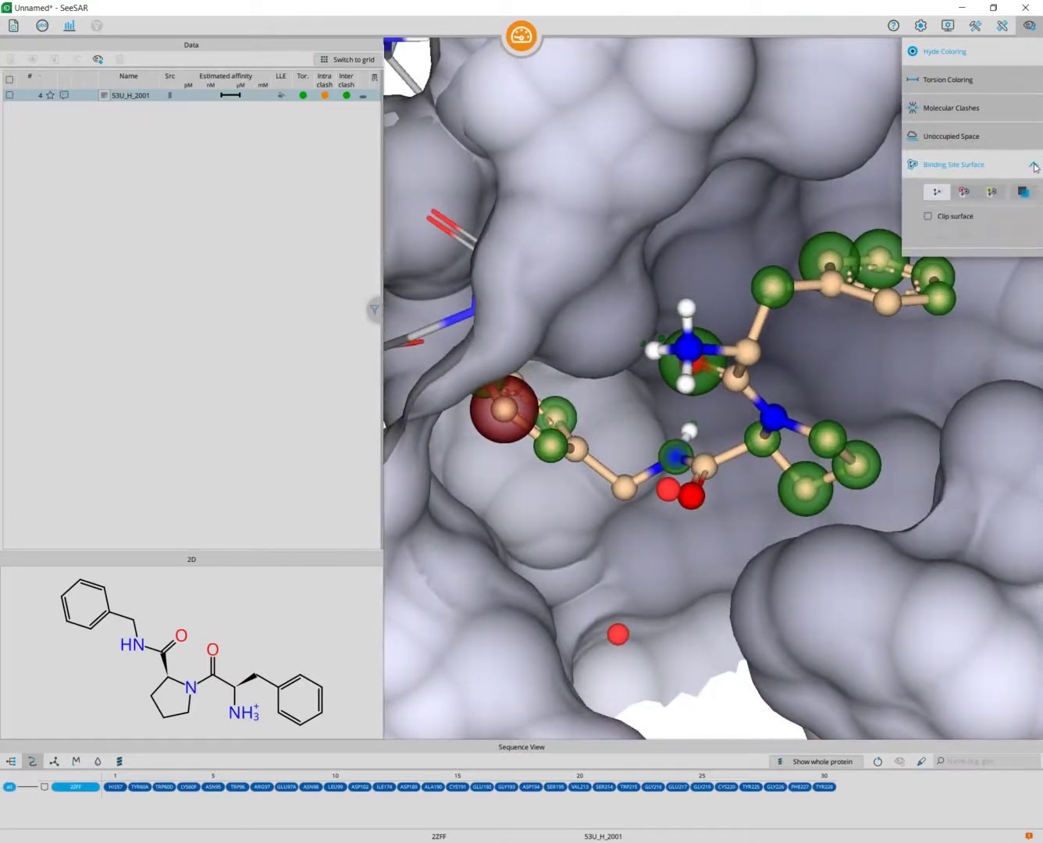
{"action": "left_click", "coordinate": [965, 195]}
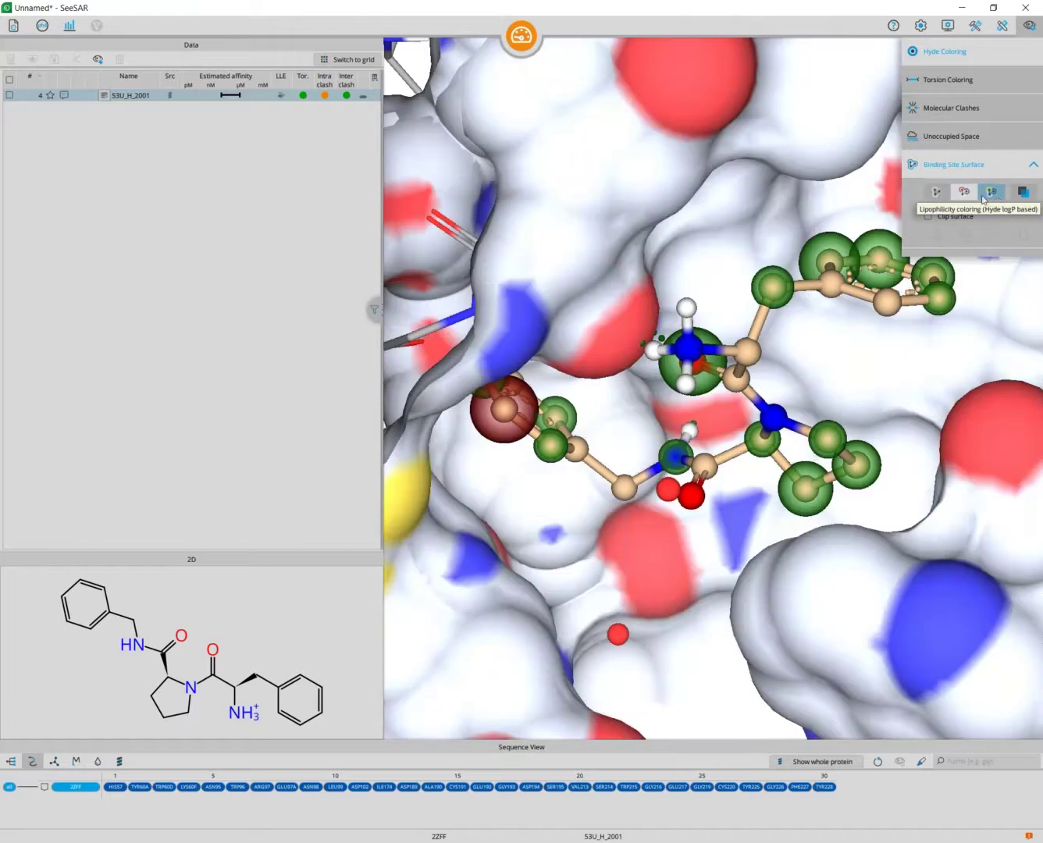
{"action": "left_click", "coordinate": [999, 202]}
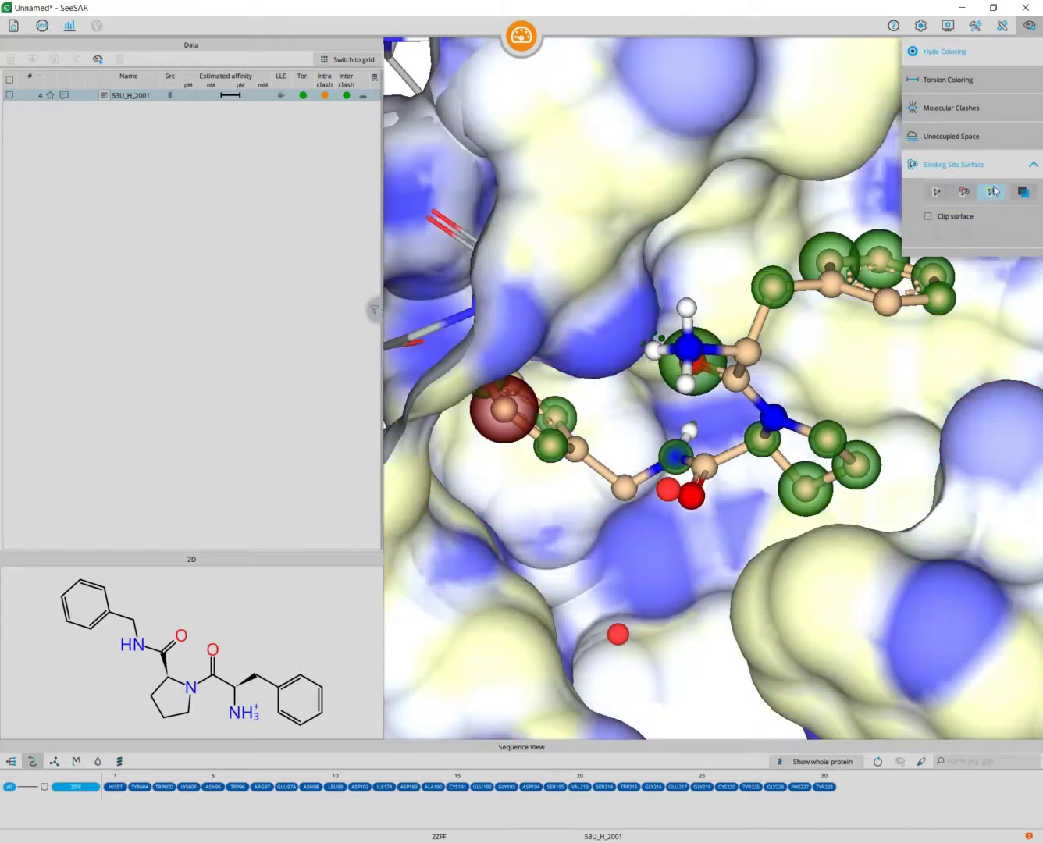
{"action": "left_click_drag", "start_coordinate": [900, 474], "coordinate": [487, 490]}
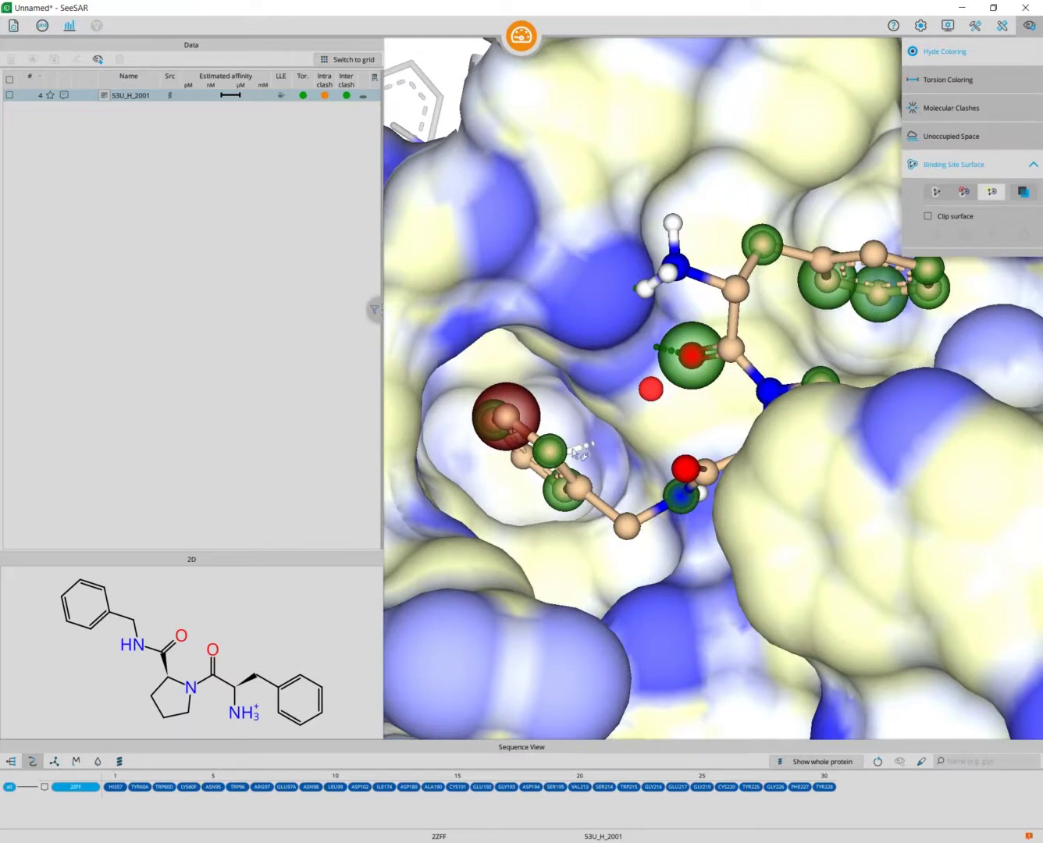
{"action": "left_click_drag", "start_coordinate": [528, 454], "coordinate": [503, 400]}
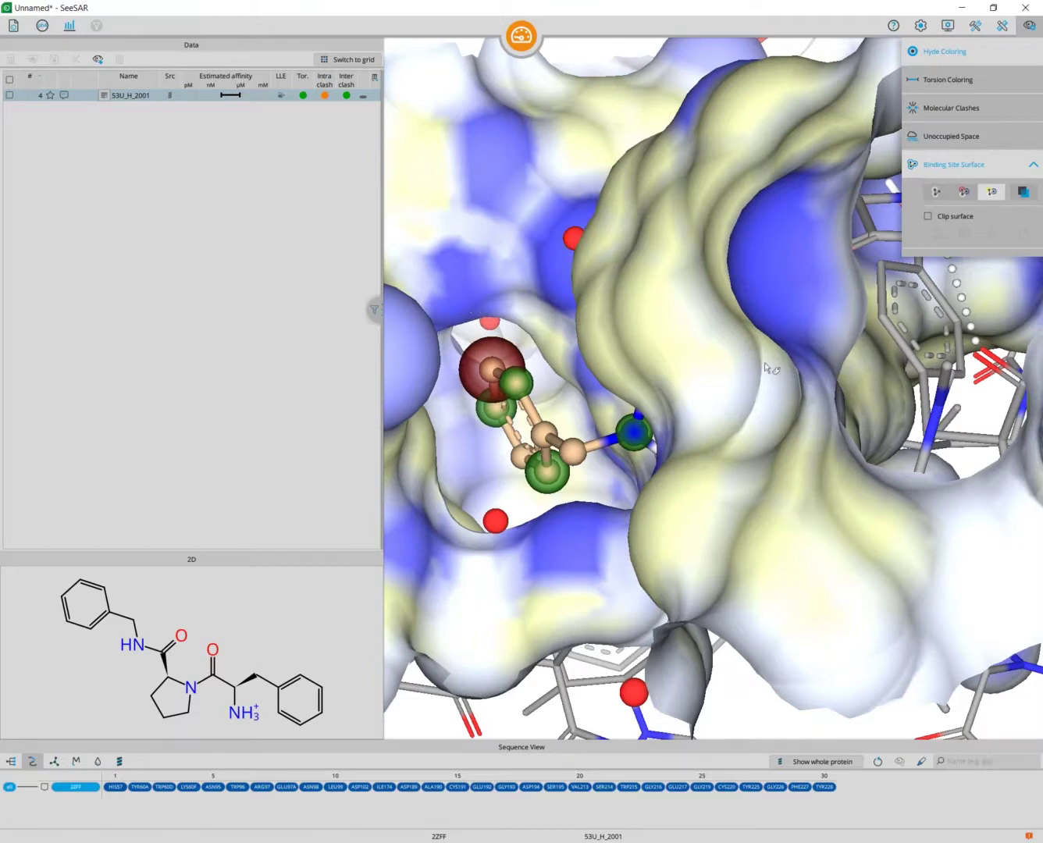
{"action": "left_click_drag", "start_coordinate": [795, 357], "coordinate": [808, 392]}
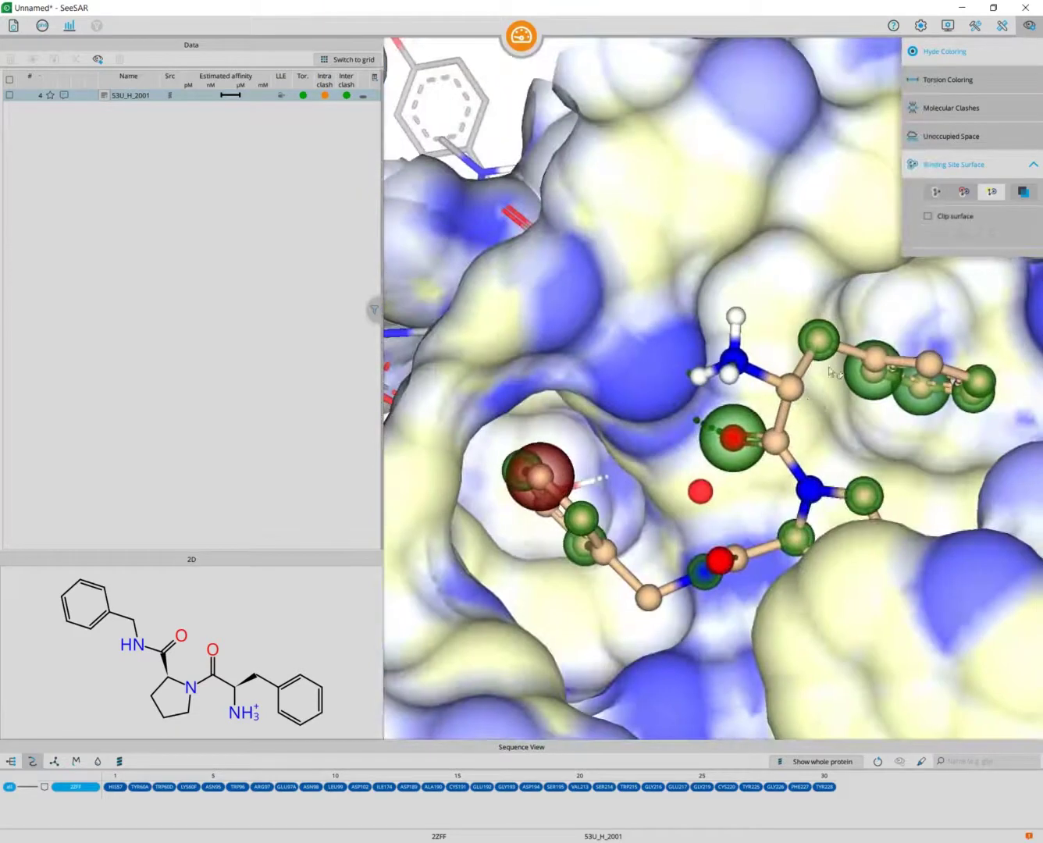
Clip the binding site surface, shifting and rotating the clipping plane through the ligand pocket
{"action": "left_click", "coordinate": [928, 217]}
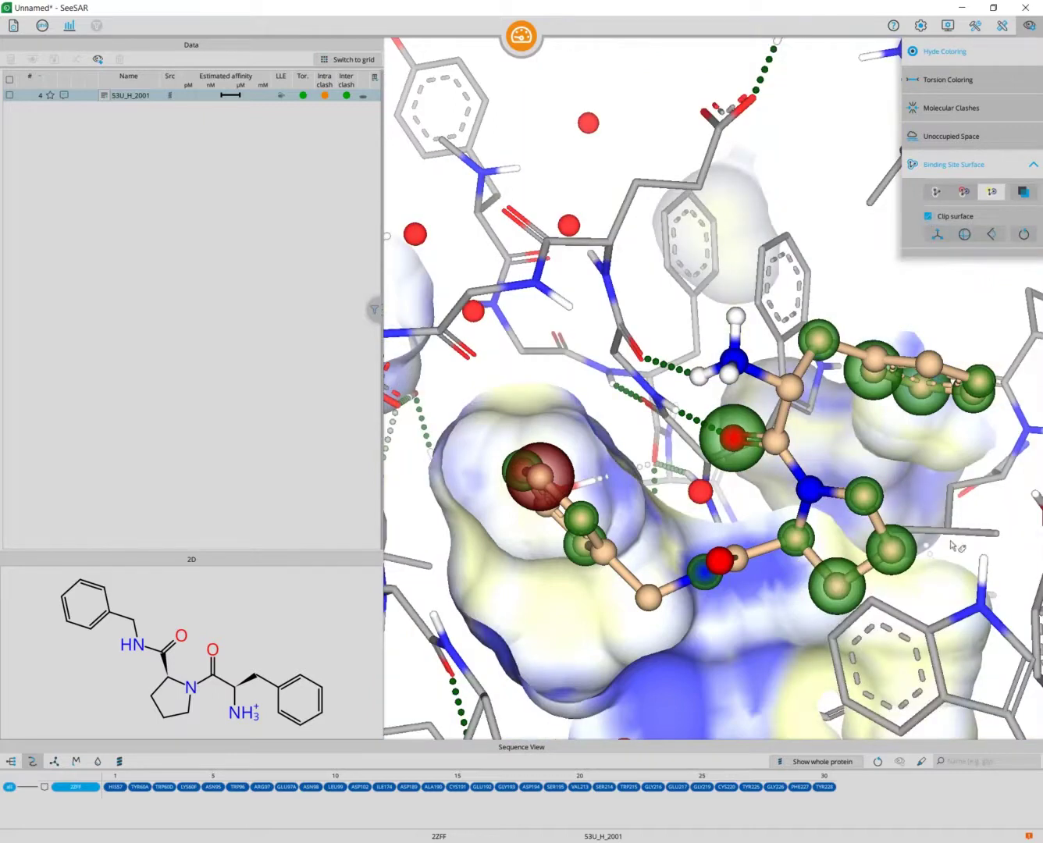
{"action": "left_click_drag", "start_coordinate": [955, 561], "coordinate": [979, 600]}
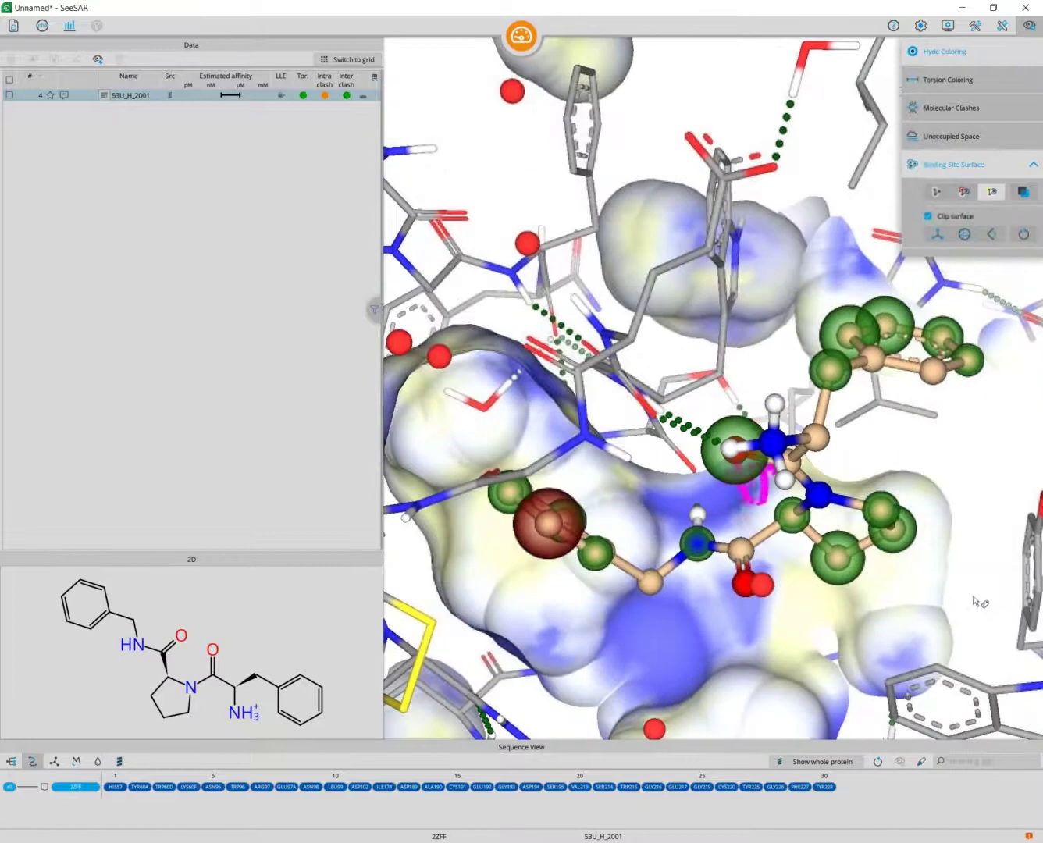
{"action": "left_click", "coordinate": [938, 235]}
{"action": "left_click_drag", "start_coordinate": [804, 606], "coordinate": [737, 567]}
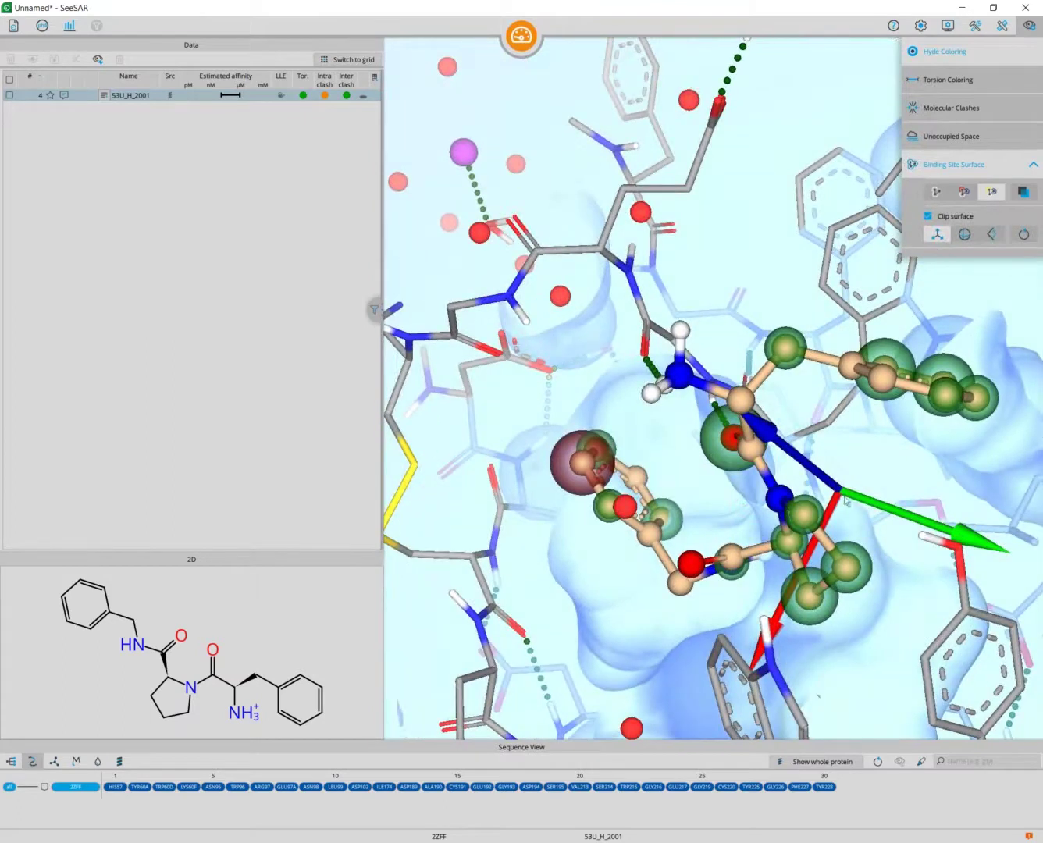
{"action": "left_click_drag", "start_coordinate": [840, 492], "coordinate": [760, 476]}
{"action": "left_click_drag", "start_coordinate": [843, 475], "coordinate": [893, 484]}
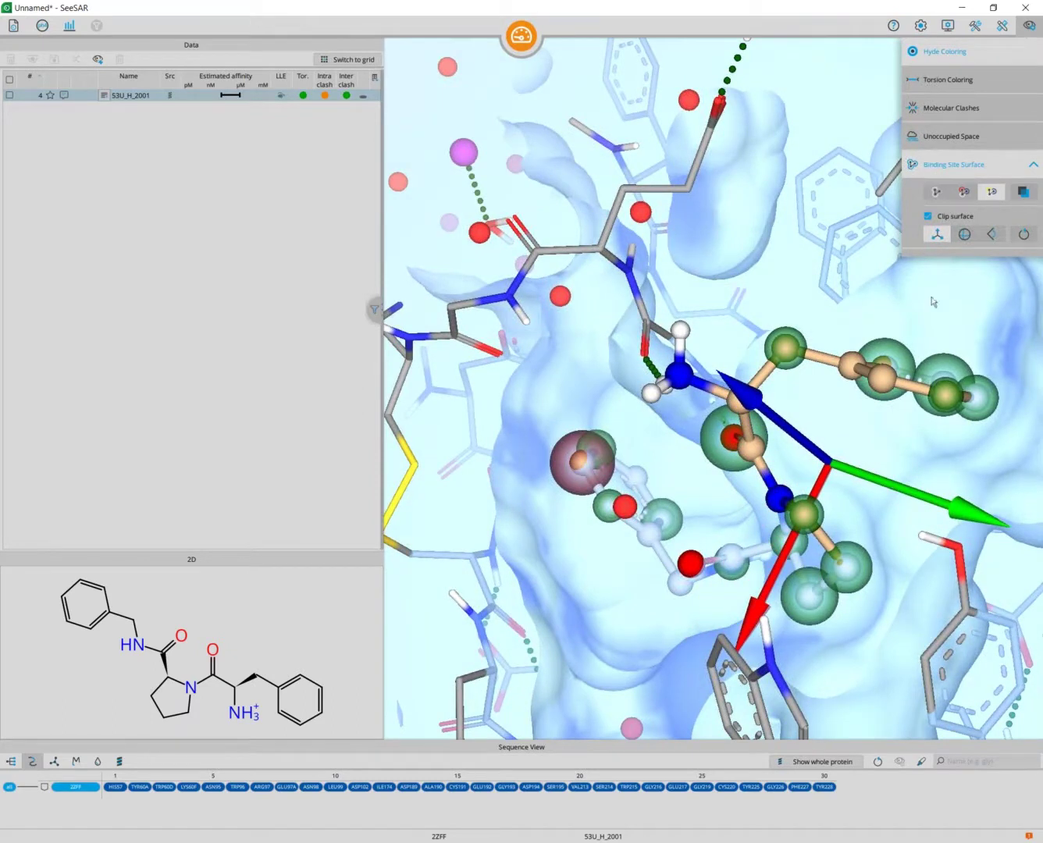
{"action": "left_click", "coordinate": [966, 236]}
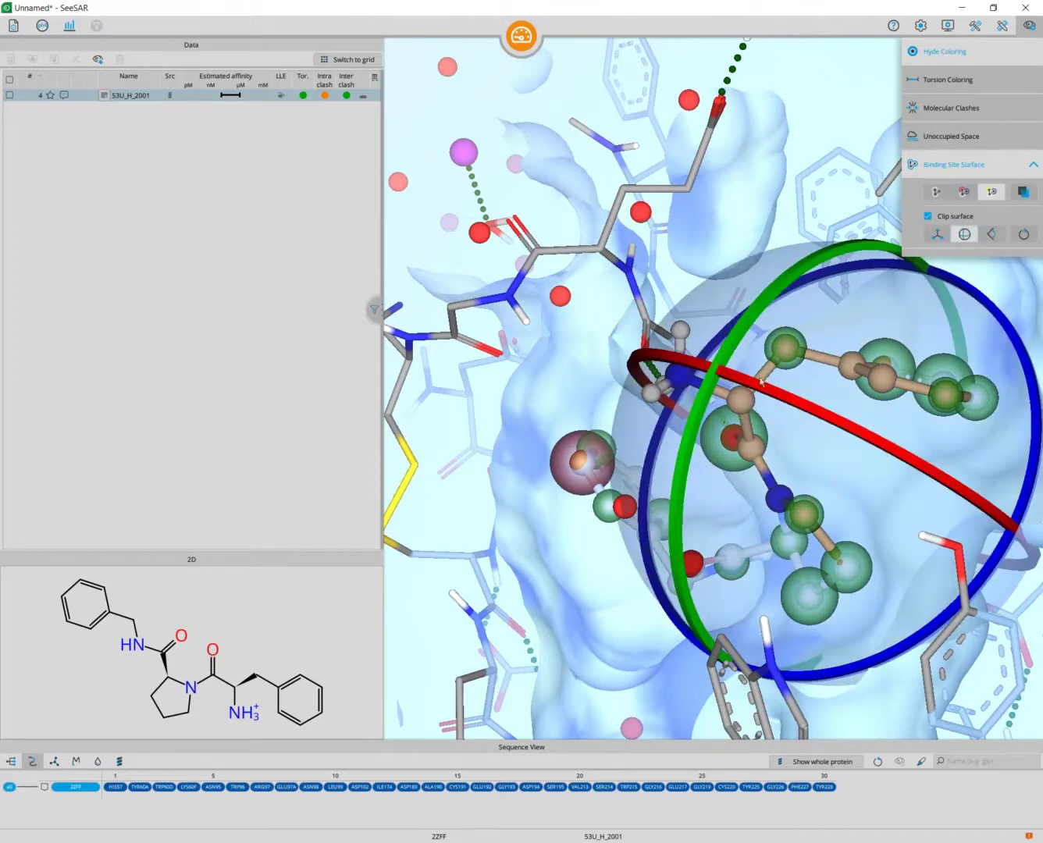
{"action": "left_click_drag", "start_coordinate": [727, 359], "coordinate": [835, 402]}
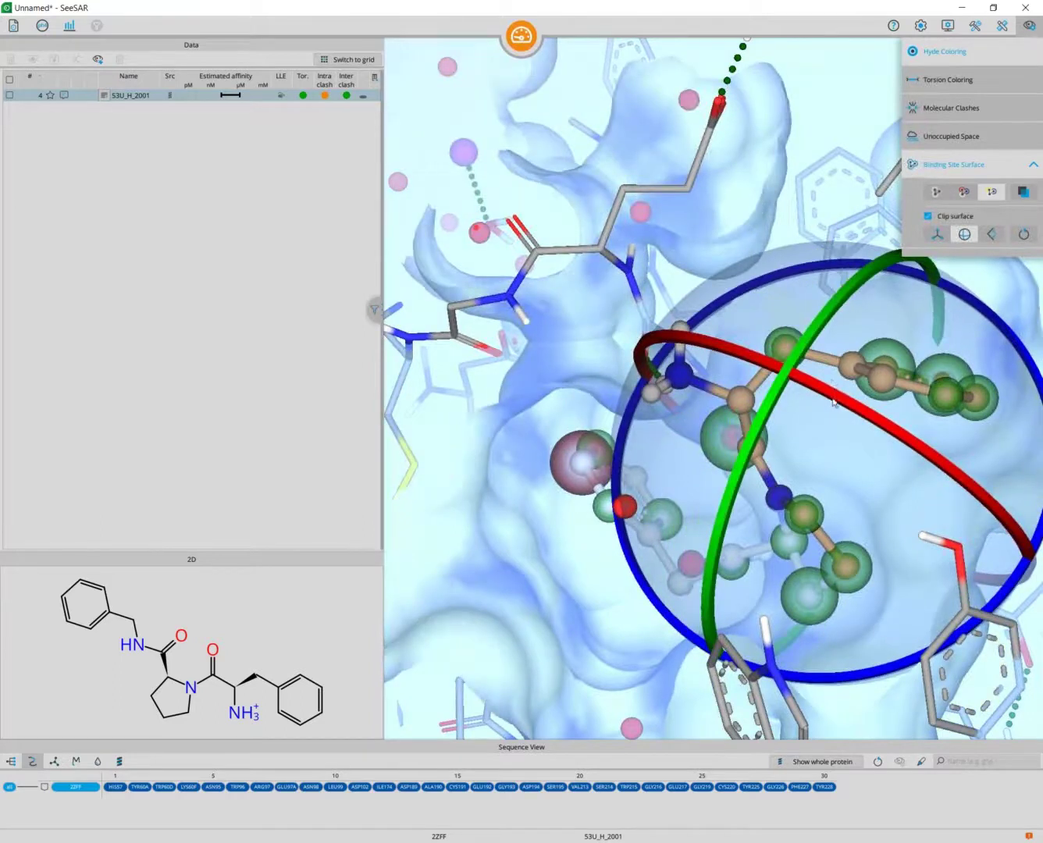
Turn off surface clipping and examine the full lipophilicity-colored binding site surface
{"action": "left_click", "coordinate": [948, 218]}
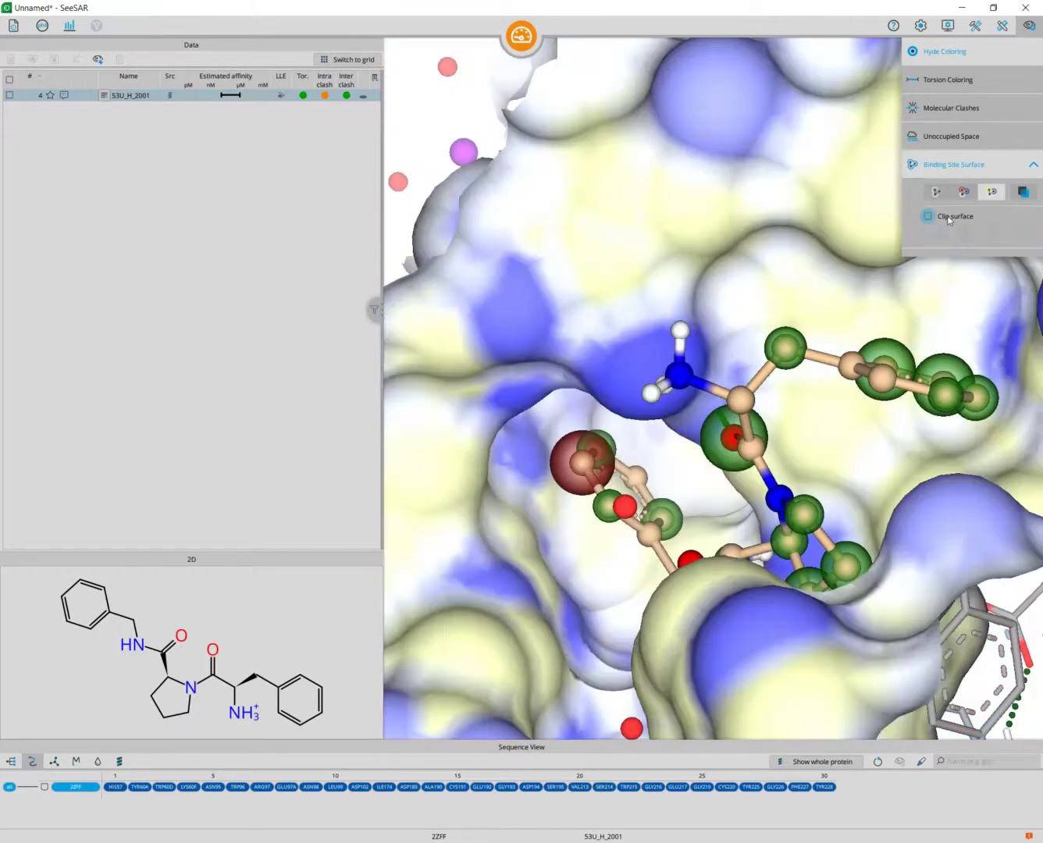
{"action": "scroll", "coordinate": [837, 518], "scroll_direction": "down", "scroll_amount": 3}
{"action": "mouse_move", "coordinate": [838, 517]}
{"action": "left_mouse_down"}
{"action": "mouse_move", "coordinate": [871, 506]}
{"action": "mouse_move", "coordinate": [877, 477]}
{"action": "mouse_move", "coordinate": [864, 460]}
{"action": "mouse_move", "coordinate": [820, 508]}
{"action": "mouse_move", "coordinate": [826, 517]}
{"action": "left_mouse_up"}
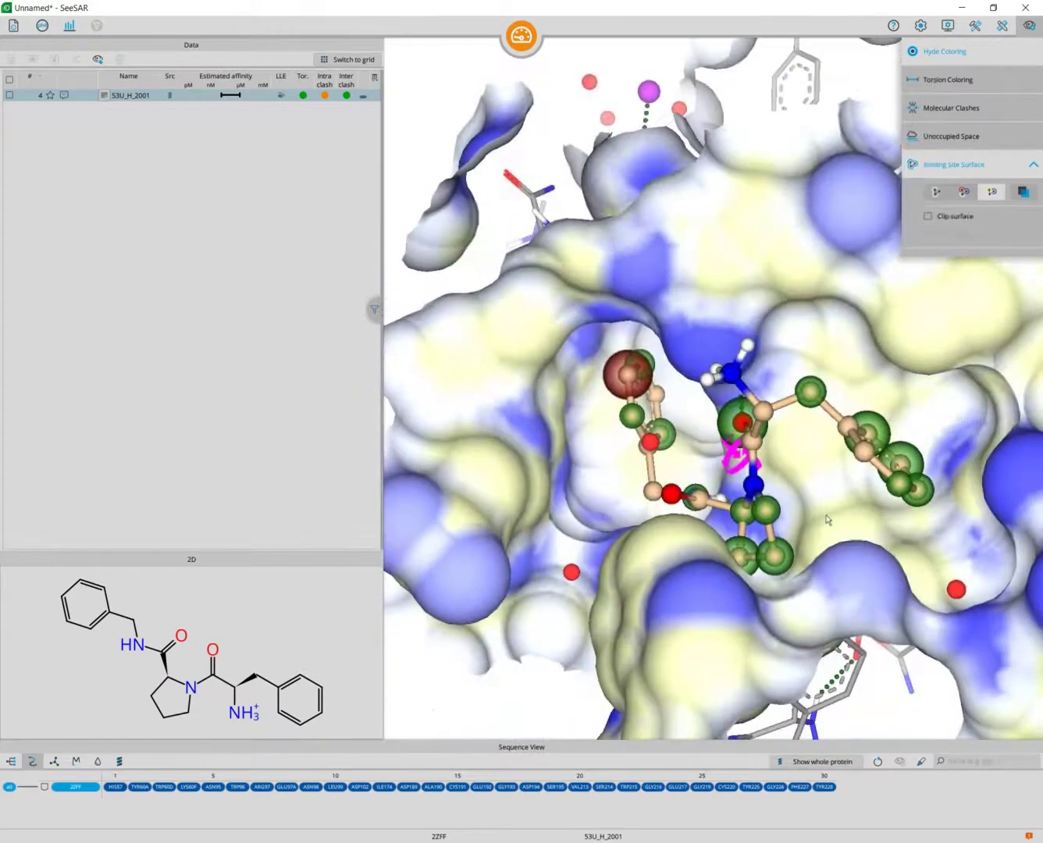
Hide the binding site surface and display the unoccupied space around the ligand
{"action": "left_click", "coordinate": [966, 170]}
{"action": "left_click", "coordinate": [962, 140]}
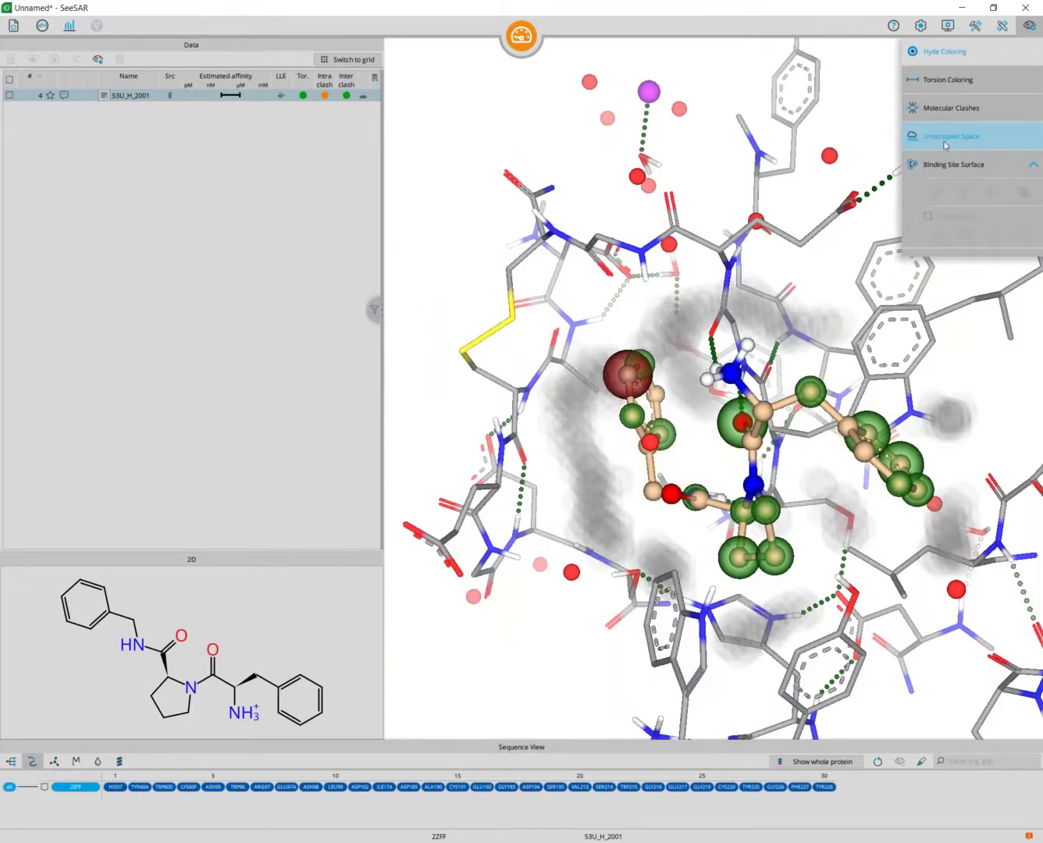
{"action": "mouse_move", "coordinate": [905, 577]}
{"action": "left_mouse_down"}
{"action": "mouse_move", "coordinate": [997, 596]}
{"action": "mouse_move", "coordinate": [850, 472]}
{"action": "left_mouse_up"}
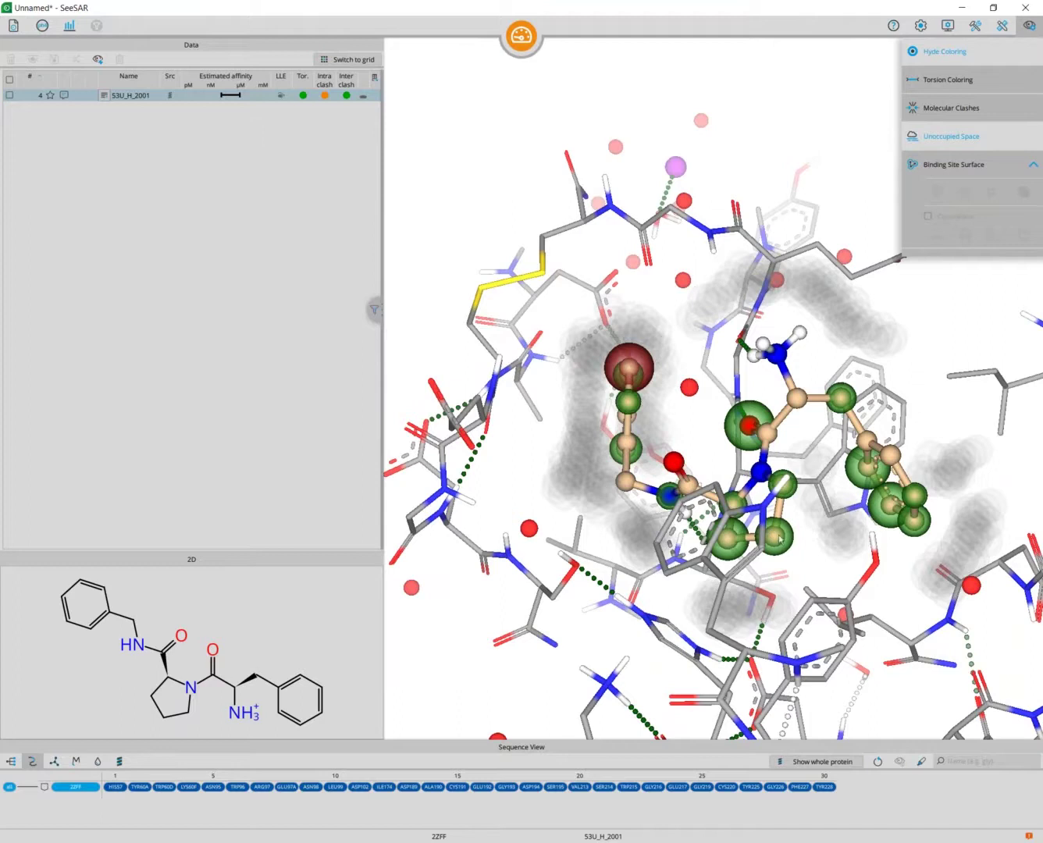
Examine the unoccupied space around the ligand, send ligand 53U_H_2001 to the Molecule Editor and switch to that mode
{"action": "mouse_move", "coordinate": [809, 549]}
{"action": "left_mouse_down"}
{"action": "mouse_move", "coordinate": [853, 584]}
{"action": "mouse_move", "coordinate": [732, 556]}
{"action": "left_mouse_up"}
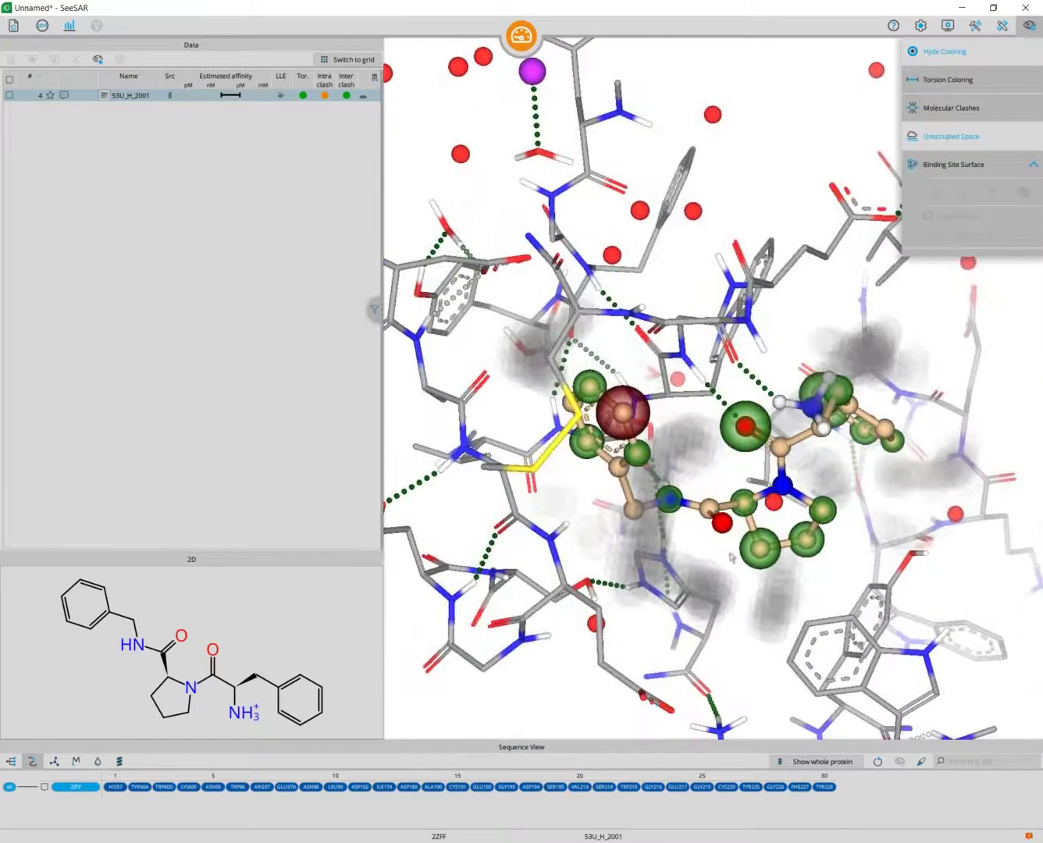
{"action": "mouse_move", "coordinate": [894, 551]}
{"action": "left_mouse_down"}
{"action": "mouse_move", "coordinate": [906, 508]}
{"action": "mouse_move", "coordinate": [931, 501]}
{"action": "mouse_move", "coordinate": [895, 553]}
{"action": "mouse_move", "coordinate": [855, 515]}
{"action": "left_mouse_up"}
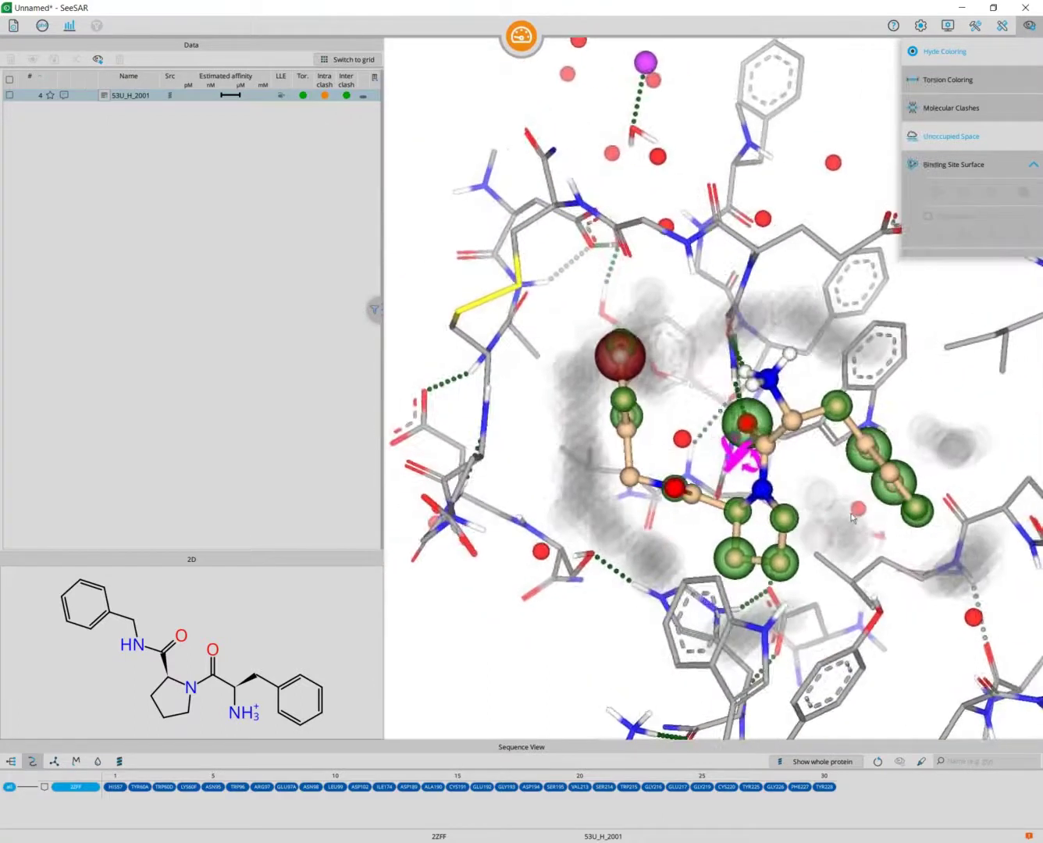
{"action": "left_click", "coordinate": [1029, 29]}
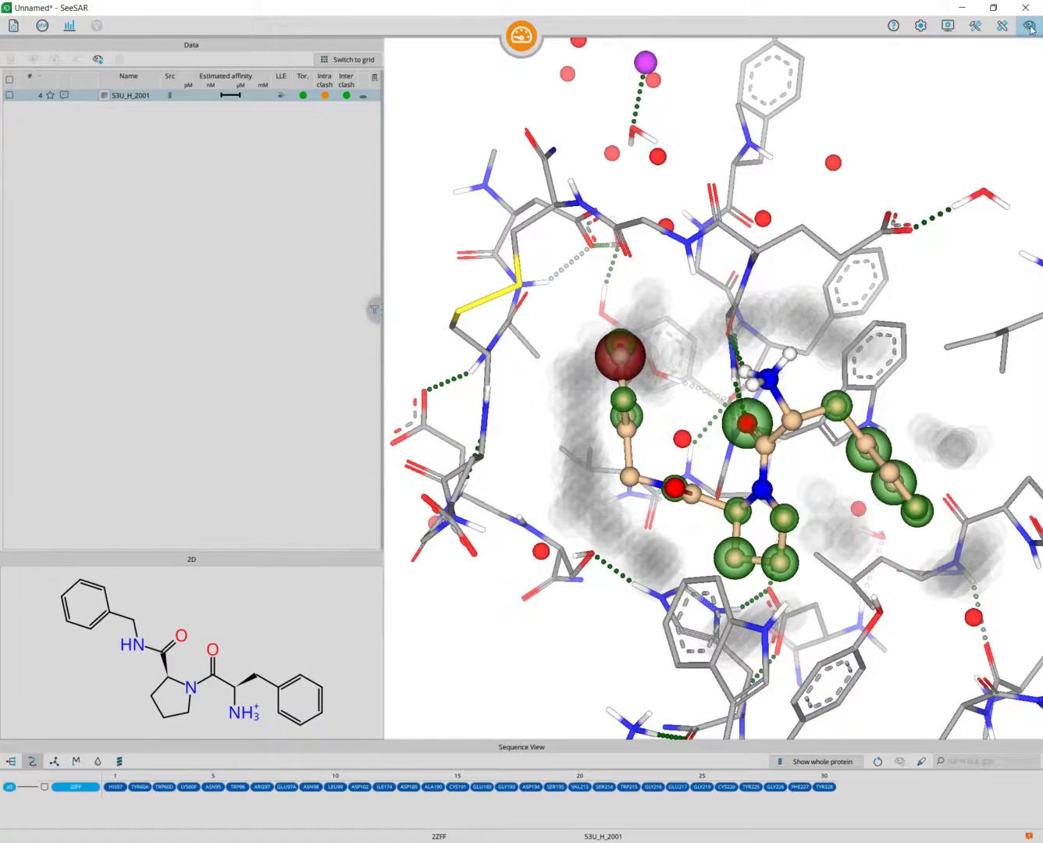
{"action": "left_click", "coordinate": [102, 96]}
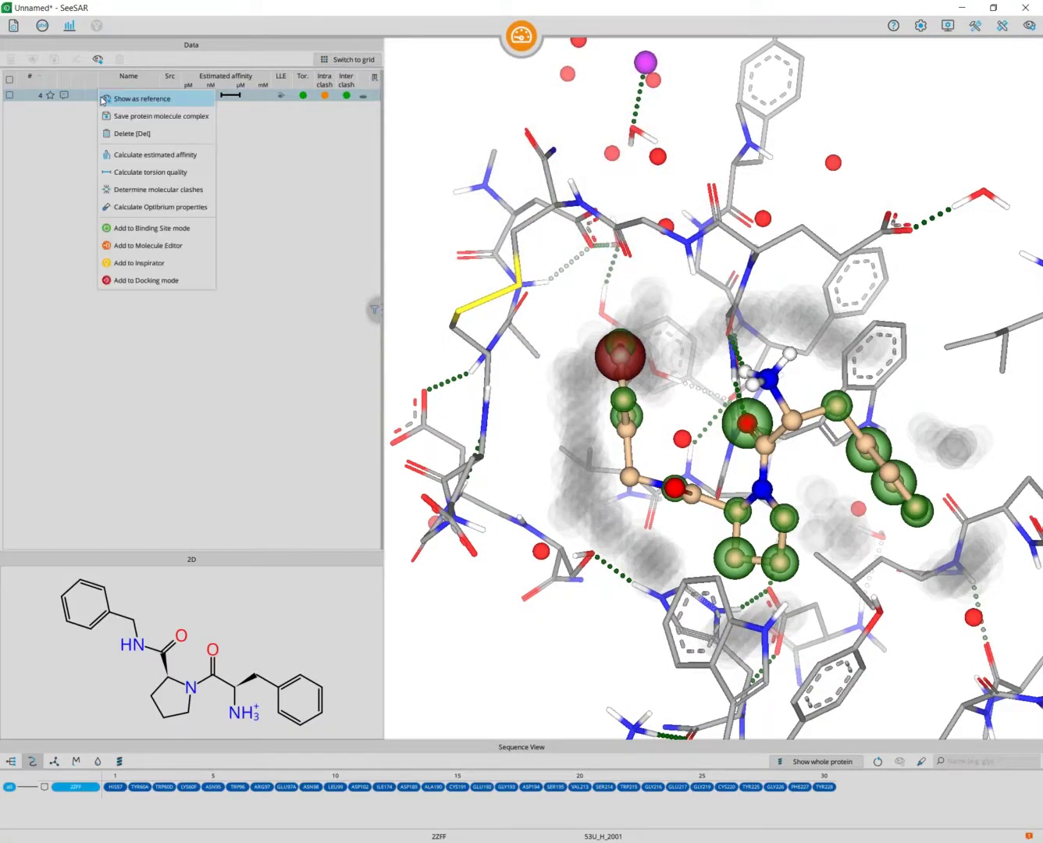
{"action": "left_click", "coordinate": [178, 248]}
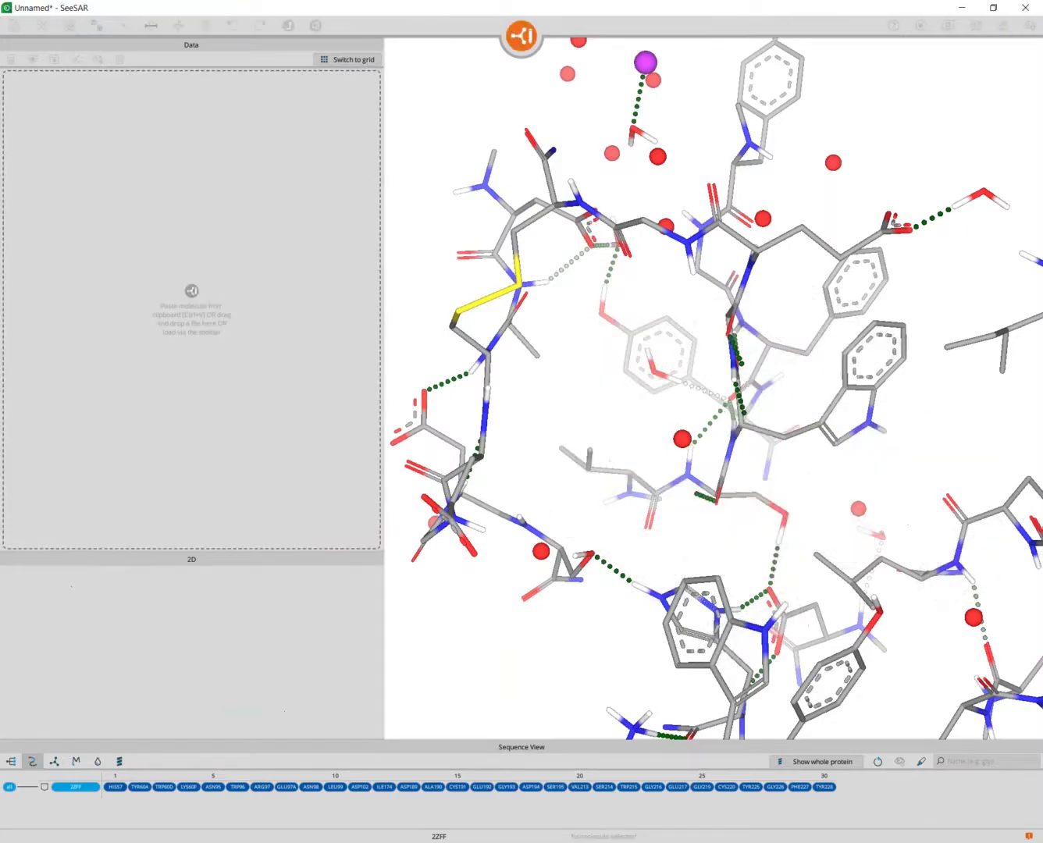
{"action": "left_click", "coordinate": [521, 32]}
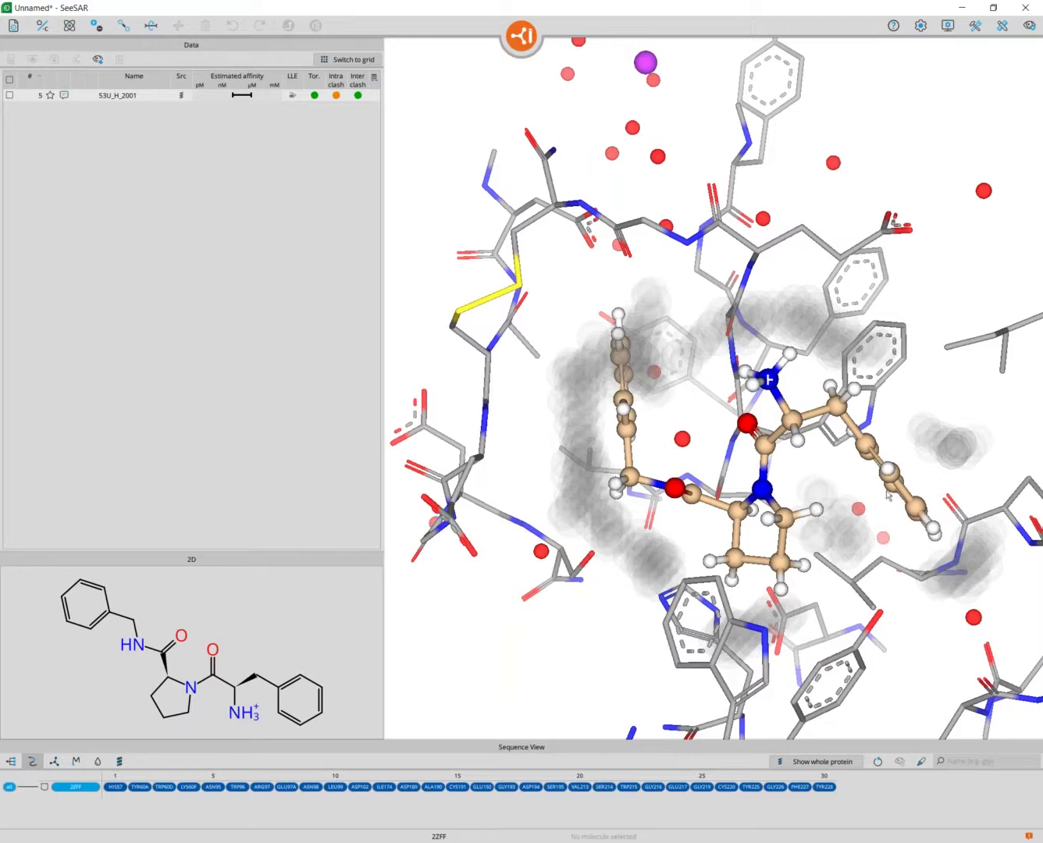
Replace the meta hydrogen on the ligand's benzyl ring with nitrogen and save the amino analog to the table with its estimated affinity
{"action": "left_click_drag", "start_coordinate": [875, 595], "coordinate": [937, 610]}
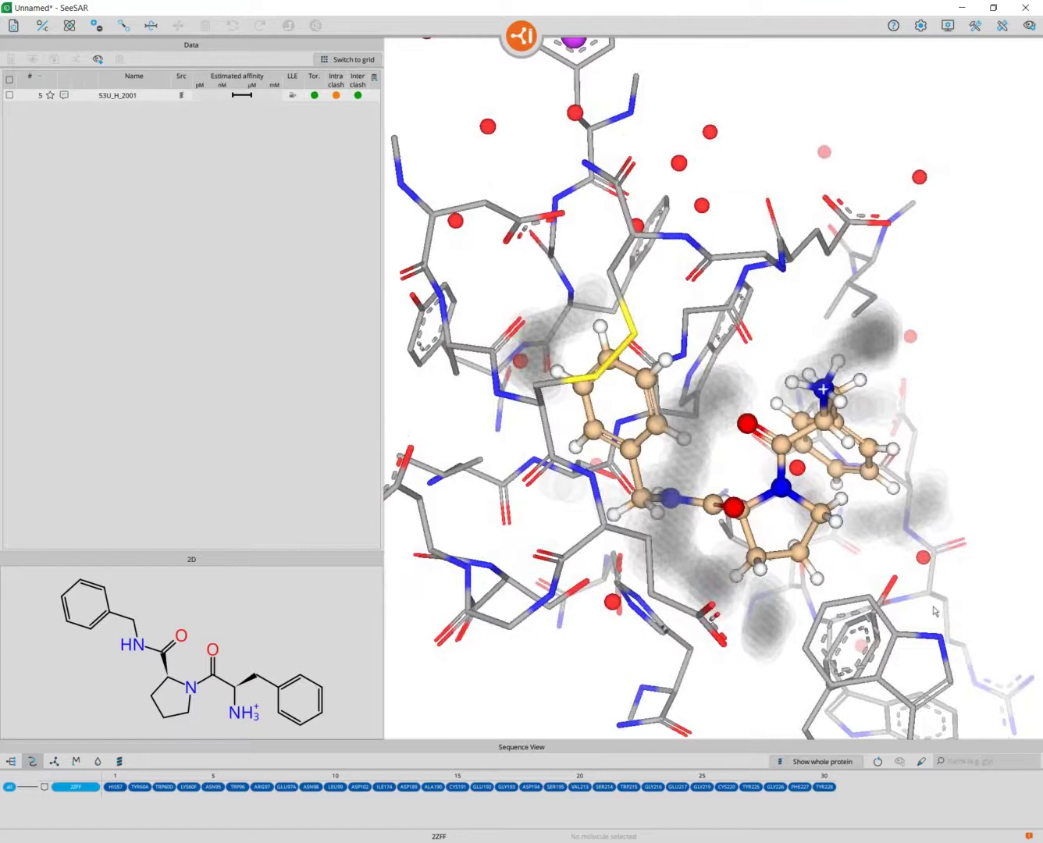
{"action": "left_click", "coordinate": [125, 100]}
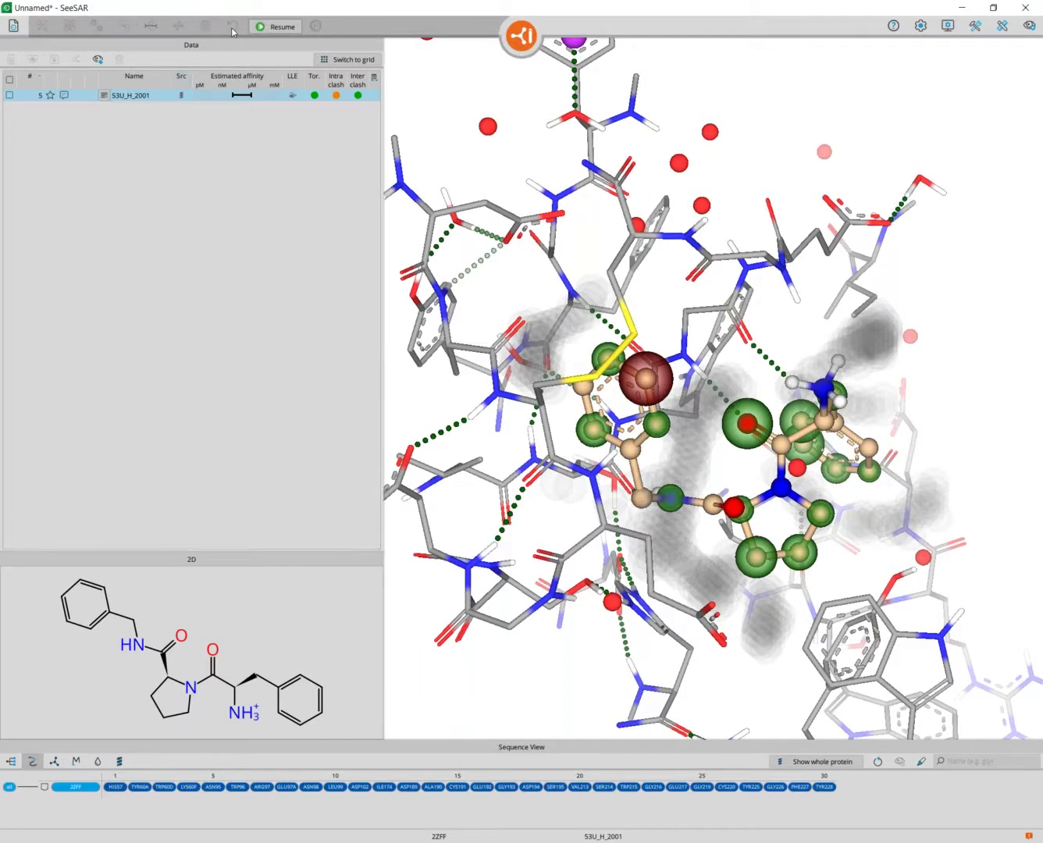
{"action": "left_click", "coordinate": [273, 28]}
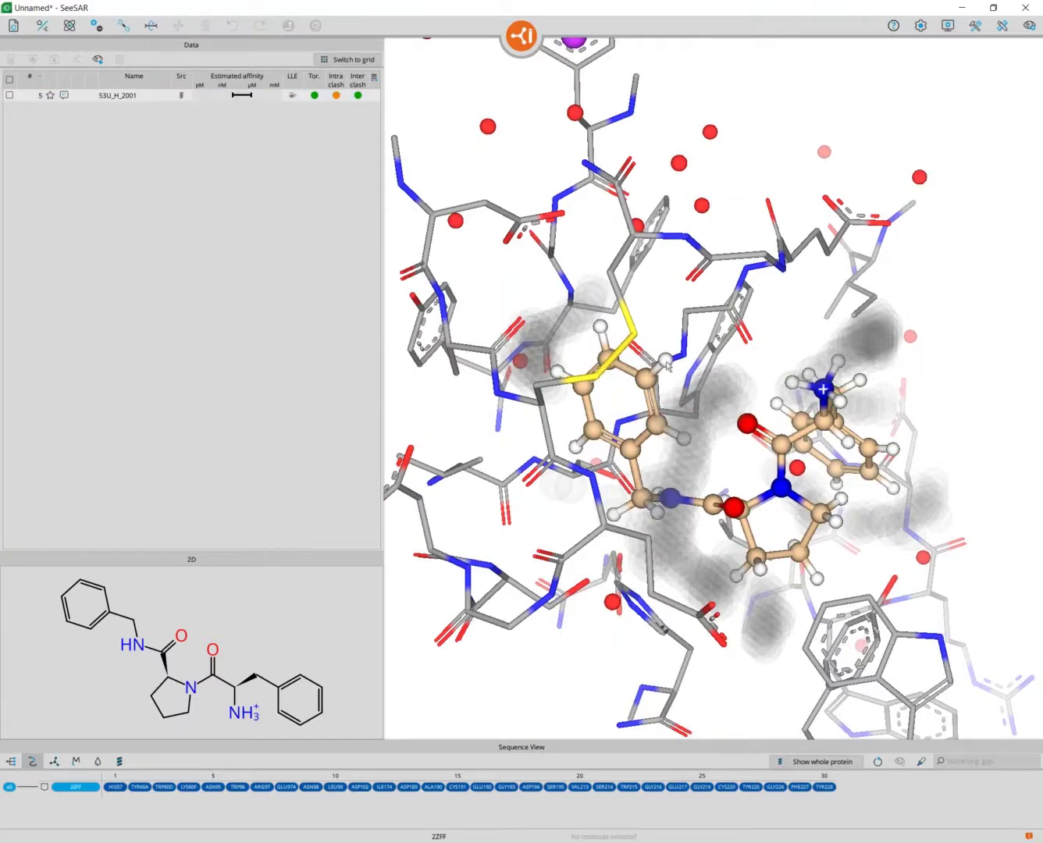
{"action": "left_click", "coordinate": [666, 361]}
{"action": "key", "text": "n"}
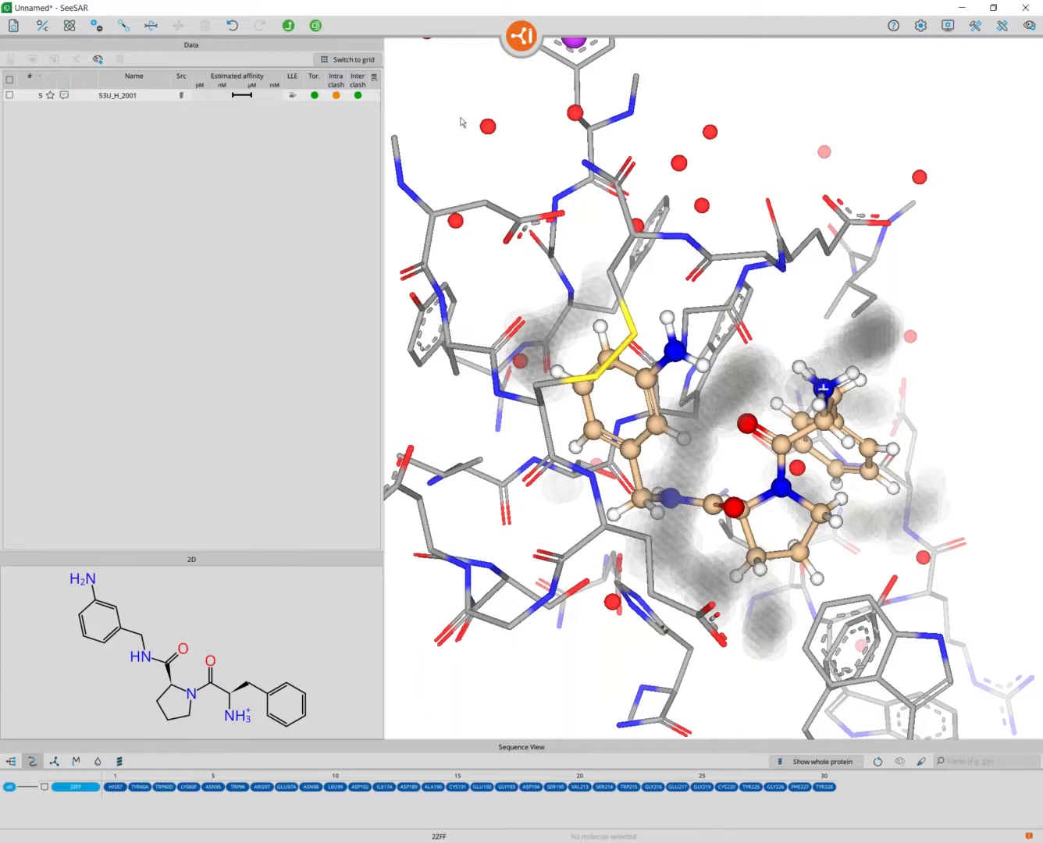
{"action": "left_click", "coordinate": [289, 26]}
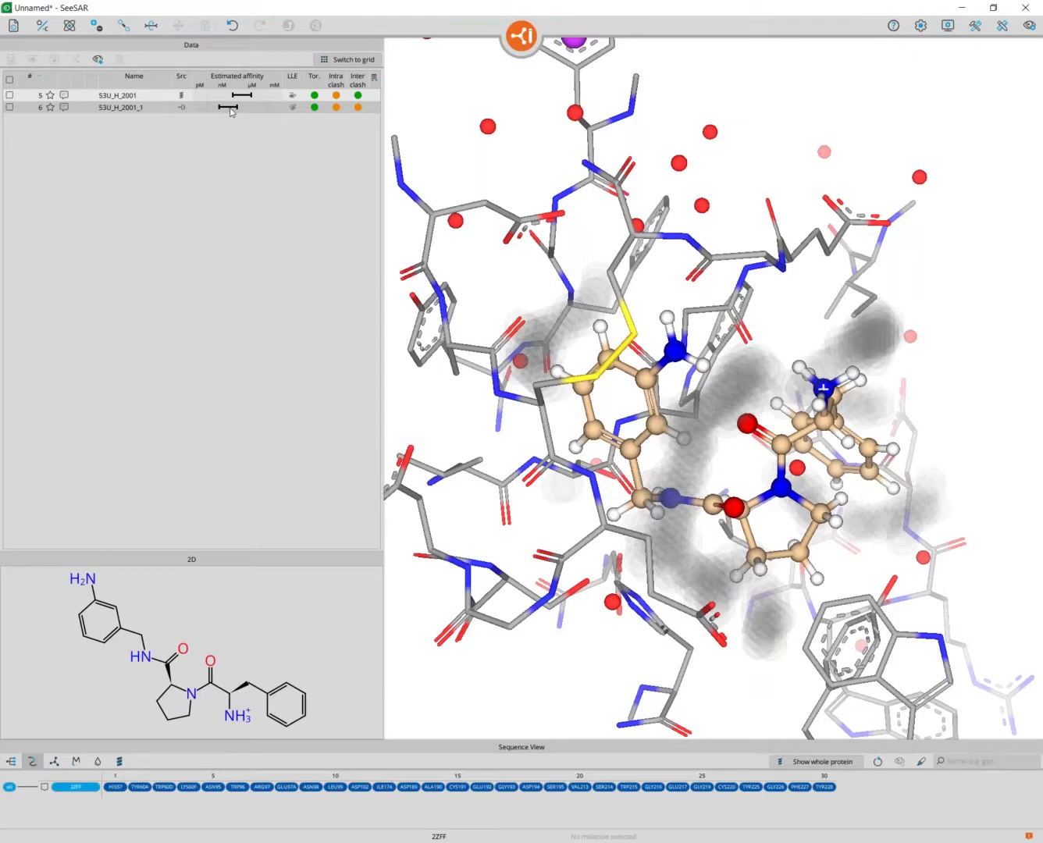
Examine the atom contributions and hydrogen bonds of the amino-substituted analog, especially around the new amino group
{"action": "left_click", "coordinate": [140, 112]}
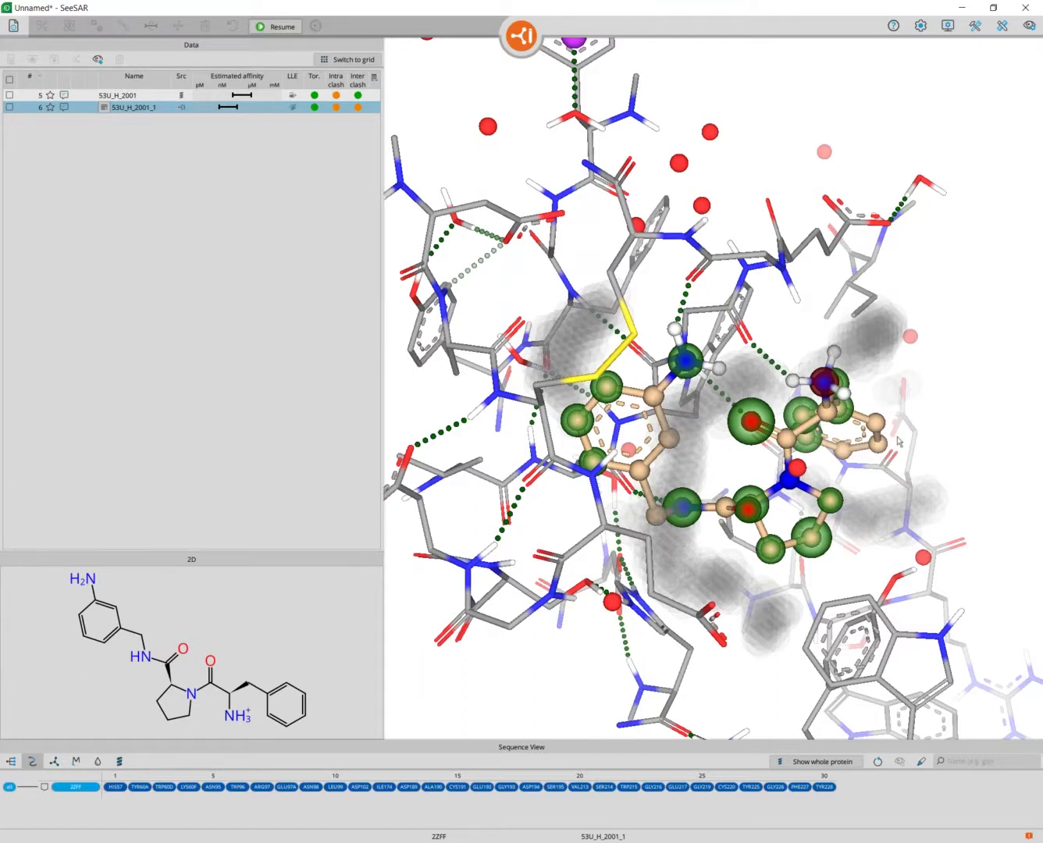
{"action": "left_click_drag", "start_coordinate": [898, 438], "coordinate": [881, 436]}
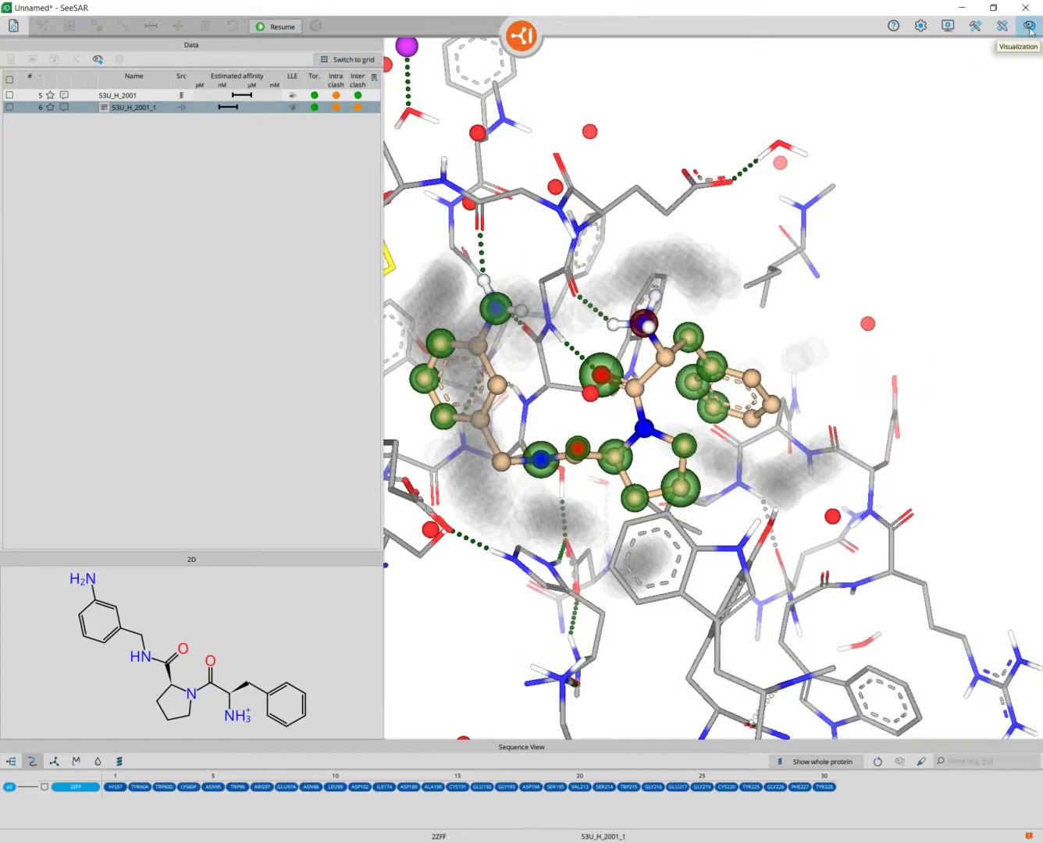
{"action": "left_click_drag", "start_coordinate": [803, 434], "coordinate": [695, 509]}
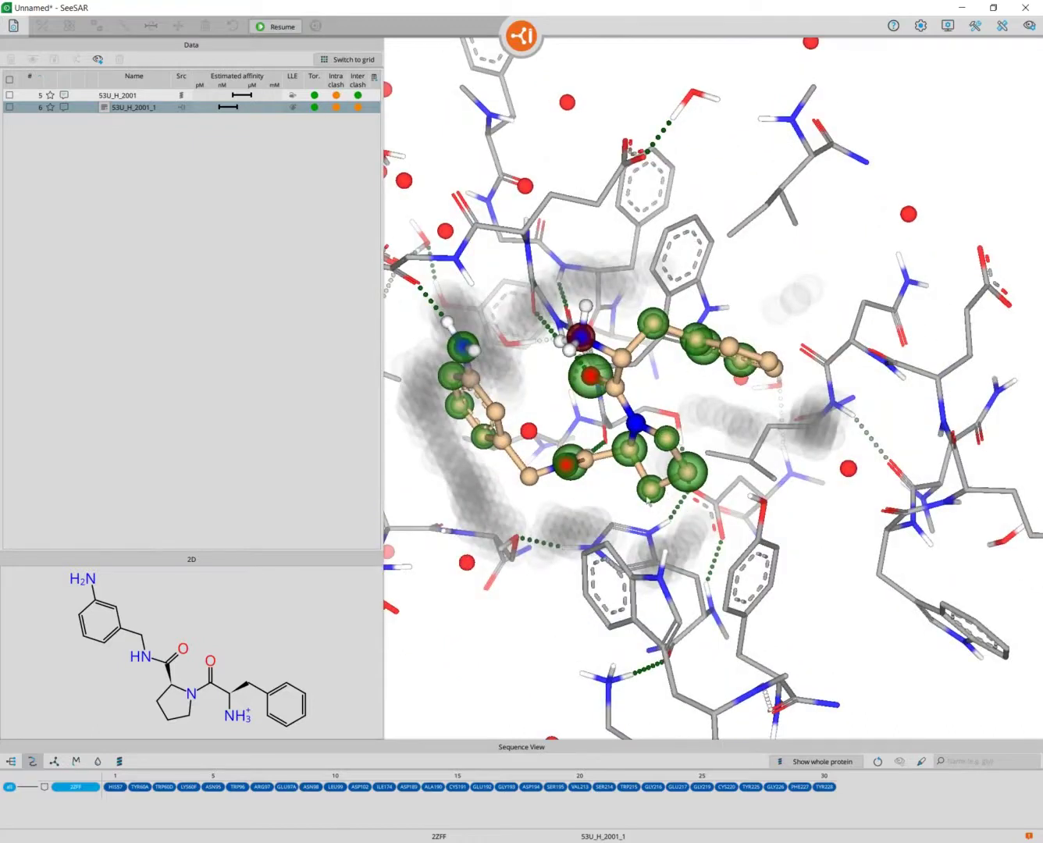
{"action": "left_click_drag", "start_coordinate": [697, 531], "coordinate": [613, 582]}
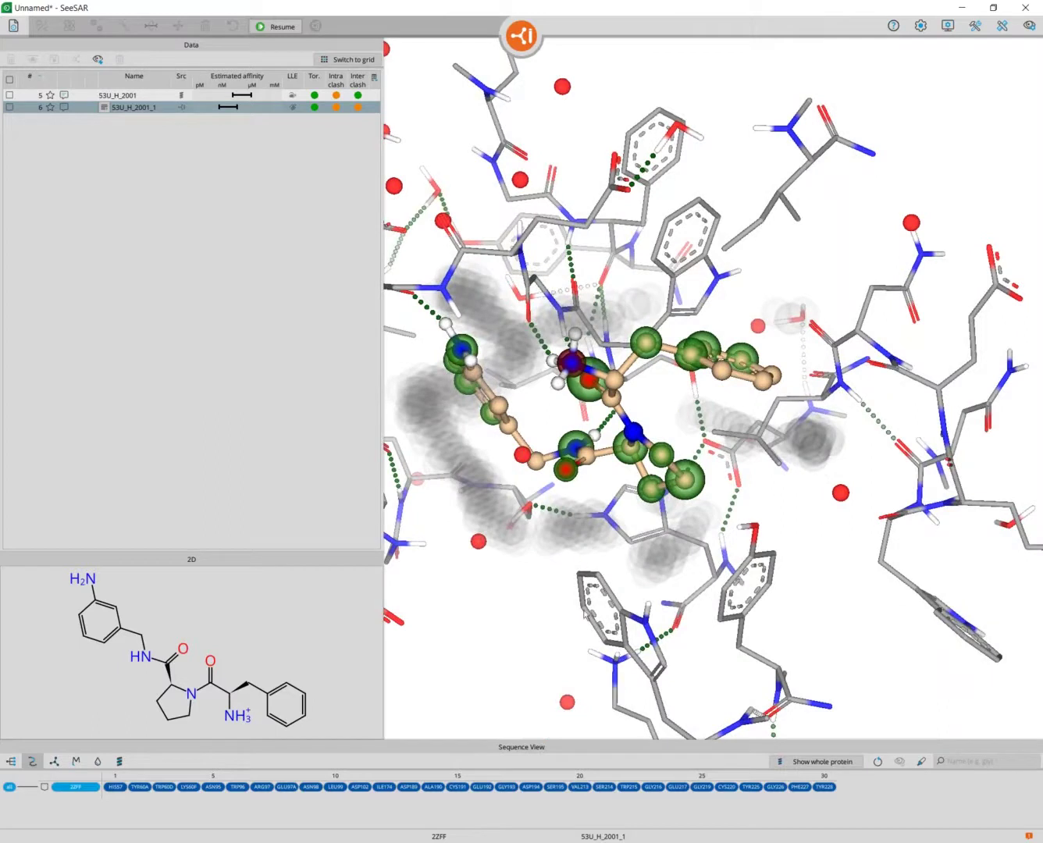
{"action": "left_click_drag", "start_coordinate": [610, 566], "coordinate": [614, 529]}
Resume editing, add a methyl group to the pyrrolidine carbon beside the amide-bearing carbon, and save this analog with its estimated affinity
{"action": "left_click", "coordinate": [284, 28]}
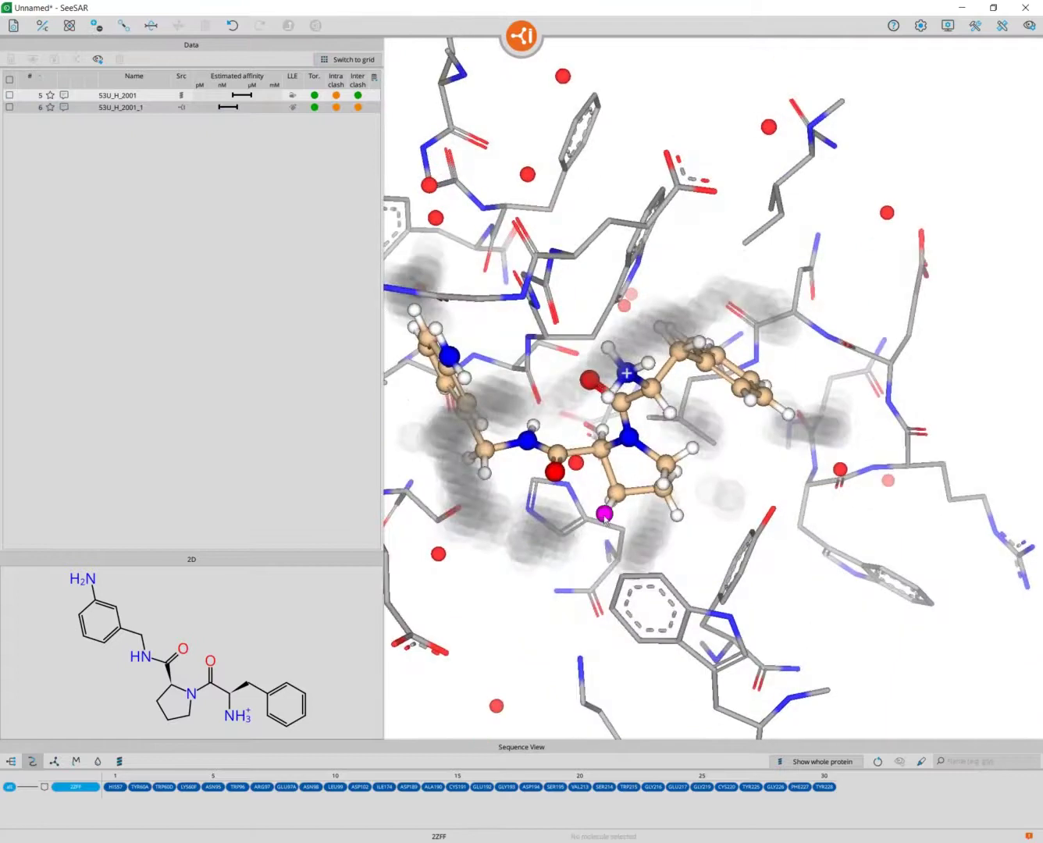
{"action": "left_click", "coordinate": [605, 516]}
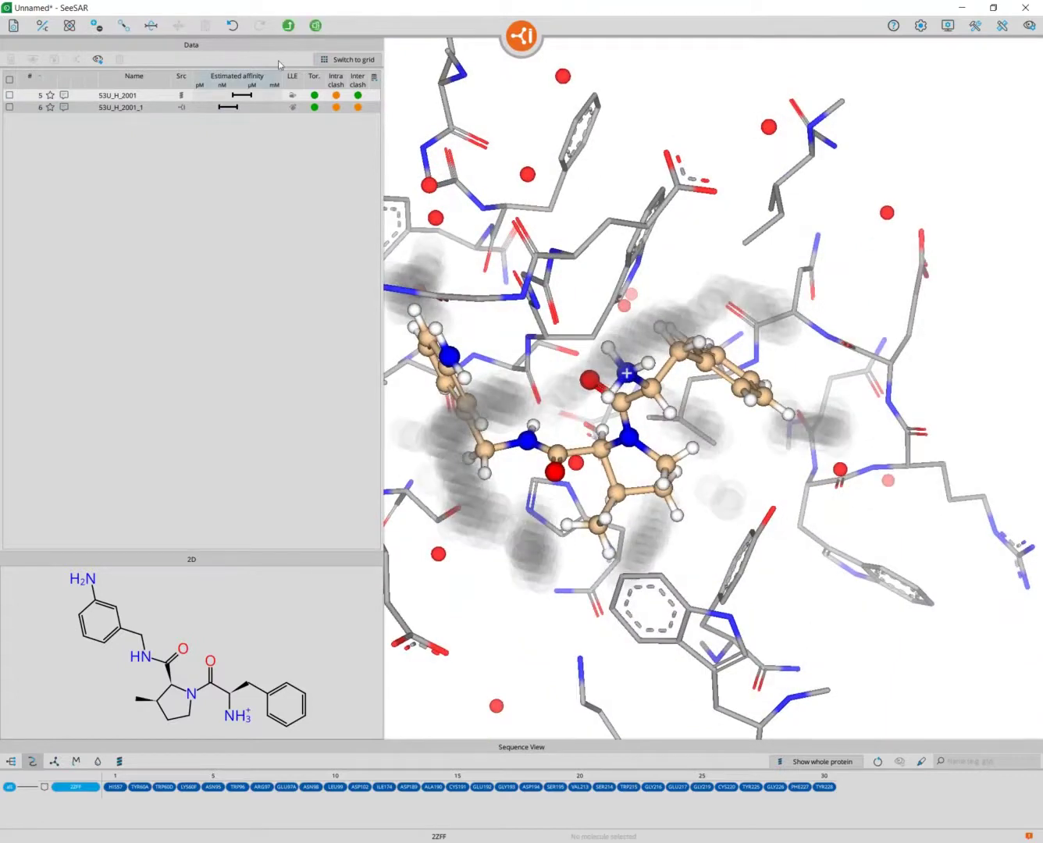
{"action": "left_click", "coordinate": [289, 29]}
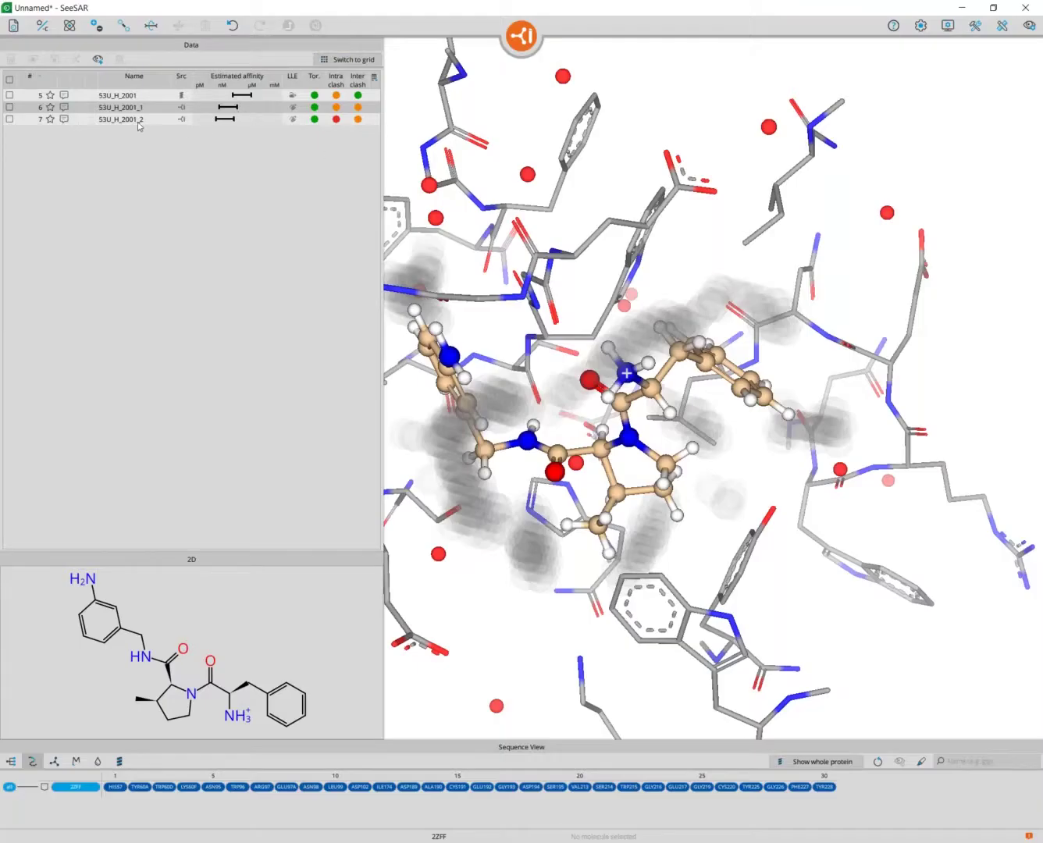
Display the methylated analog with its atom contributions and hide the unoccupied space
{"action": "left_click", "coordinate": [135, 120]}
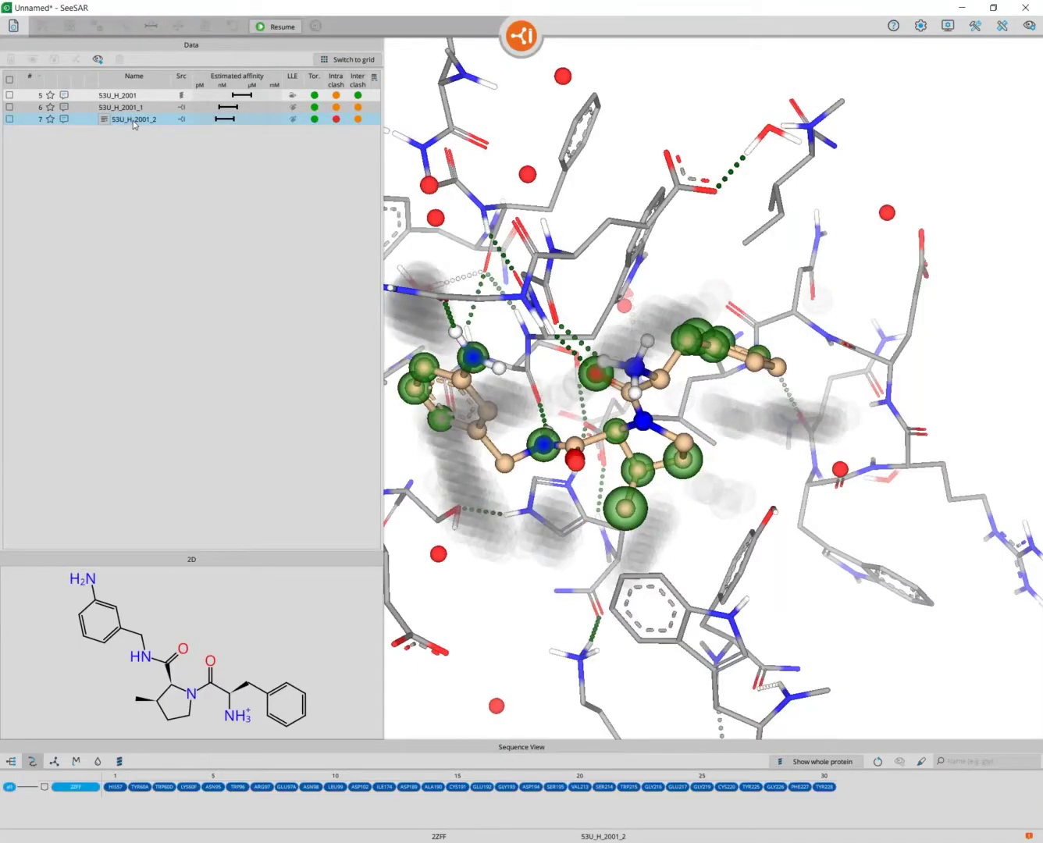
{"action": "left_click_drag", "start_coordinate": [765, 442], "coordinate": [758, 409]}
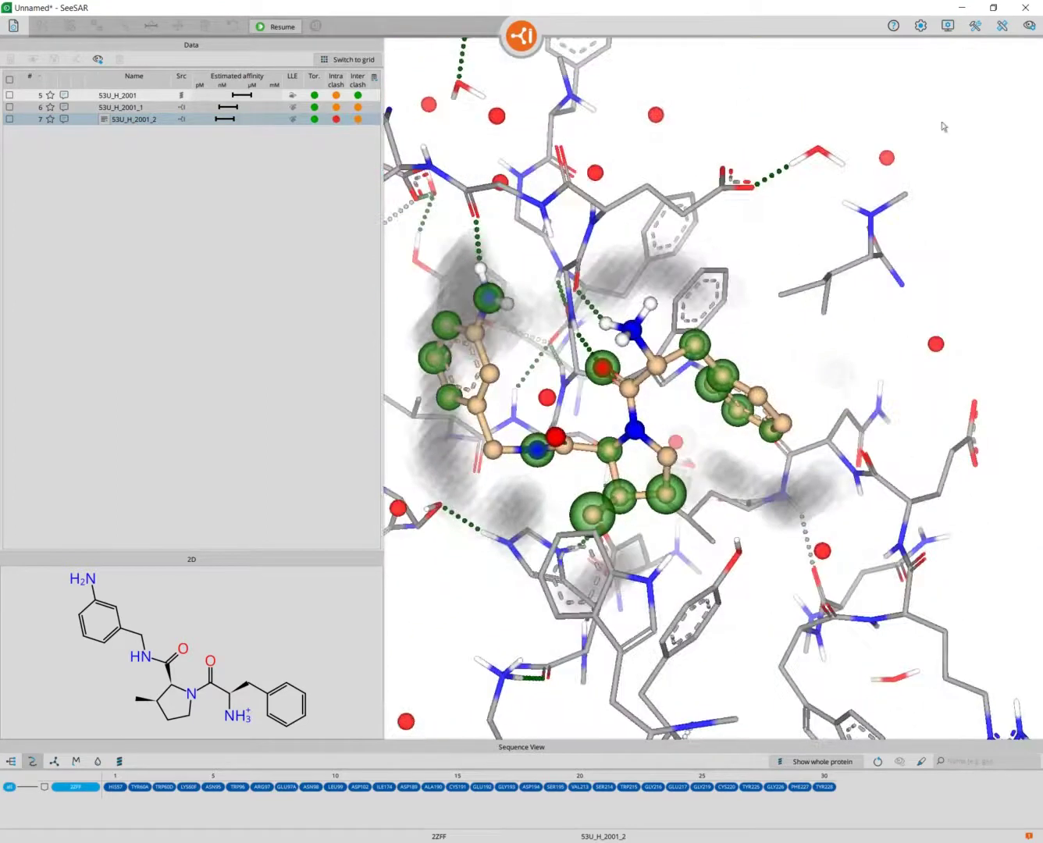
{"action": "left_click", "coordinate": [1029, 28]}
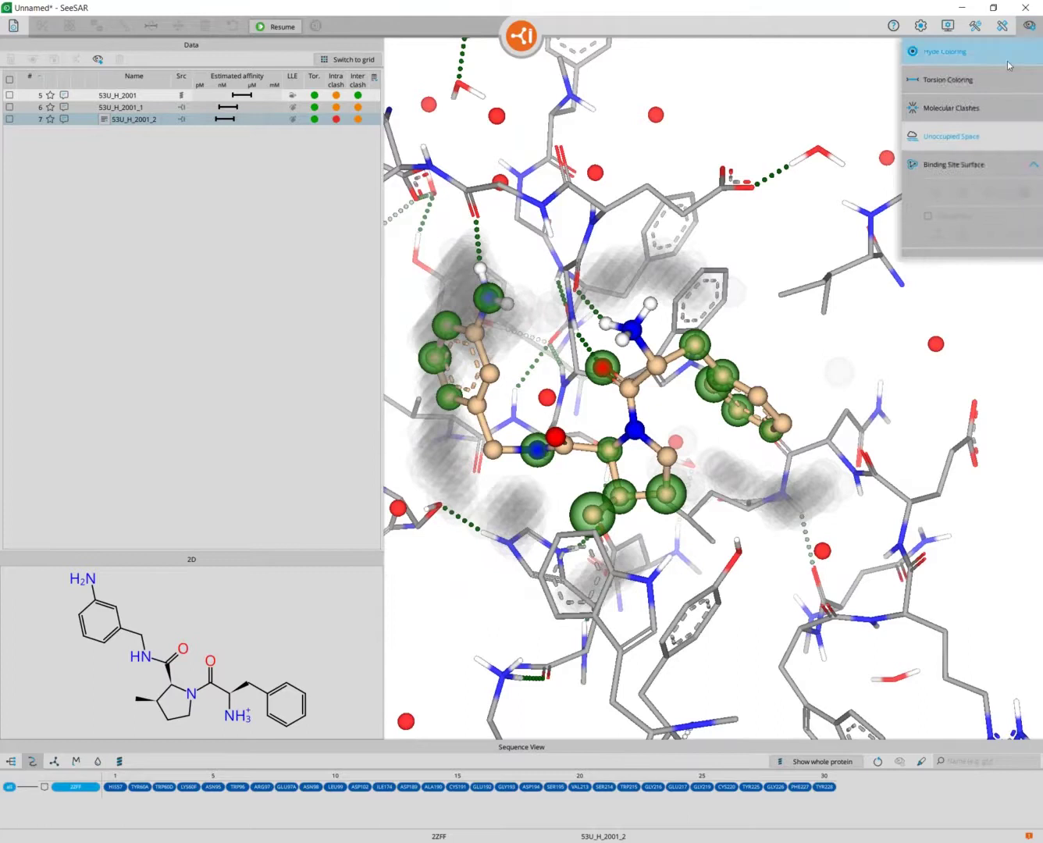
{"action": "left_click", "coordinate": [965, 140]}
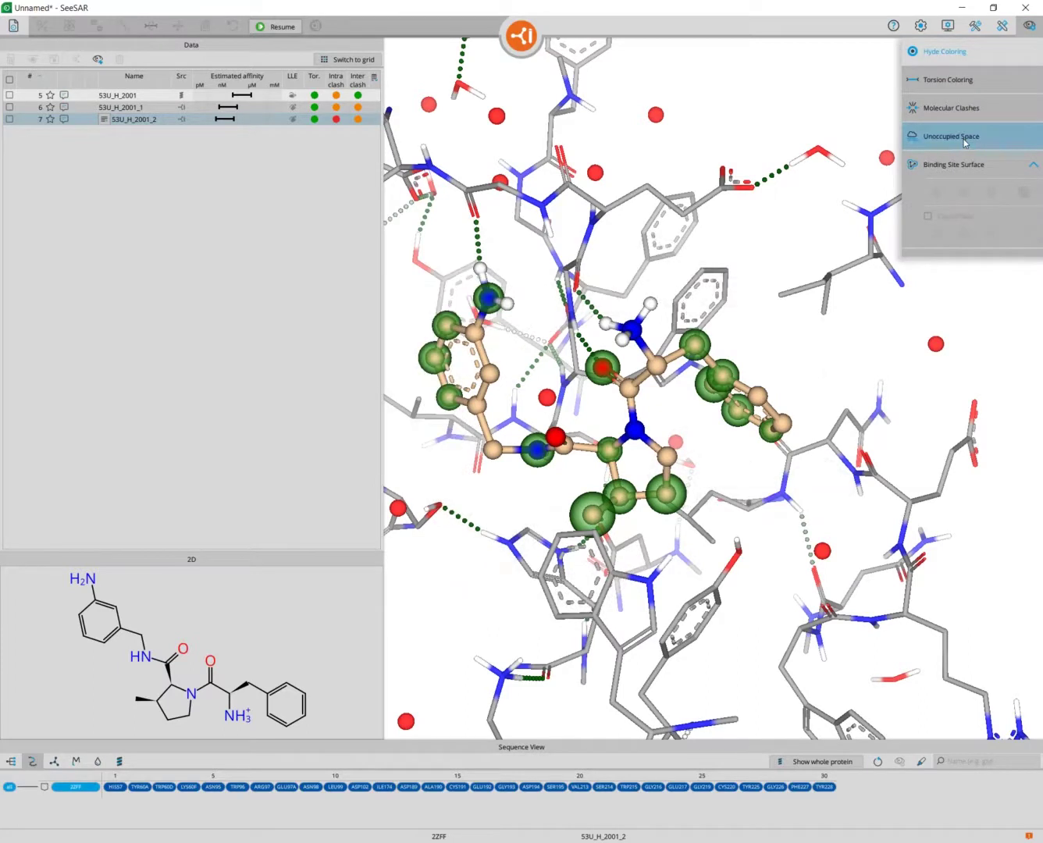
{"action": "left_click", "coordinate": [1029, 28]}
{"action": "mouse_move", "coordinate": [818, 528]}
{"action": "left_mouse_down"}
{"action": "mouse_move", "coordinate": [773, 514]}
{"action": "mouse_move", "coordinate": [817, 516]}
{"action": "mouse_move", "coordinate": [819, 501]}
{"action": "mouse_move", "coordinate": [816, 538]}
{"action": "mouse_move", "coordinate": [804, 538]}
{"action": "left_mouse_up"}
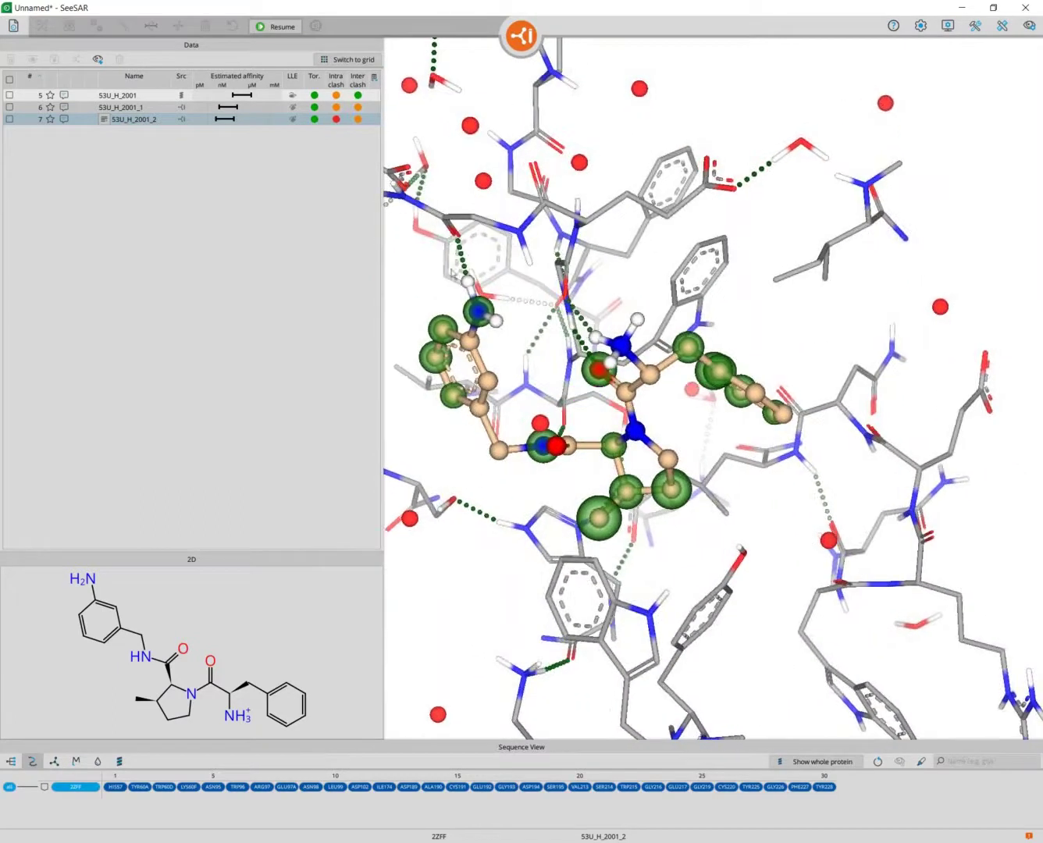
Bond the methyl carbon to the neighboring pyrrolidine carbon to form a fused cyclopropane, and save this analog with its estimated affinity
{"action": "left_click", "coordinate": [285, 28]}
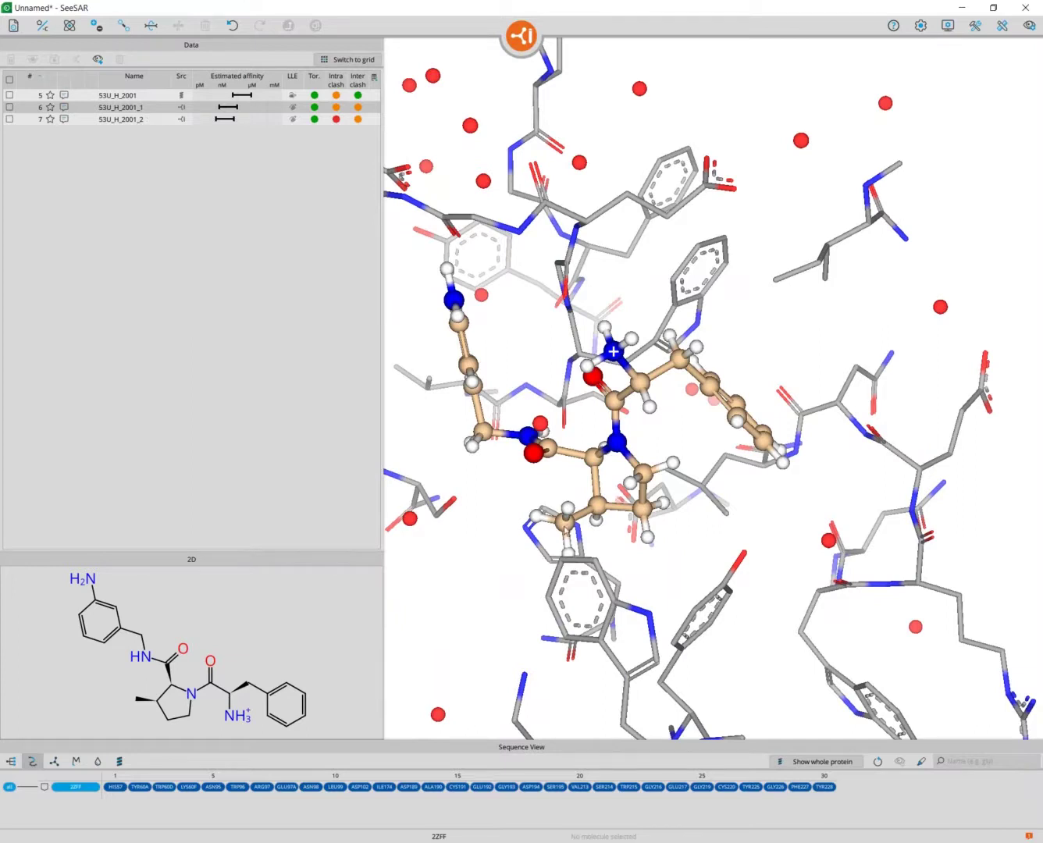
{"action": "left_click_drag", "start_coordinate": [563, 525], "coordinate": [643, 511]}
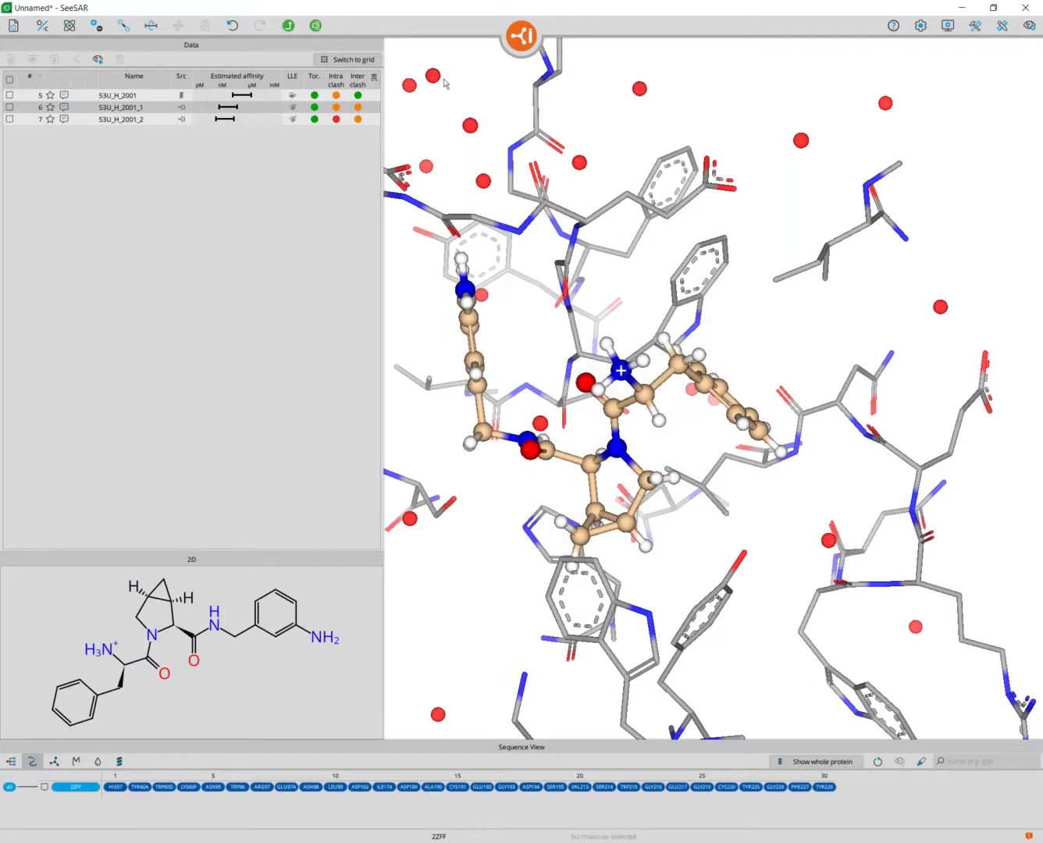
{"action": "left_click", "coordinate": [289, 27]}
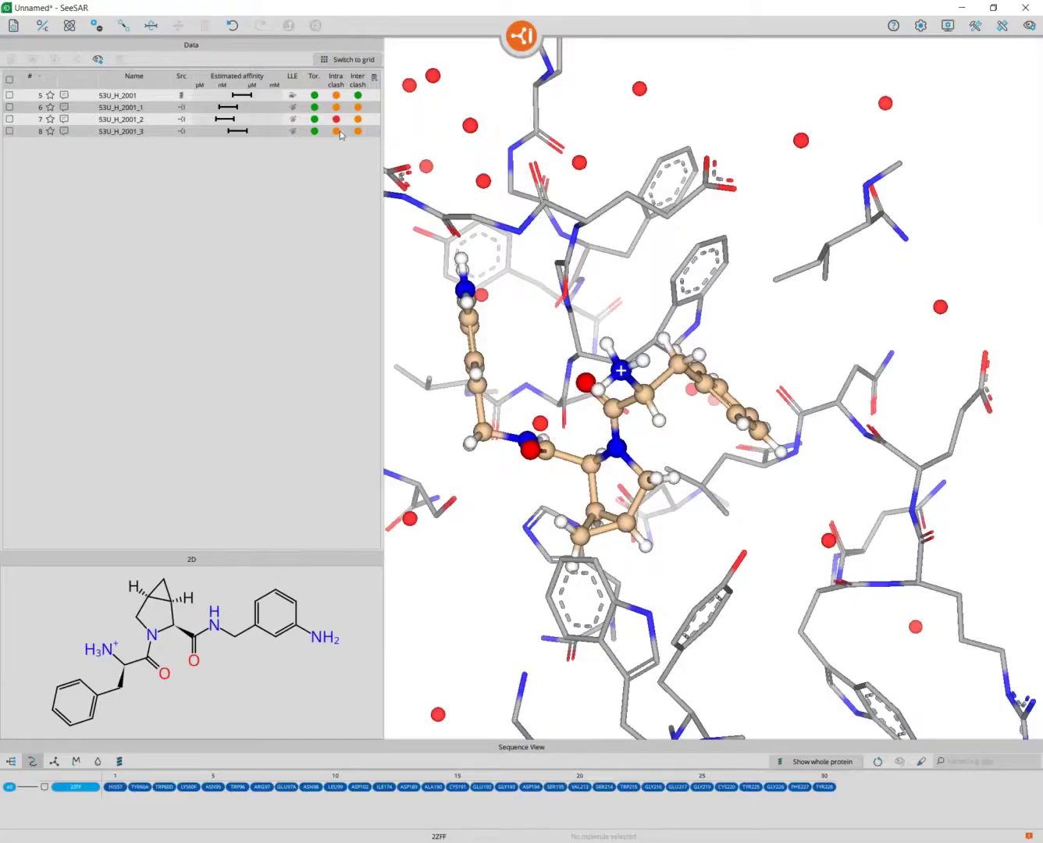
Examine the atom contributions of the cyclopropane-fused analog within the binding site
{"action": "left_click", "coordinate": [128, 133]}
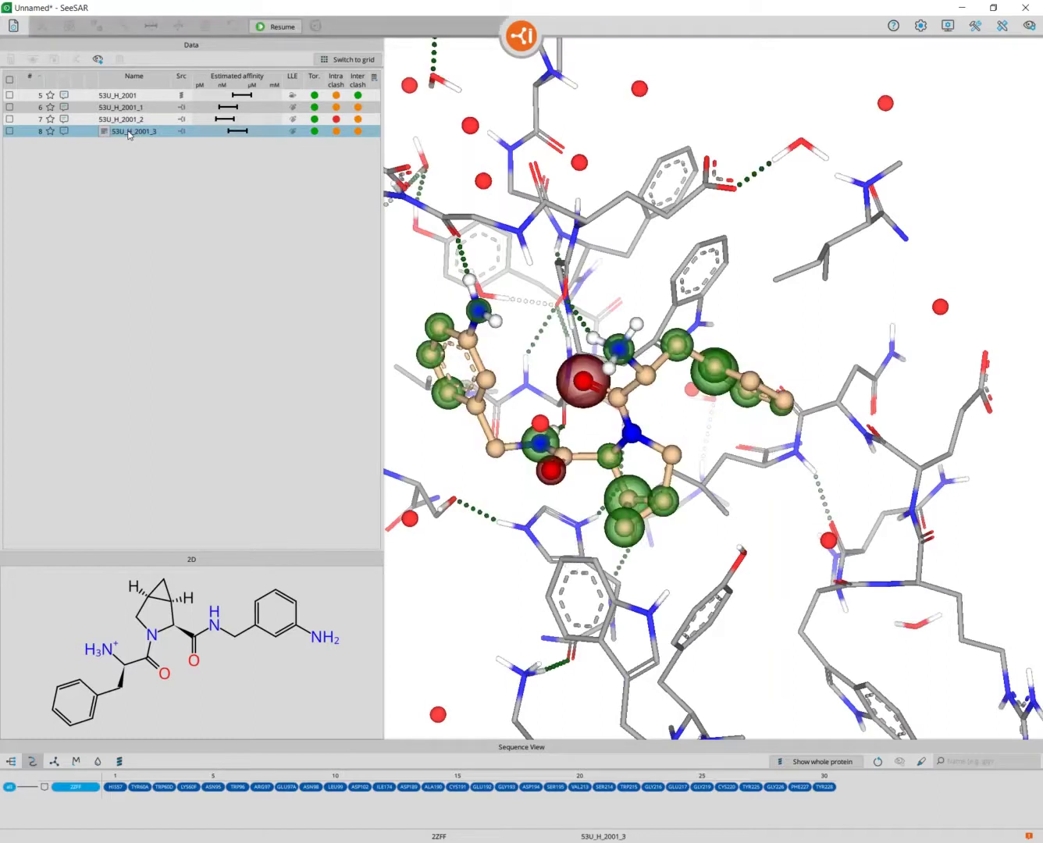
{"action": "mouse_move", "coordinate": [744, 413]}
{"action": "right_mouse_down"}
{"action": "mouse_move", "coordinate": [787, 407]}
{"action": "mouse_move", "coordinate": [778, 393]}
{"action": "right_mouse_up"}
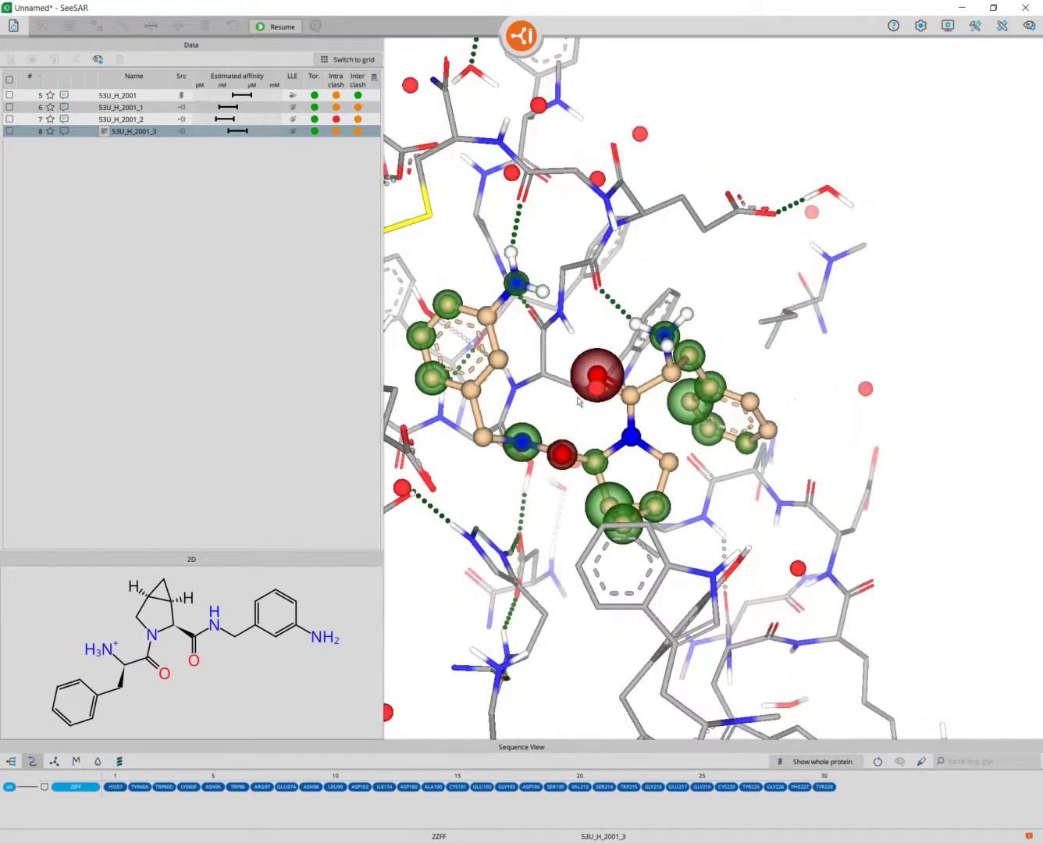
{"action": "right_click_drag", "start_coordinate": [578, 396], "coordinate": [591, 382]}
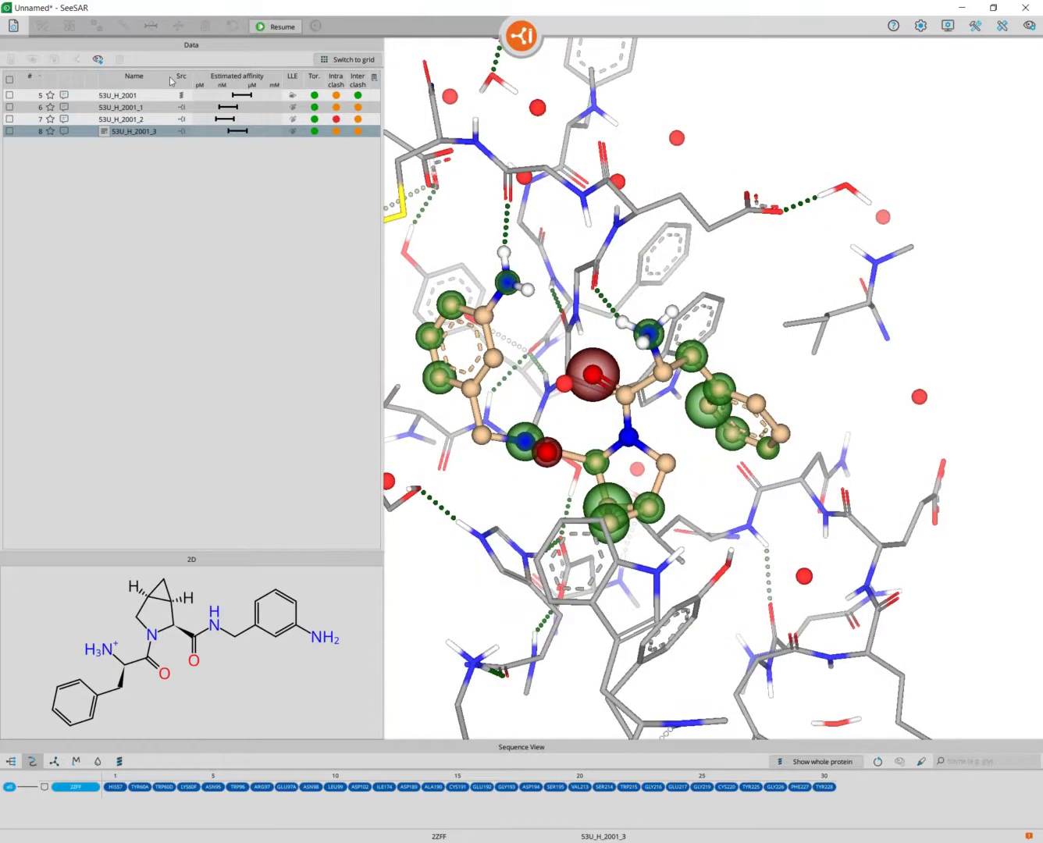
Display the original ligand 53U_H_2001 and show it as the reference molecule
{"action": "left_click", "coordinate": [141, 99]}
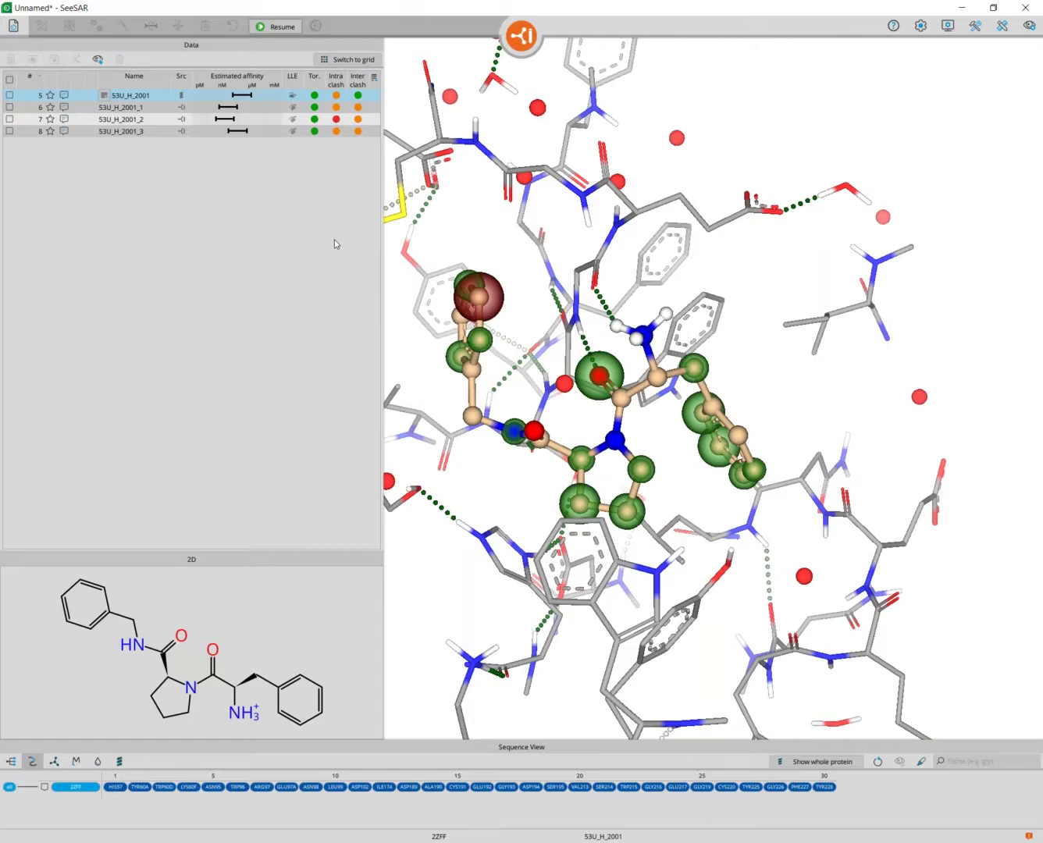
{"action": "right_click", "coordinate": [106, 101]}
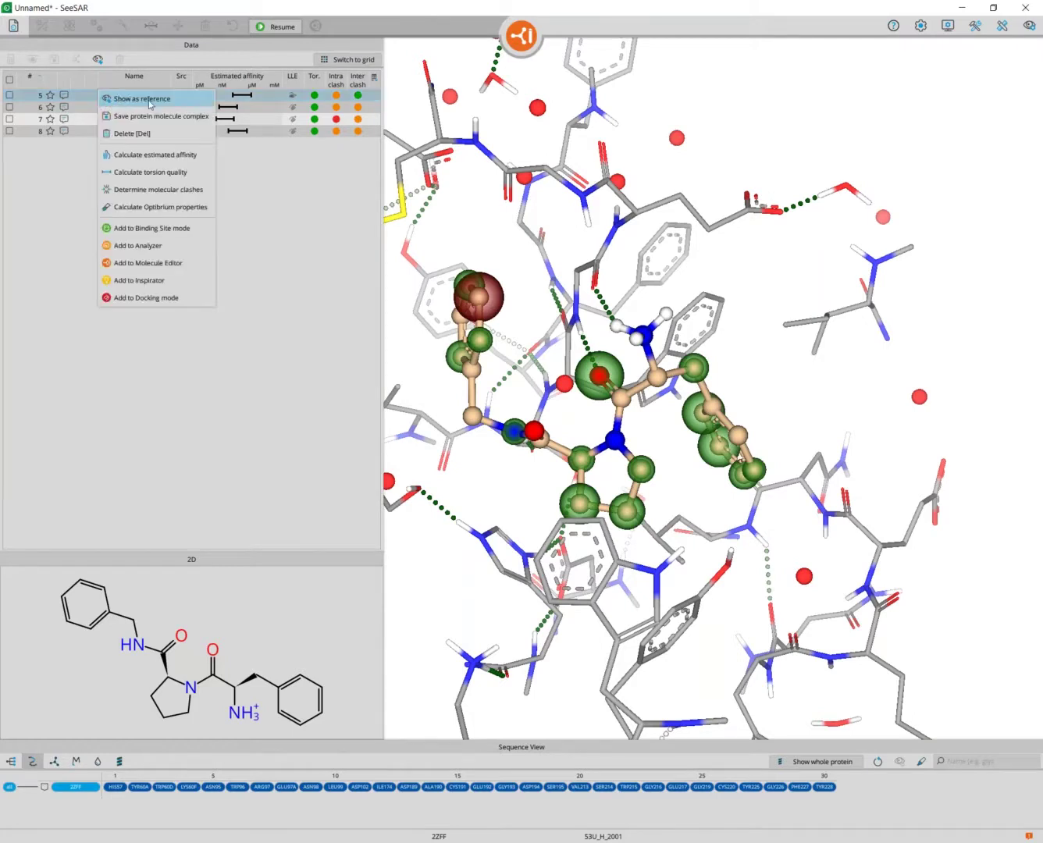
{"action": "left_click", "coordinate": [146, 99]}
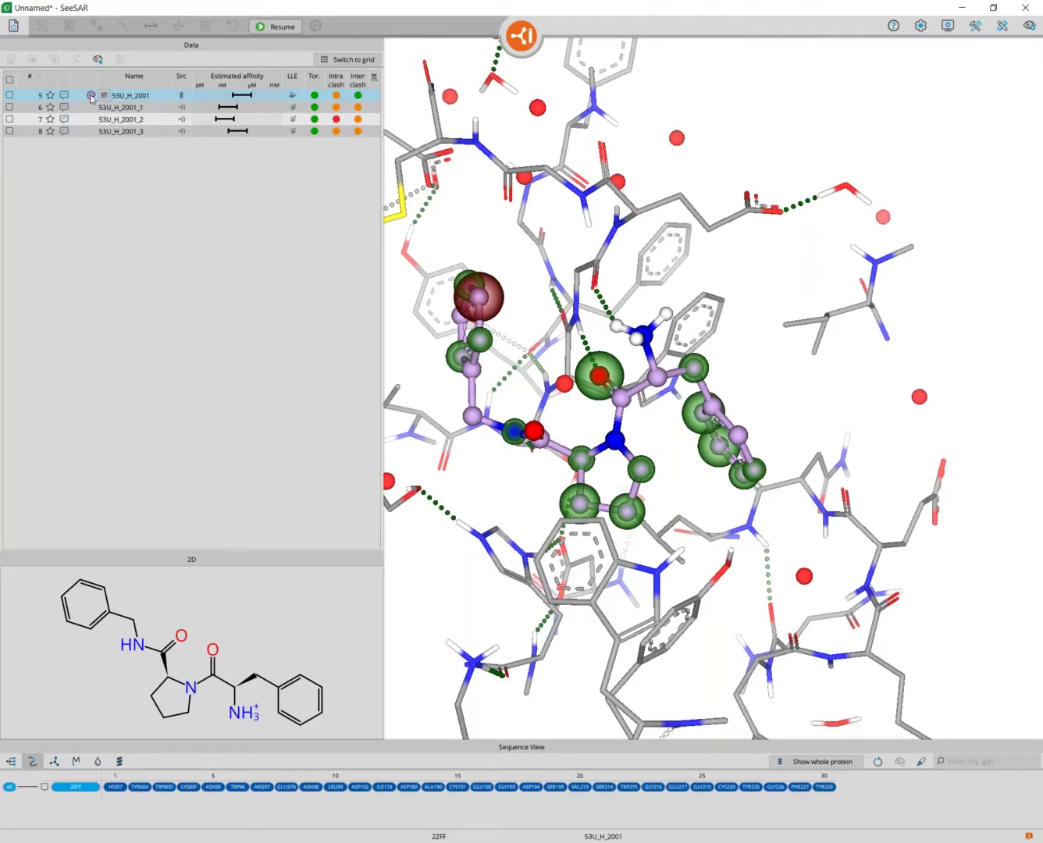
Overlay the cyclopropane-fused analog on the reference ligand and compare their poses around the carbonyl oxygens and pyrrolidine ring
{"action": "left_click", "coordinate": [132, 134]}
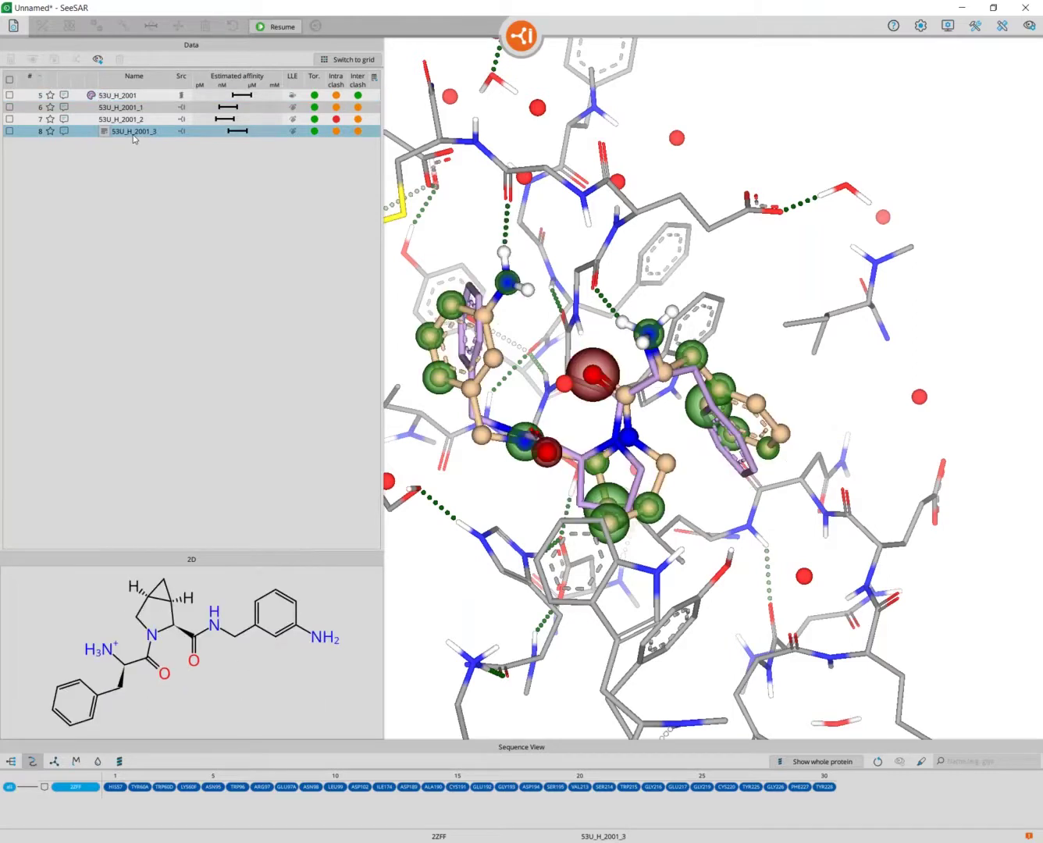
{"action": "scroll", "coordinate": [642, 451], "scroll_direction": "up", "scroll_amount": 4}
{"action": "left_click_drag", "start_coordinate": [628, 449], "coordinate": [652, 529]}
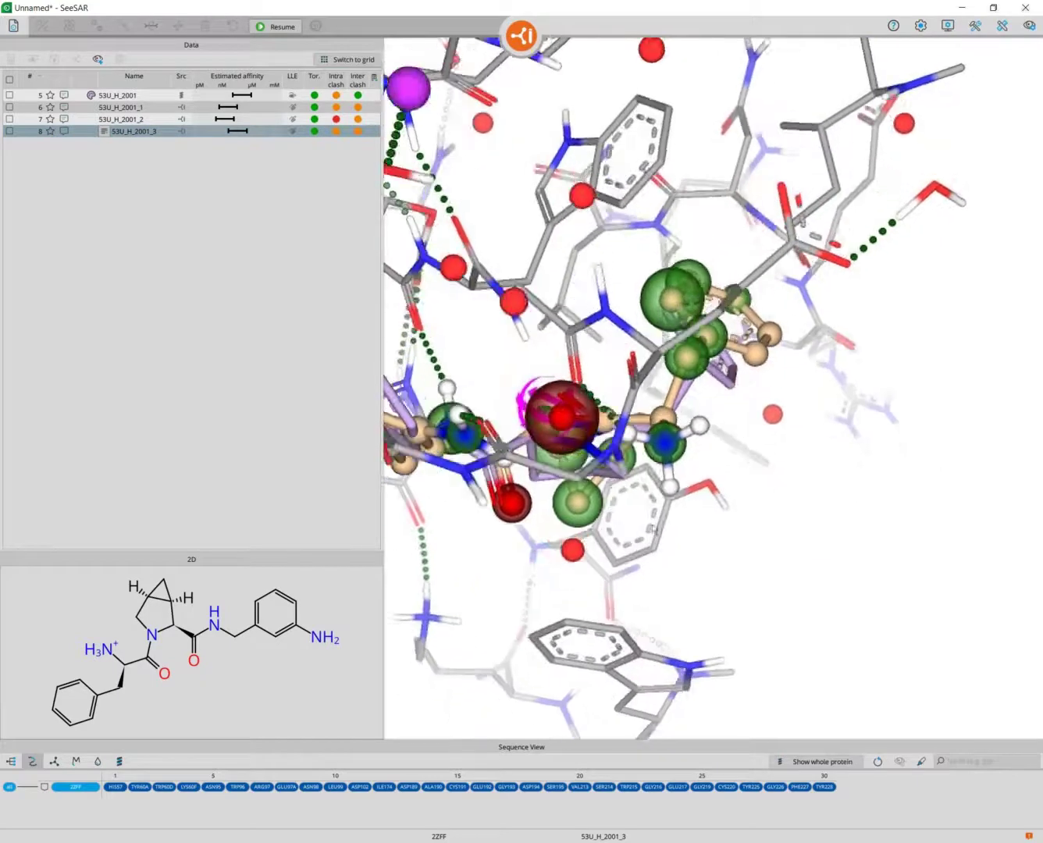
{"action": "left_click_drag", "start_coordinate": [561, 414], "coordinate": [551, 417]}
{"action": "mouse_move", "coordinate": [720, 495]}
{"action": "left_mouse_down"}
{"action": "mouse_move", "coordinate": [737, 493]}
{"action": "mouse_move", "coordinate": [729, 462]}
{"action": "mouse_move", "coordinate": [717, 480]}
{"action": "left_mouse_up"}
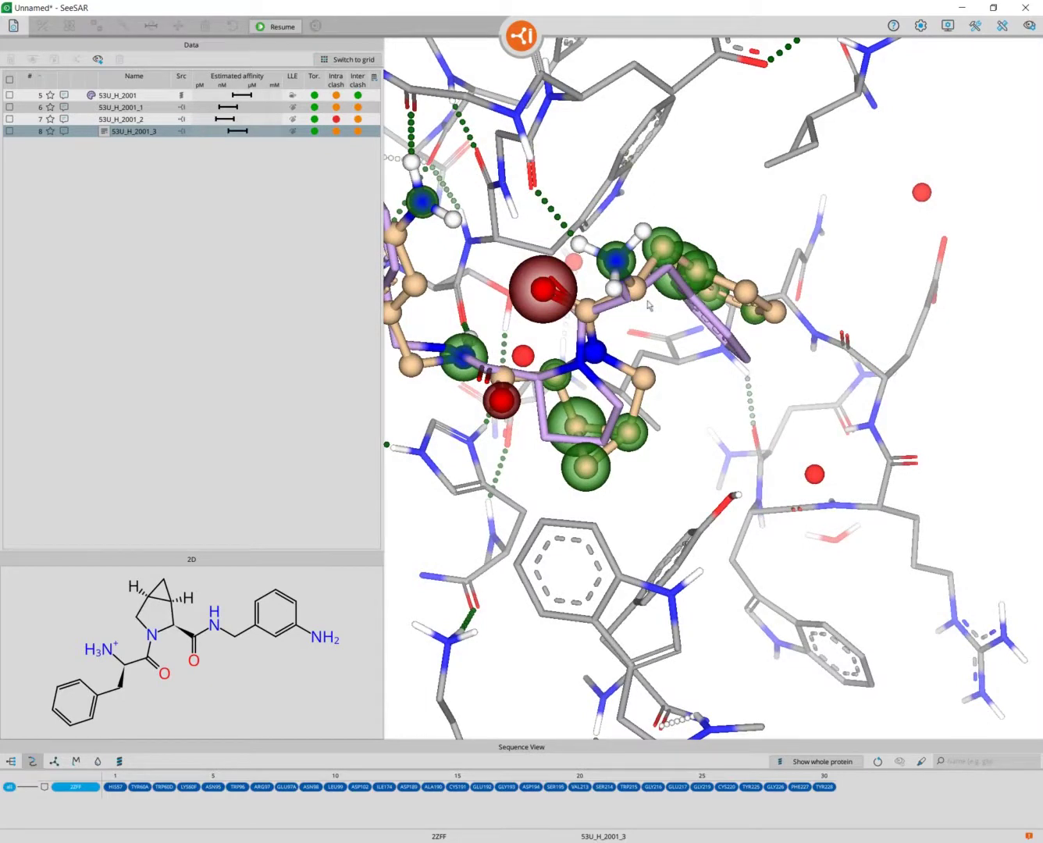
Add the cyclopropane-fused analog 53U_H_2001_3 to Docking mode and run the docking to generate poses
{"action": "middle_click_drag", "start_coordinate": [590, 463], "coordinate": [762, 552]}
{"action": "scroll", "coordinate": [763, 552], "scroll_direction": "down", "scroll_amount": 2}
{"action": "mouse_move", "coordinate": [912, 522]}
{"action": "right_mouse_down"}
{"action": "mouse_move", "coordinate": [929, 513]}
{"action": "mouse_move", "coordinate": [916, 493]}
{"action": "mouse_move", "coordinate": [914, 531]}
{"action": "mouse_move", "coordinate": [916, 521]}
{"action": "mouse_move", "coordinate": [904, 524]}
{"action": "right_mouse_up"}
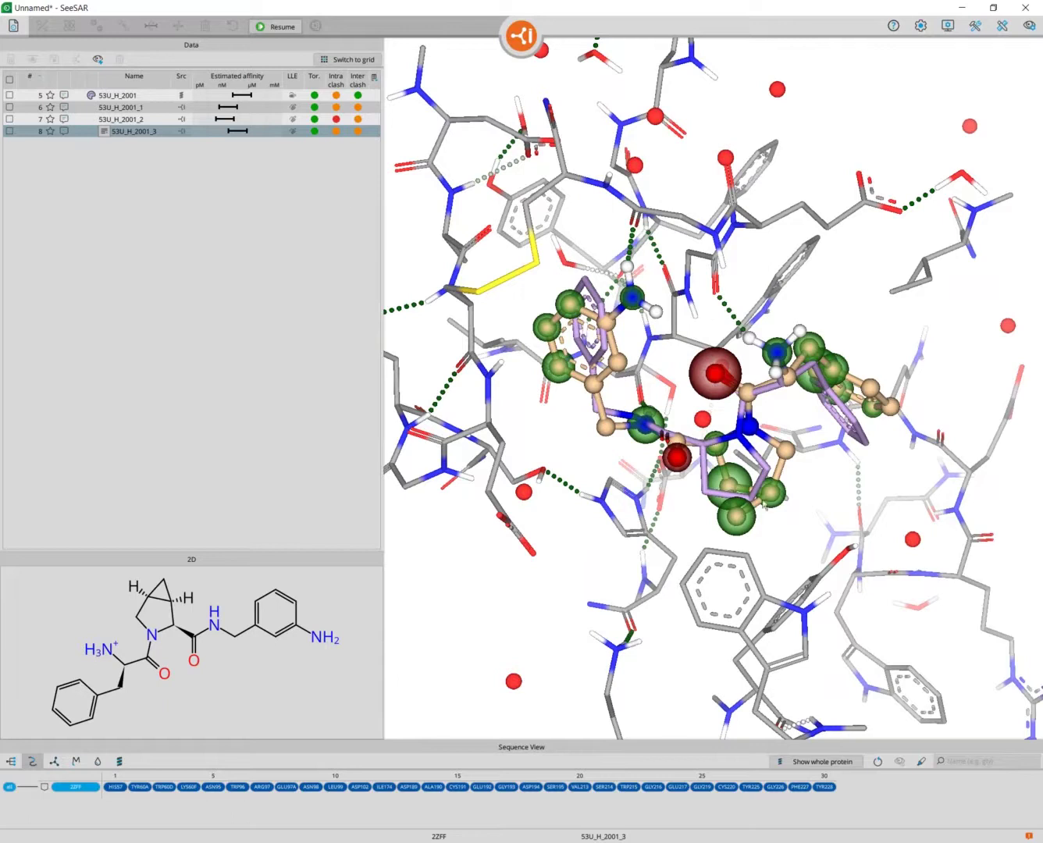
{"action": "mouse_move", "coordinate": [894, 487]}
{"action": "right_mouse_down"}
{"action": "mouse_move", "coordinate": [887, 459]}
{"action": "mouse_move", "coordinate": [877, 466]}
{"action": "right_mouse_up"}
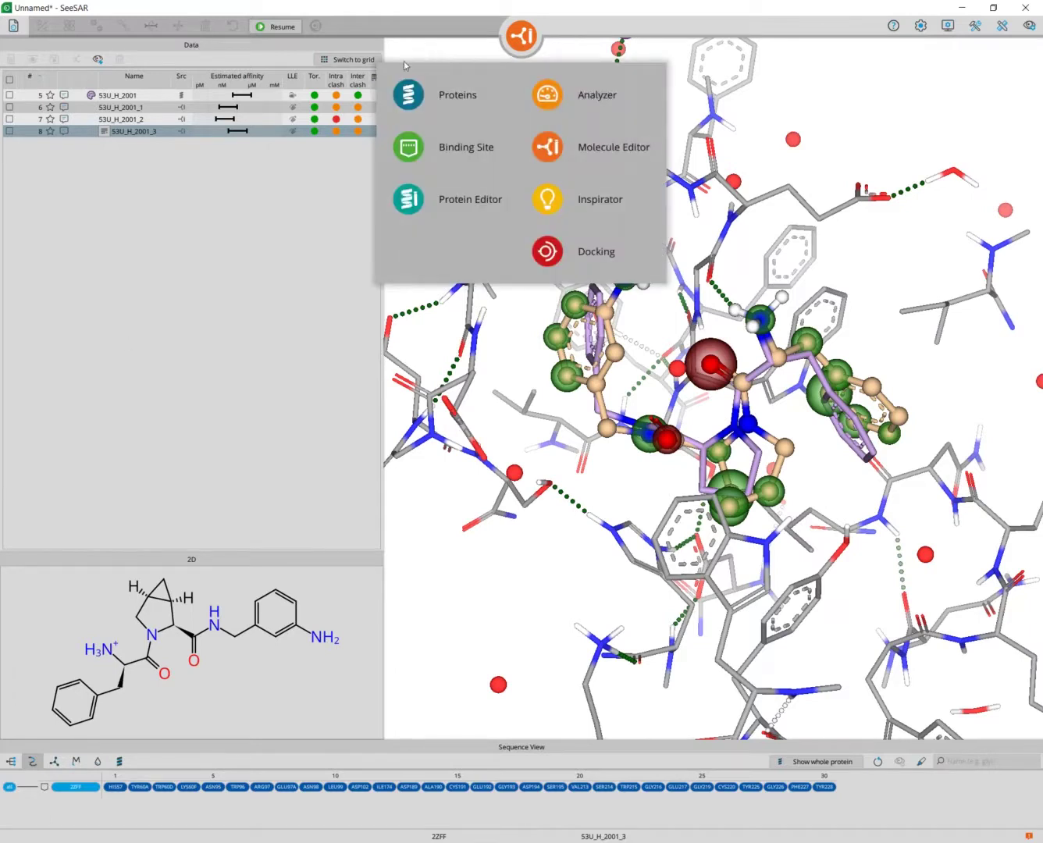
{"action": "right_click", "coordinate": [106, 136]}
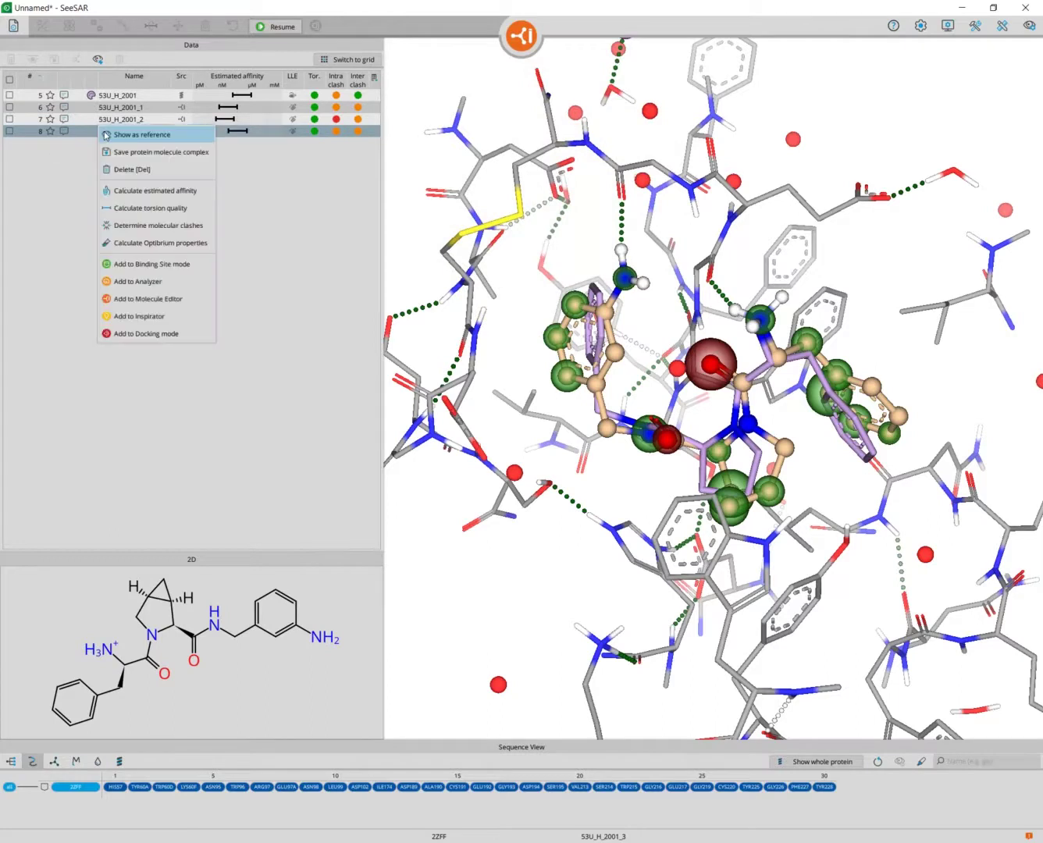
{"action": "left_click", "coordinate": [164, 335]}
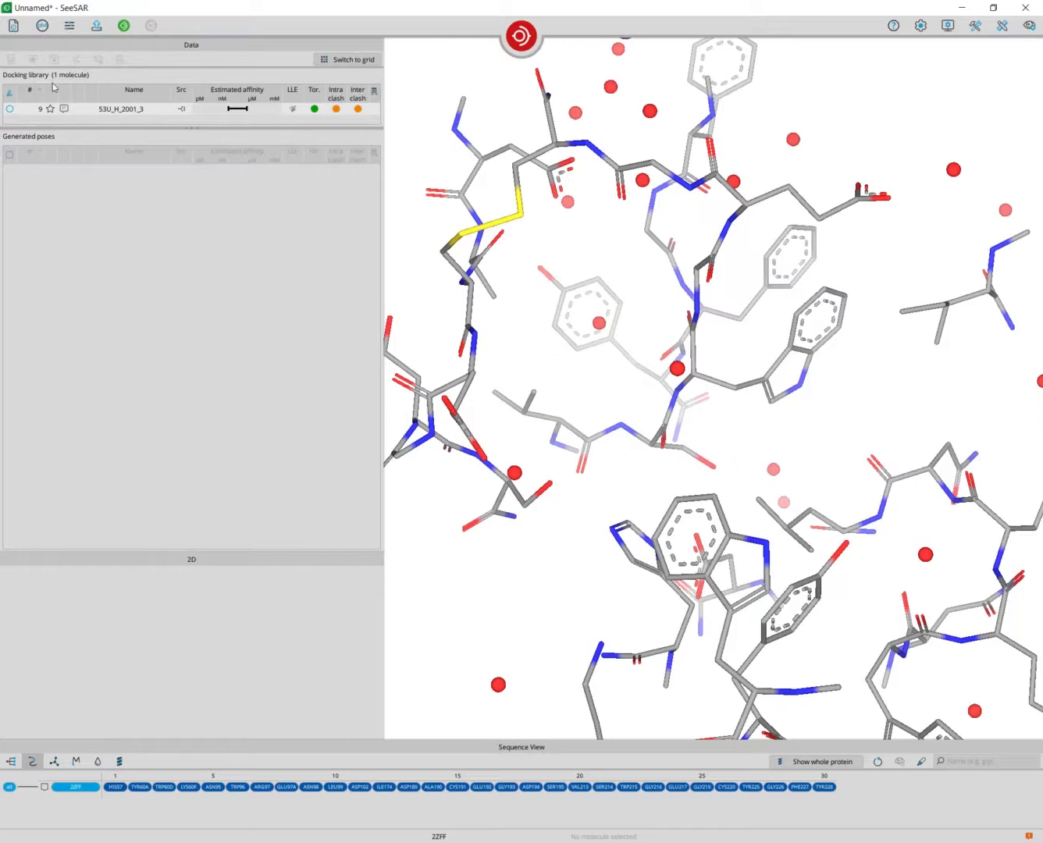
{"action": "left_click", "coordinate": [123, 28]}
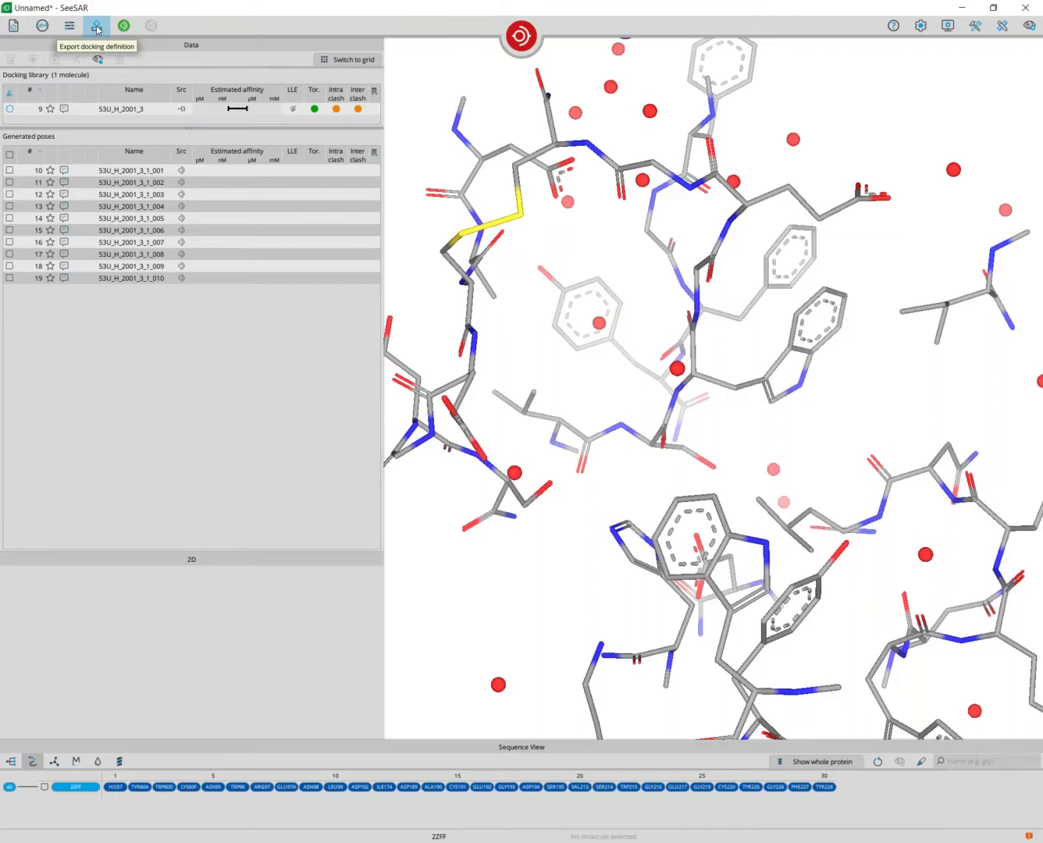
View the first docked poses and calculate the estimated affinity of pose 53U_H_2001_3_1_003
{"action": "left_click", "coordinate": [152, 174]}
{"action": "left_click", "coordinate": [152, 184]}
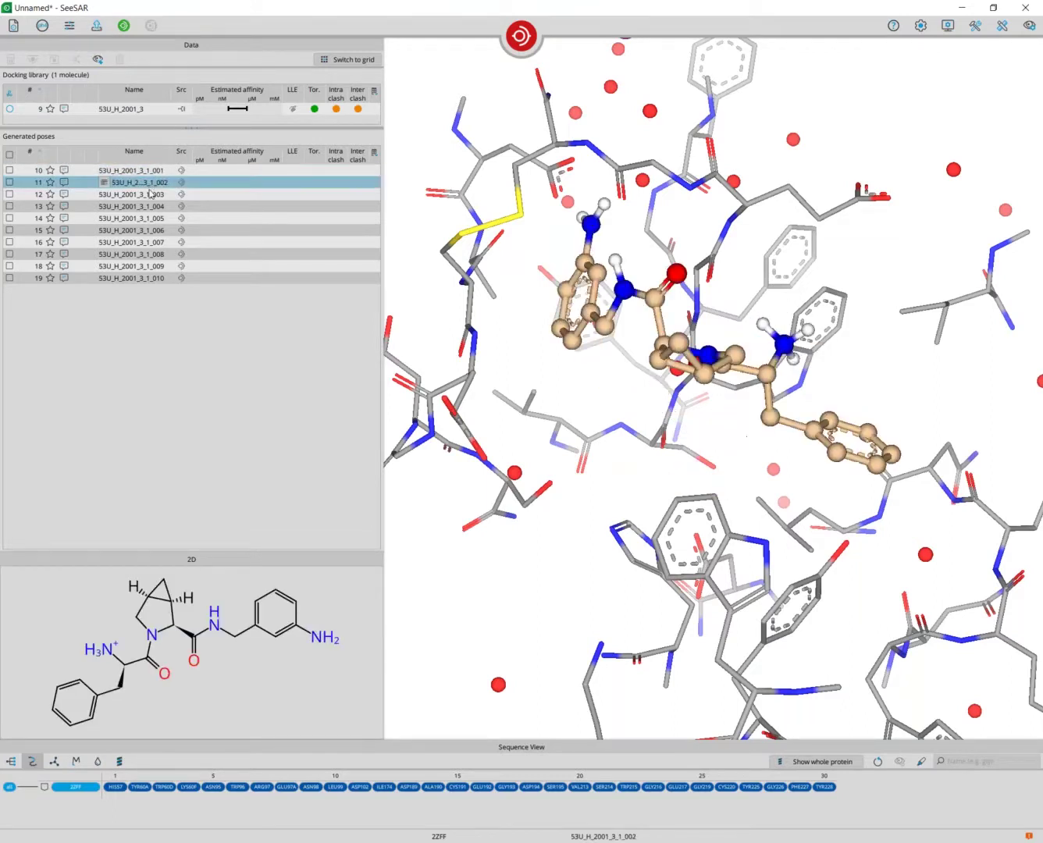
{"action": "left_click", "coordinate": [151, 196]}
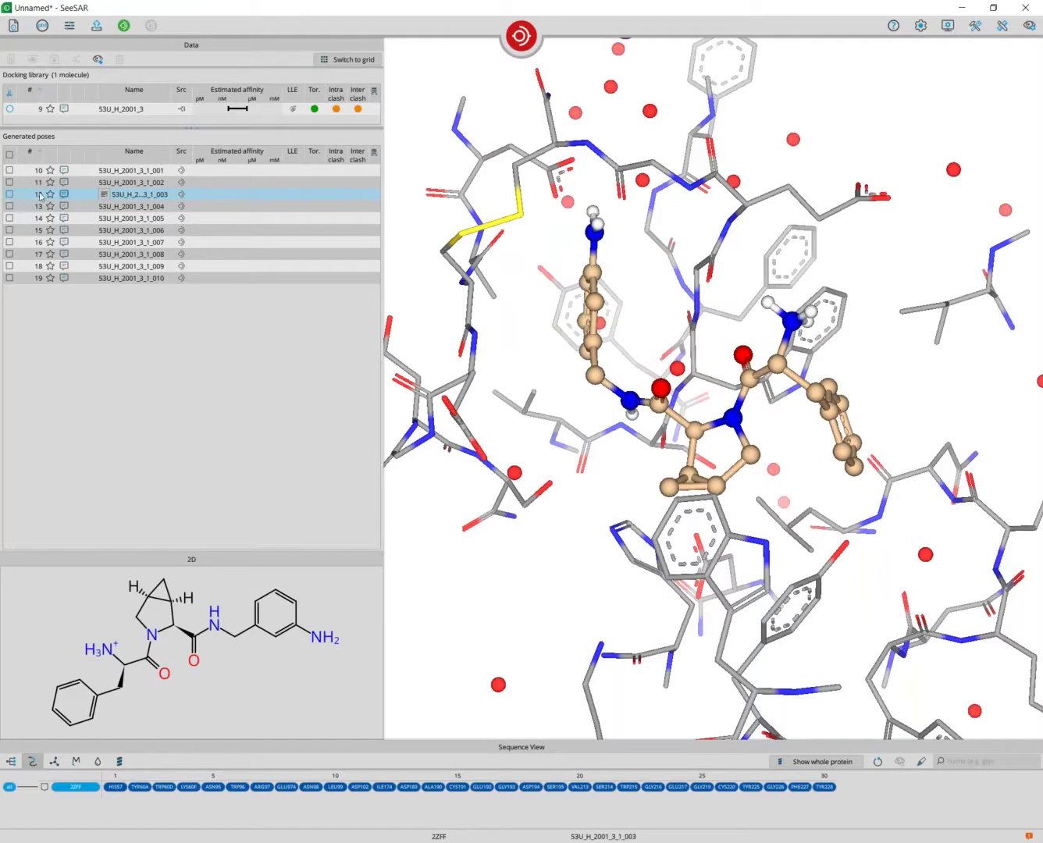
{"action": "right_click", "coordinate": [100, 191]}
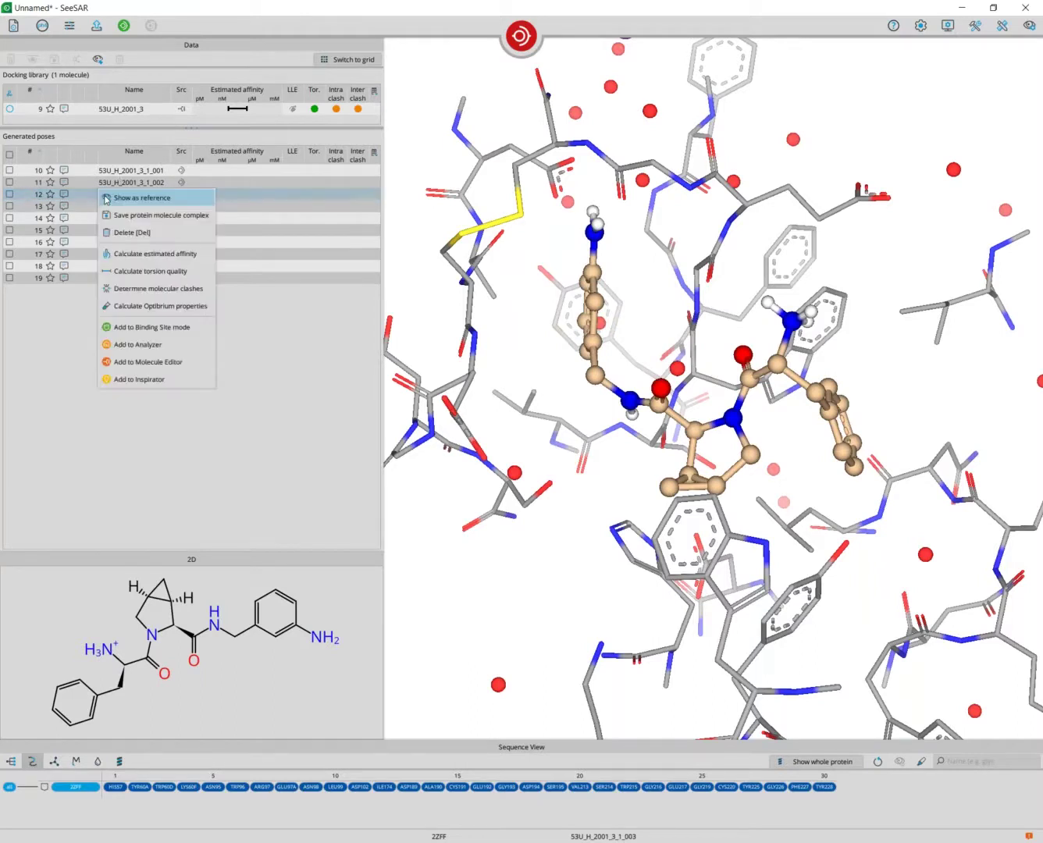
{"action": "left_click", "coordinate": [163, 254]}
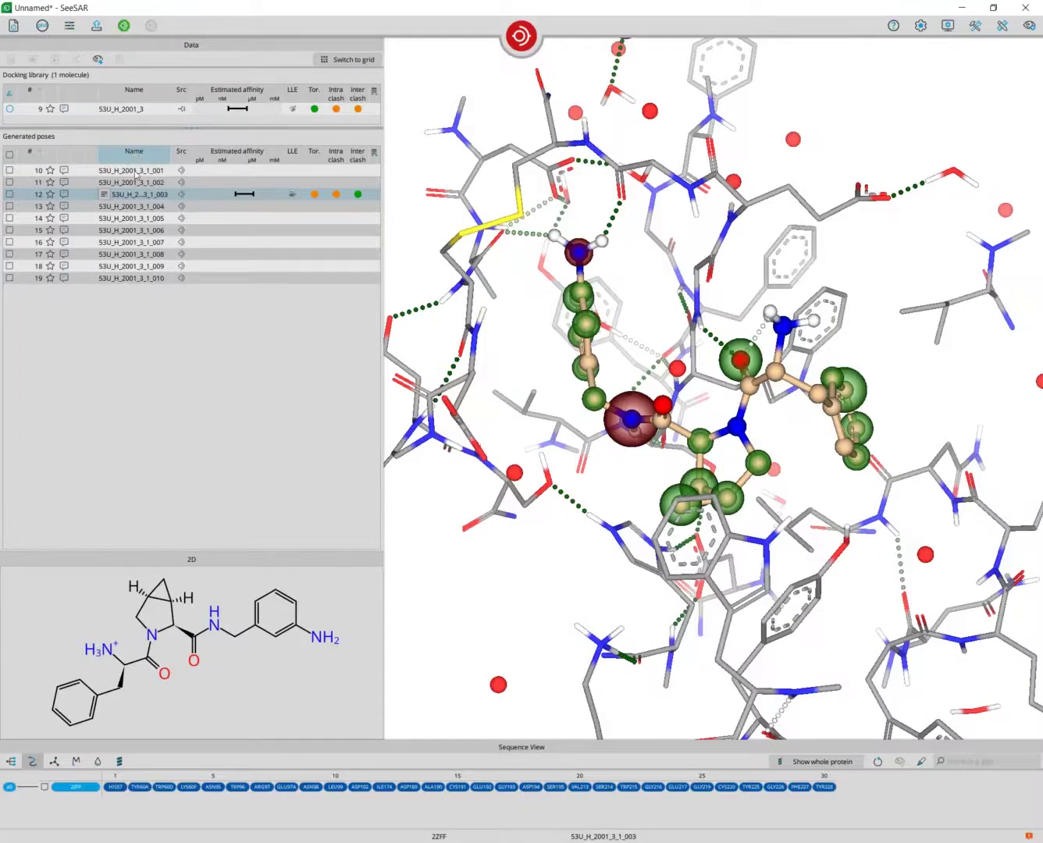
Check all generated poses and calculate their estimated affinities together
{"action": "left_click", "coordinate": [8, 170]}
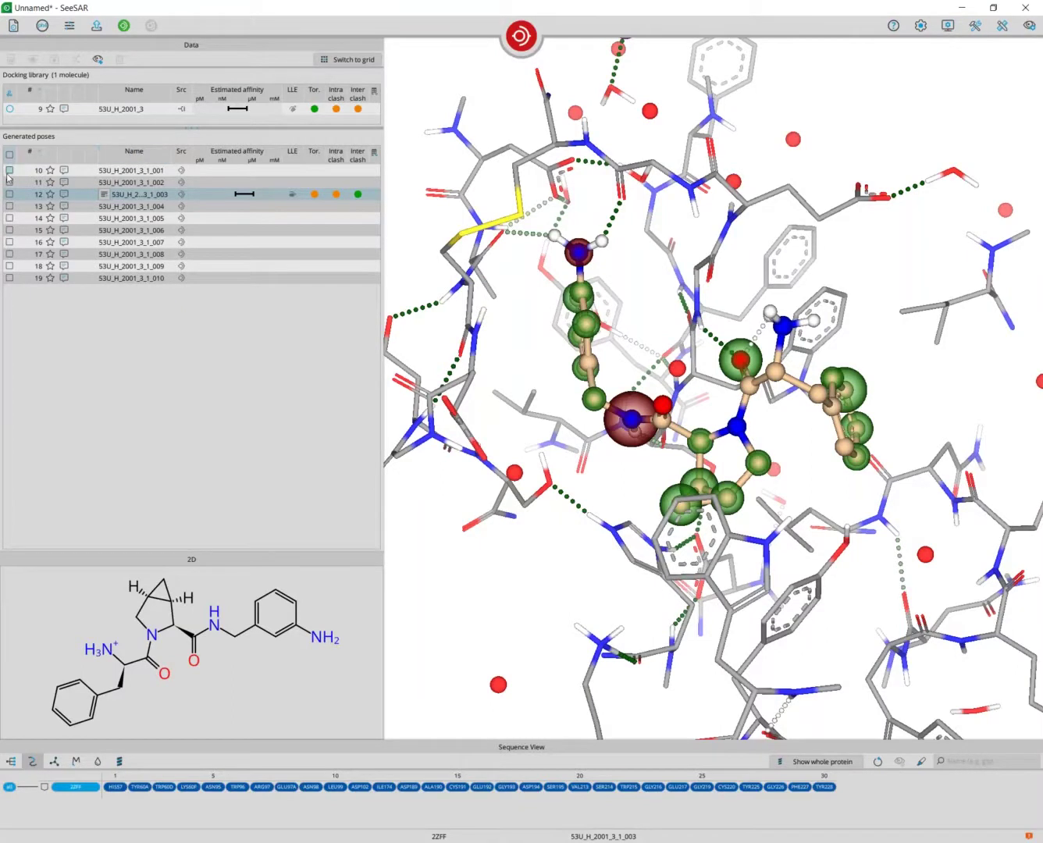
{"action": "left_click", "coordinate": [9, 182]}
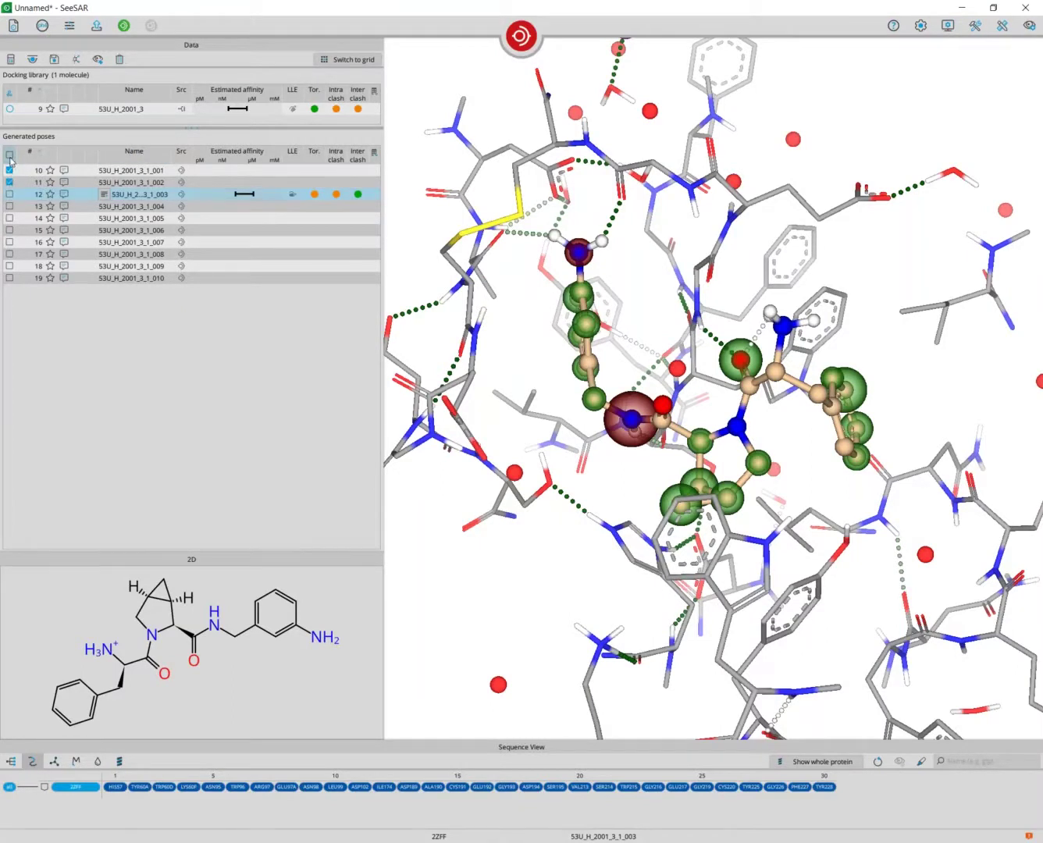
{"action": "left_click", "coordinate": [10, 158]}
{"action": "left_click", "coordinate": [35, 168]}
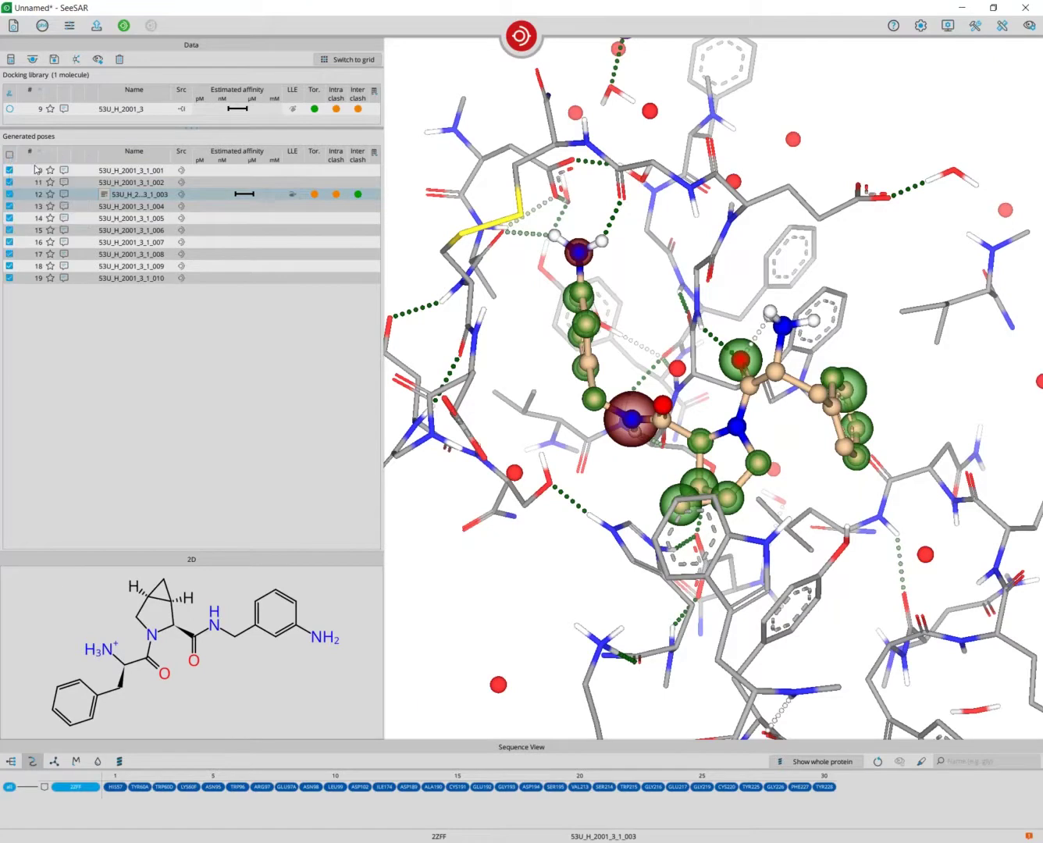
{"action": "left_click", "coordinate": [10, 60]}
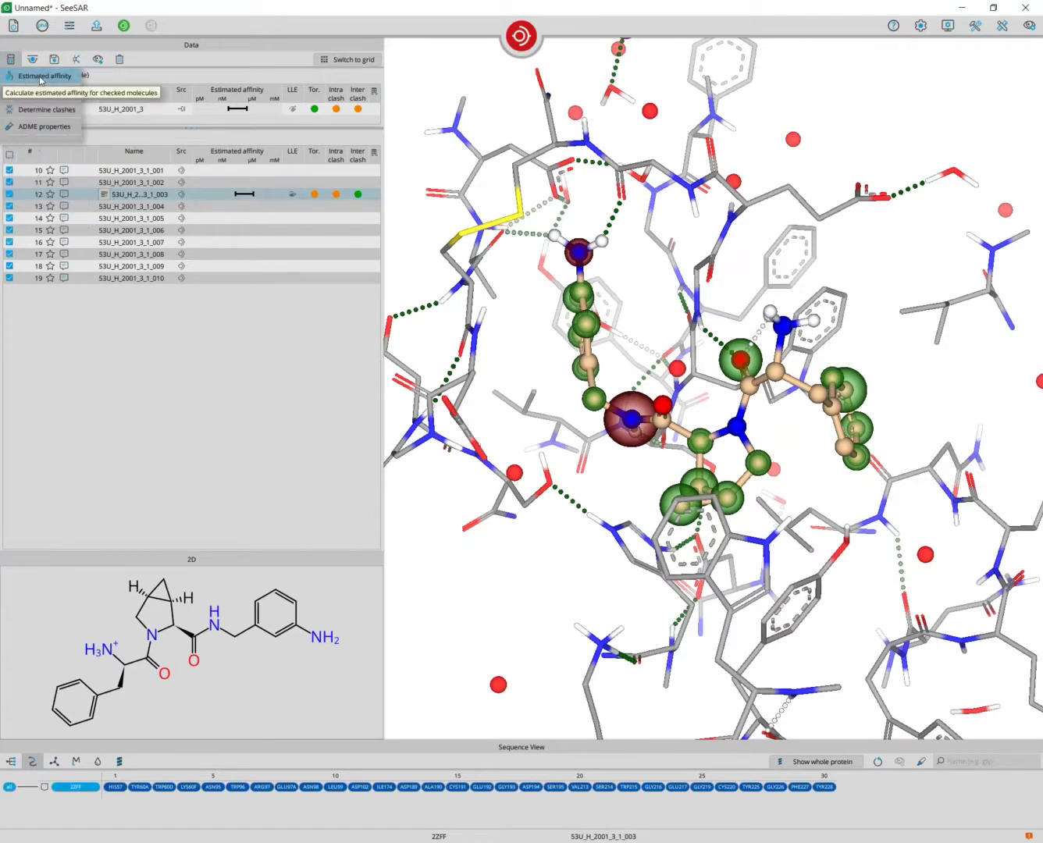
{"action": "left_click", "coordinate": [41, 77]}
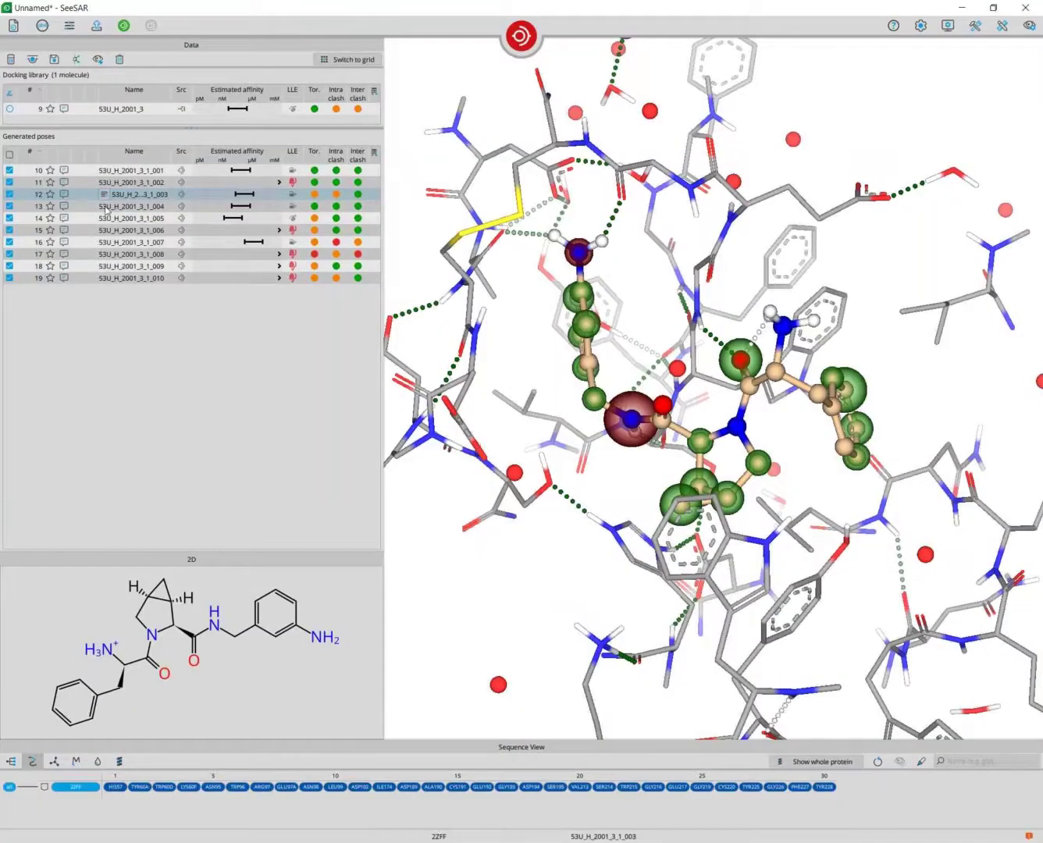
{"action": "left_click", "coordinate": [104, 205]}
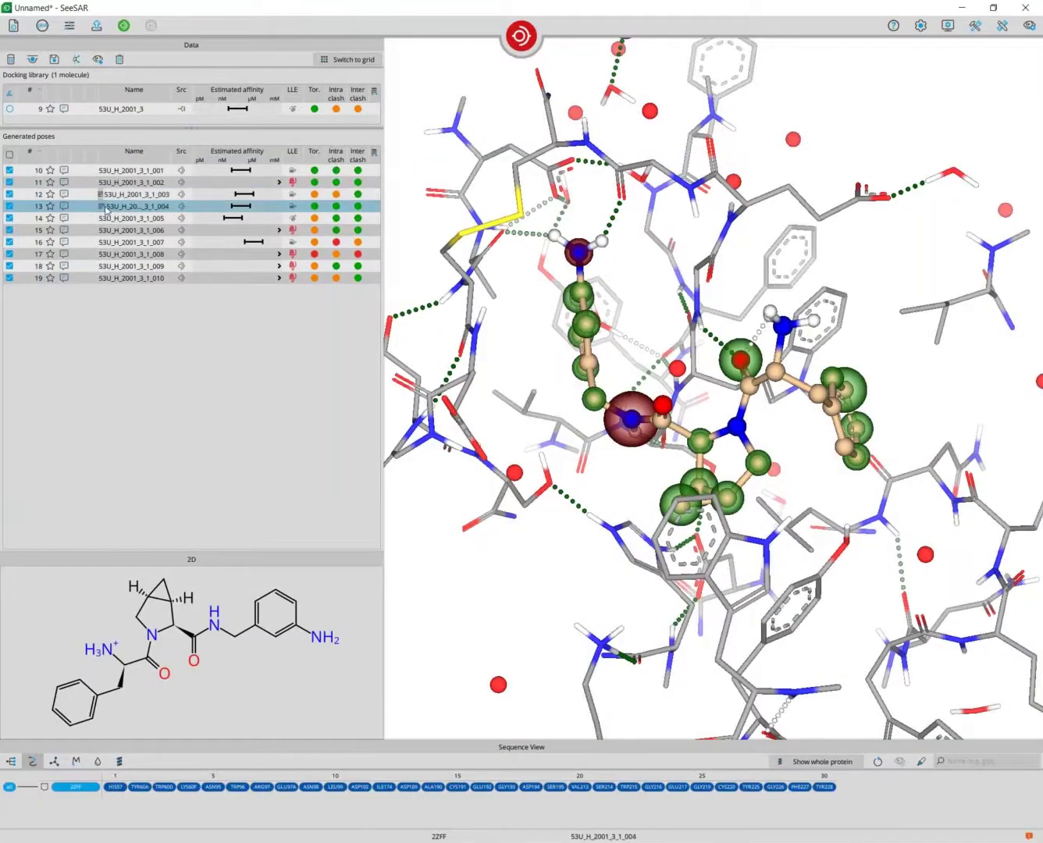
{"action": "right_click", "coordinate": [105, 205]}
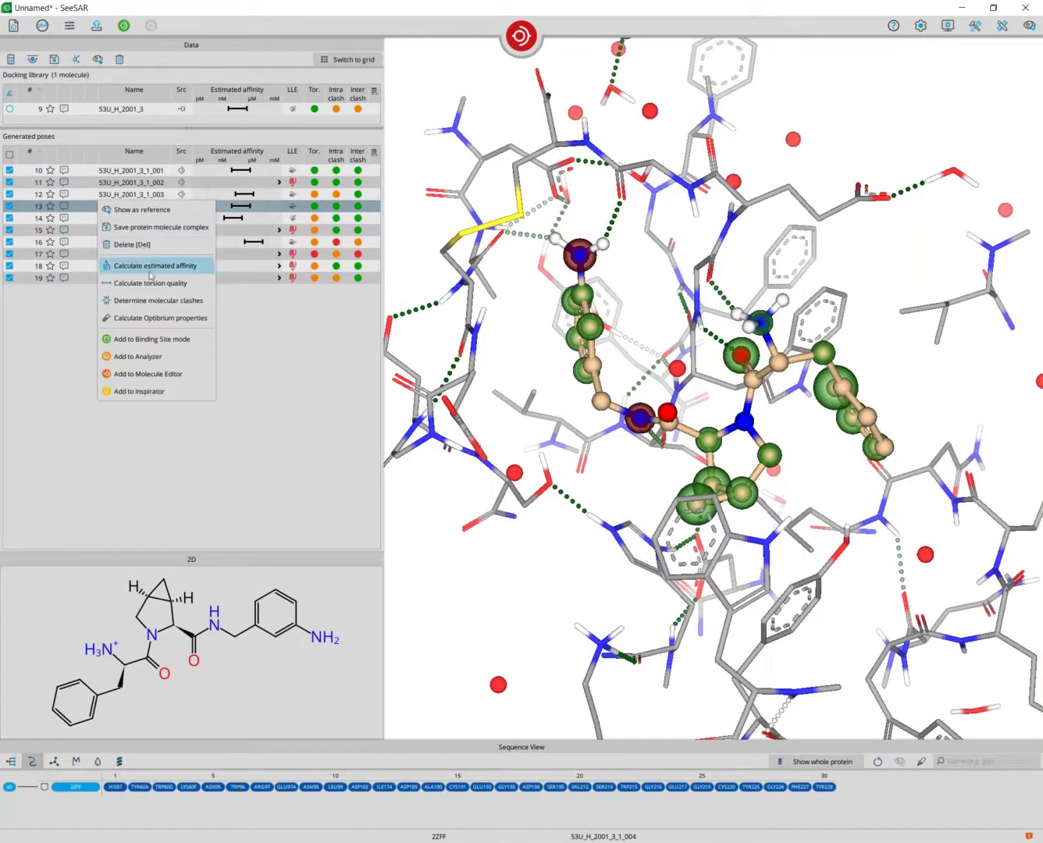
{"action": "left_click", "coordinate": [10, 63]}
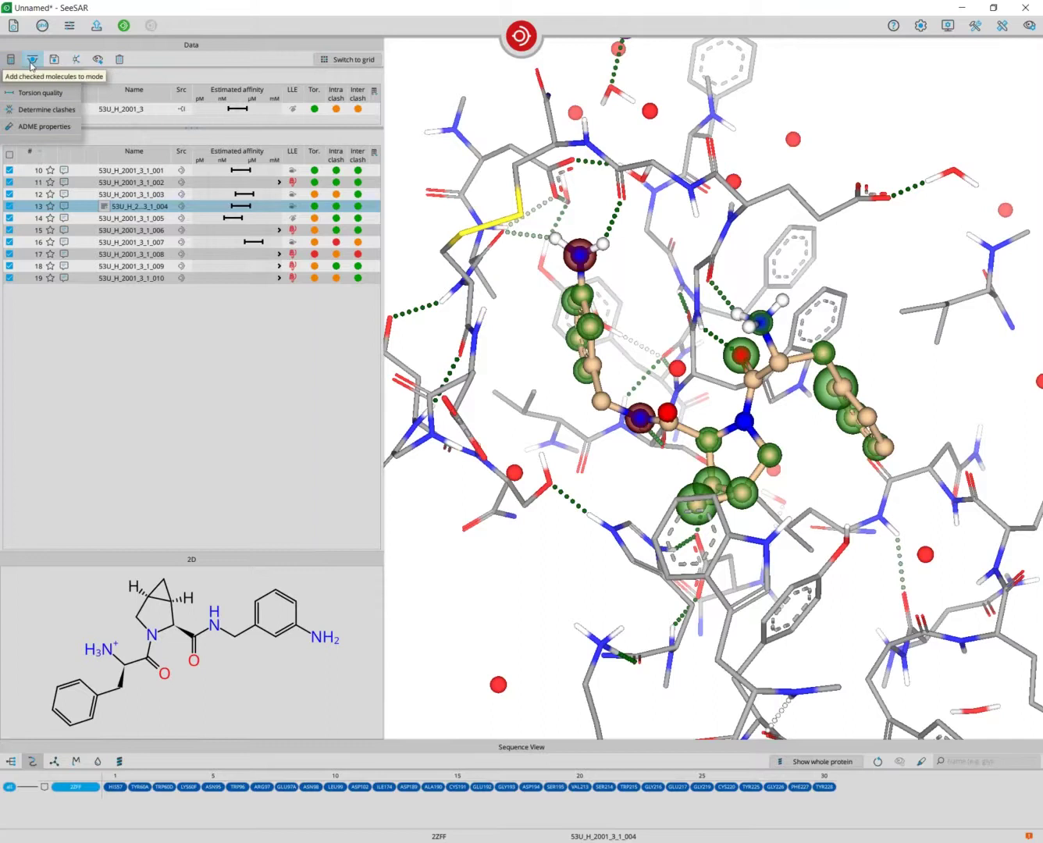
{"action": "left_click", "coordinate": [31, 62]}
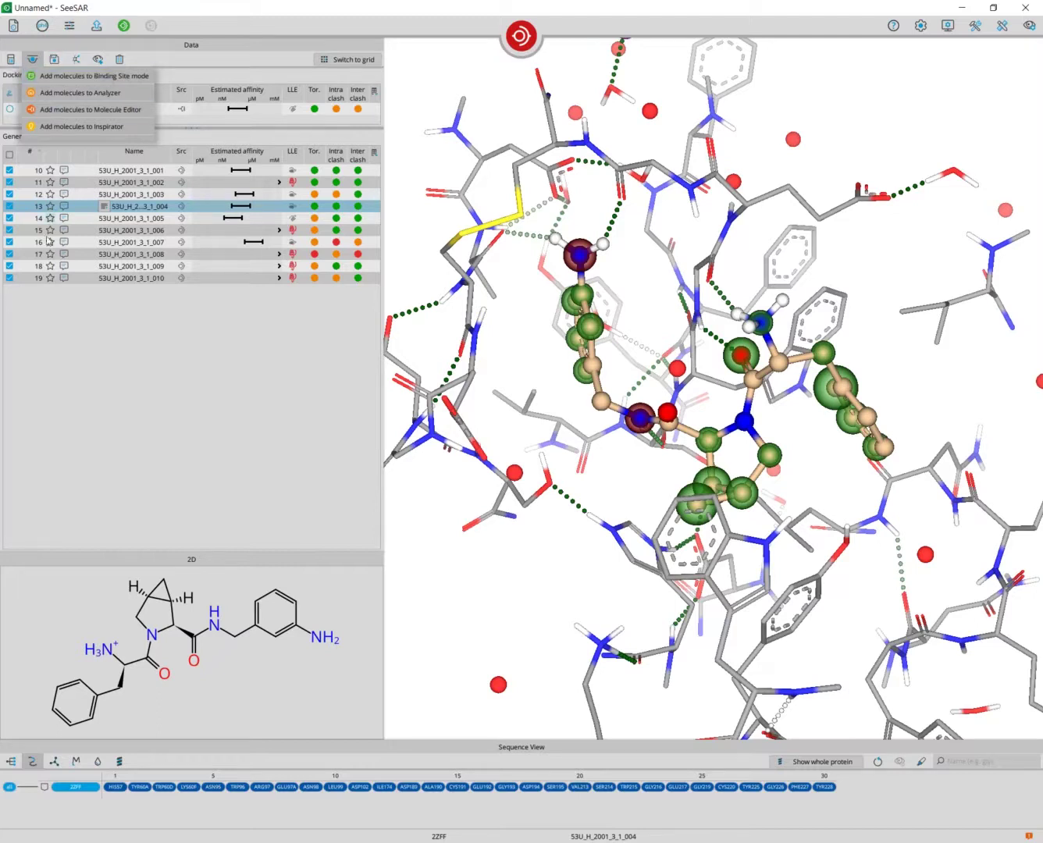
{"action": "left_click", "coordinate": [57, 63]}
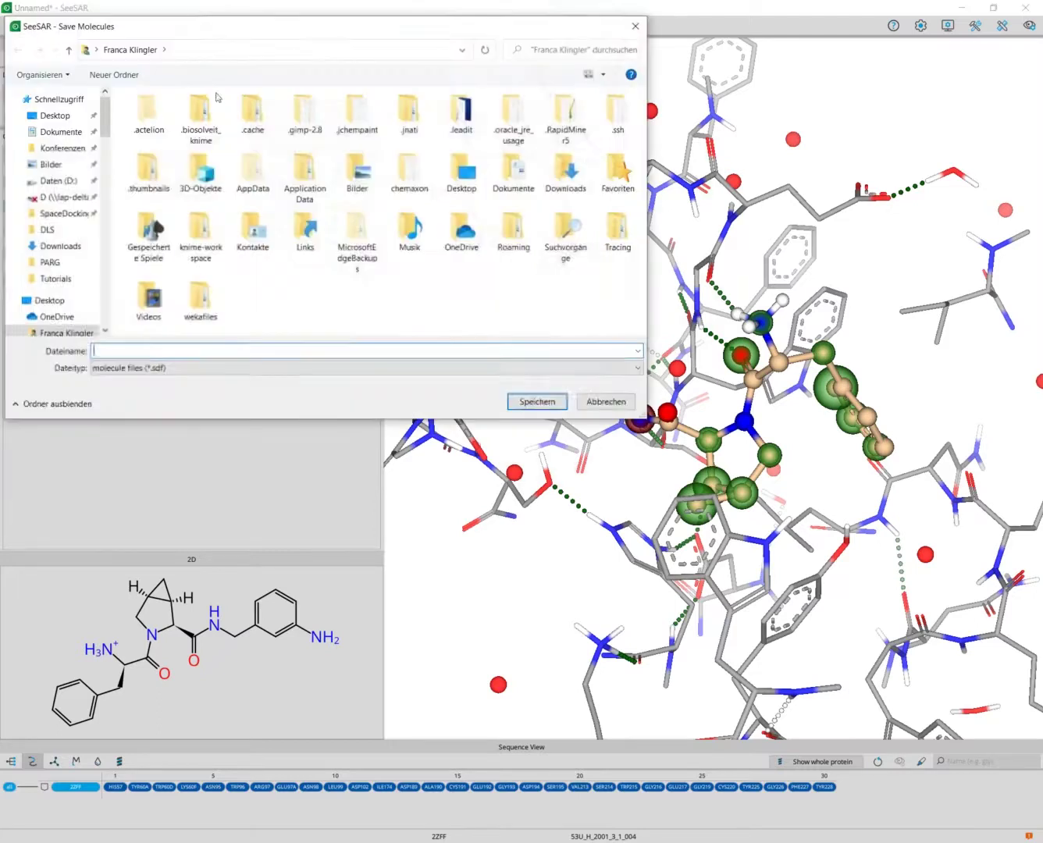
{"action": "left_click", "coordinate": [606, 400]}
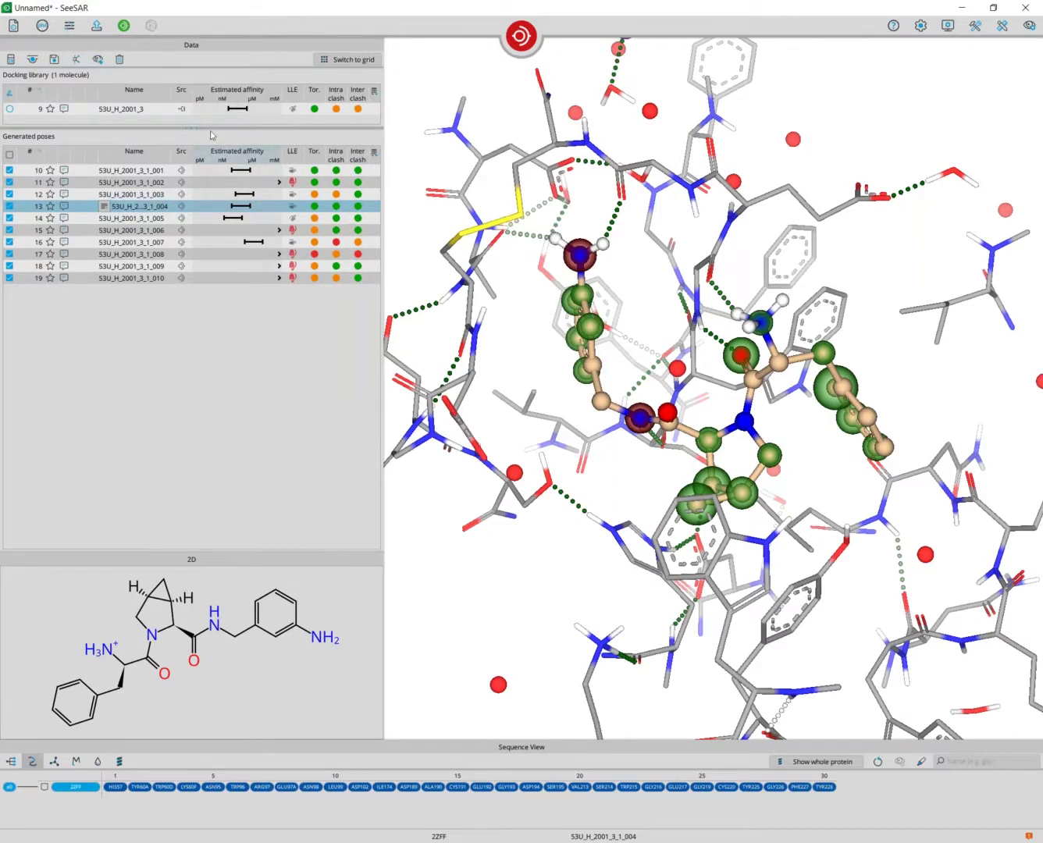
Display docked poses 53U_H_2001_3_1_001 and 53U_H_2001_3_1_005, and sort the generated poses by estimated affinity
{"action": "left_click", "coordinate": [158, 174]}
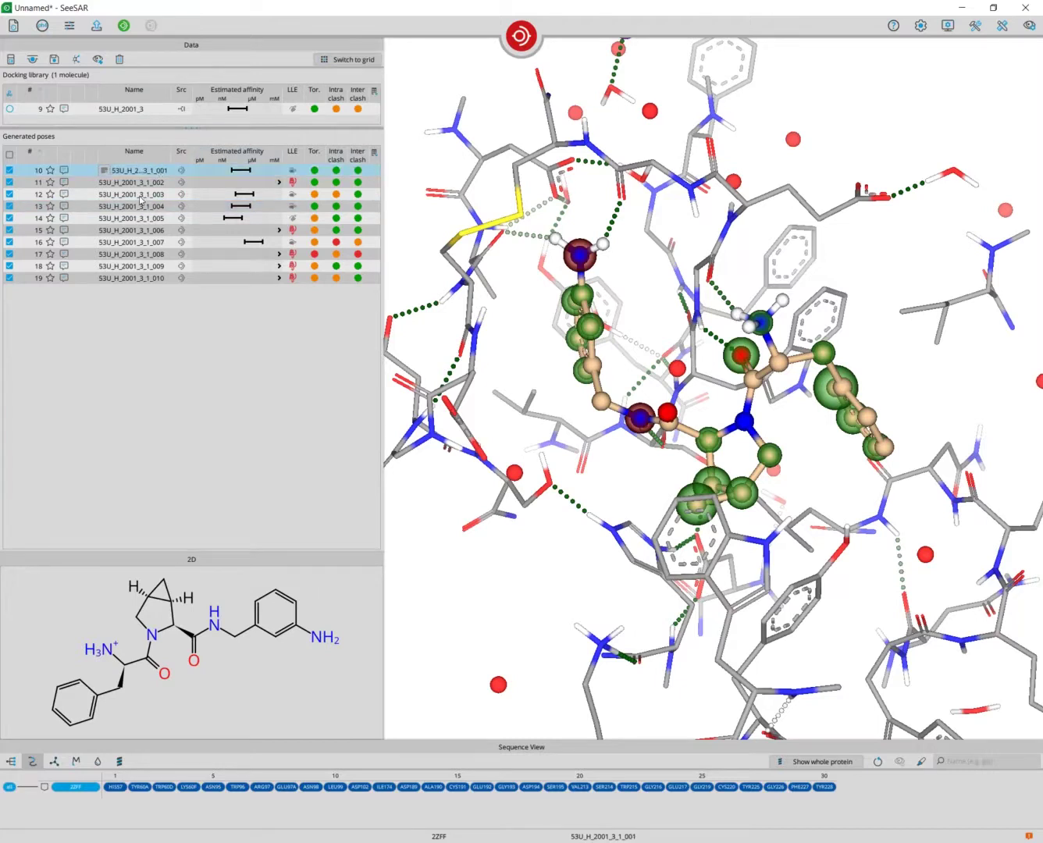
{"action": "left_click_drag", "start_coordinate": [829, 391], "coordinate": [876, 412]}
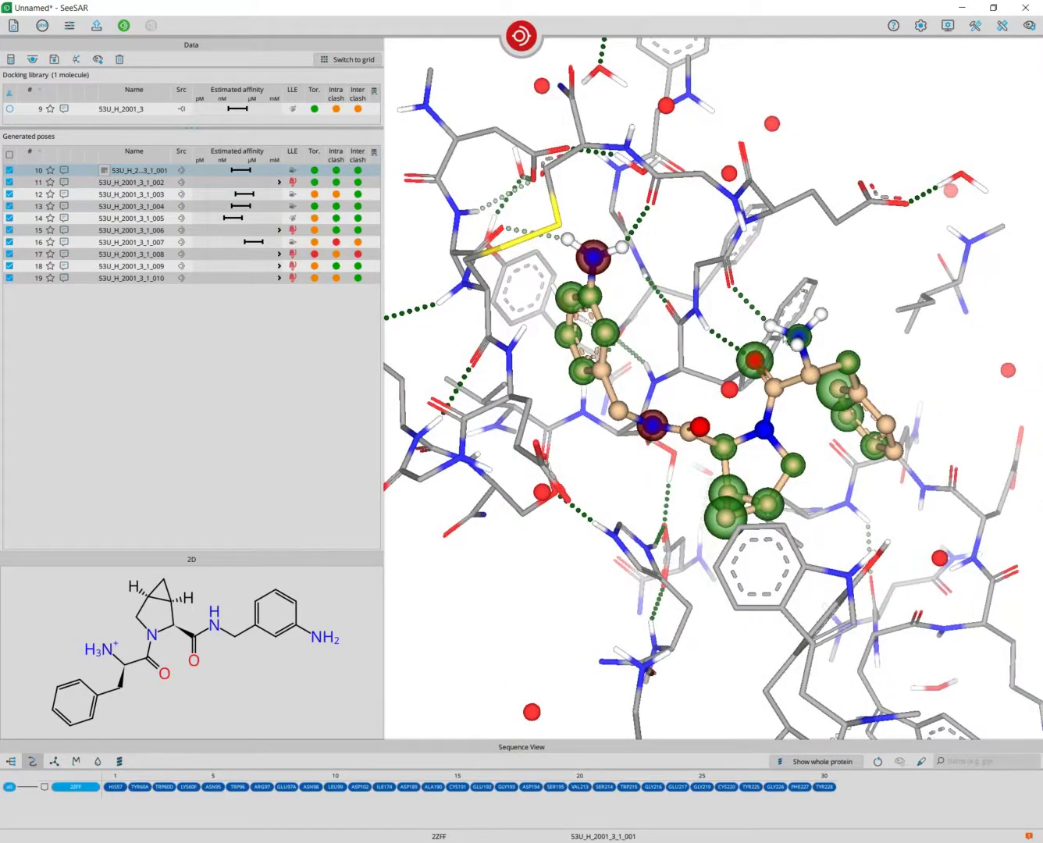
{"action": "left_click", "coordinate": [124, 219]}
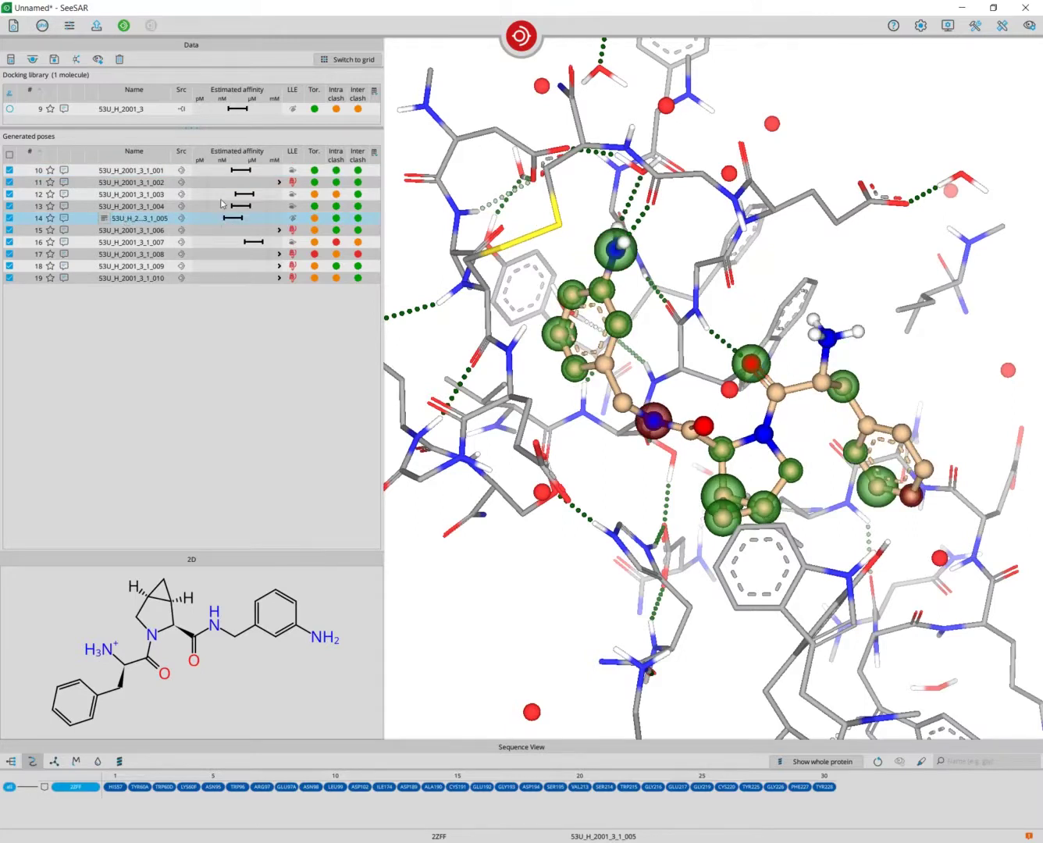
{"action": "left_click", "coordinate": [224, 156]}
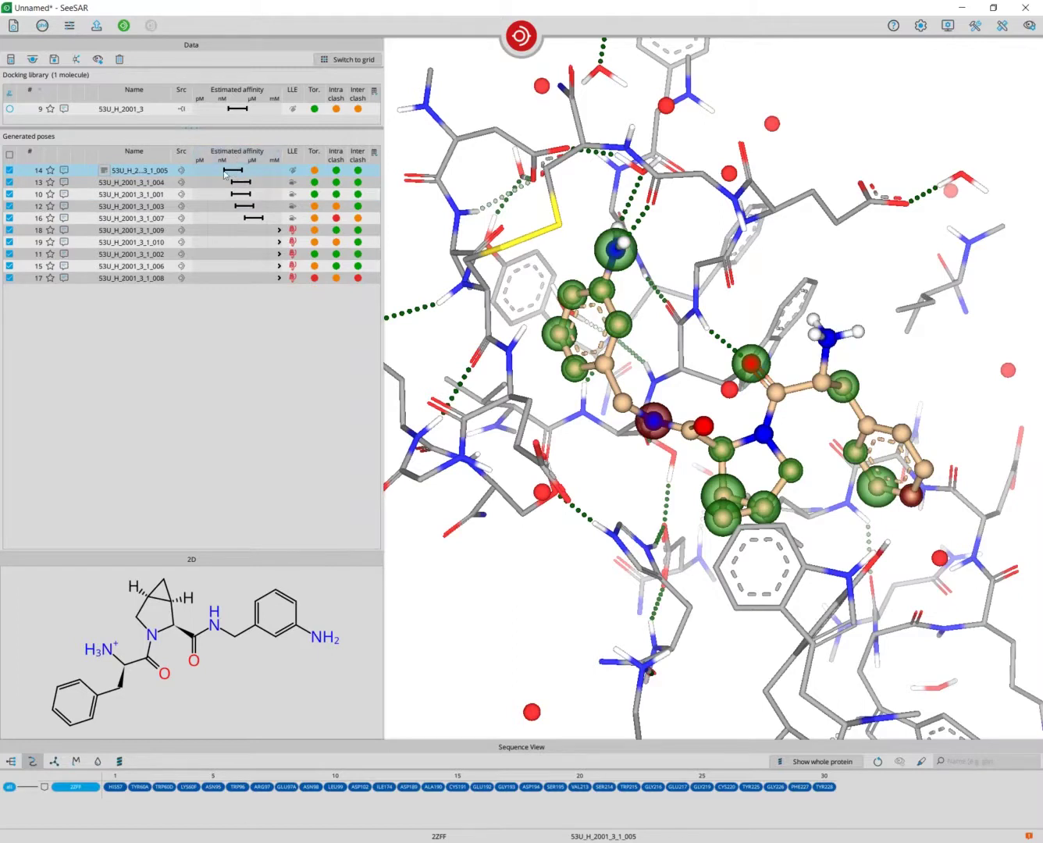
Examine the atom contributions and hydrogen bonds of docked pose 53U_H_2001_3_1_005 within the binding site
{"action": "left_click_drag", "start_coordinate": [809, 475], "coordinate": [816, 442]}
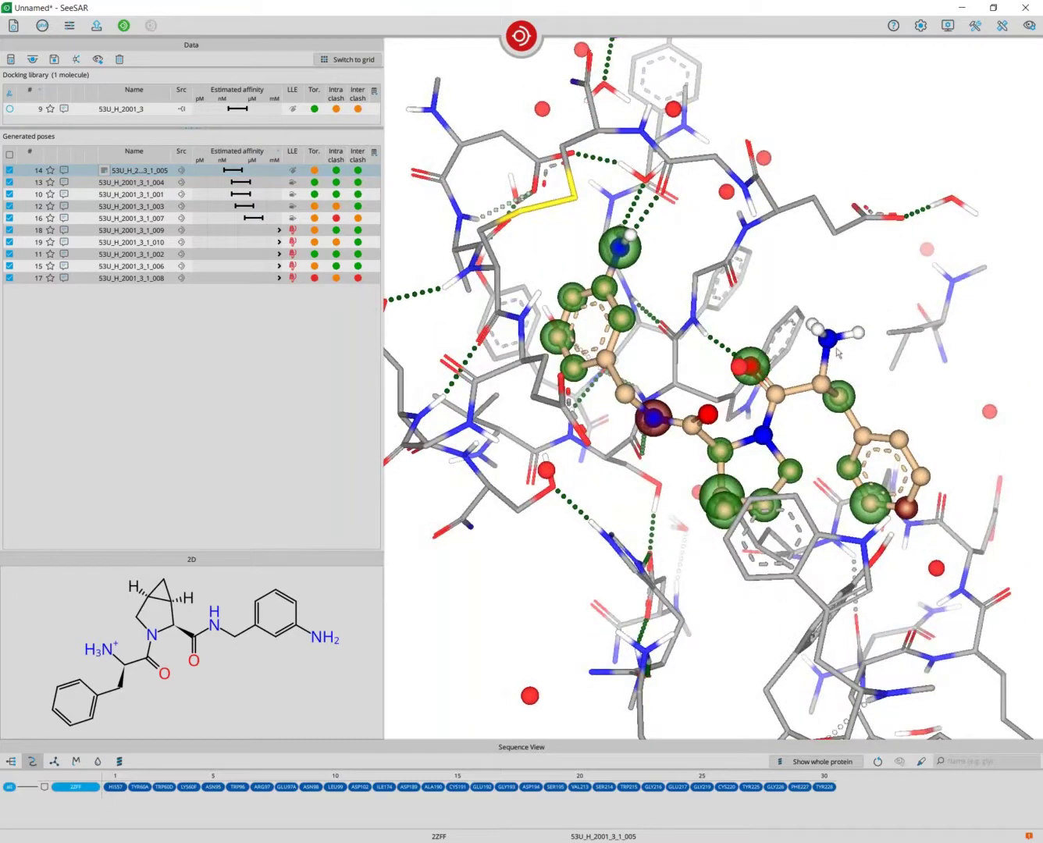
{"action": "left_click_drag", "start_coordinate": [683, 400], "coordinate": [673, 384]}
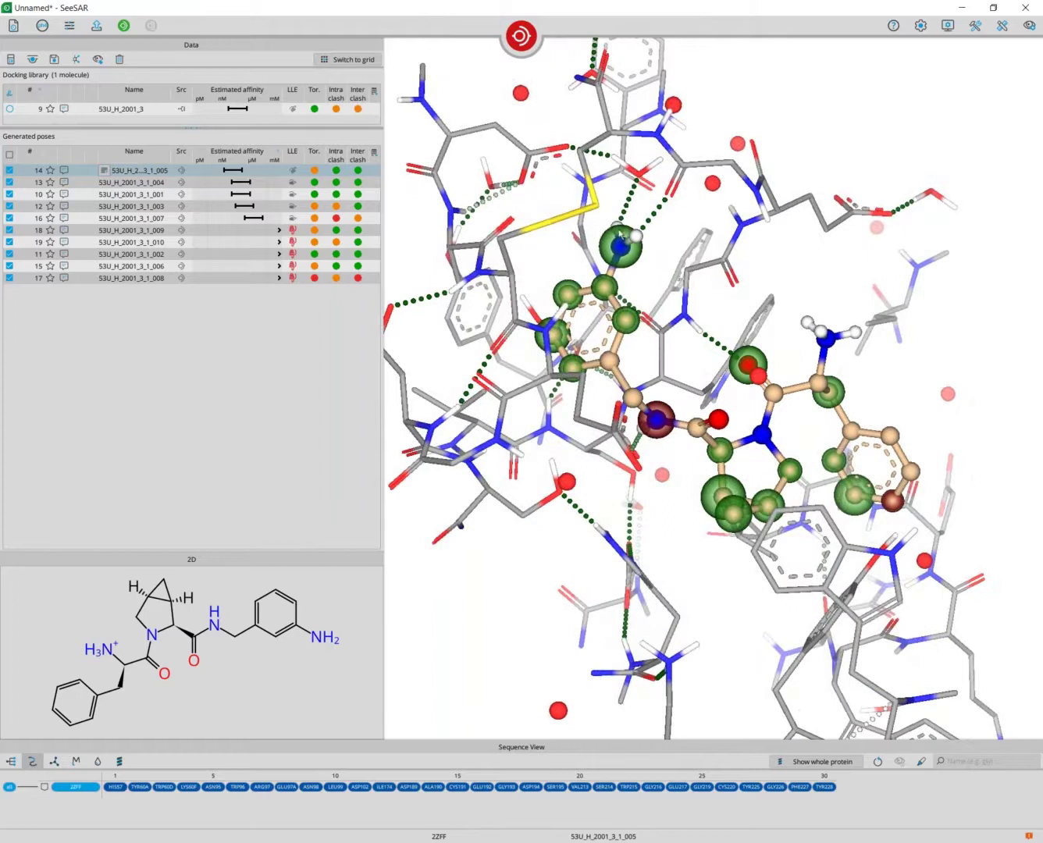
{"action": "left_click_drag", "start_coordinate": [678, 457], "coordinate": [686, 442]}
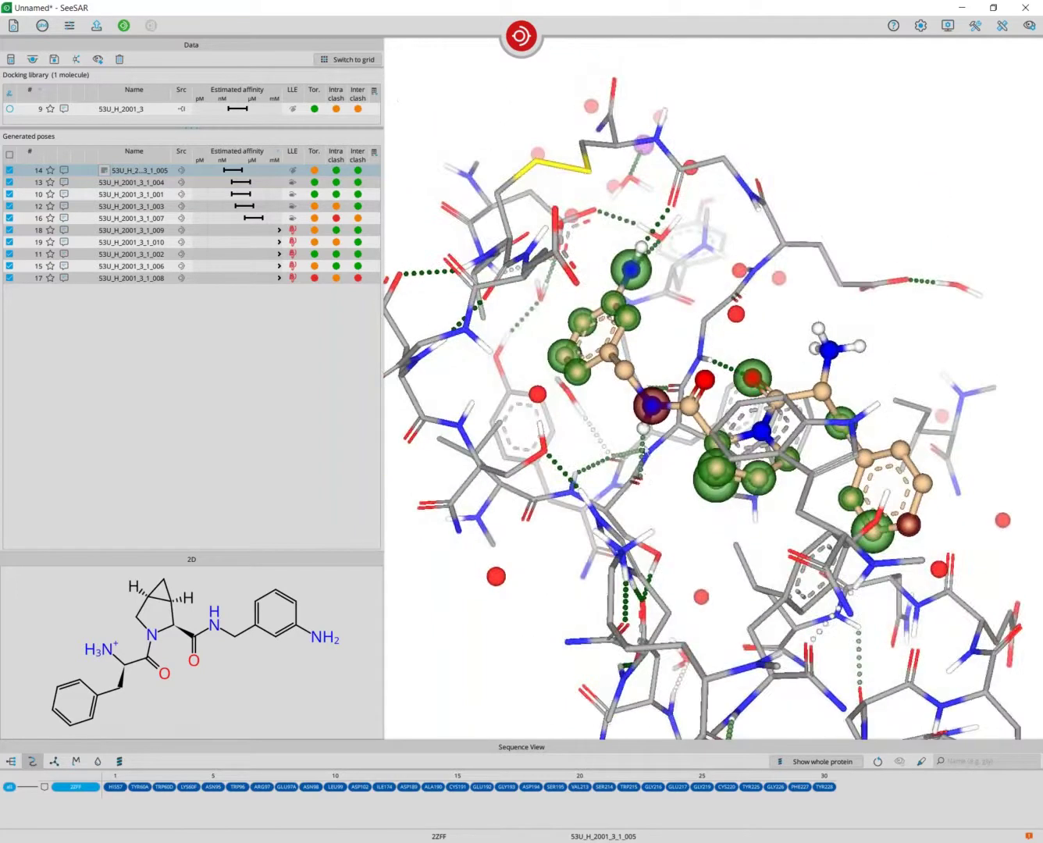
{"action": "mouse_move", "coordinate": [670, 517]}
{"action": "left_mouse_down"}
{"action": "mouse_move", "coordinate": [681, 508]}
{"action": "mouse_move", "coordinate": [672, 492]}
{"action": "left_mouse_up"}
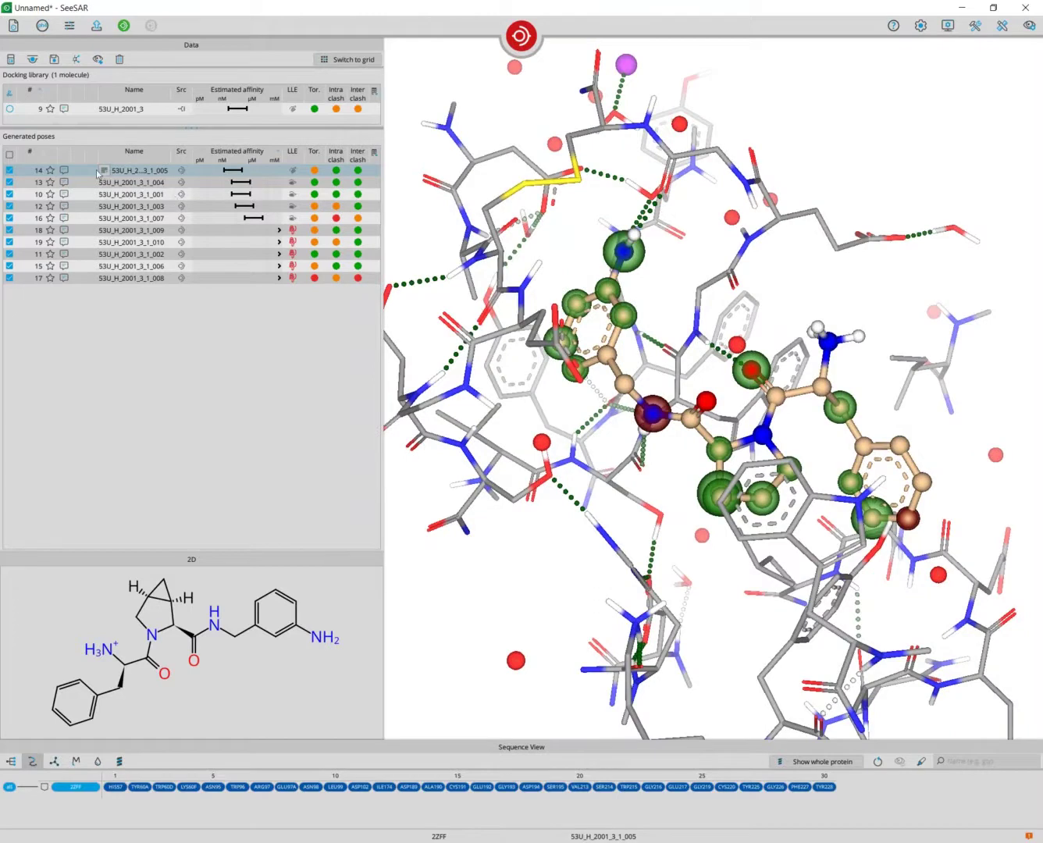
Overlay all checked docked poses as reference molecules to compare them, and reset the references
{"action": "left_click", "coordinate": [98, 59]}
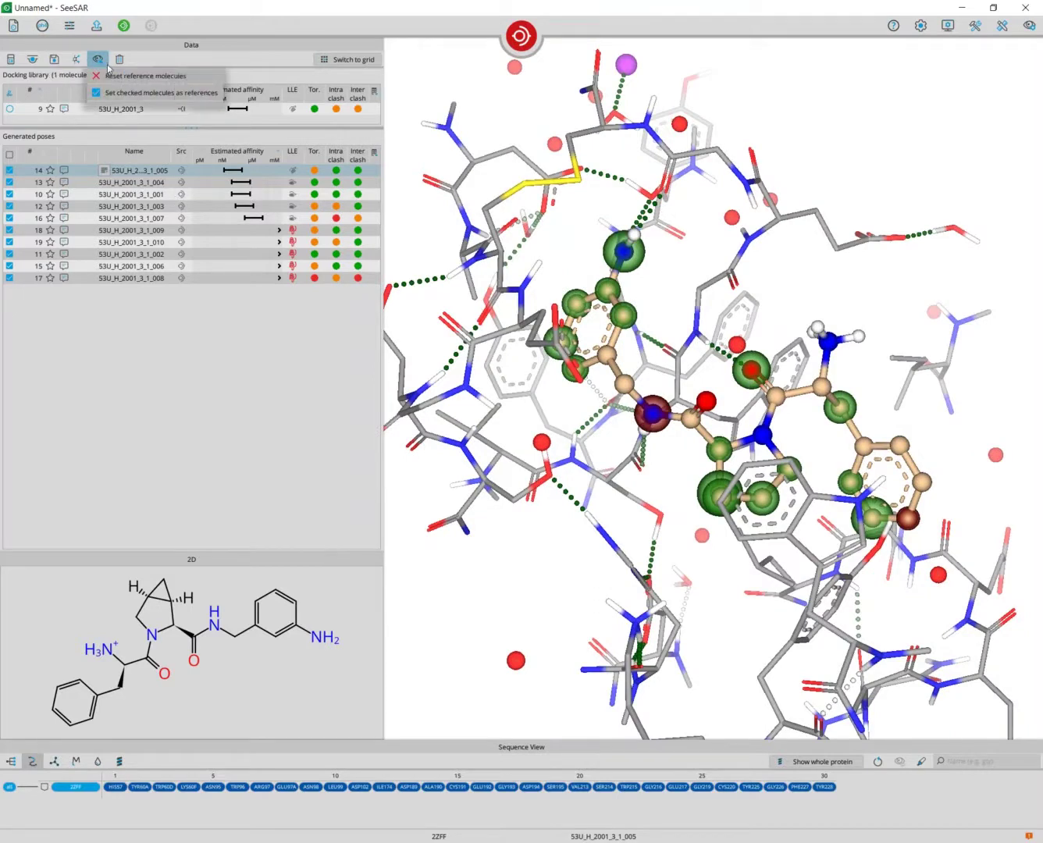
{"action": "left_click", "coordinate": [140, 93]}
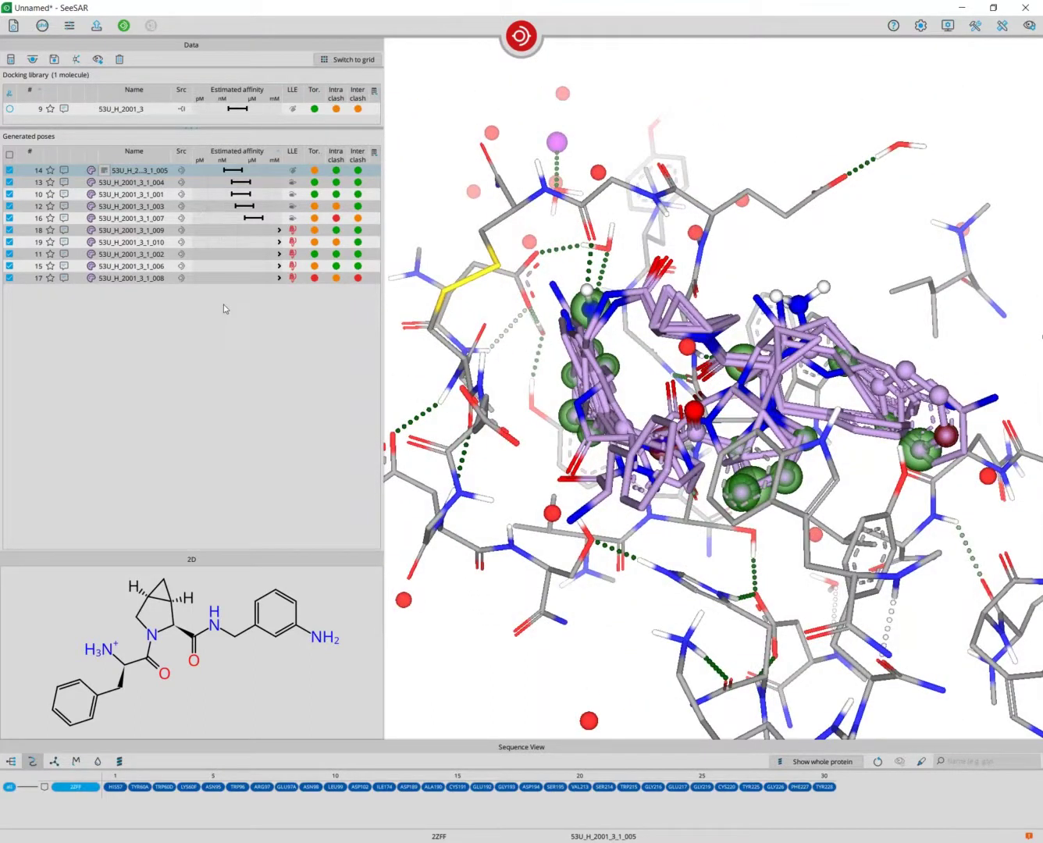
{"action": "left_click", "coordinate": [97, 59]}
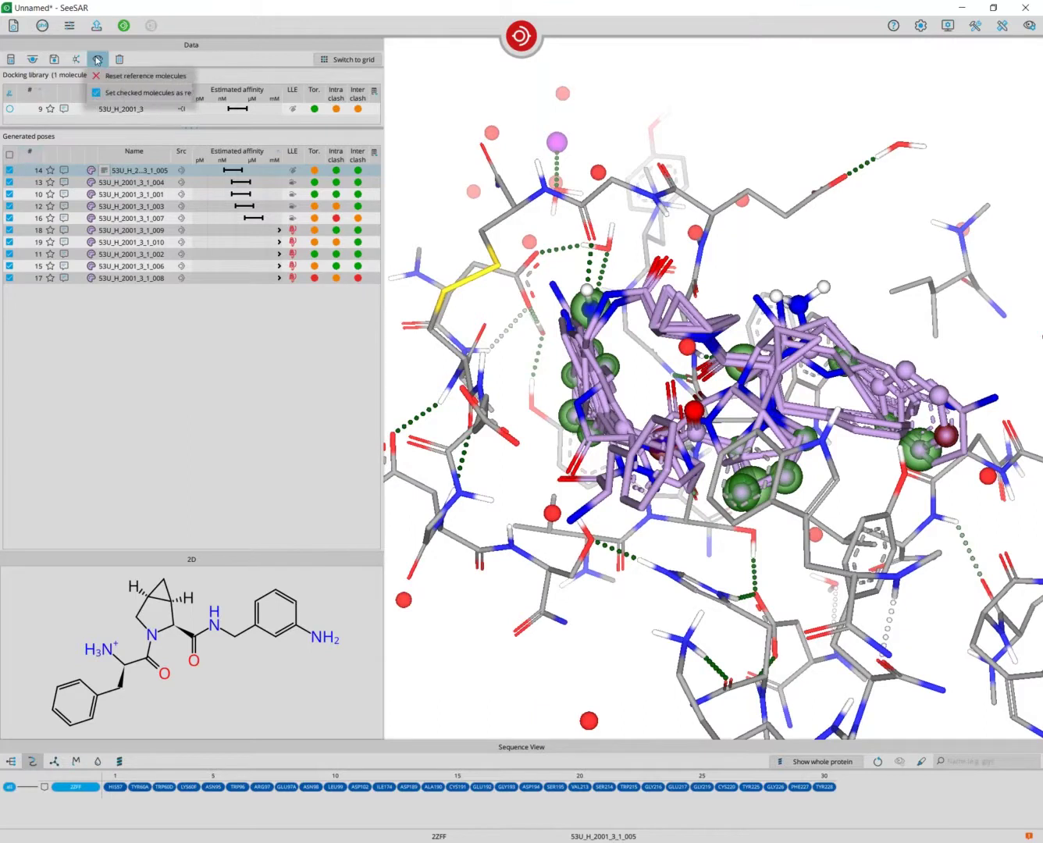
{"action": "left_click", "coordinate": [136, 77]}
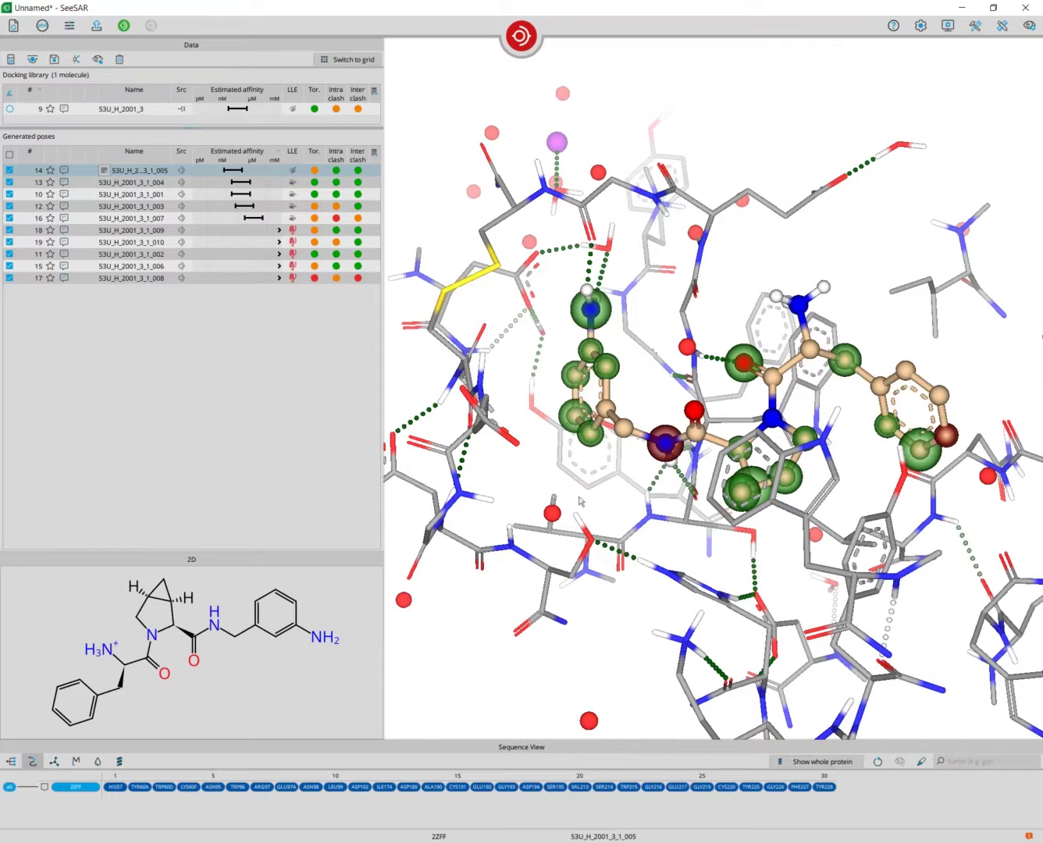
Return to the Analyzer and add the original ligand 53U_H_2001 to Inspirator
{"action": "mouse_move", "coordinate": [520, 48]}
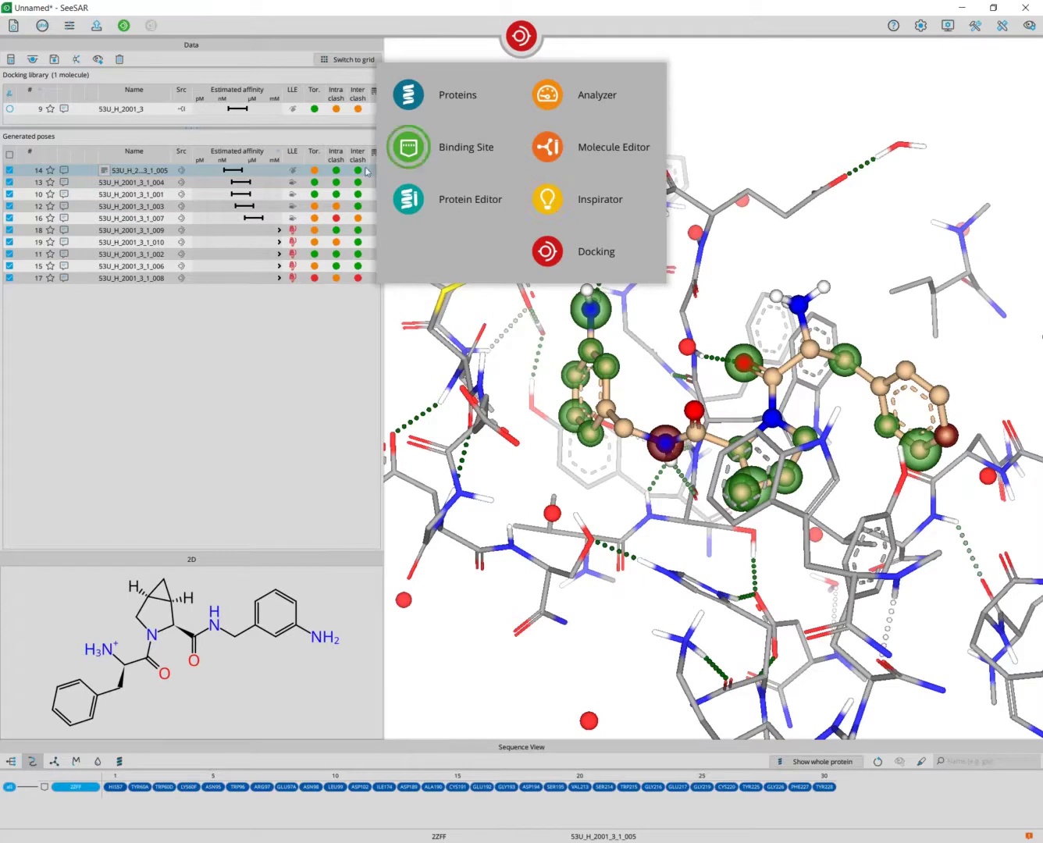
{"action": "left_click", "coordinate": [128, 110]}
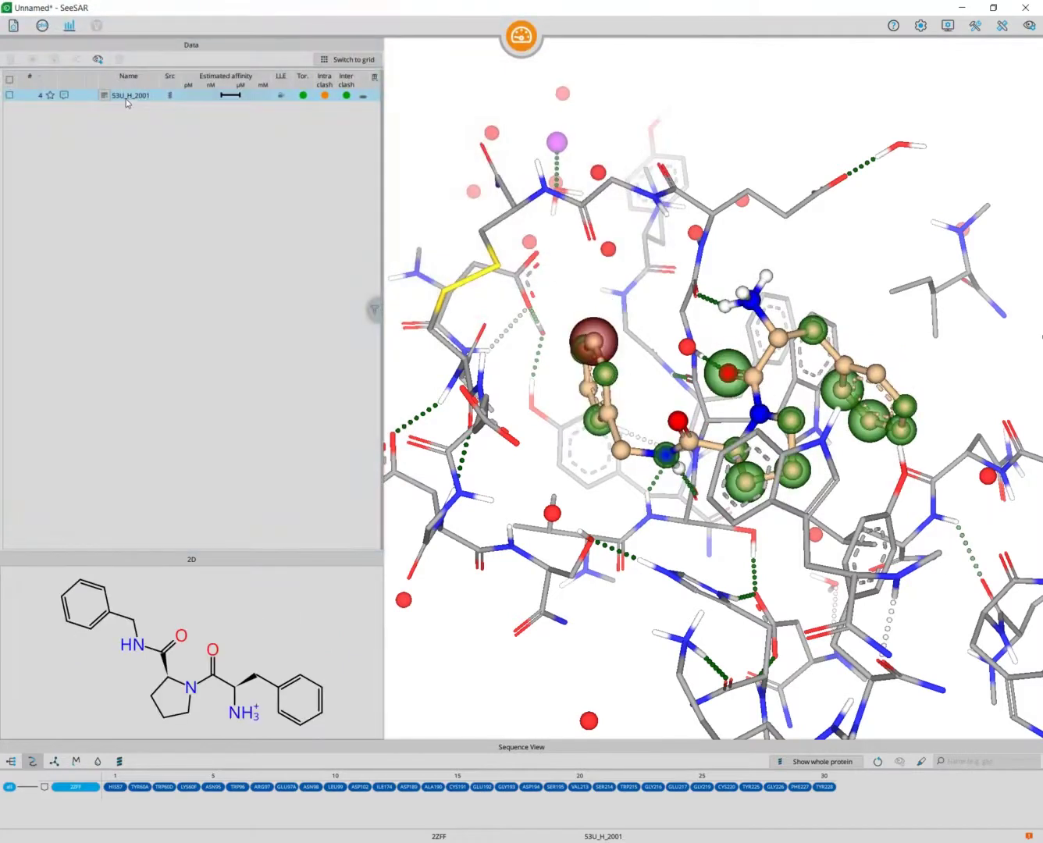
{"action": "right_click", "coordinate": [107, 100]}
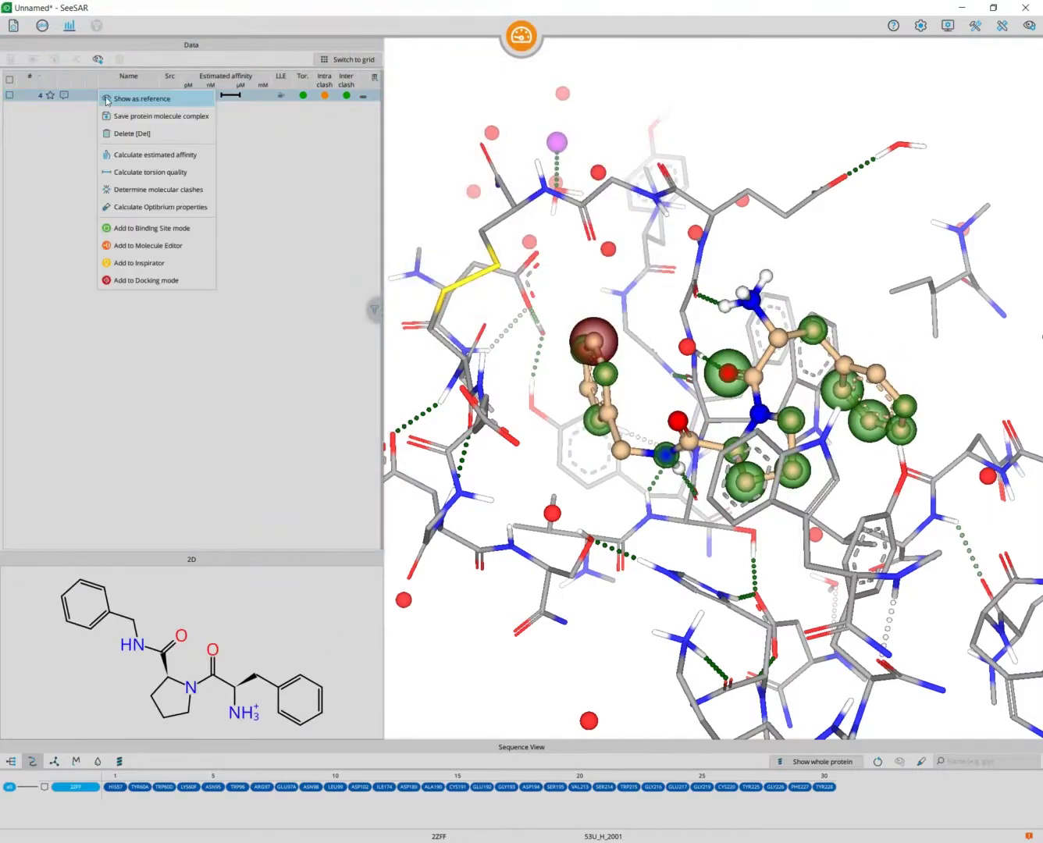
{"action": "left_click", "coordinate": [187, 270]}
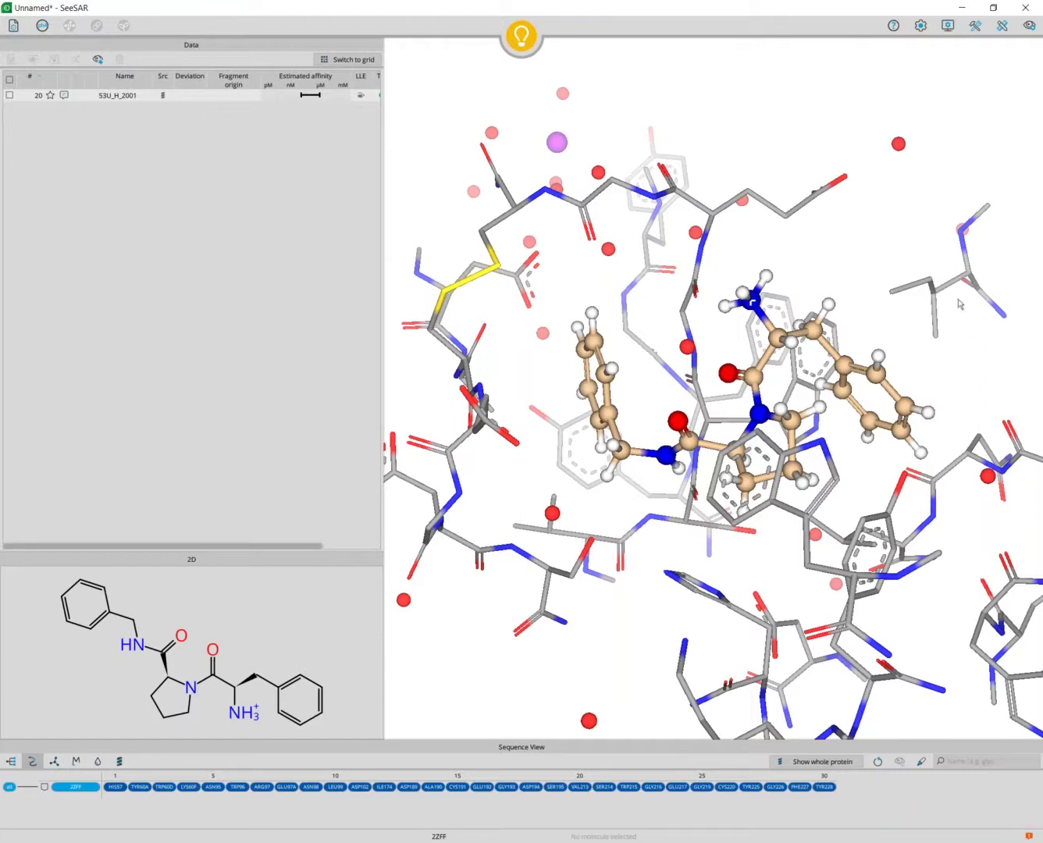
Load the ReCore index file recore.rsx from the ReCore_Indices index folder on drive D: into the Inspirator settings
{"action": "left_click", "coordinate": [921, 26]}
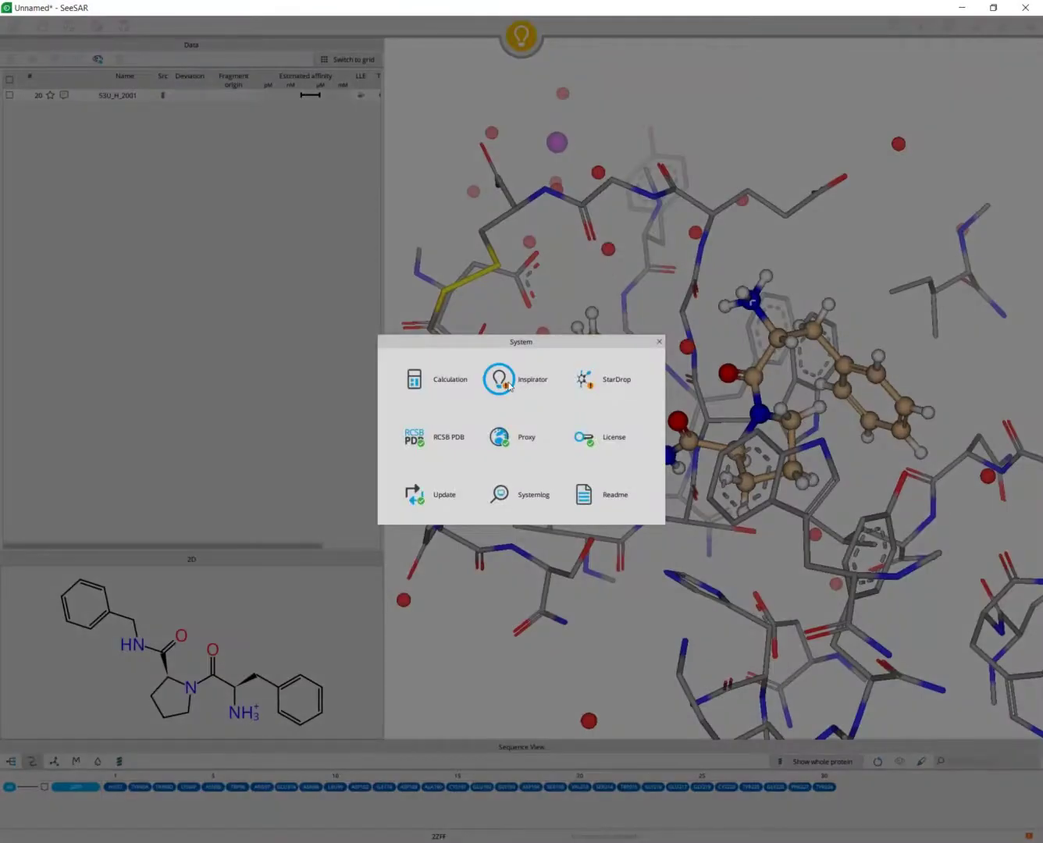
{"action": "left_click", "coordinate": [507, 382]}
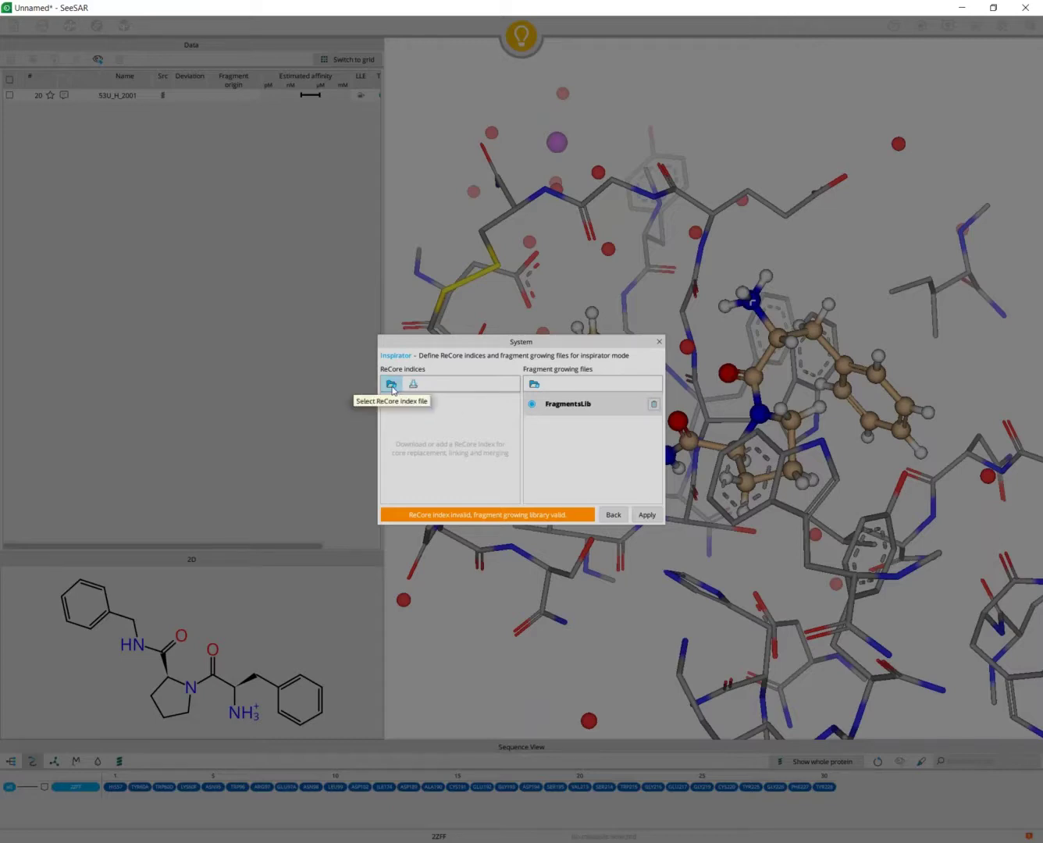
{"action": "left_click", "coordinate": [391, 384]}
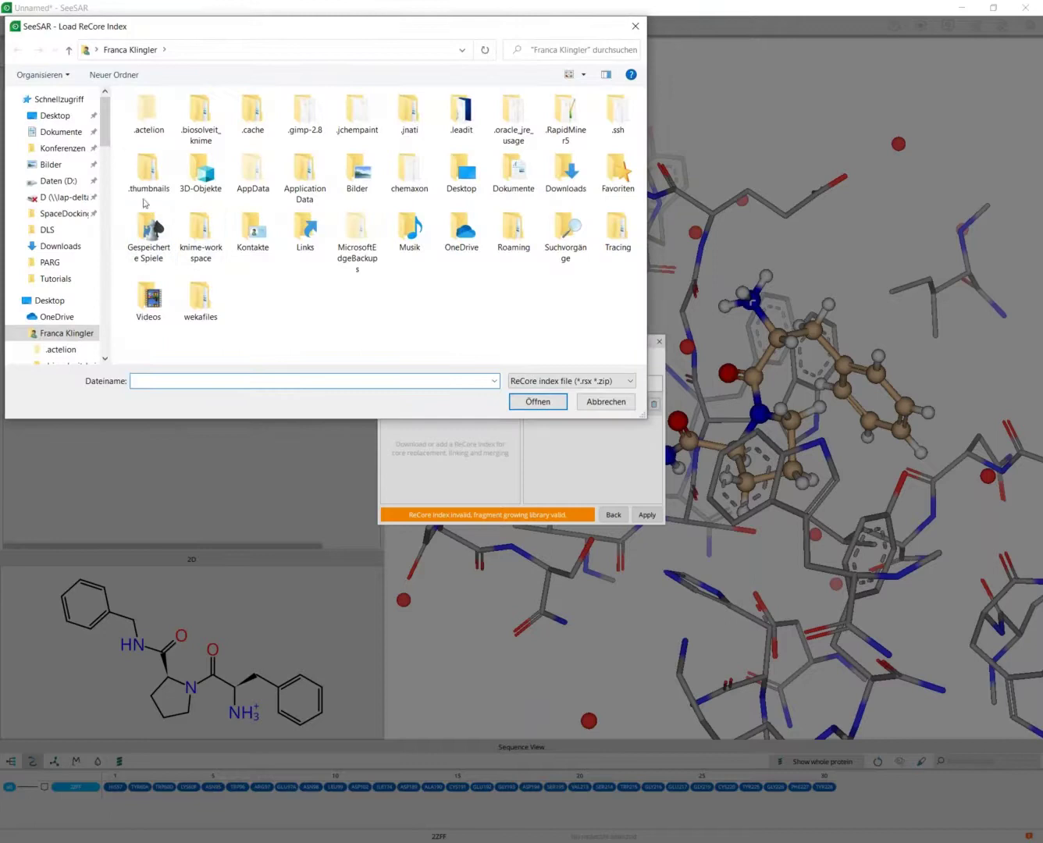
{"action": "left_click", "coordinate": [56, 181]}
{"action": "scroll", "coordinate": [172, 234], "scroll_direction": "down", "scroll_amount": 4}
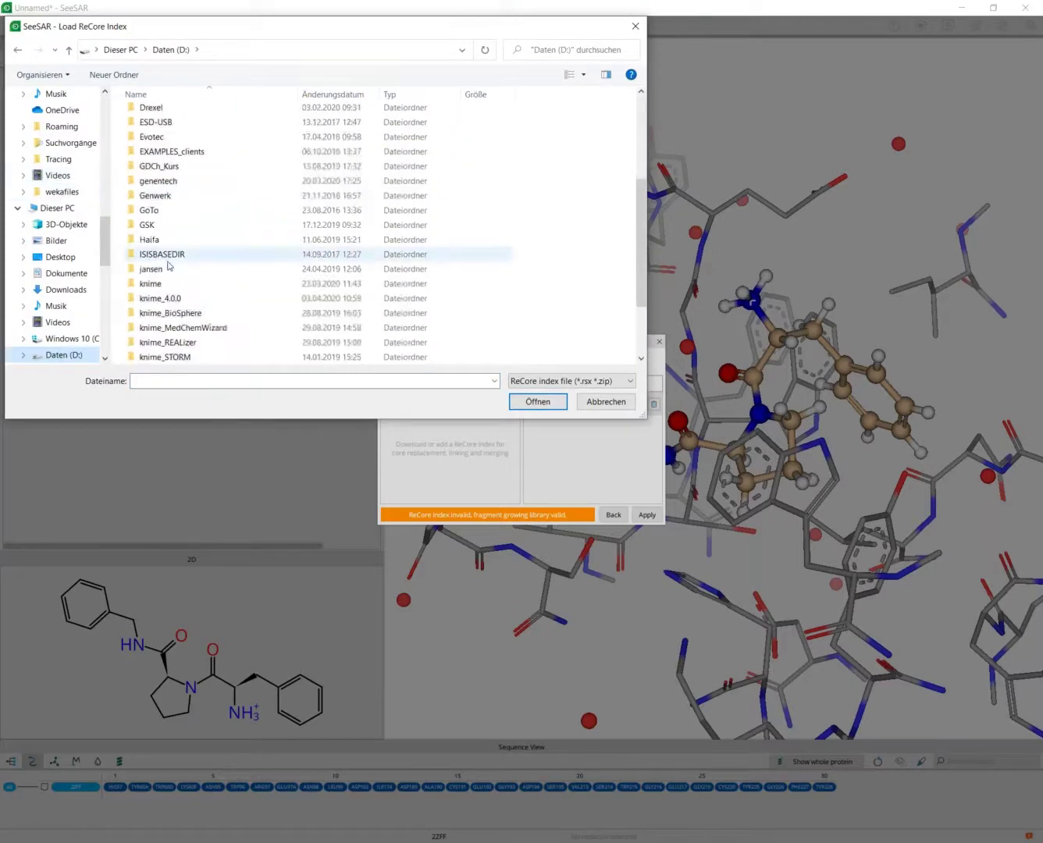
{"action": "scroll", "coordinate": [172, 285], "scroll_direction": "down", "scroll_amount": 2}
{"action": "double_click", "coordinate": [168, 345]}
{"action": "left_click", "coordinate": [160, 160]}
{"action": "double_click", "coordinate": [160, 160]}
{"action": "left_click", "coordinate": [162, 118]}
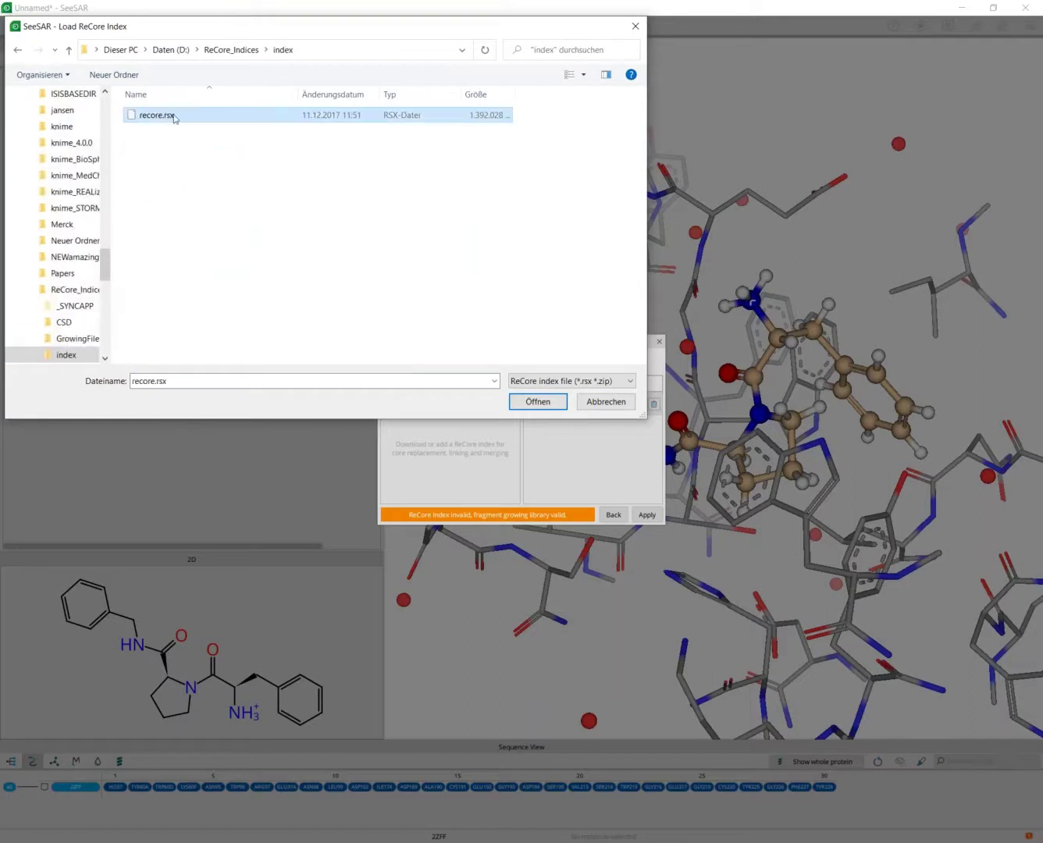
{"action": "left_click", "coordinate": [541, 400]}
Select the recore index and the FragmentsLib growing file, apply these Inspirator settings, and close the system settings
{"action": "left_click", "coordinate": [445, 409]}
{"action": "left_click", "coordinate": [568, 406]}
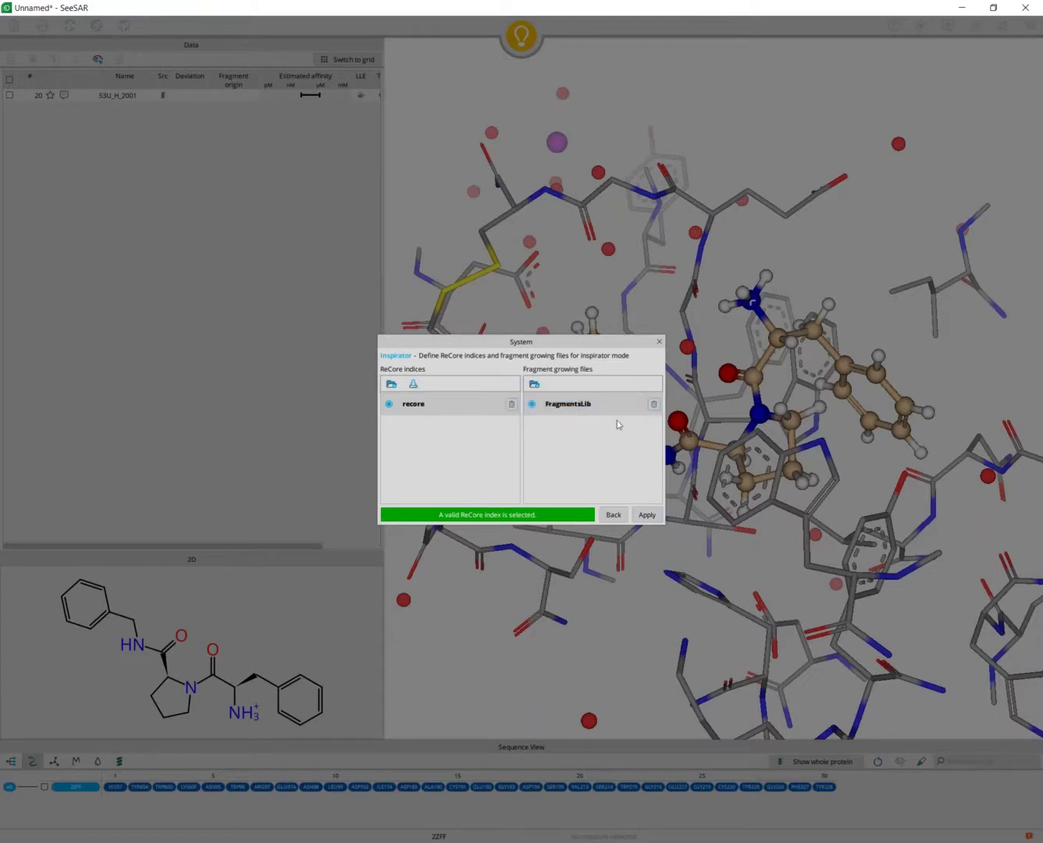
{"action": "left_click", "coordinate": [646, 517]}
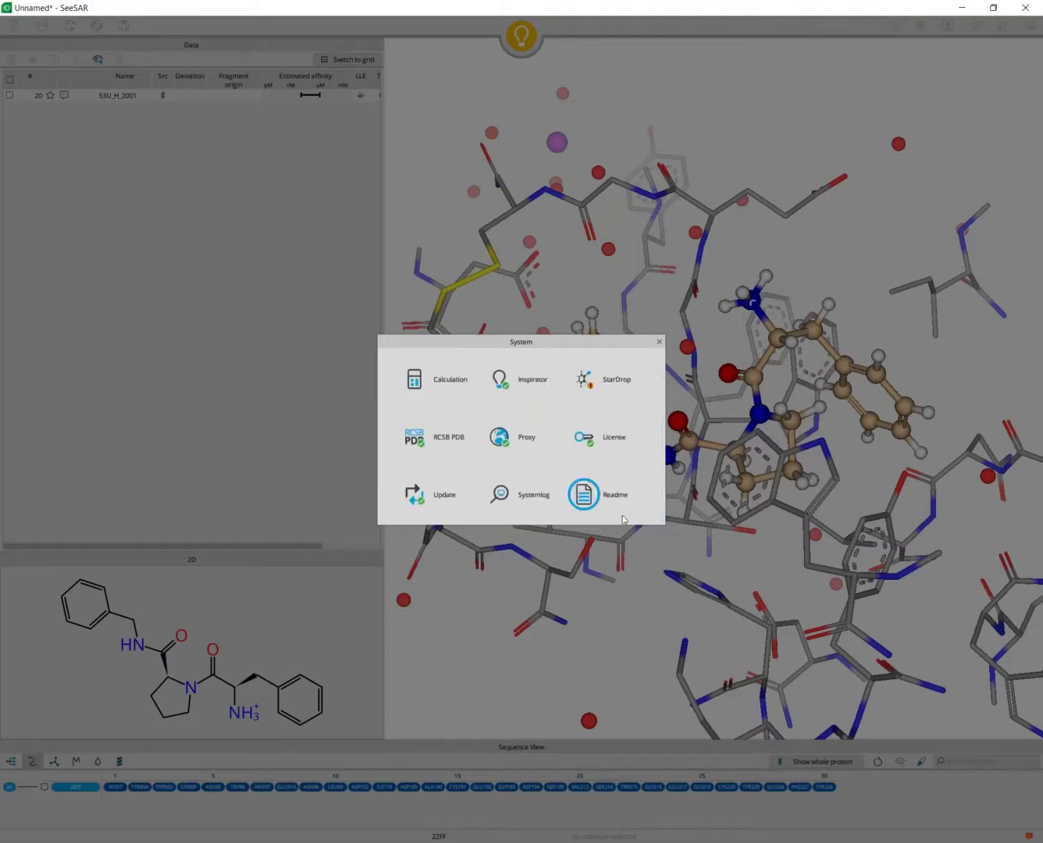
{"action": "left_click", "coordinate": [661, 344]}
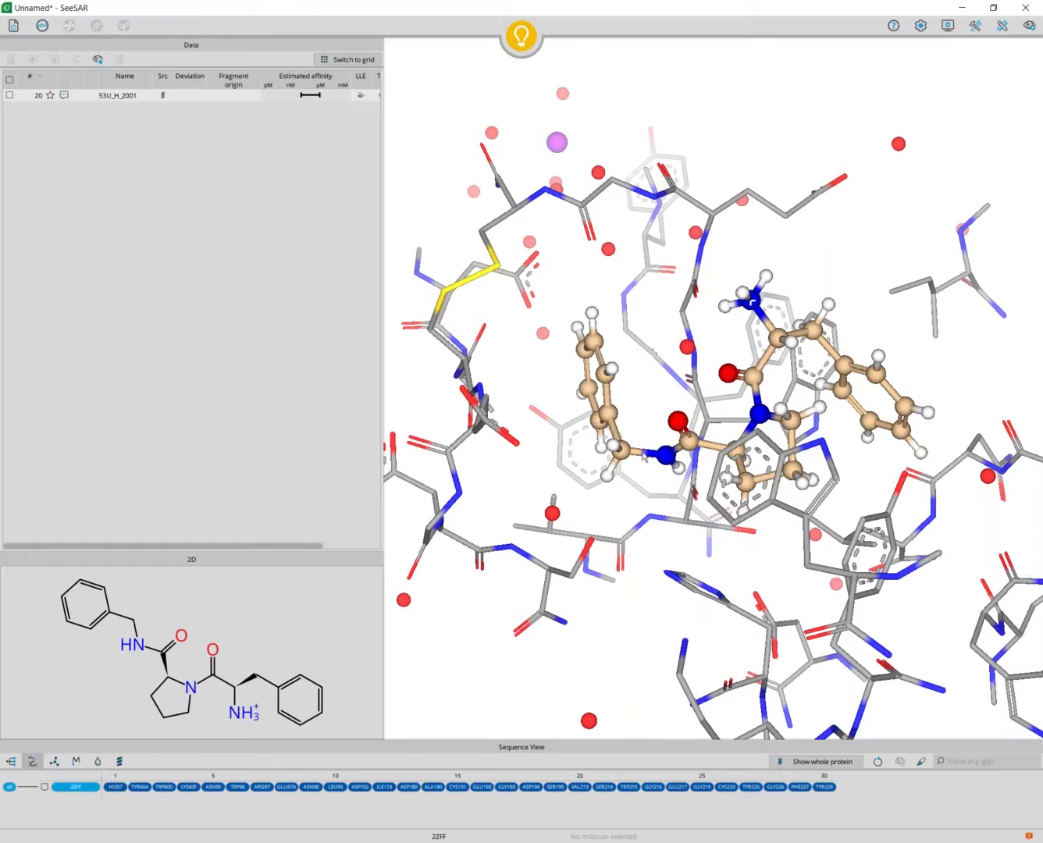
Cut the bond between the amide nitrogen and the benzyl group of 53U_H_2001, and grow replacement fragments there
{"action": "left_click", "coordinate": [643, 457]}
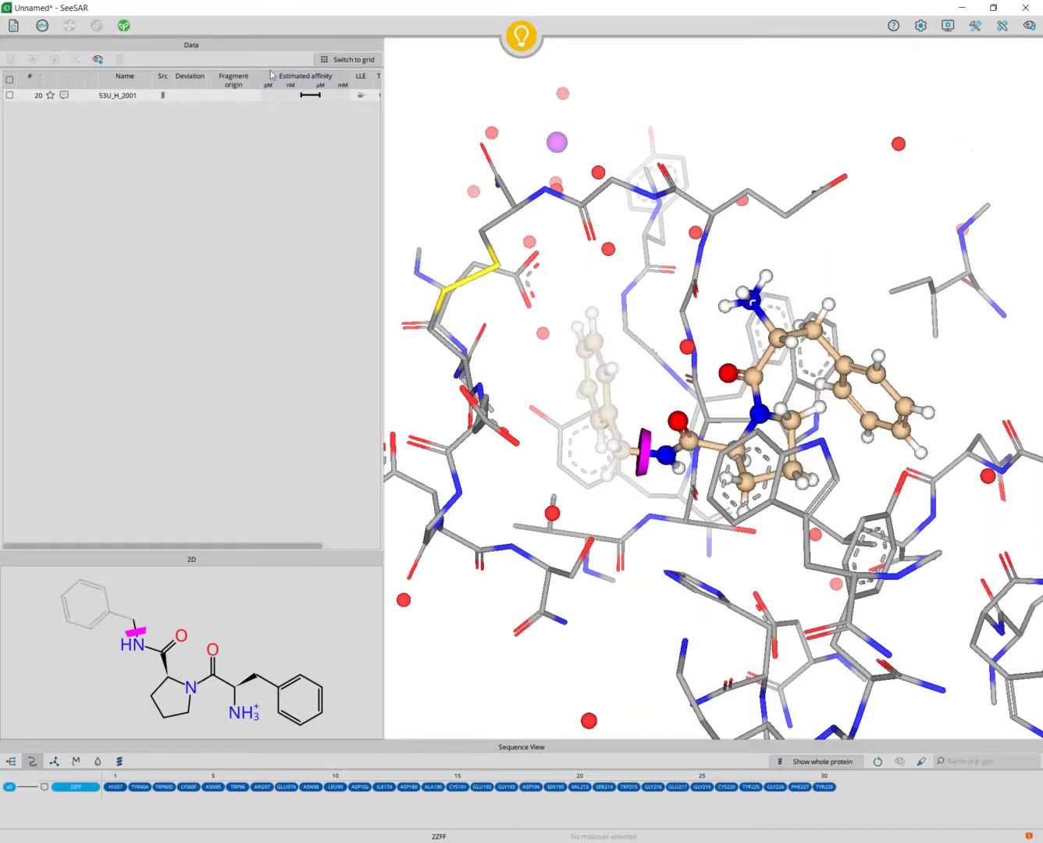
{"action": "left_click", "coordinate": [123, 26]}
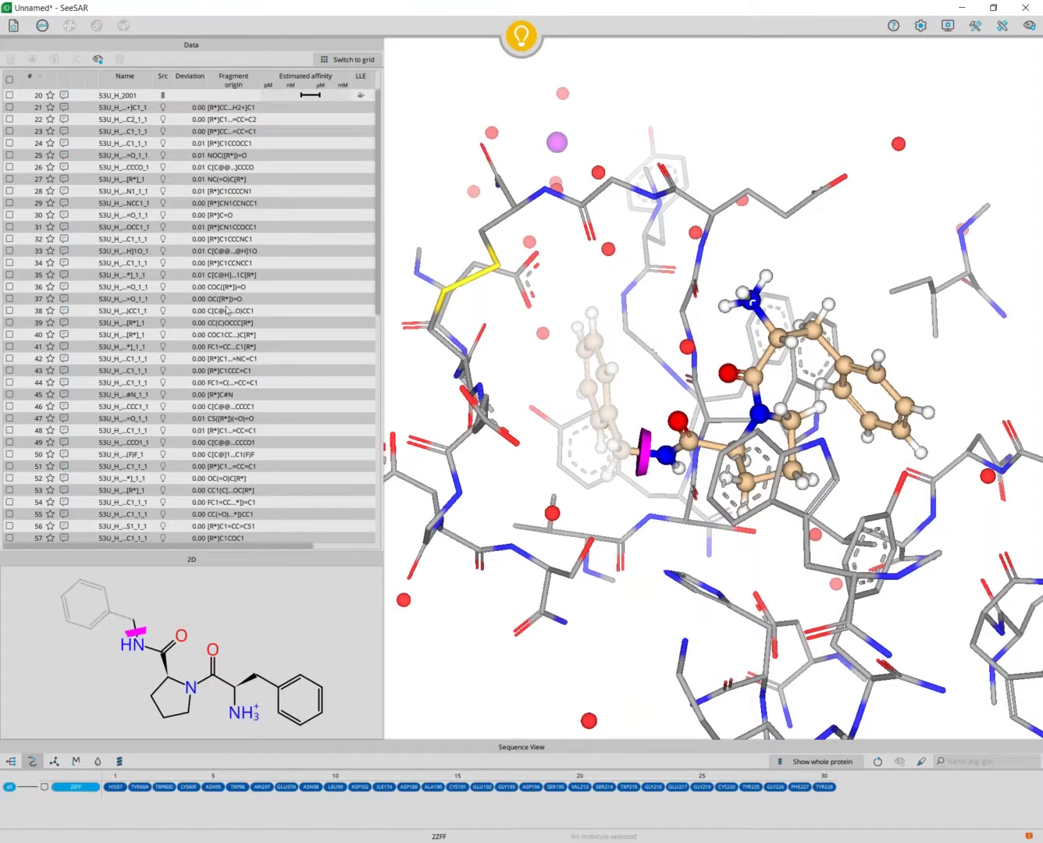
Check all molecules in the Inspirator table and calculate their estimated affinities
{"action": "left_click", "coordinate": [9, 80]}
{"action": "left_click", "coordinate": [25, 91]}
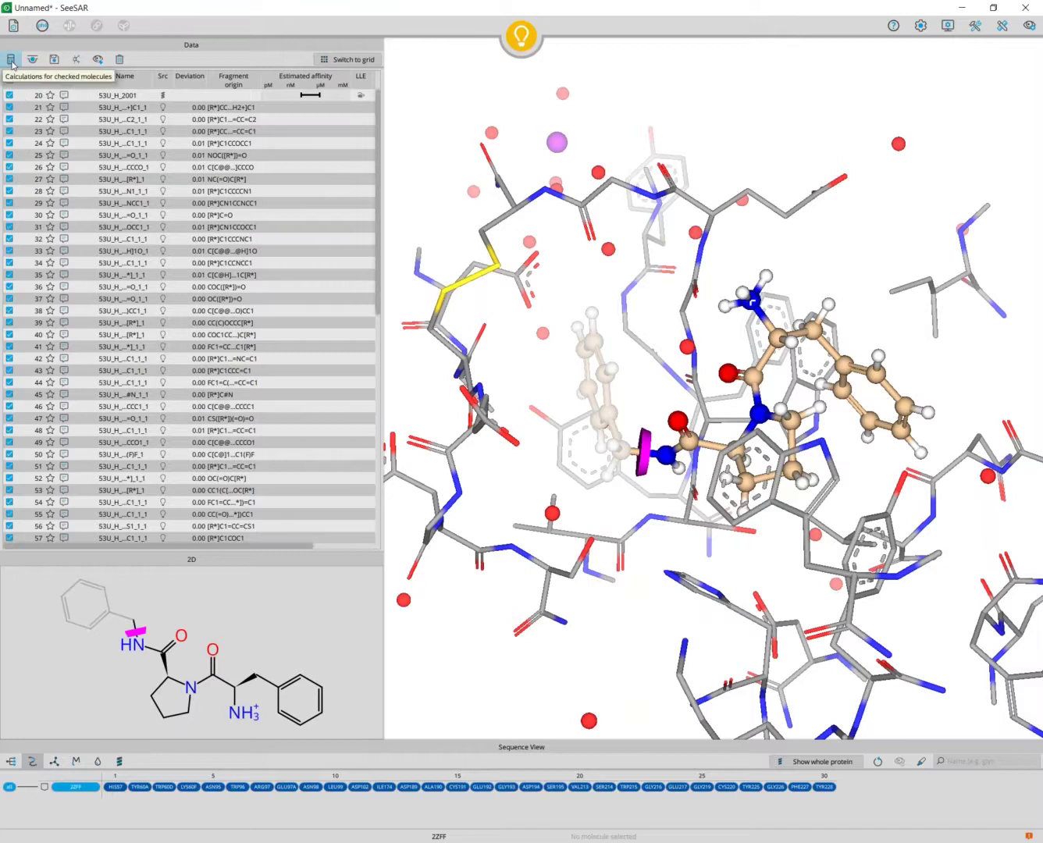
{"action": "left_click", "coordinate": [10, 60]}
{"action": "left_click", "coordinate": [39, 77]}
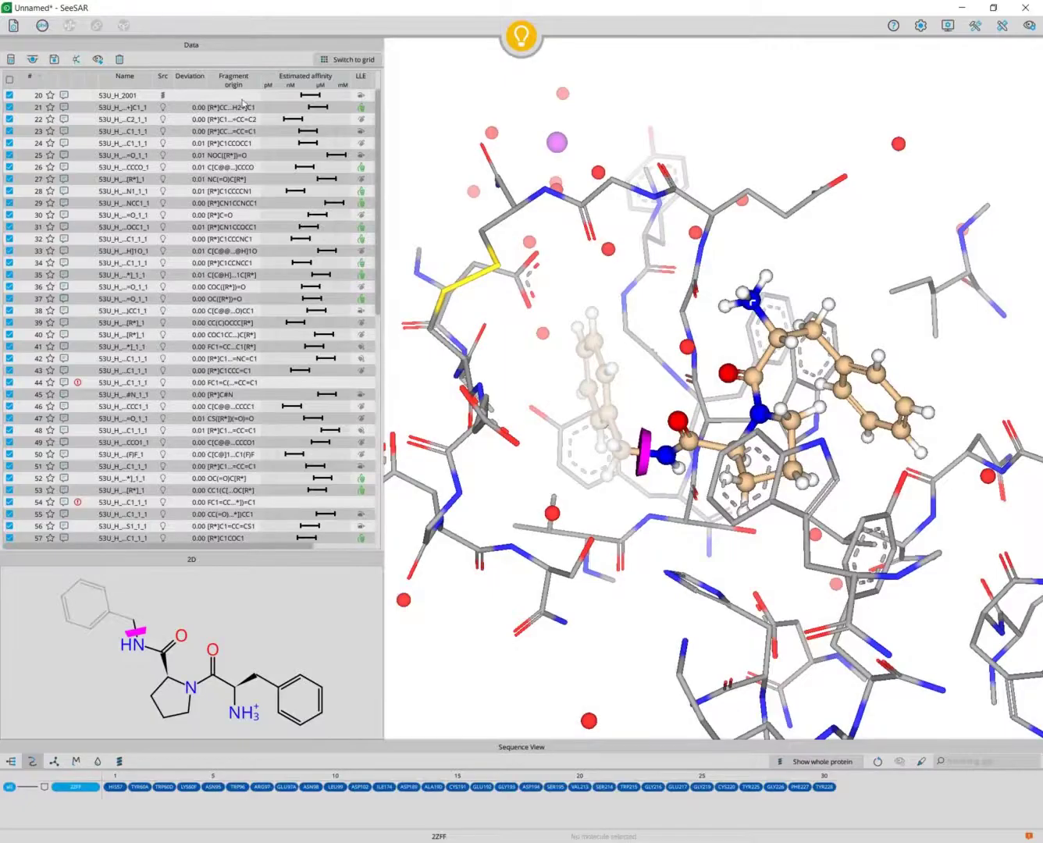
Widen the data table to show the torsion and clash columns, and sort the molecules by estimated affinity, strongest first
{"action": "left_click_drag", "start_coordinate": [383, 101], "coordinate": [458, 103]}
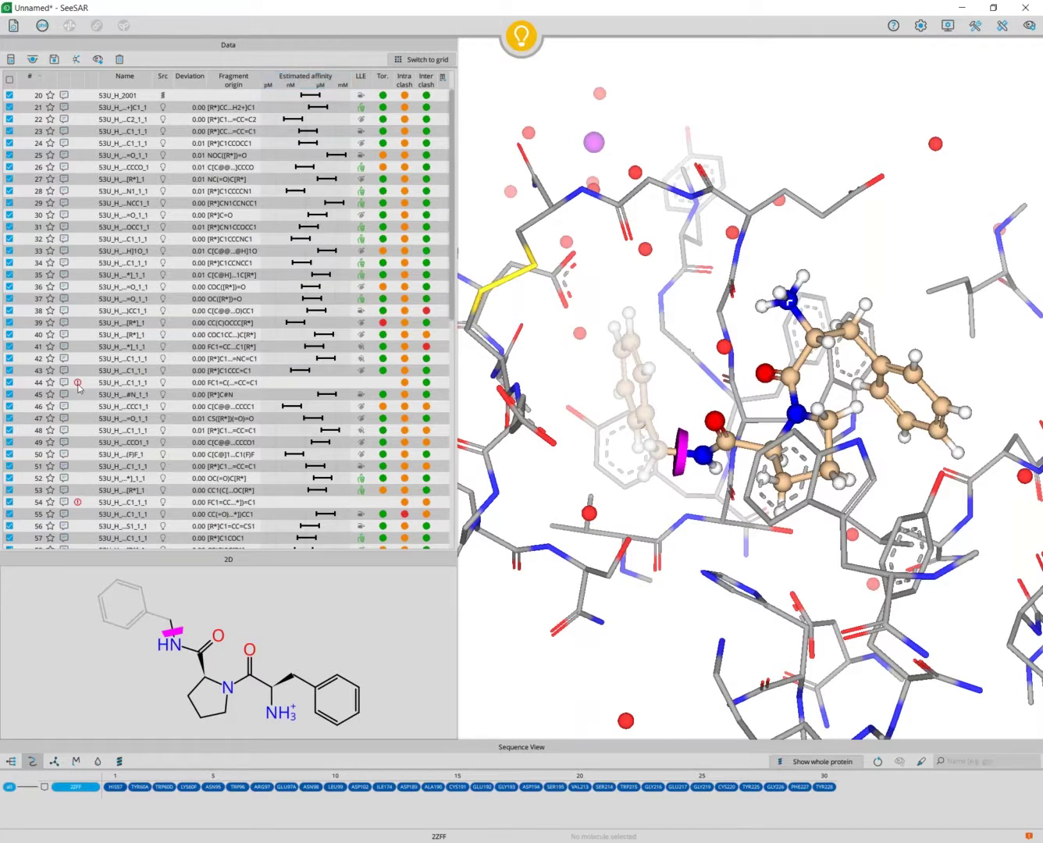
{"action": "mouse_move", "coordinate": [79, 385]}
{"action": "left_click", "coordinate": [296, 82]}
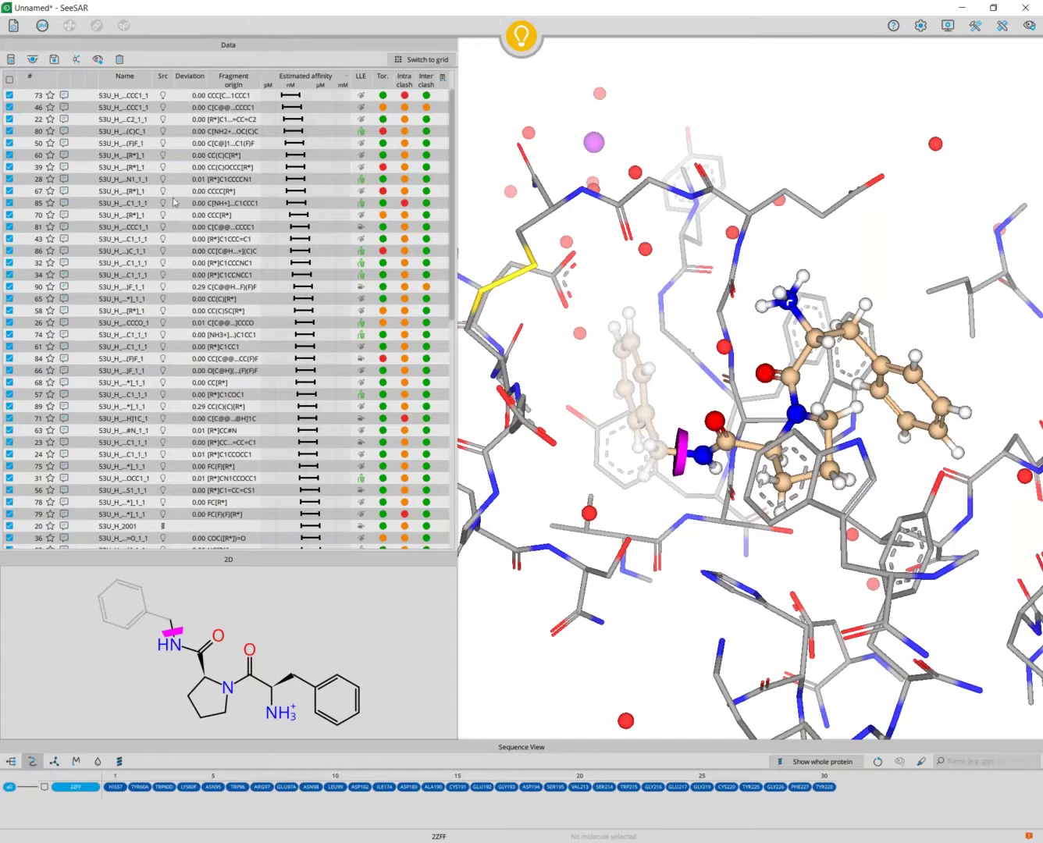
Examine the grown fragments of analogs 73, 46, 22 and 80 in the binding site
{"action": "left_click", "coordinate": [220, 98]}
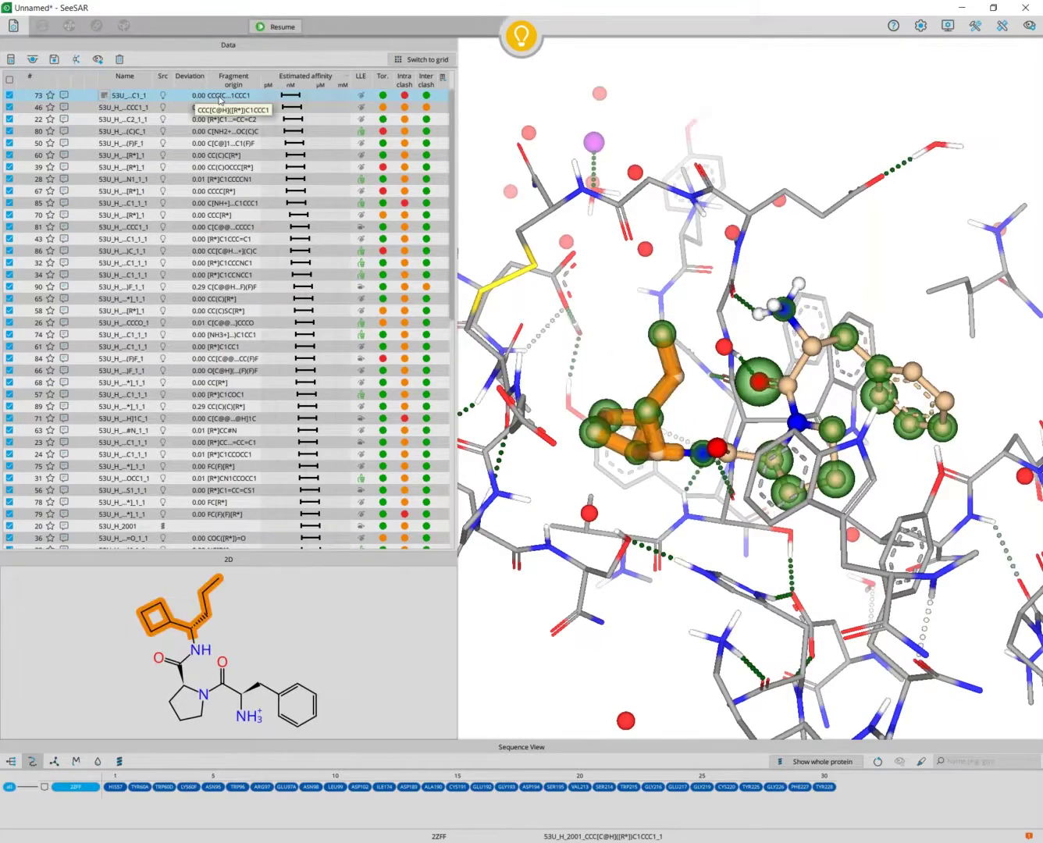
{"action": "mouse_move", "coordinate": [683, 605]}
{"action": "left_mouse_down"}
{"action": "mouse_move", "coordinate": [699, 613]}
{"action": "mouse_move", "coordinate": [707, 639]}
{"action": "mouse_move", "coordinate": [762, 650]}
{"action": "left_mouse_up"}
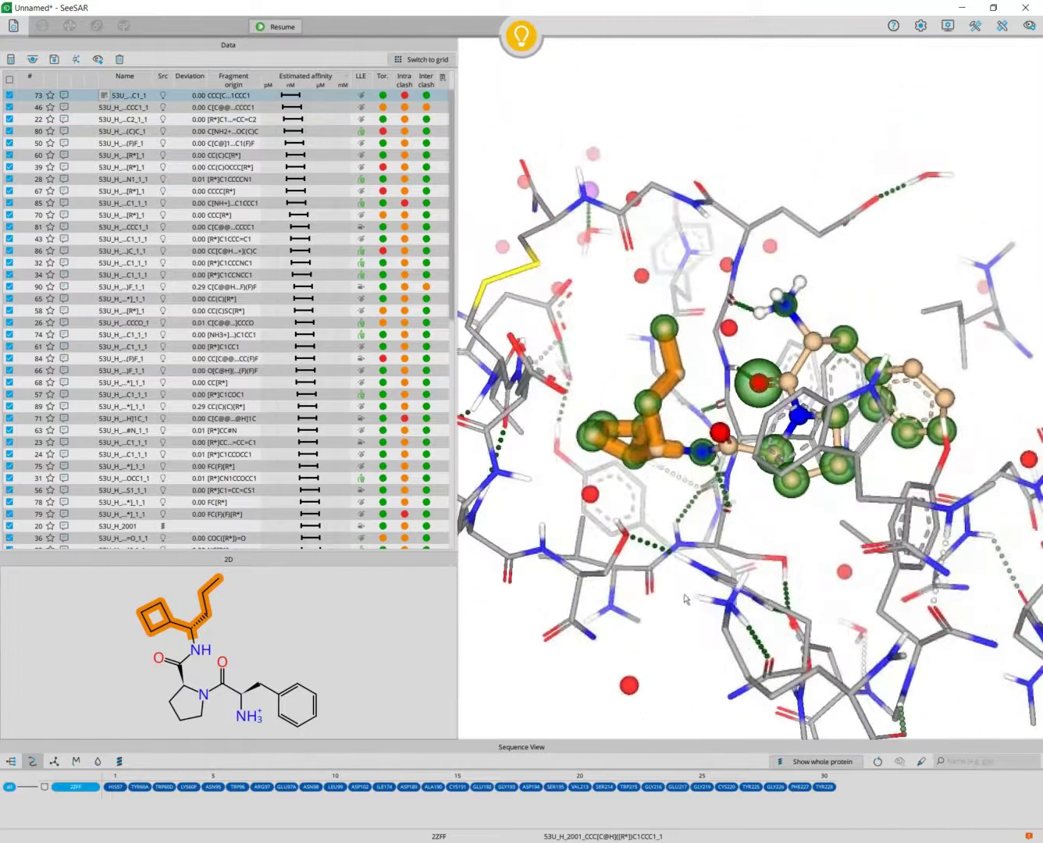
{"action": "left_click", "coordinate": [228, 110]}
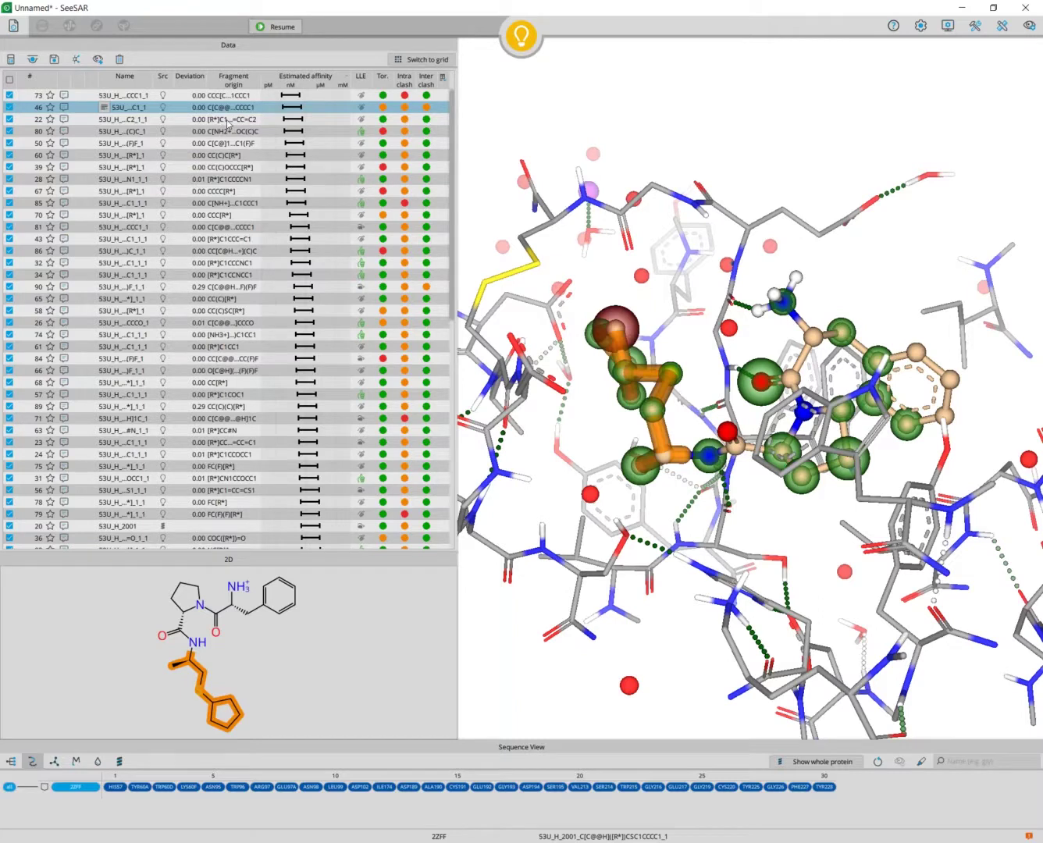
{"action": "left_click", "coordinate": [227, 121]}
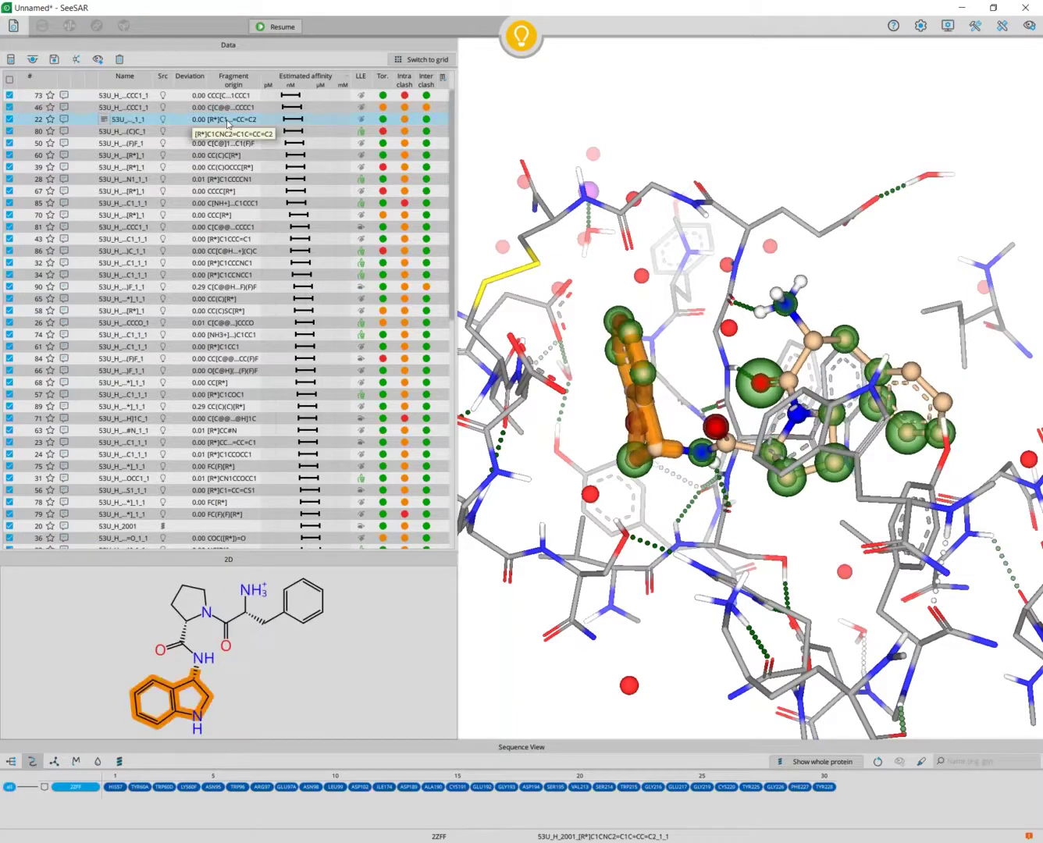
{"action": "mouse_move", "coordinate": [756, 562]}
{"action": "right_mouse_down"}
{"action": "mouse_move", "coordinate": [769, 555]}
{"action": "mouse_move", "coordinate": [752, 555]}
{"action": "right_mouse_up"}
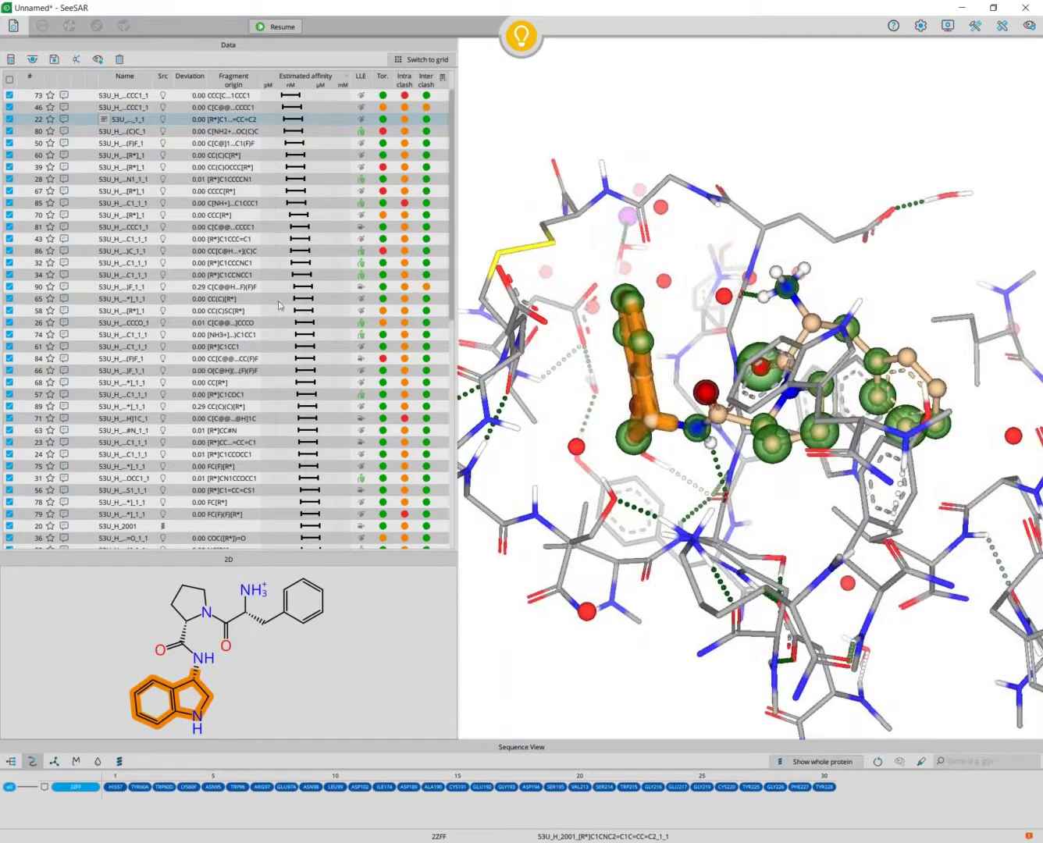
{"action": "left_click", "coordinate": [222, 132]}
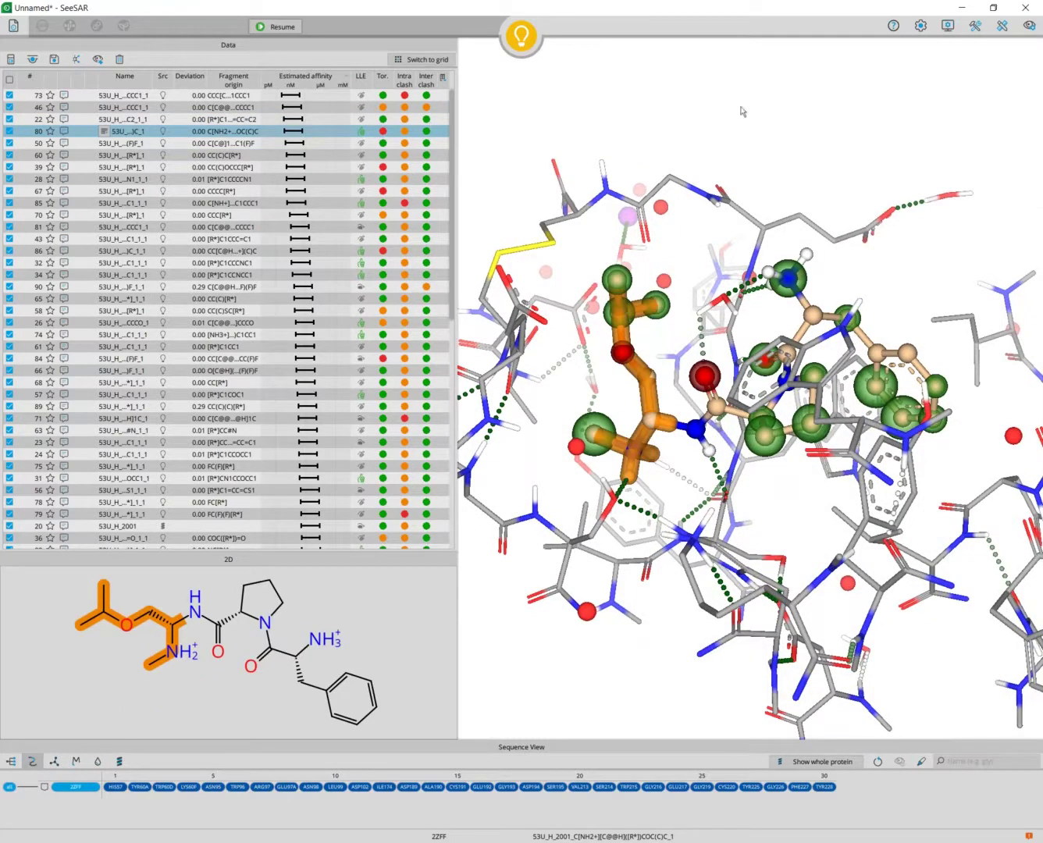
Turn on torsion coloring and examine the torsion histogram of the O44–C45 bond in analog 80's grown fragment
{"action": "left_click", "coordinate": [1029, 30]}
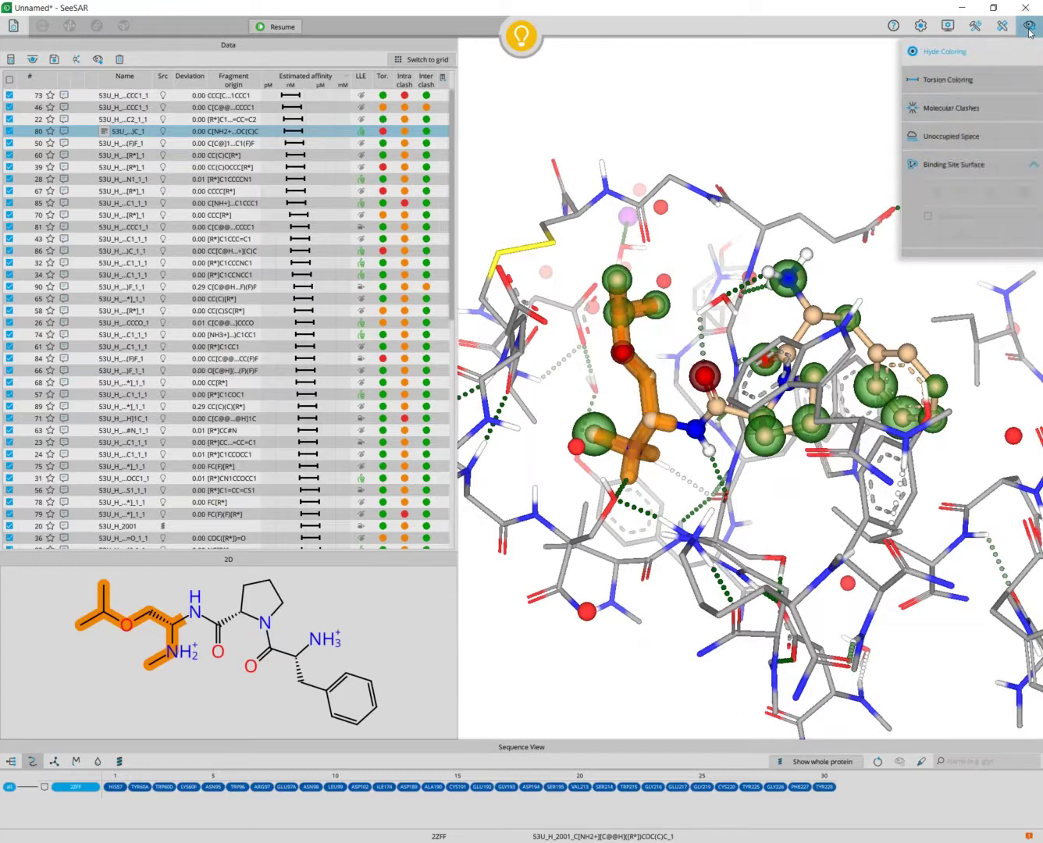
{"action": "left_click", "coordinate": [963, 89]}
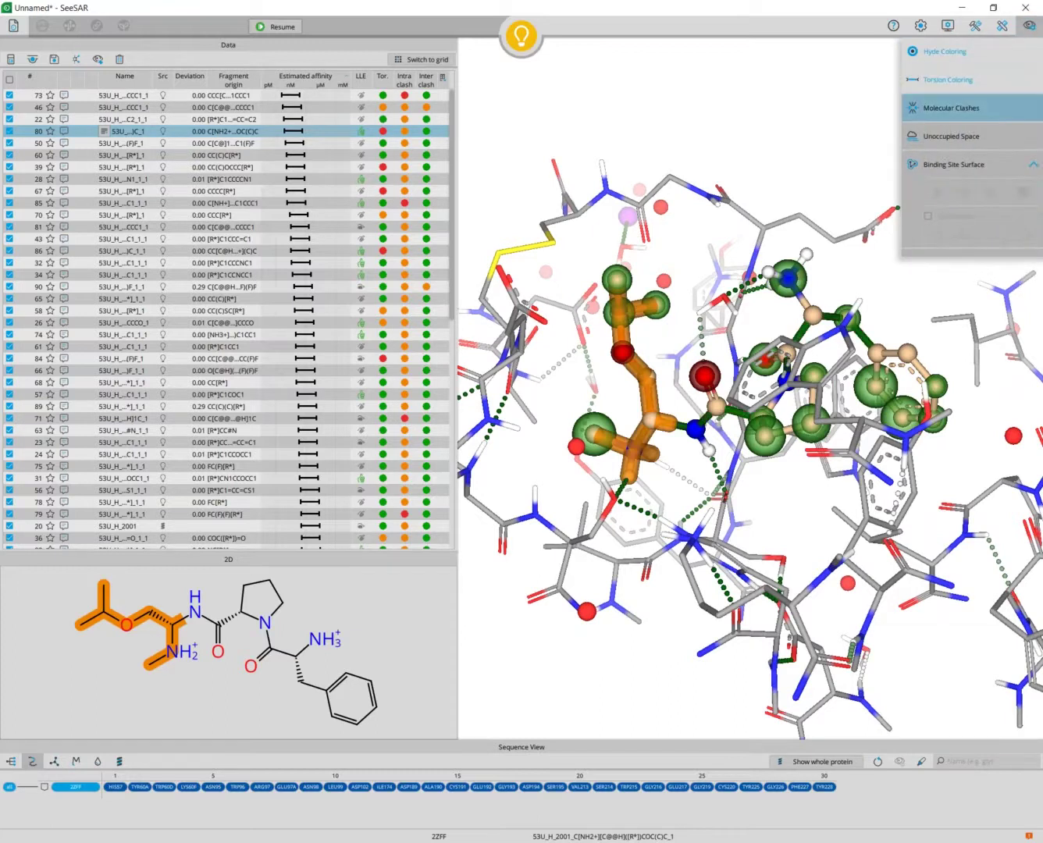
{"action": "left_click_drag", "start_coordinate": [701, 396], "coordinate": [770, 379]}
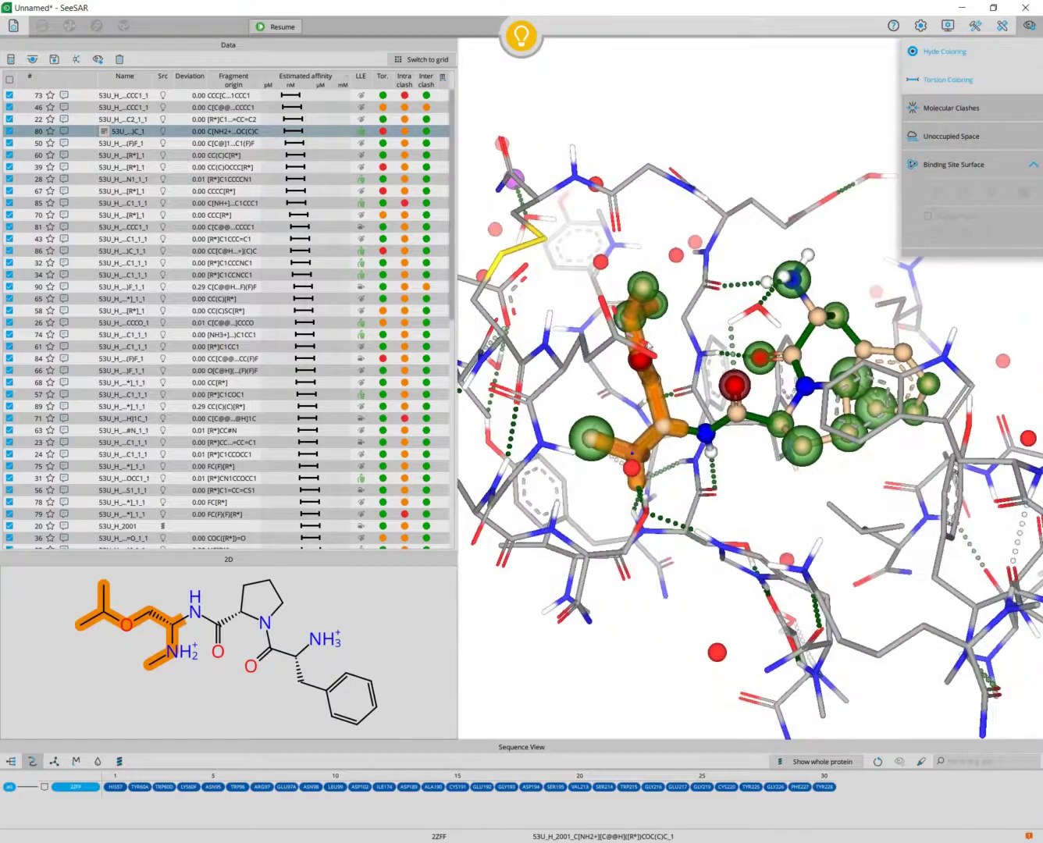
{"action": "left_click_drag", "start_coordinate": [674, 358], "coordinate": [756, 361]}
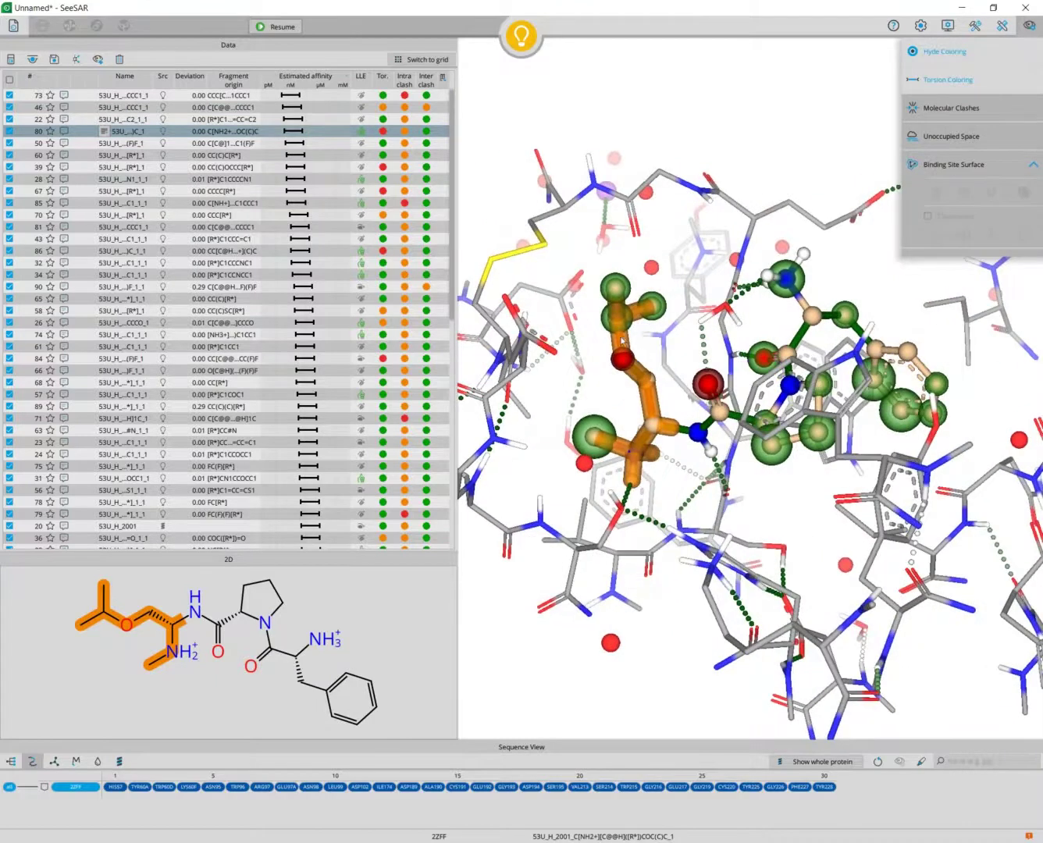
{"action": "mouse_move", "coordinate": [621, 342]}
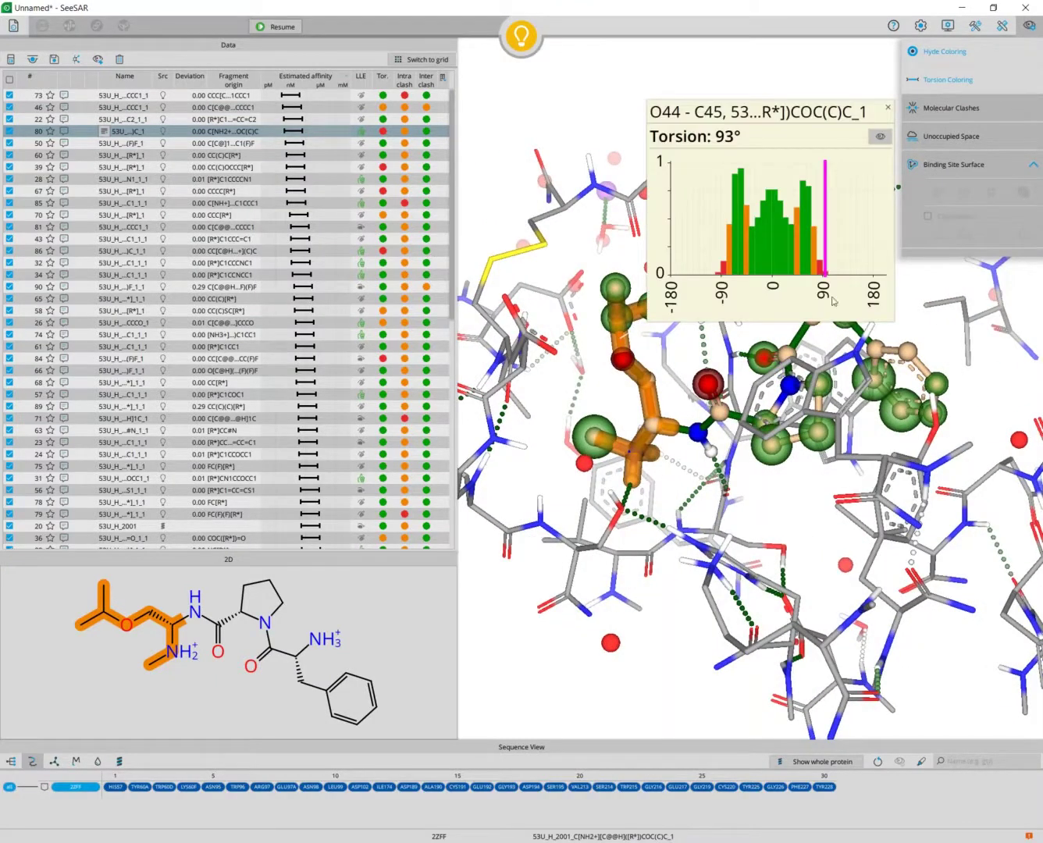
{"action": "left_click_drag", "start_coordinate": [848, 119], "coordinate": [812, 117]}
{"action": "left_click", "coordinate": [850, 110]}
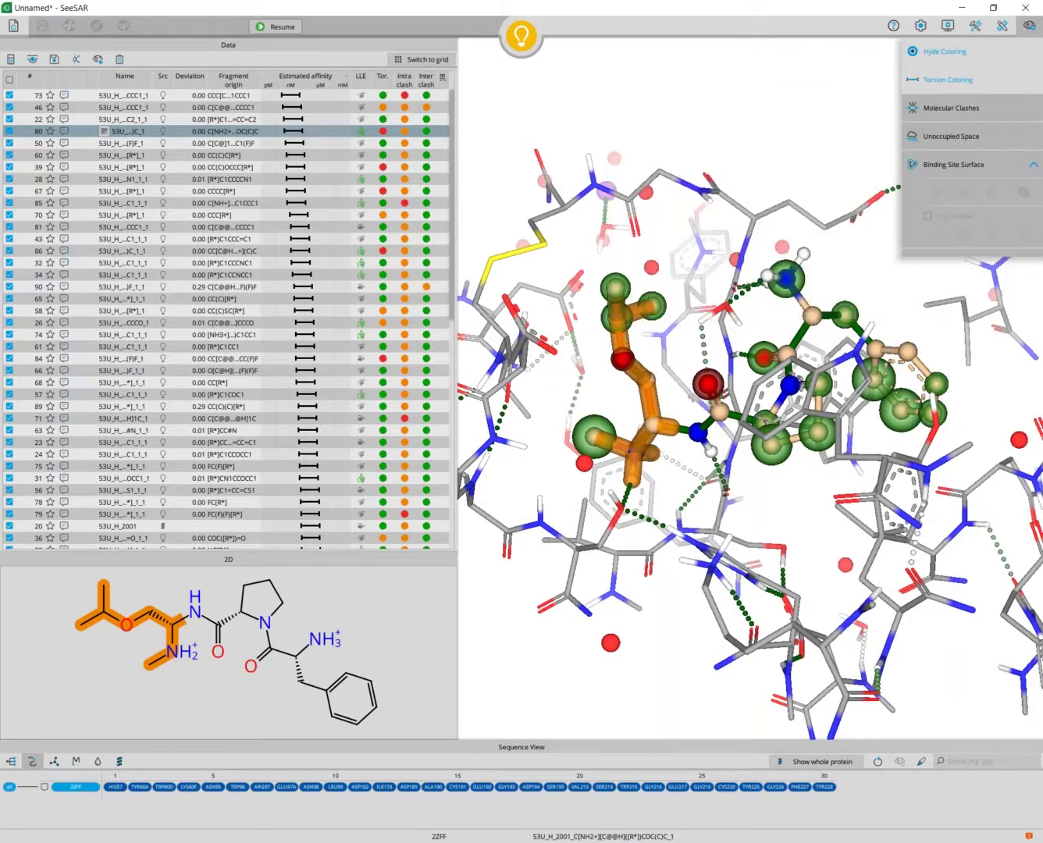
Examine the grown fragments and interactions of analogs 50, 60, 39 and 28 in the binding site
{"action": "left_click", "coordinate": [210, 144]}
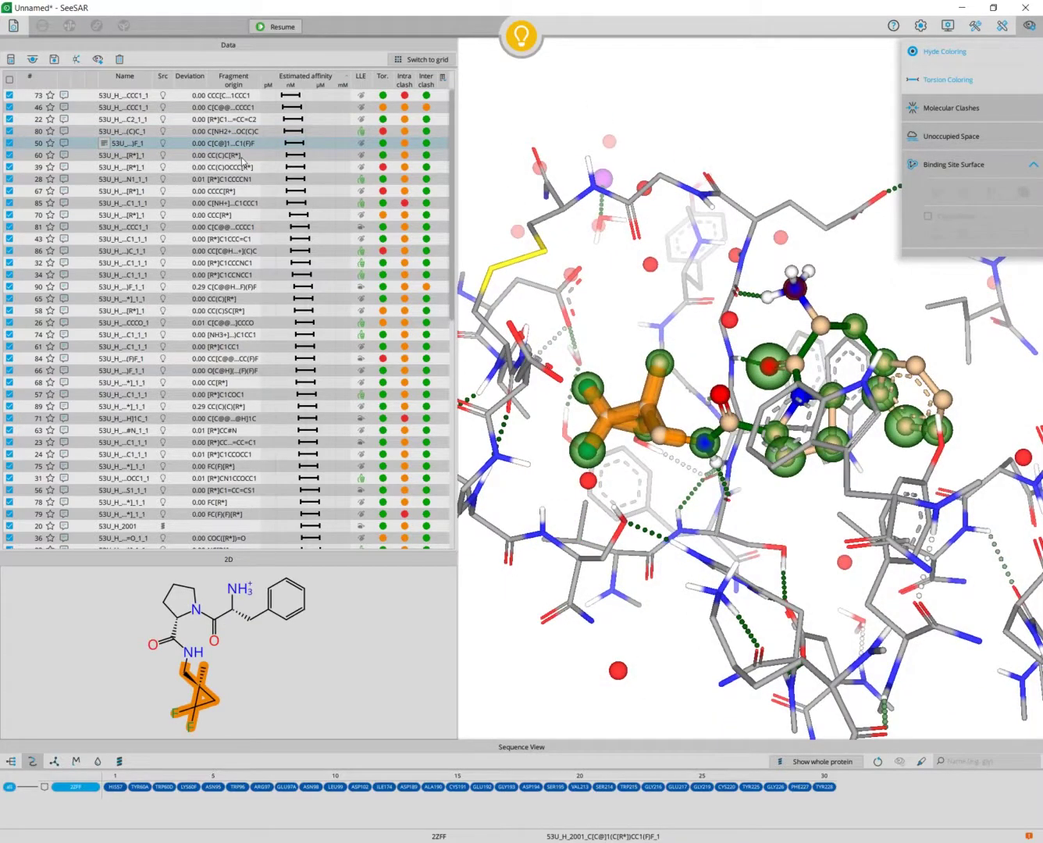
{"action": "left_click", "coordinate": [242, 156]}
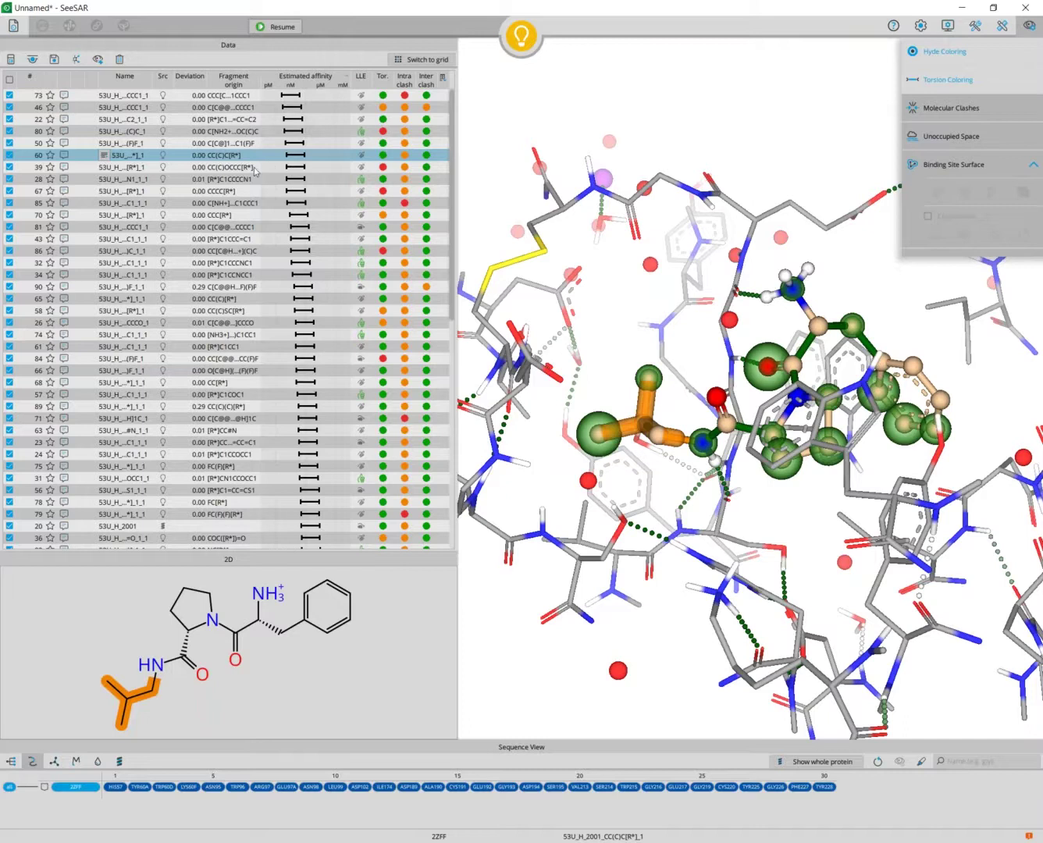
{"action": "left_click", "coordinate": [239, 169]}
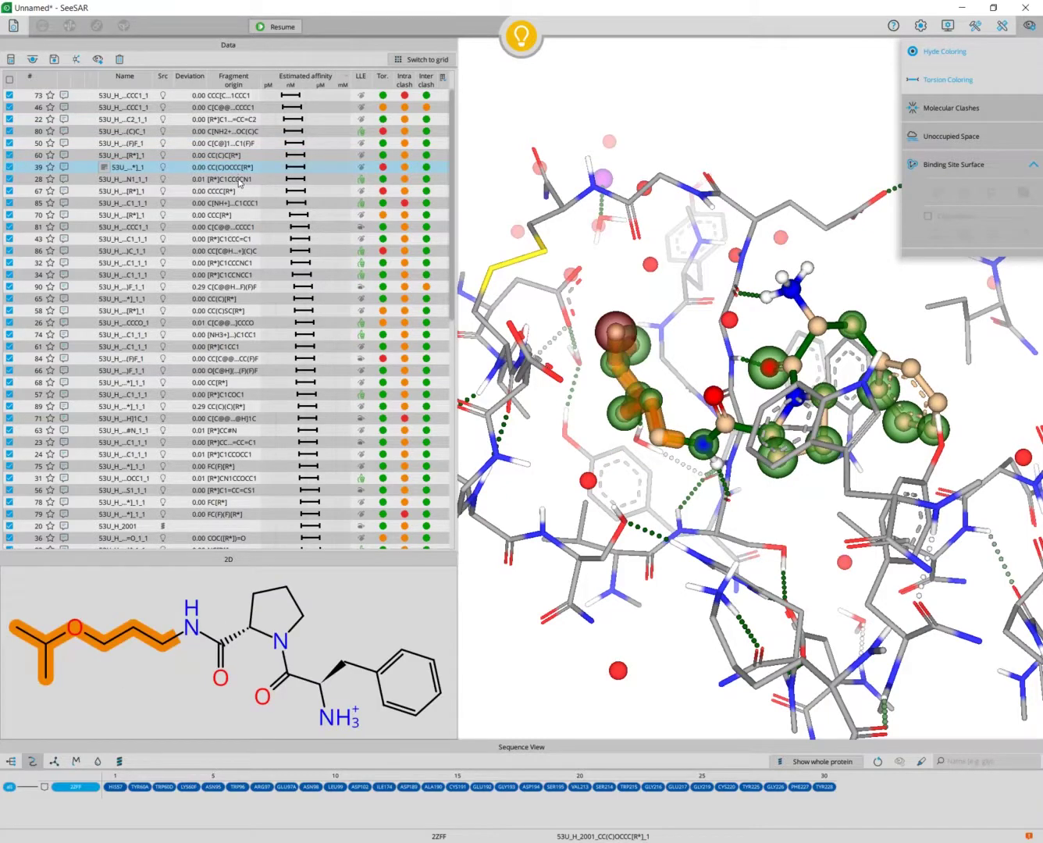
{"action": "left_click", "coordinate": [239, 179]}
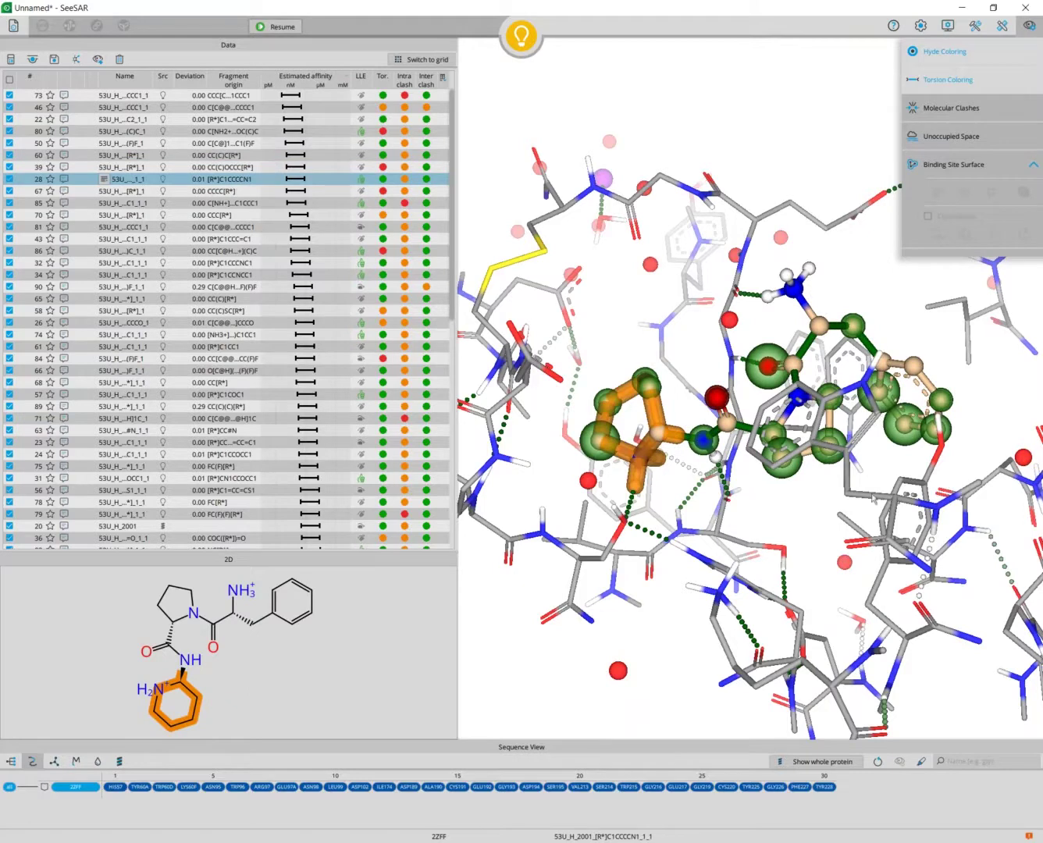
{"action": "left_click_drag", "start_coordinate": [789, 459], "coordinate": [654, 420]}
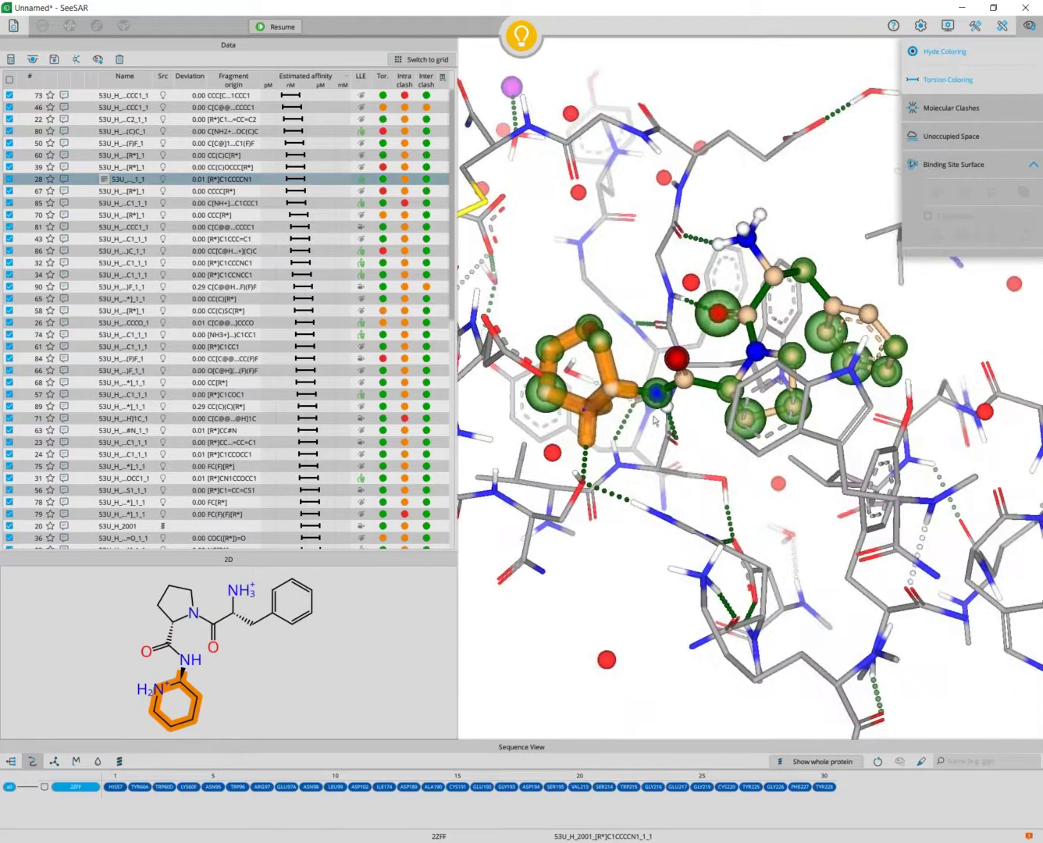
Uncheck all molecules, and check only analogs 28, 73 and 22 while viewing the top analogs in the binding site
{"action": "left_click", "coordinate": [9, 80]}
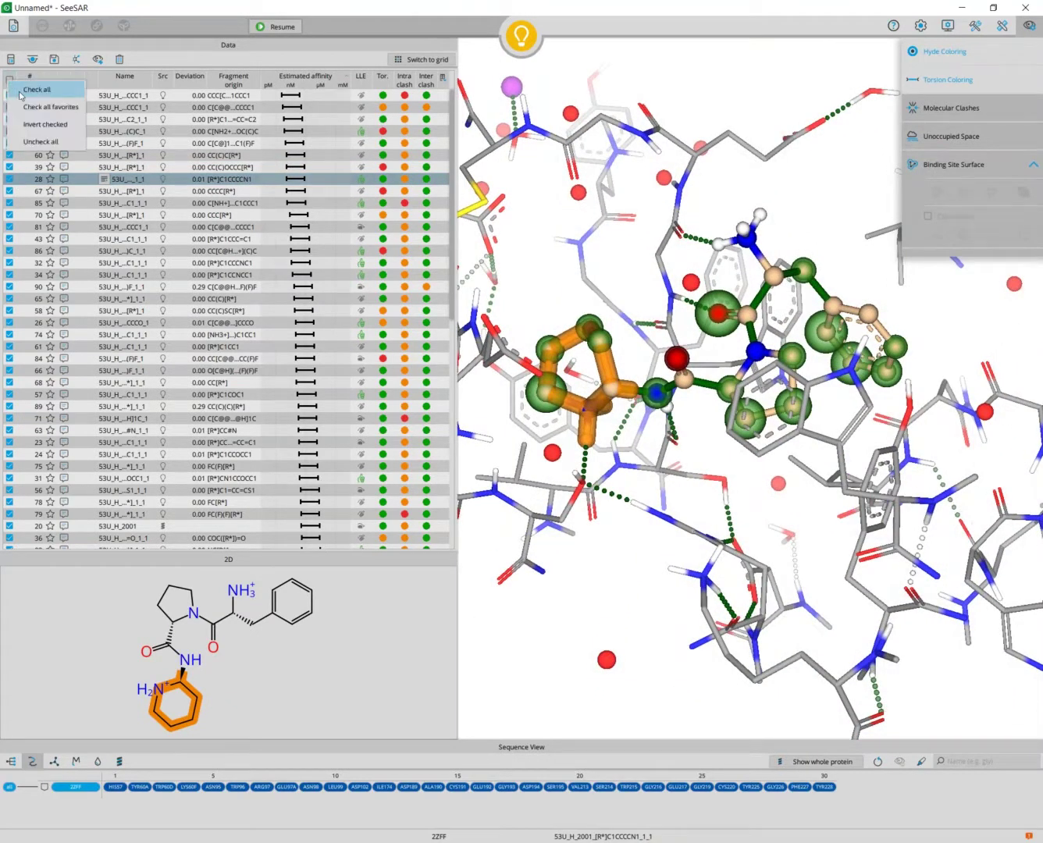
{"action": "left_click", "coordinate": [39, 141]}
{"action": "left_click", "coordinate": [9, 180]}
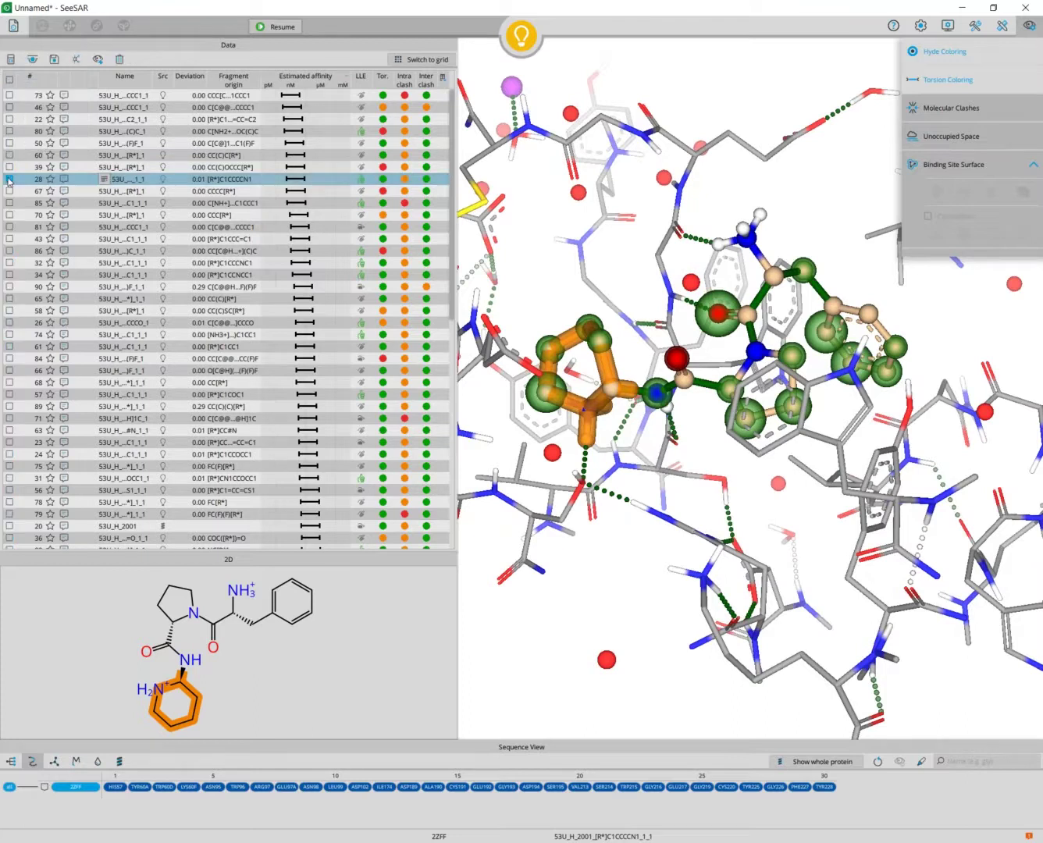
{"action": "left_click", "coordinate": [216, 98]}
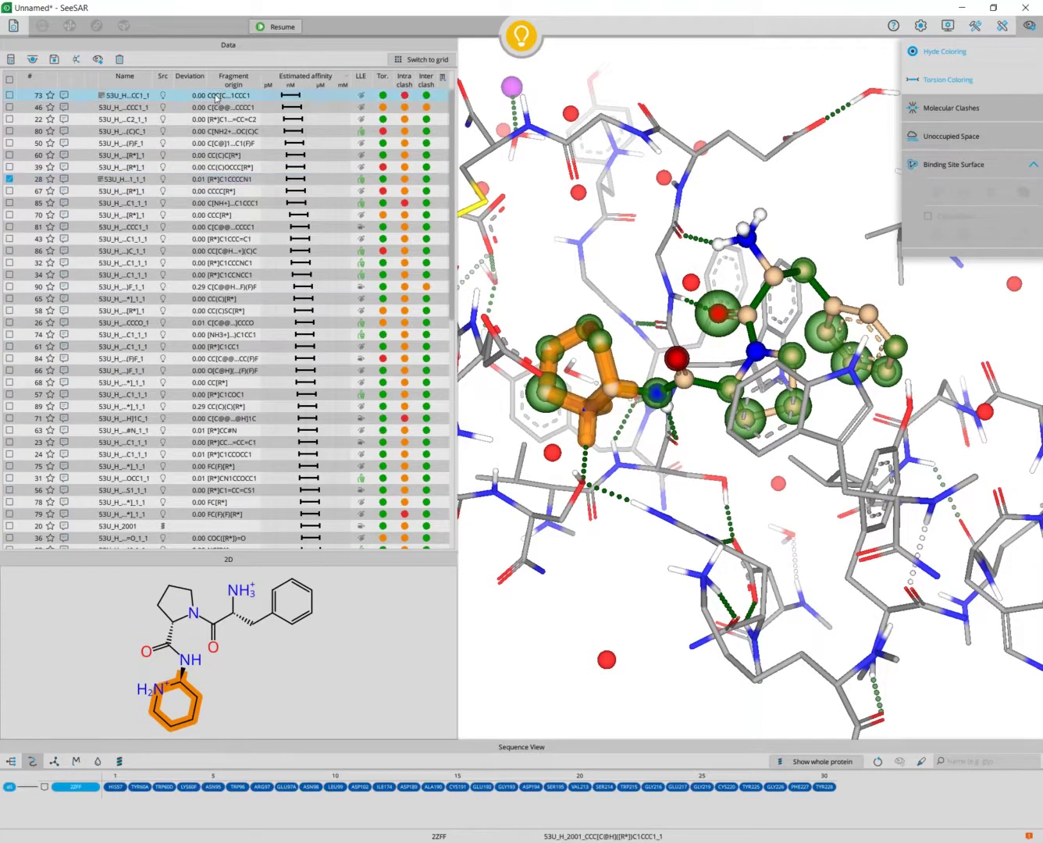
{"action": "left_click", "coordinate": [9, 95]}
{"action": "left_click", "coordinate": [237, 110]}
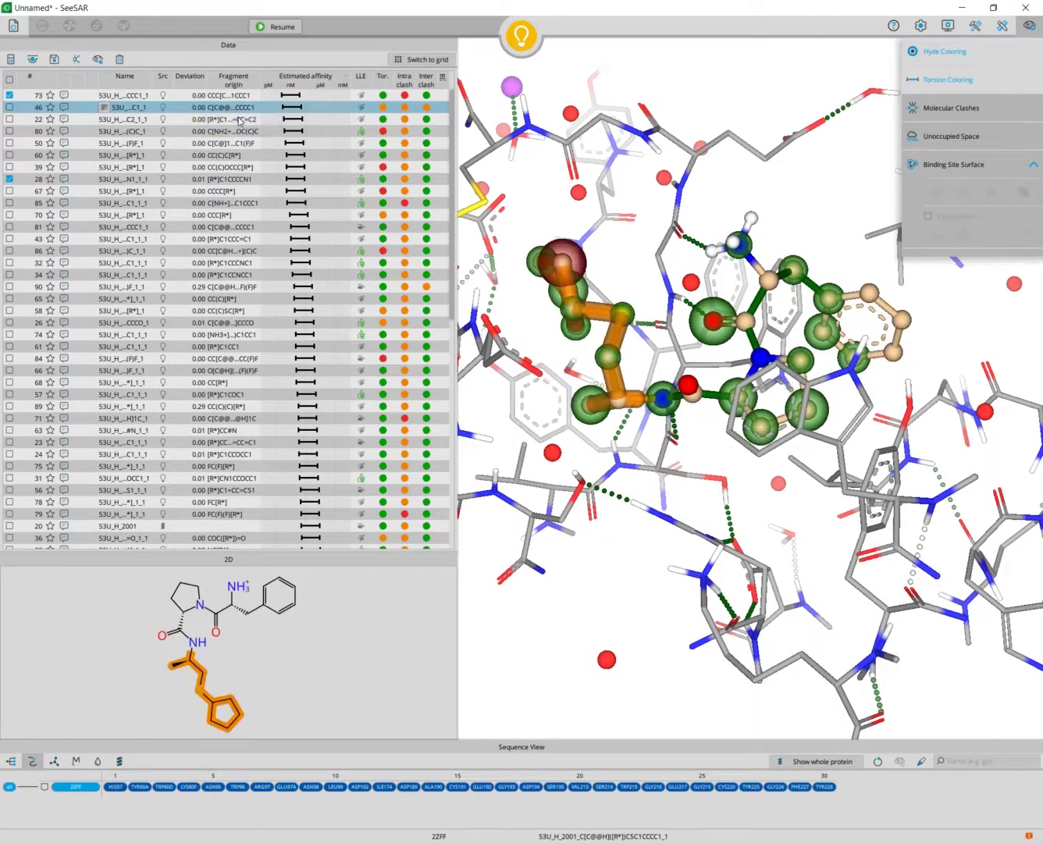
{"action": "left_click", "coordinate": [239, 121]}
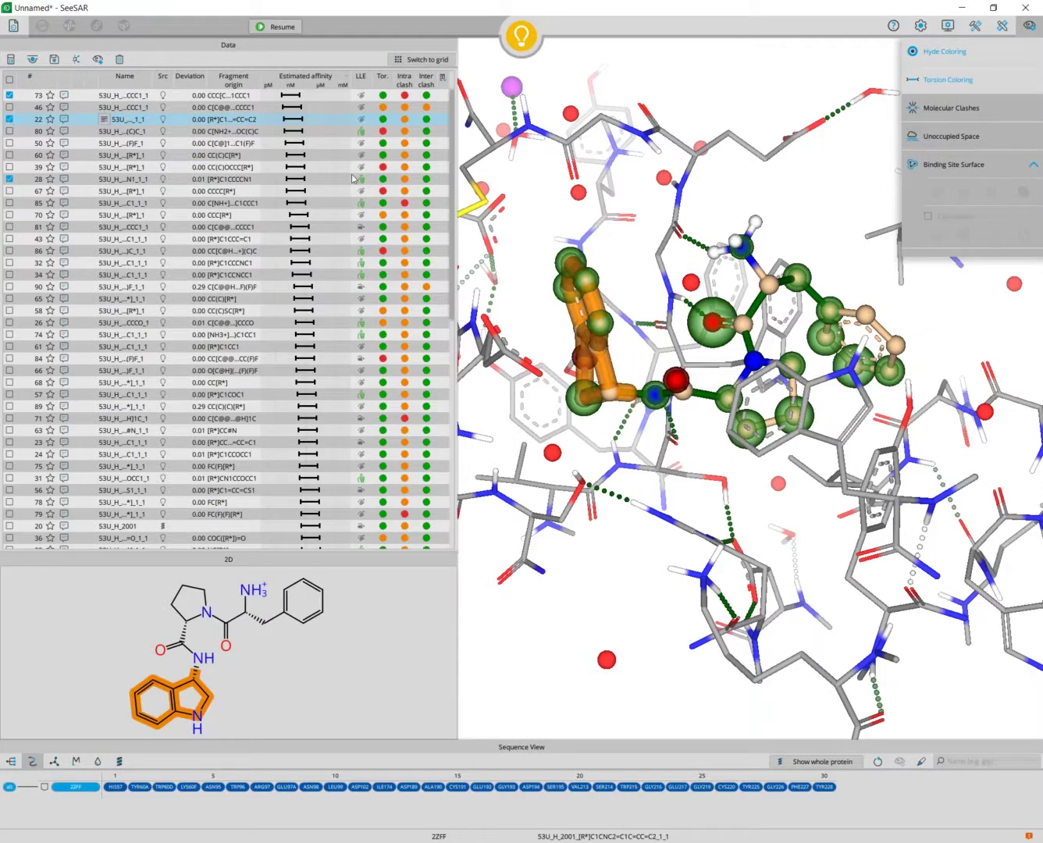
Add the checked analogs to the Analyzer table, and return to Inspirator mode
{"action": "left_click", "coordinate": [521, 40]}
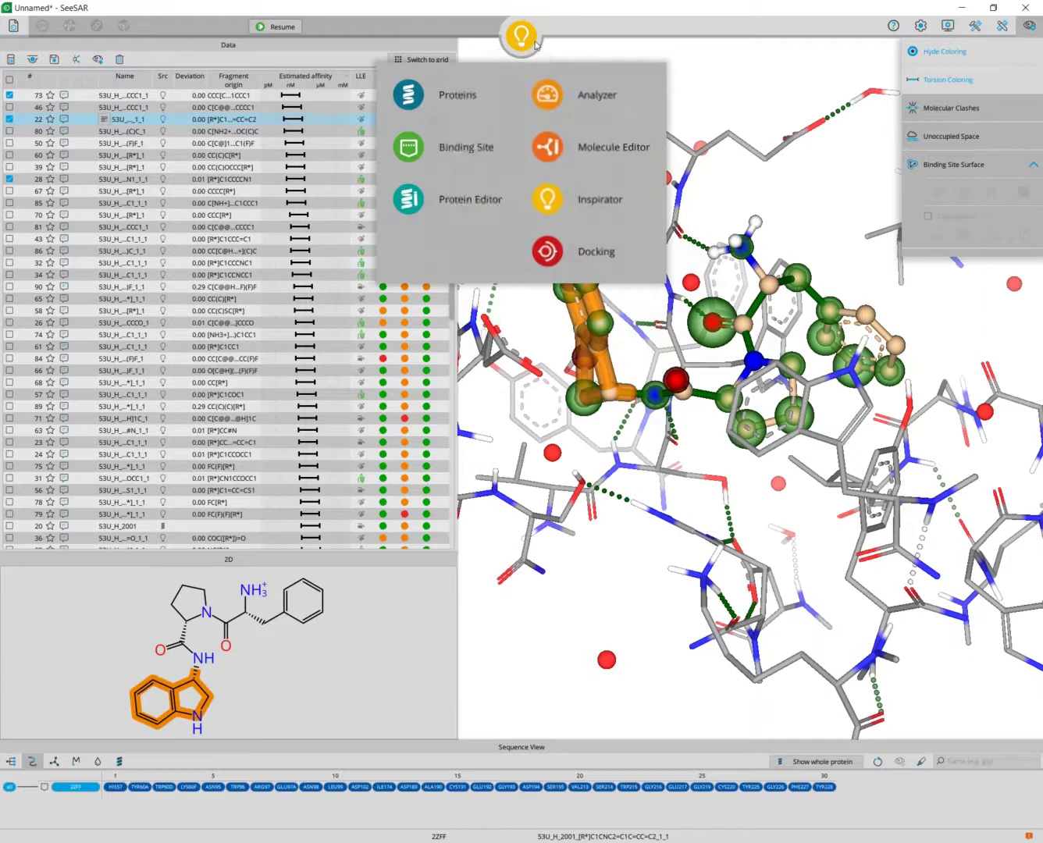
{"action": "left_click", "coordinate": [549, 97]}
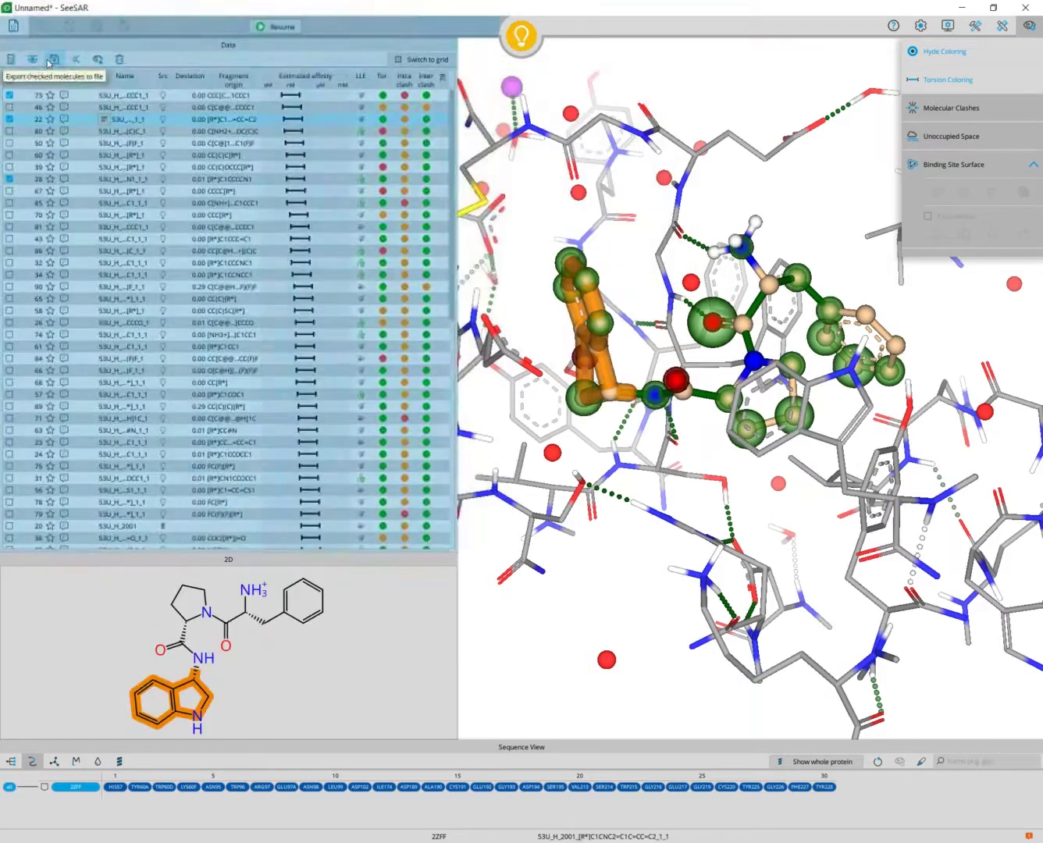
{"action": "left_click", "coordinate": [34, 61]}
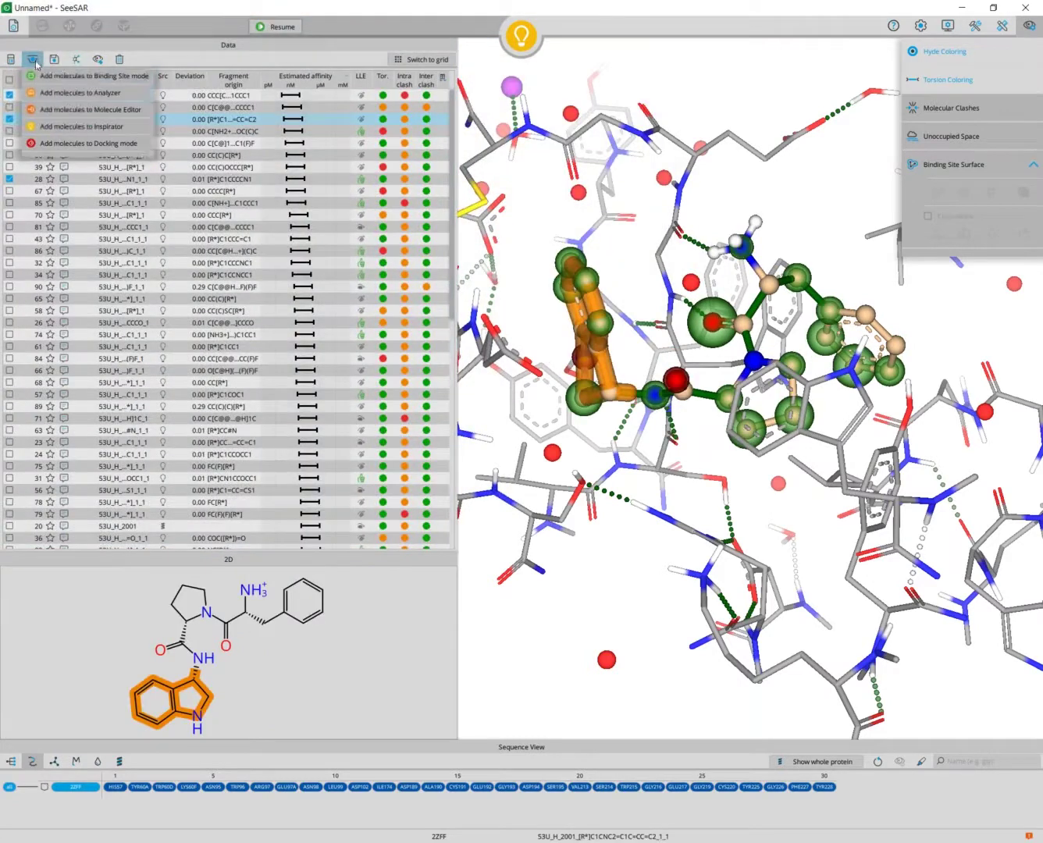
{"action": "left_click", "coordinate": [89, 95]}
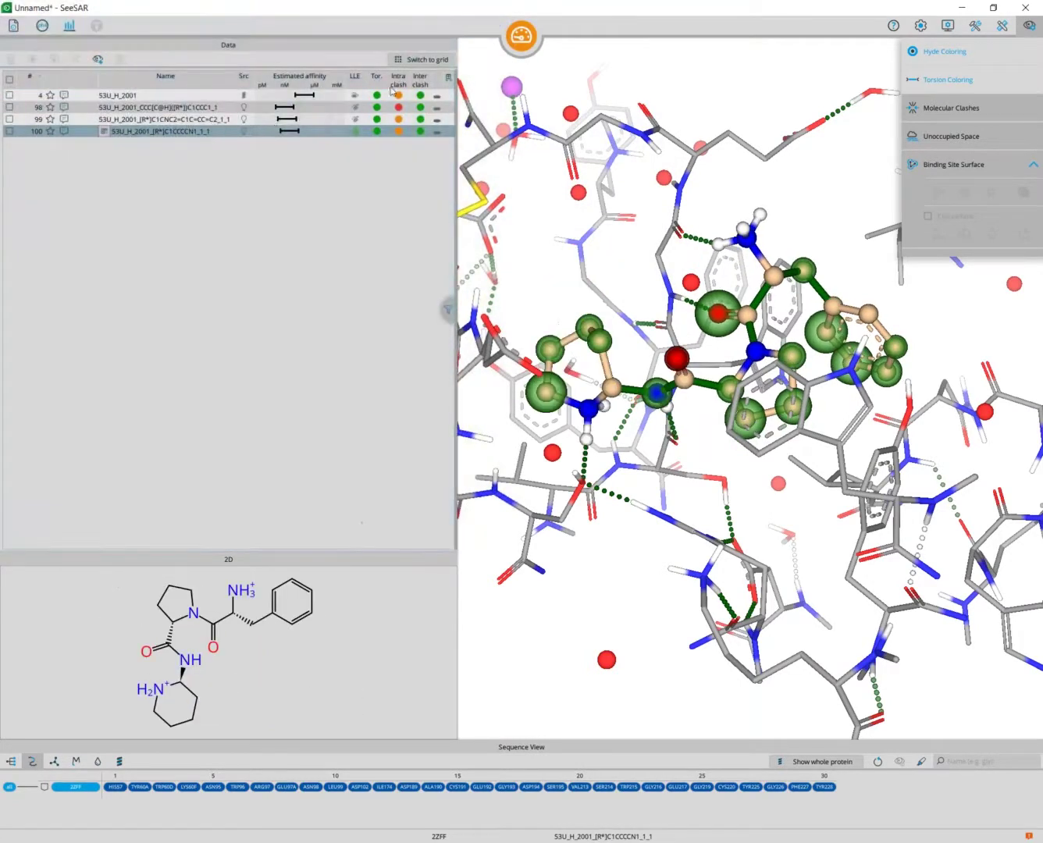
{"action": "left_click", "coordinate": [531, 25]}
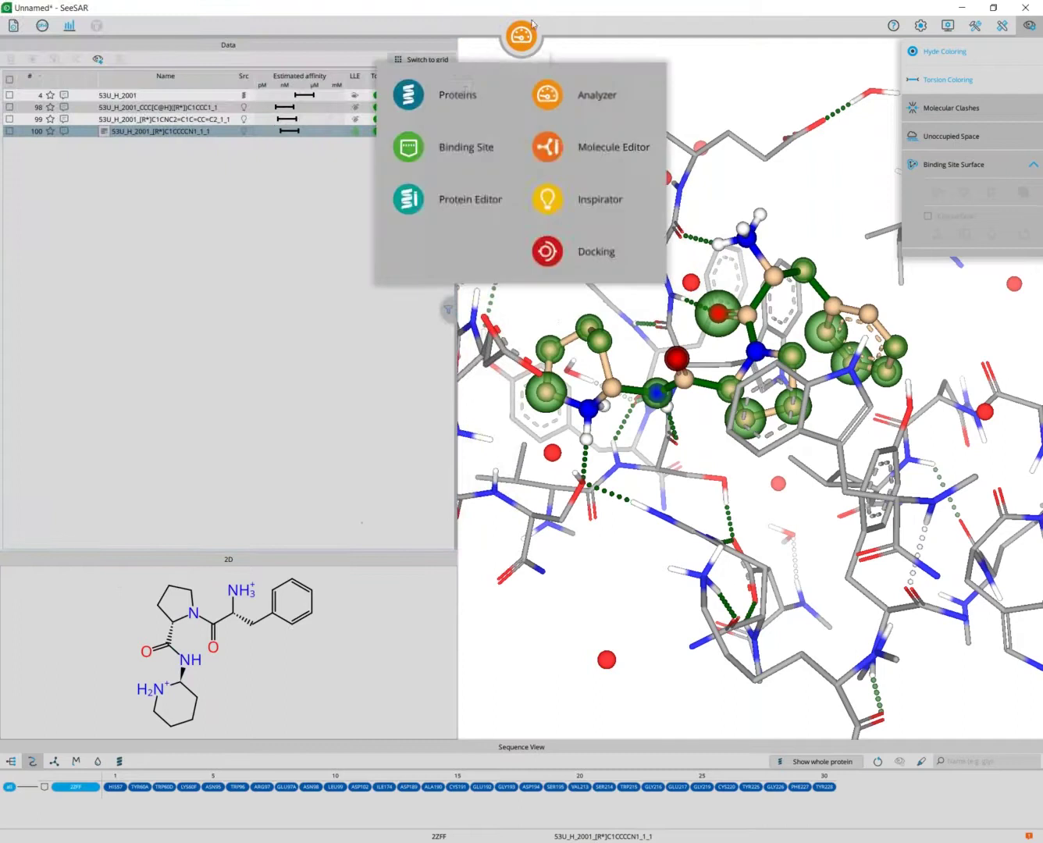
{"action": "left_click", "coordinate": [595, 201]}
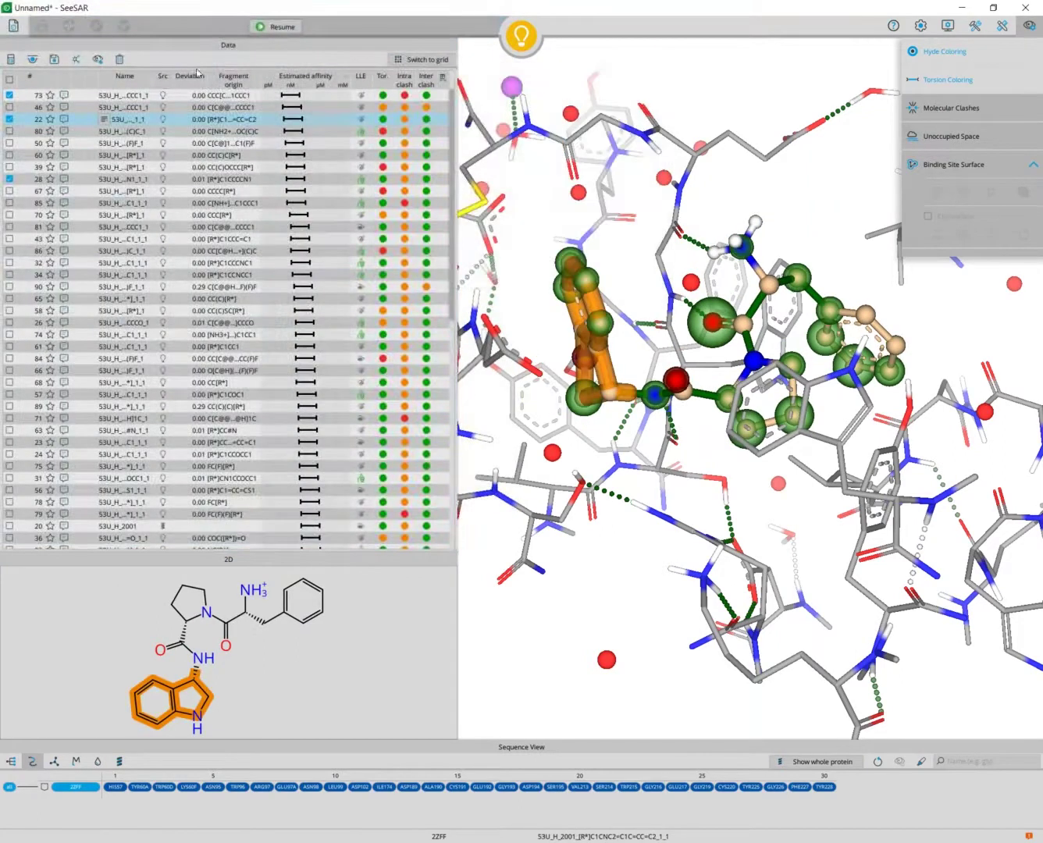
Resume editing the original ligand and select the benzyl CH2–NH bond and the acyl carbon–proline nitrogen bond enclosing the core
{"action": "left_click", "coordinate": [289, 30]}
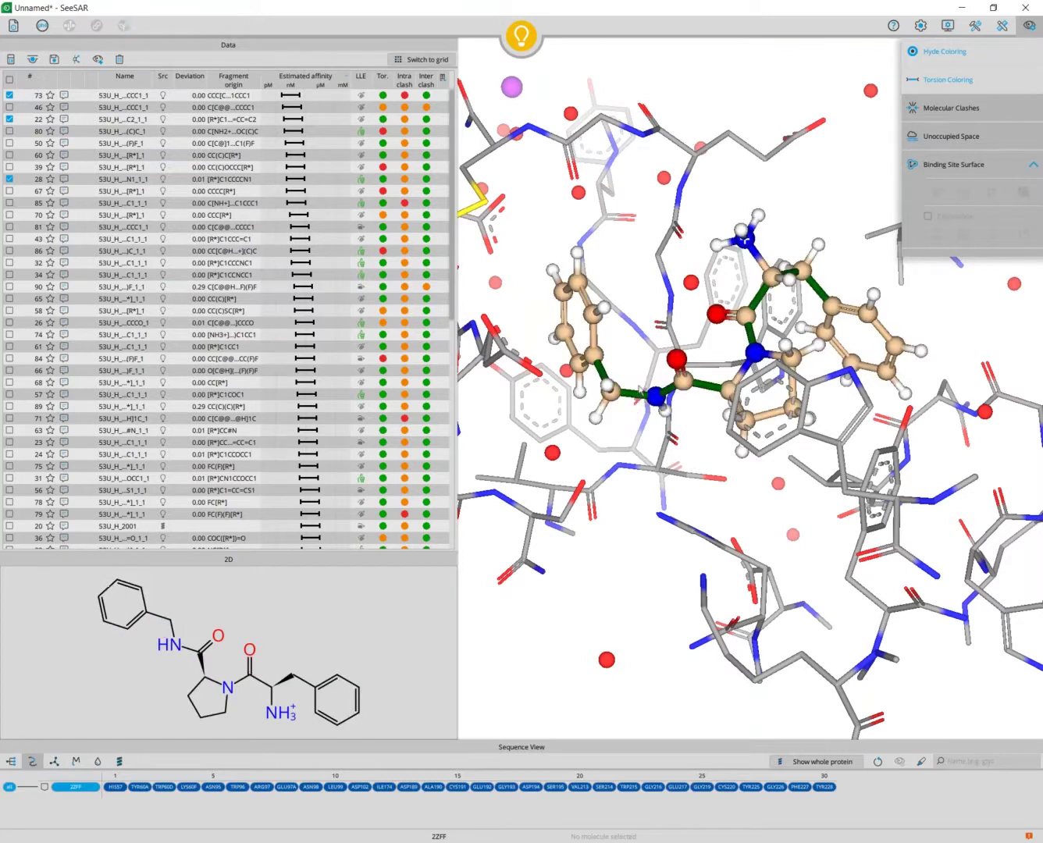
{"action": "left_click", "coordinate": [637, 398]}
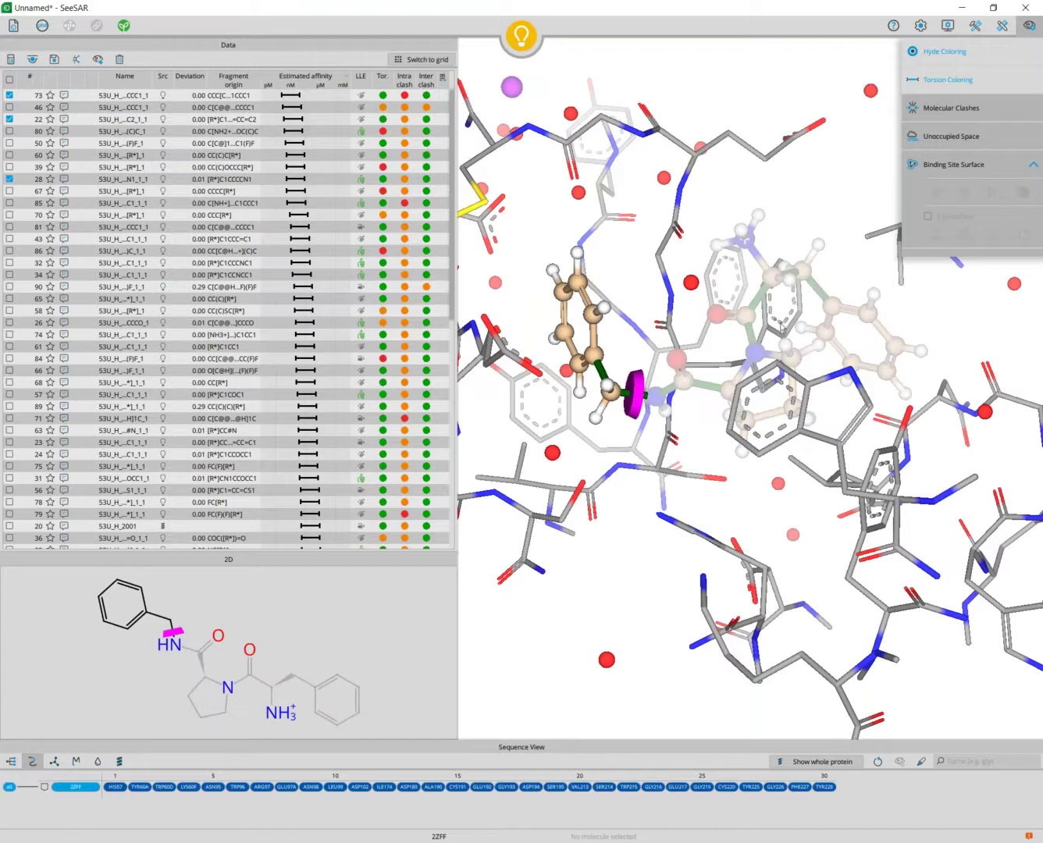
{"action": "mouse_move", "coordinate": [782, 328]}
{"action": "right_mouse_down"}
{"action": "mouse_move", "coordinate": [758, 336]}
{"action": "mouse_move", "coordinate": [766, 370]}
{"action": "right_mouse_up"}
{"action": "left_click", "coordinate": [715, 366]}
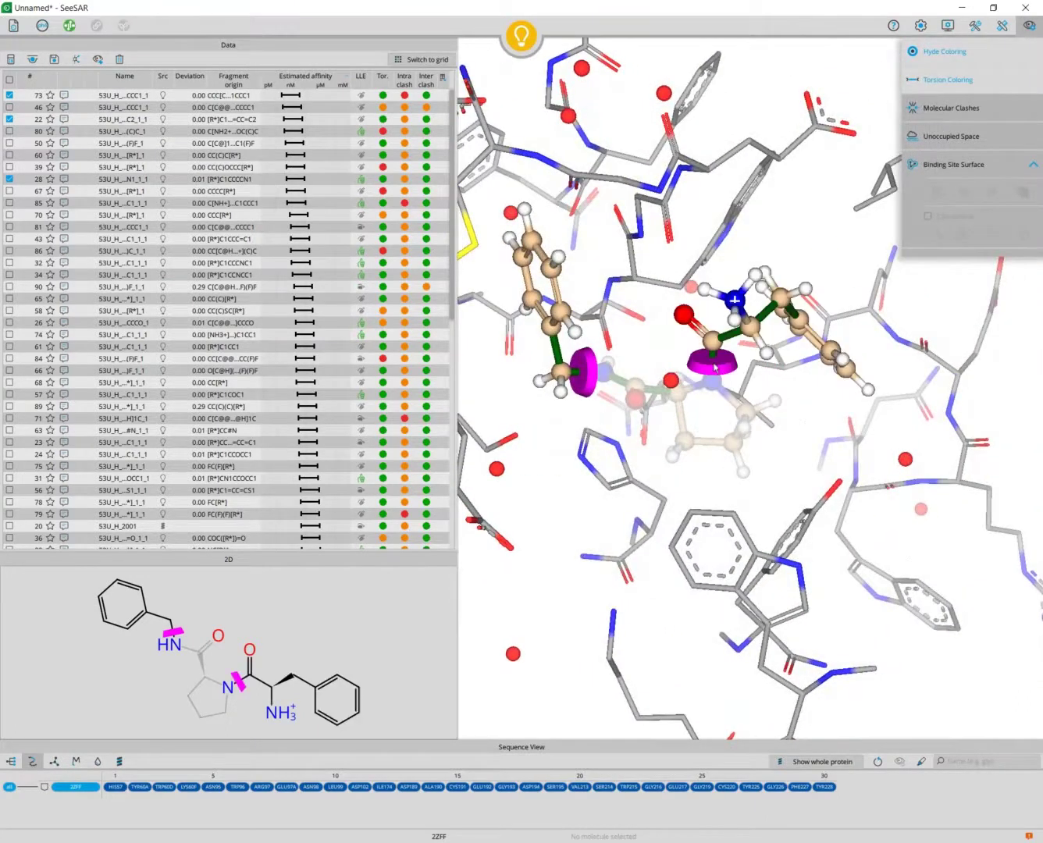
{"action": "right_click_drag", "start_coordinate": [673, 588], "coordinate": [720, 420]}
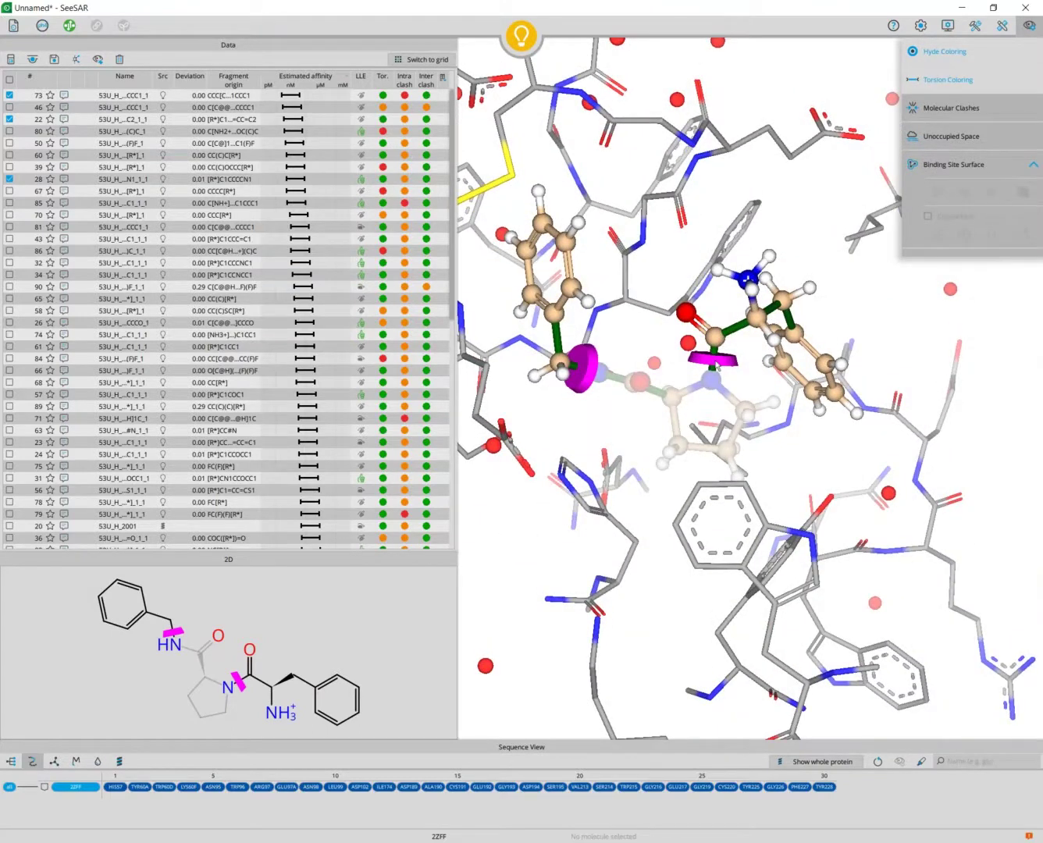
{"action": "right_click_drag", "start_coordinate": [616, 377], "coordinate": [600, 364]}
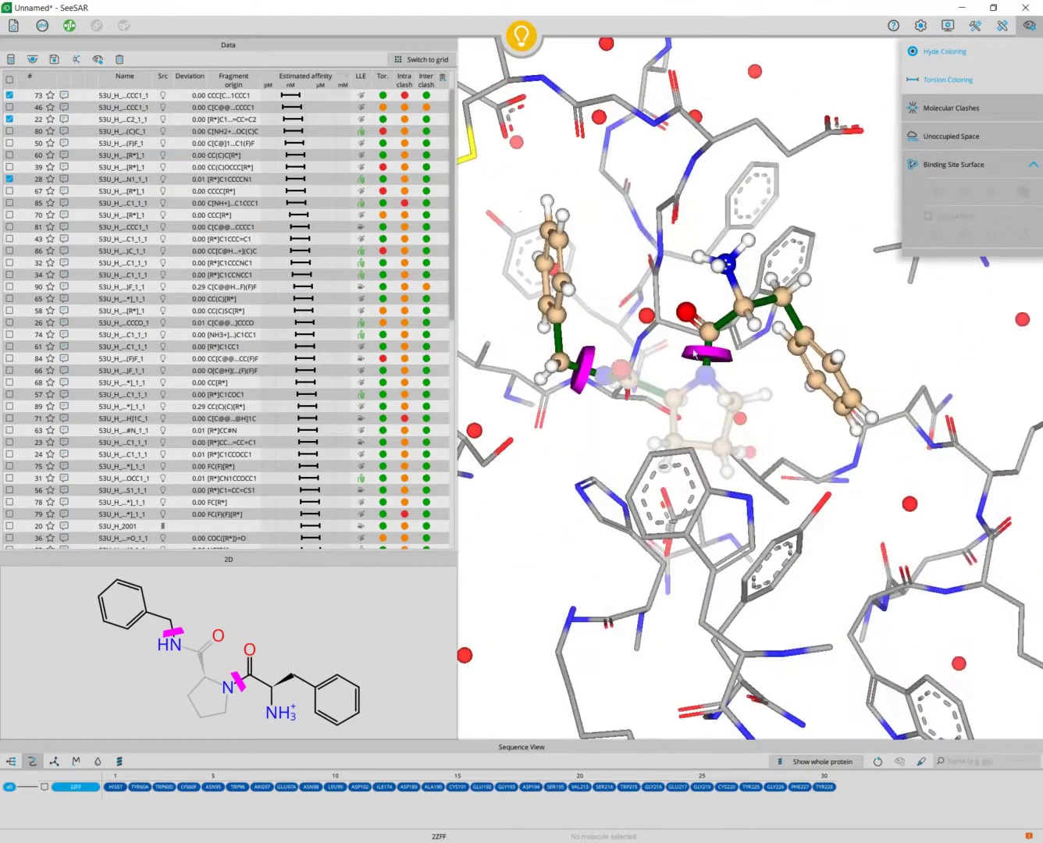
{"action": "right_click_drag", "start_coordinate": [749, 373], "coordinate": [774, 387]}
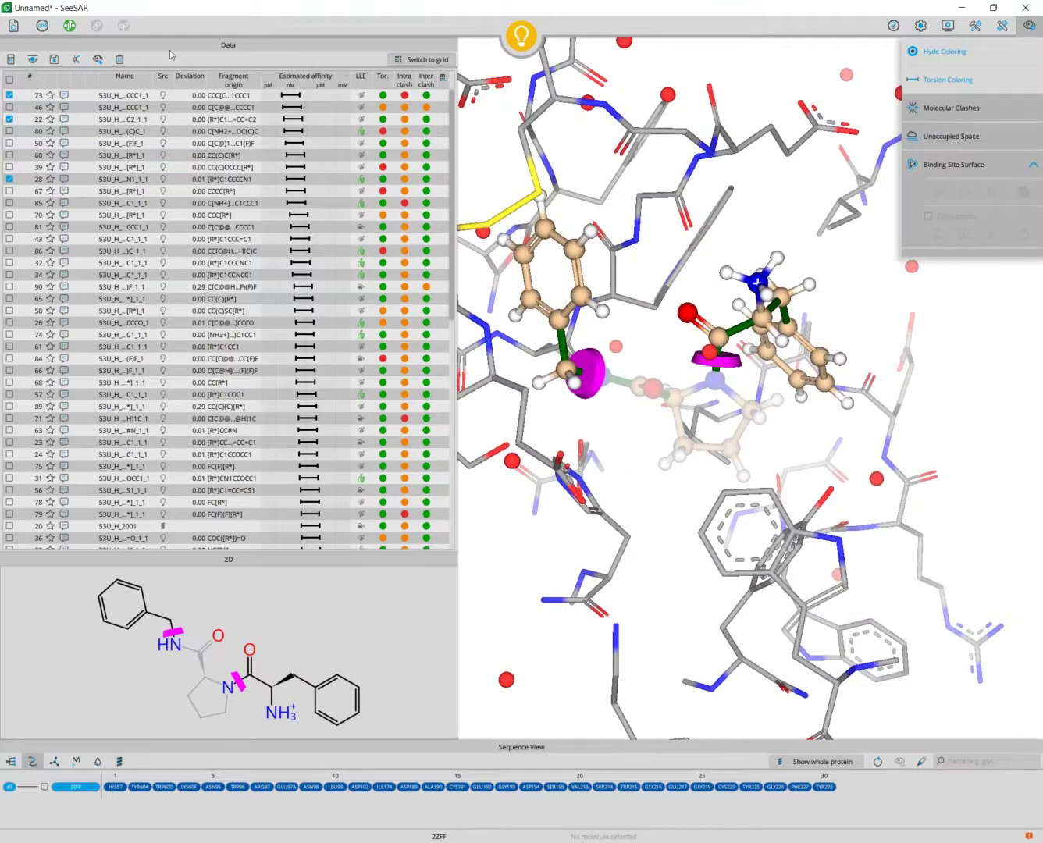
Run a core replacement between the two selected bonds, and sort the molecules by number to locate the new ones
{"action": "left_click", "coordinate": [70, 28]}
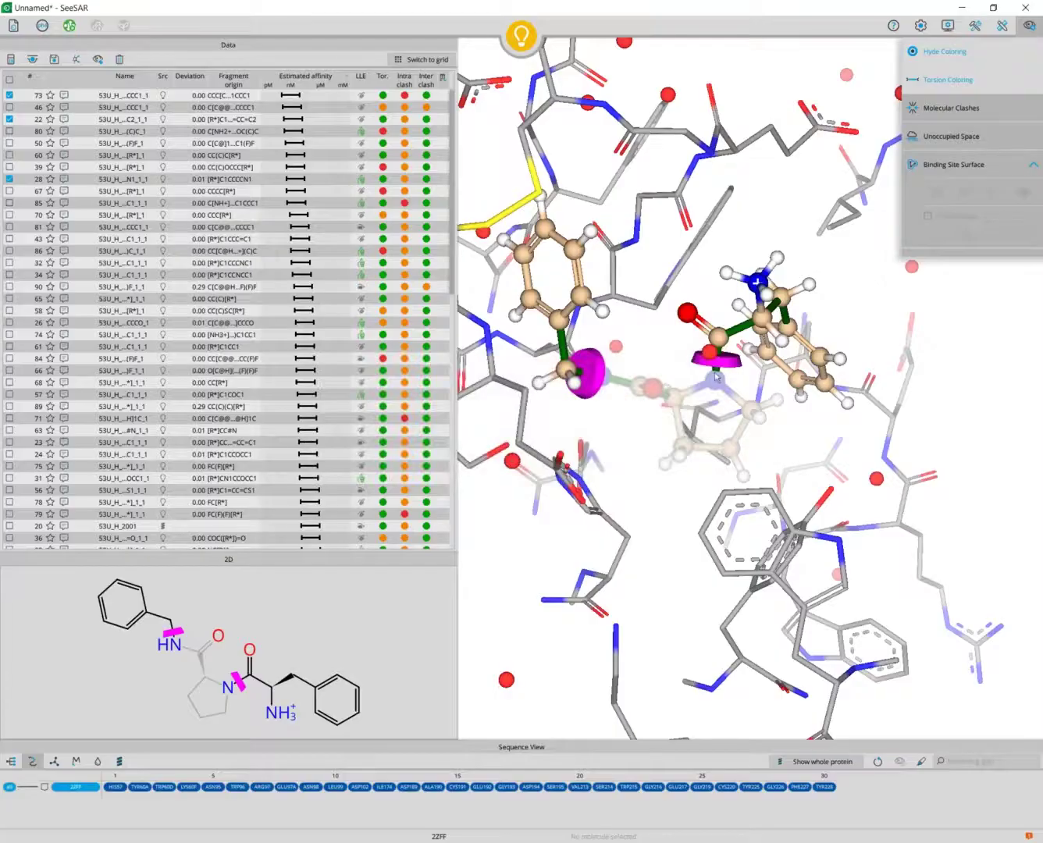
{"action": "left_click_drag", "start_coordinate": [606, 382], "coordinate": [598, 381]}
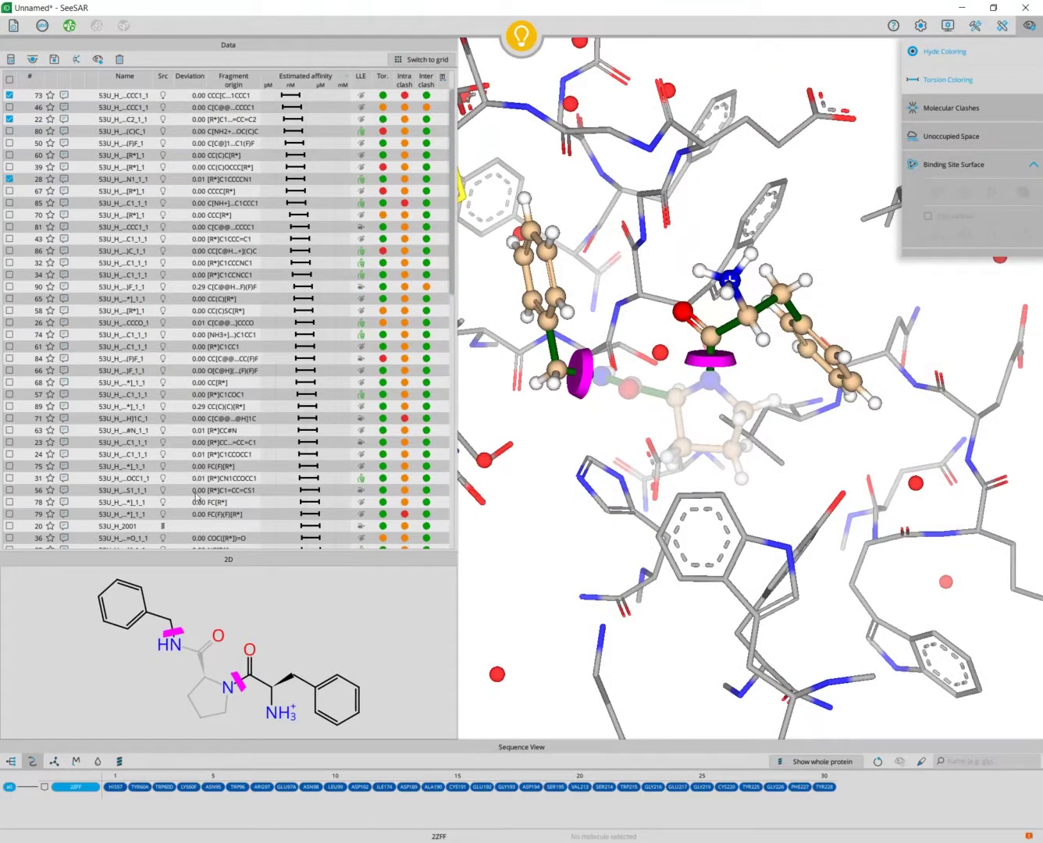
{"action": "left_click", "coordinate": [34, 80]}
{"action": "scroll", "coordinate": [130, 301], "scroll_direction": "down", "scroll_amount": 5}
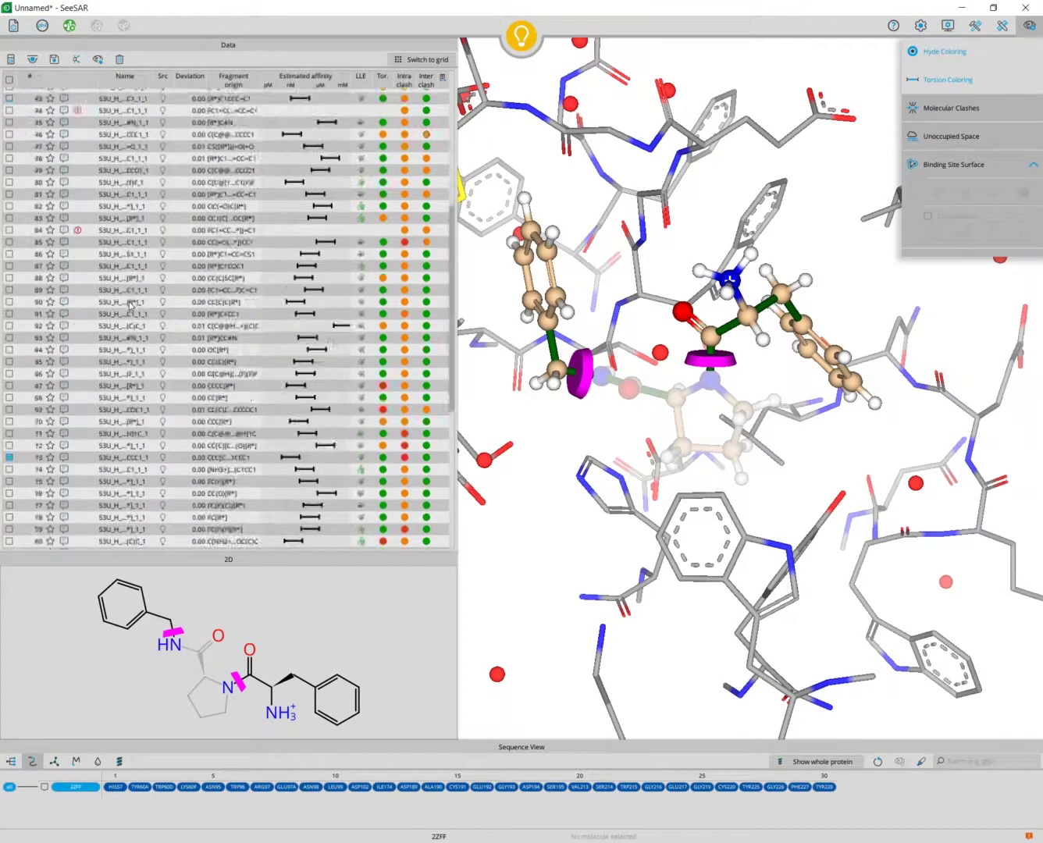
{"action": "scroll", "coordinate": [130, 305], "scroll_direction": "down", "scroll_amount": 9}
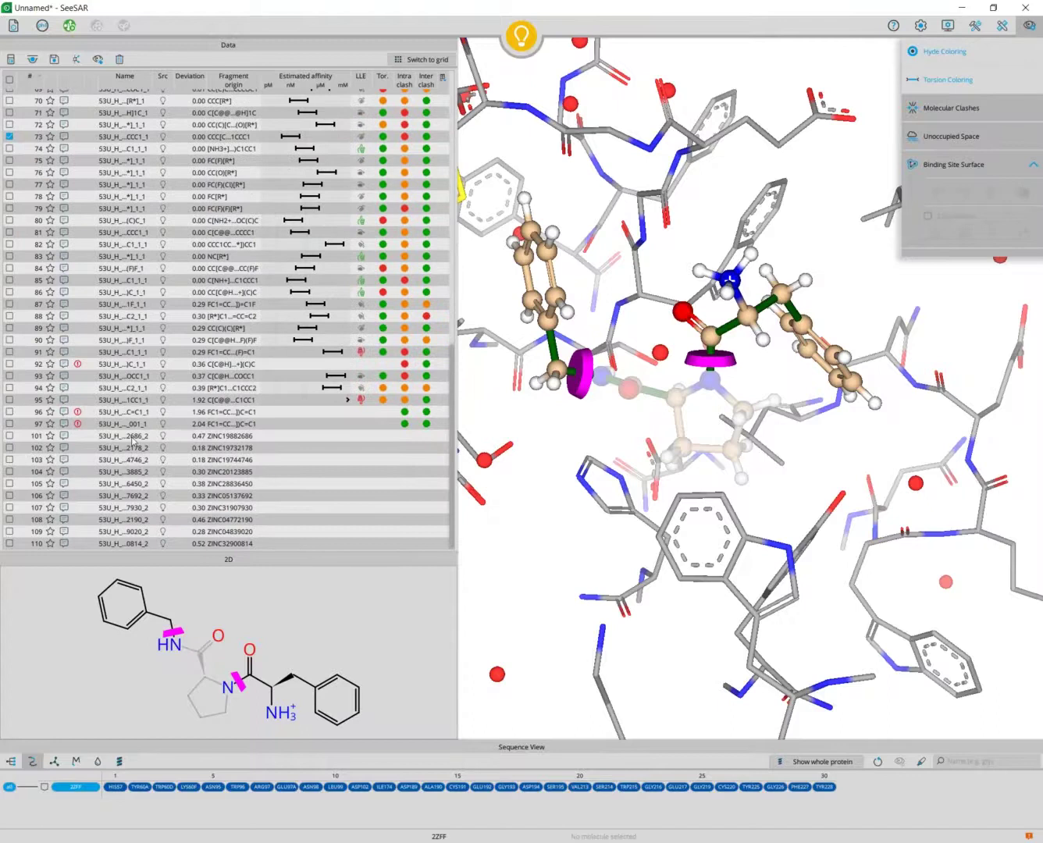
Examine the replaced cores of molecules 101, 102 and 103 in the binding site
{"action": "left_click", "coordinate": [132, 438]}
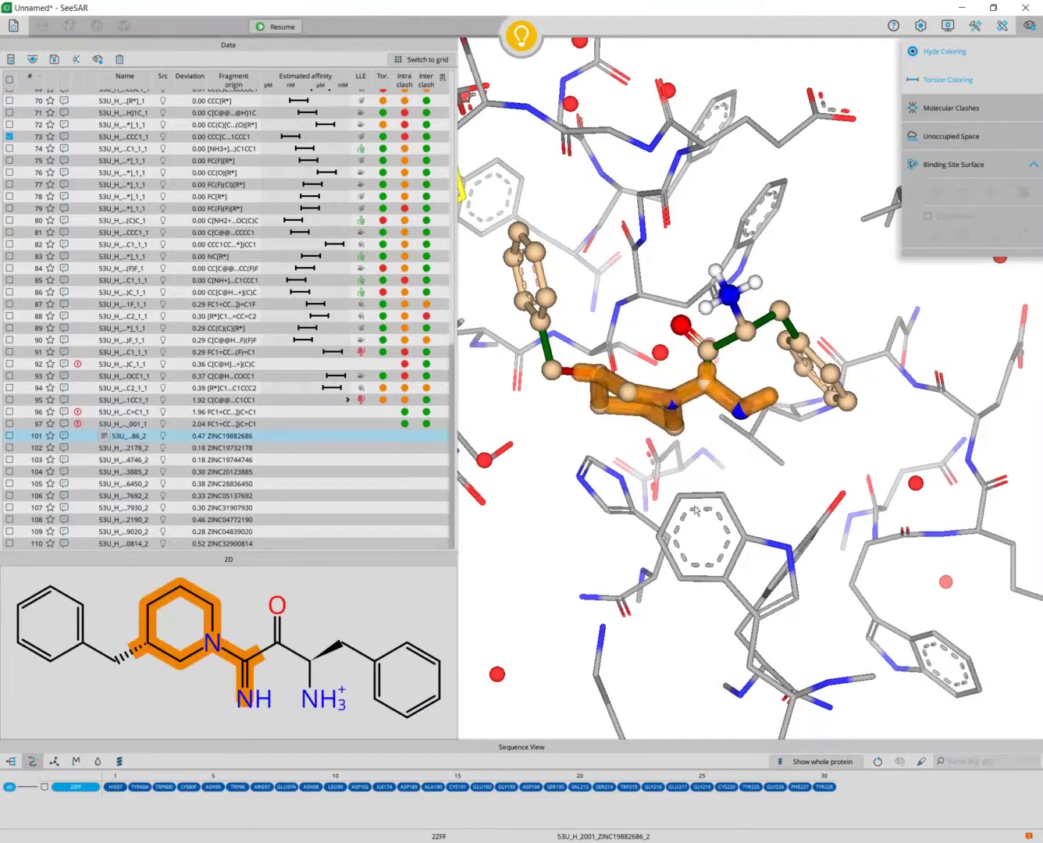
{"action": "left_click", "coordinate": [116, 449]}
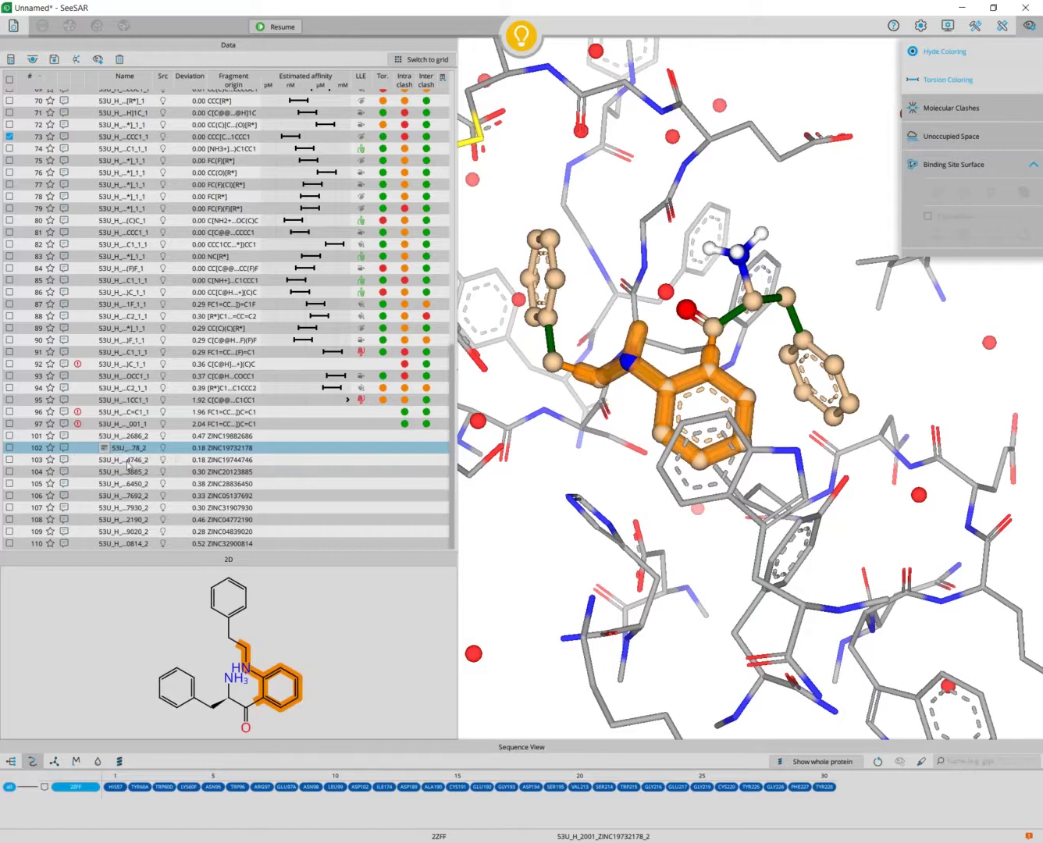
{"action": "left_click", "coordinate": [123, 459]}
Check core-replacement molecules 101 to 110 as well, and calculate estimated affinities for the checked molecules
{"action": "left_click", "coordinate": [9, 436]}
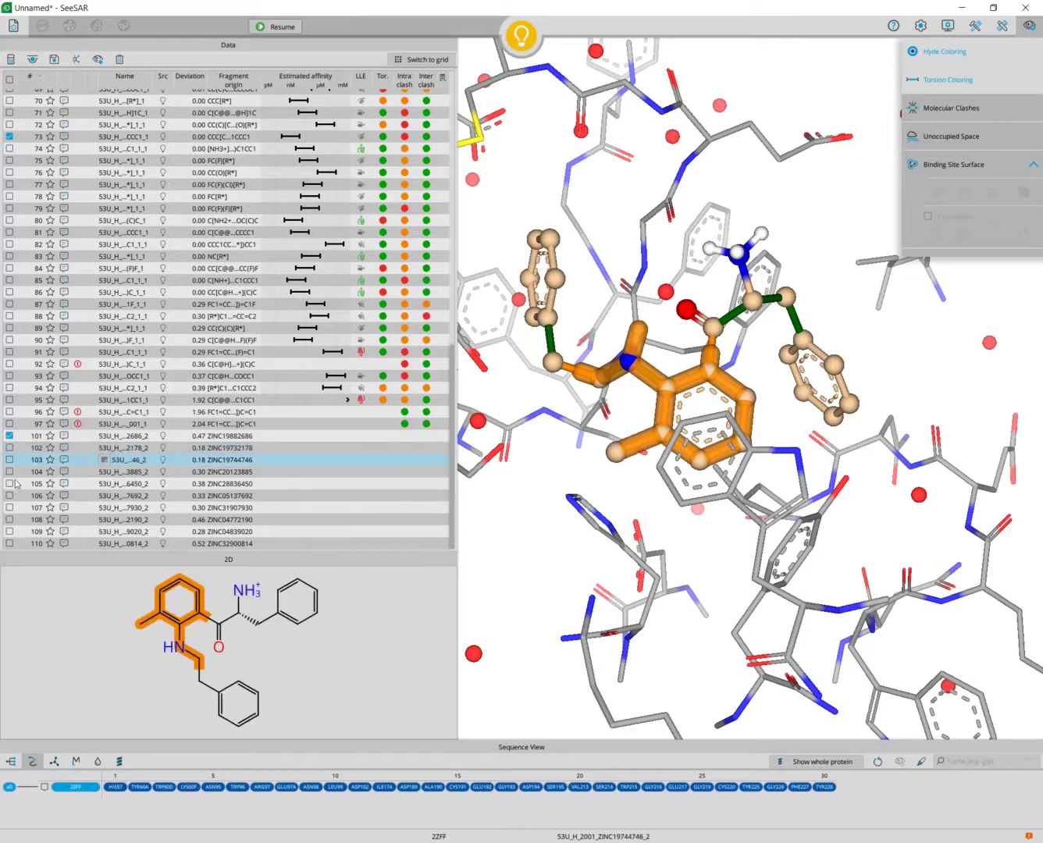
{"action": "left_click", "coordinate": [9, 544], "text": "shift"}
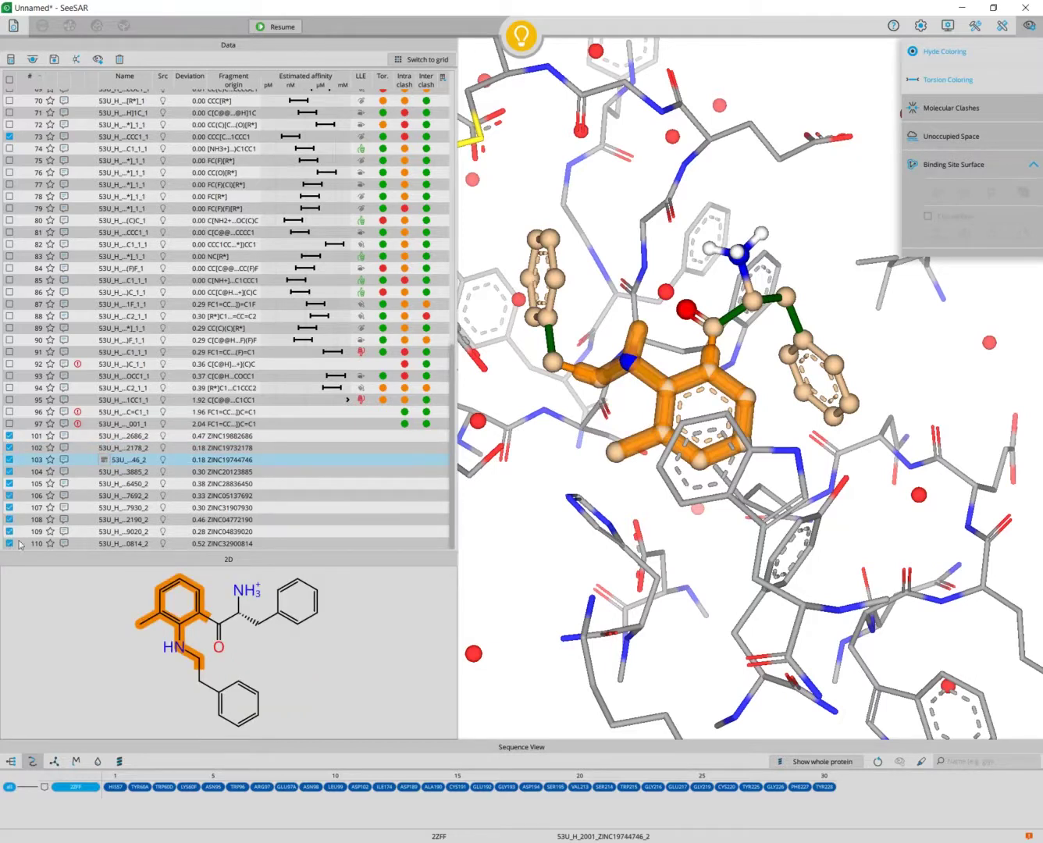
{"action": "left_click", "coordinate": [14, 61]}
{"action": "left_click", "coordinate": [35, 72]}
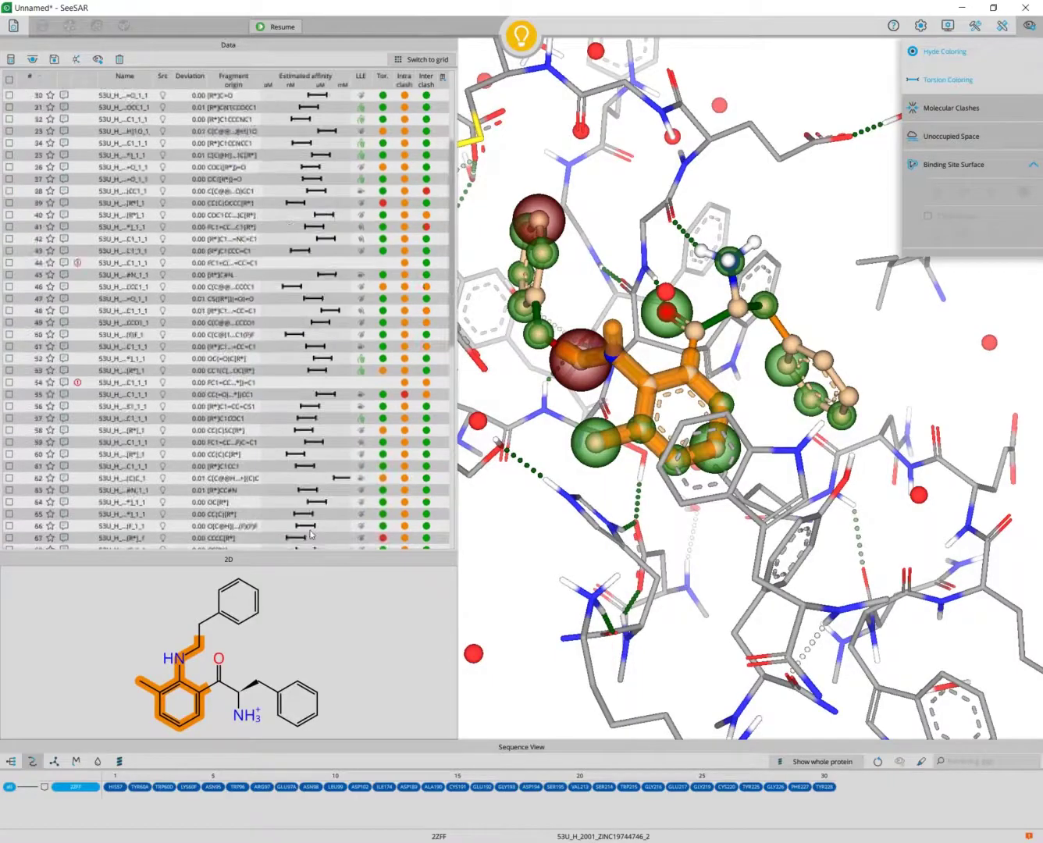
Examine the estimated affinities and HYDE-colored poses of core-replacement molecules 101, 102, 103 and 110
{"action": "scroll", "coordinate": [308, 534], "scroll_direction": "down", "scroll_amount": 10}
{"action": "scroll", "coordinate": [308, 468], "scroll_direction": "down", "scroll_amount": 6}
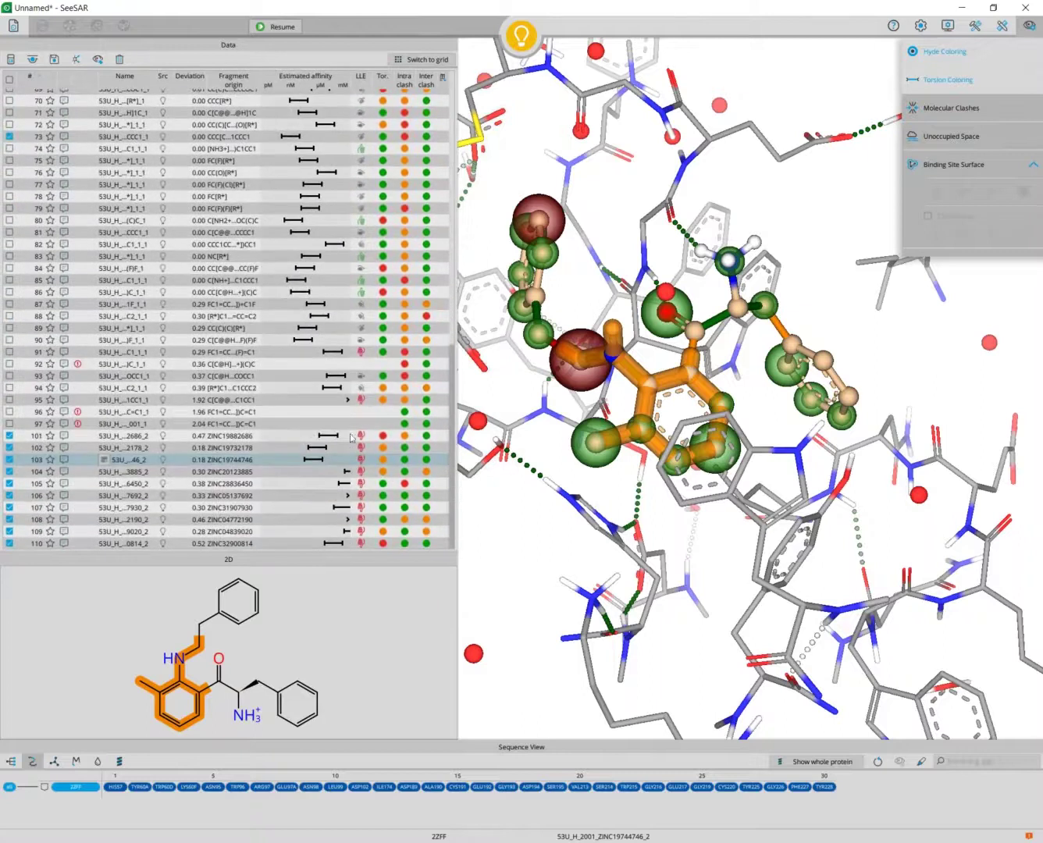
{"action": "left_click", "coordinate": [227, 437]}
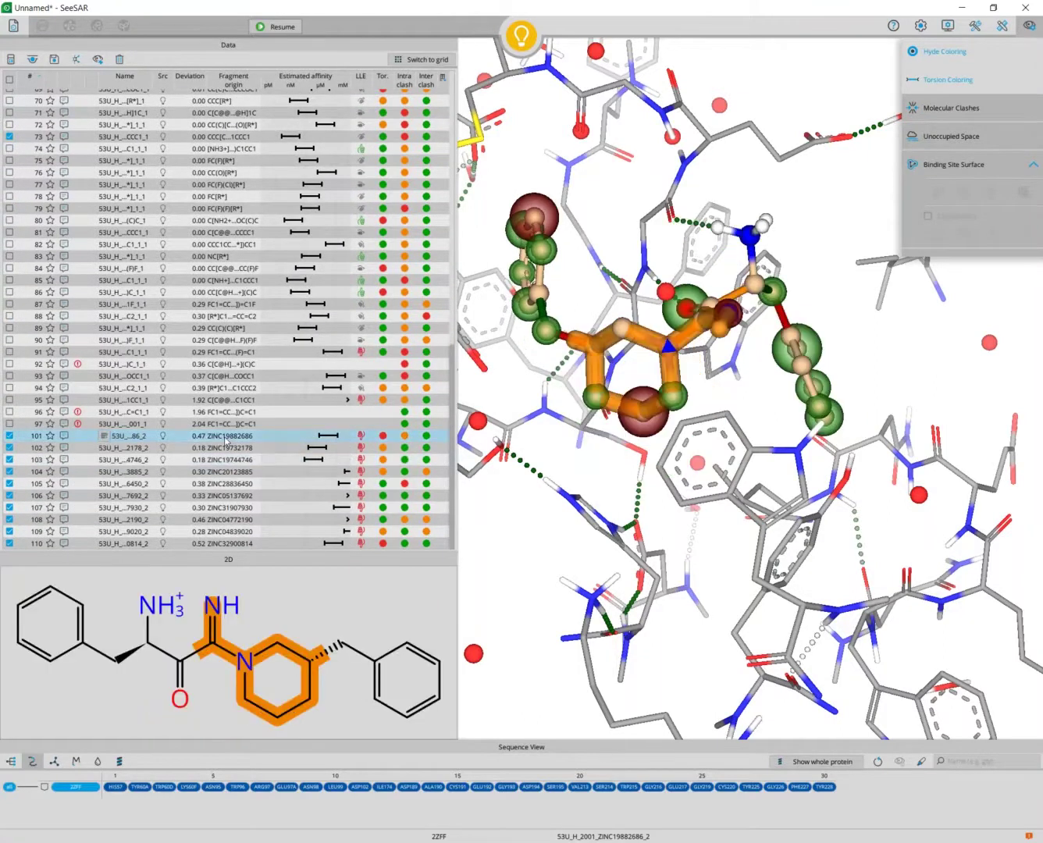
{"action": "left_click", "coordinate": [228, 448]}
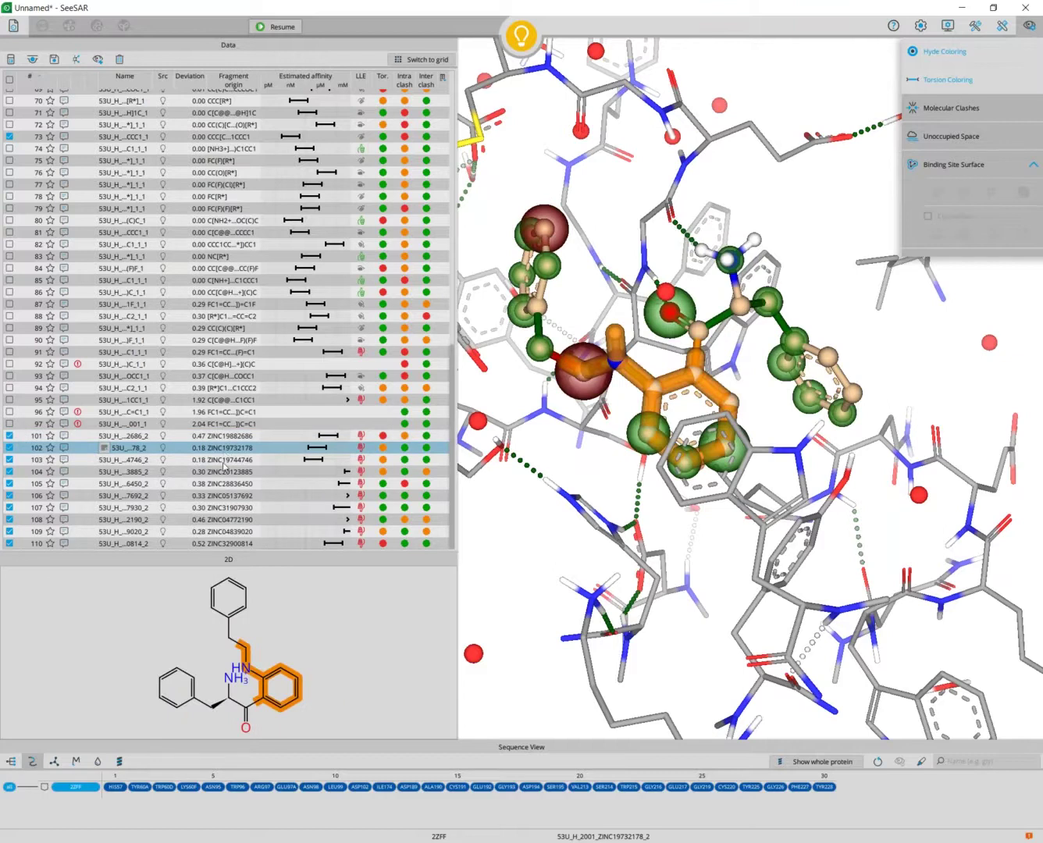
{"action": "left_click", "coordinate": [225, 464]}
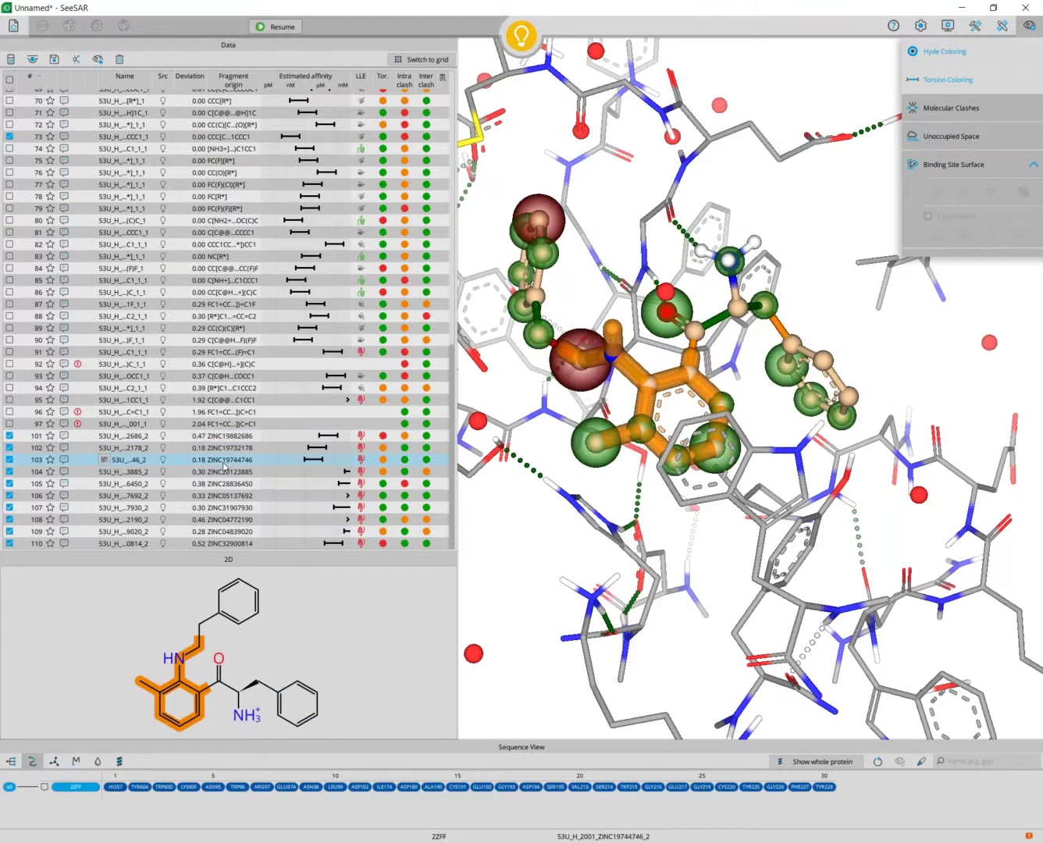
{"action": "left_click_drag", "start_coordinate": [752, 540], "coordinate": [720, 564]}
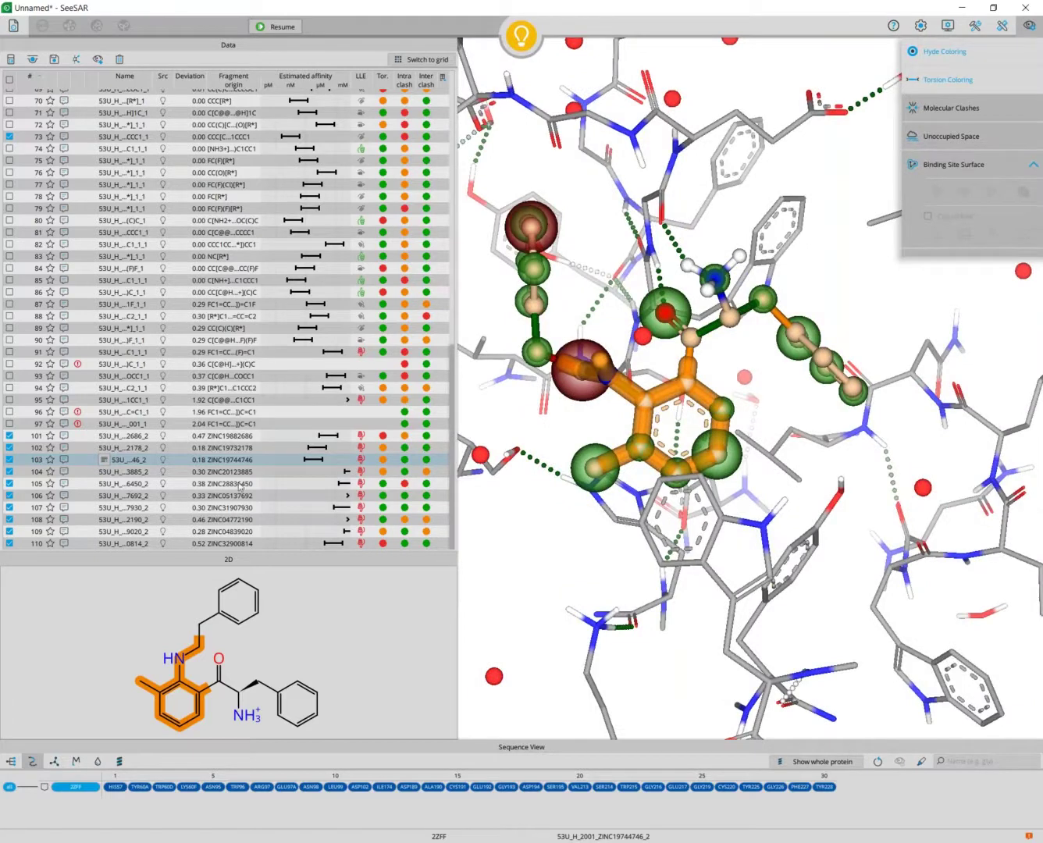
{"action": "left_click", "coordinate": [202, 543]}
{"action": "mouse_move", "coordinate": [857, 517]}
{"action": "left_mouse_down"}
{"action": "mouse_move", "coordinate": [840, 500]}
{"action": "mouse_move", "coordinate": [868, 501]}
{"action": "left_mouse_up"}
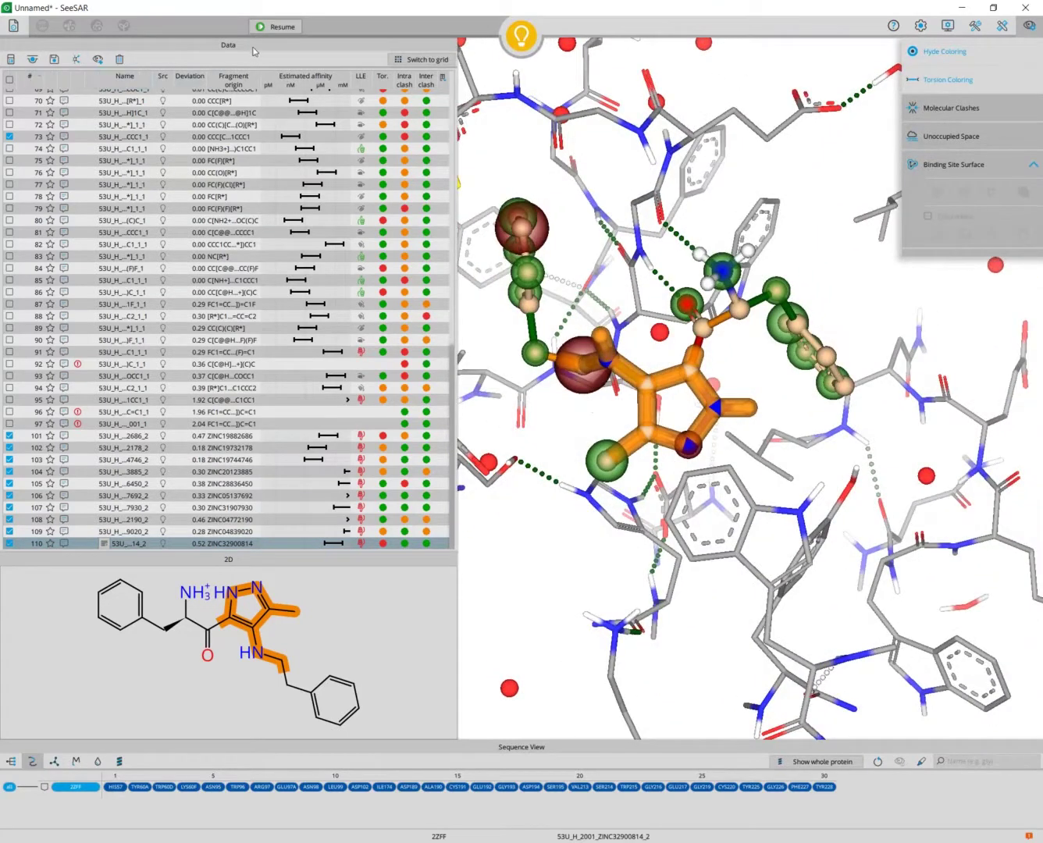
Resume the ligand with its two selected bonds, rerun the core replacement, and locate the new molecules in the table
{"action": "left_click", "coordinate": [278, 28]}
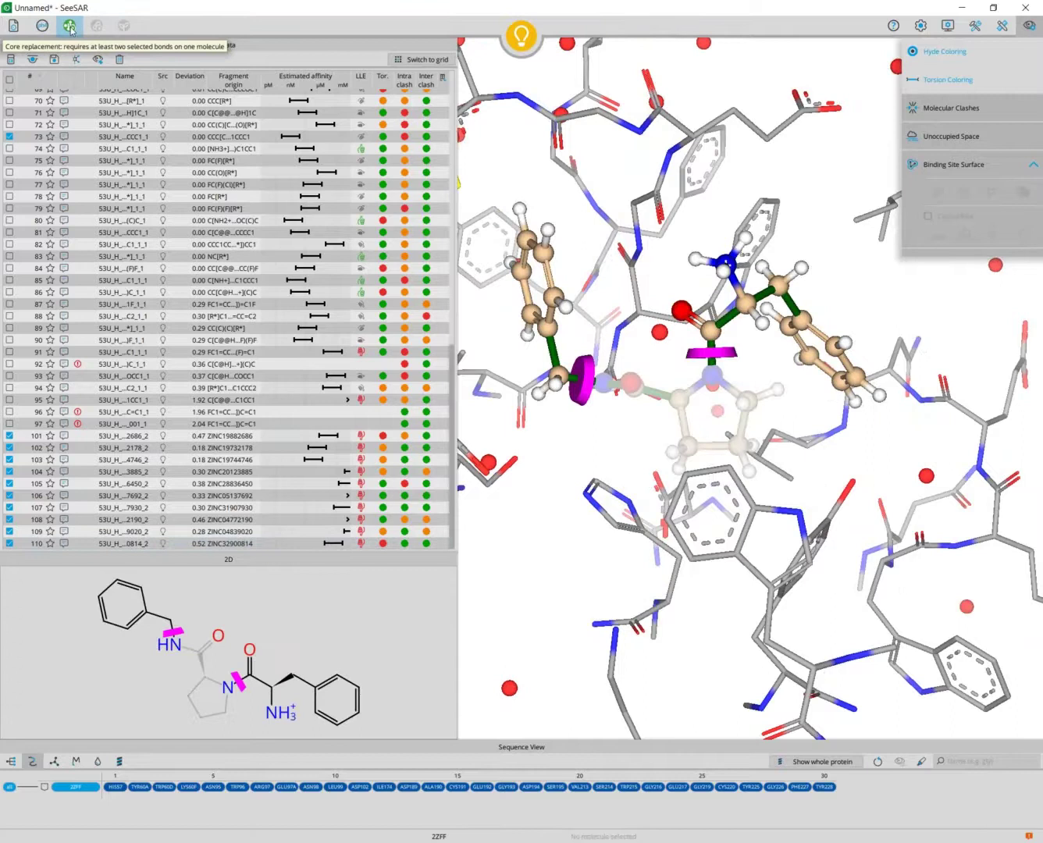
{"action": "left_click", "coordinate": [68, 27]}
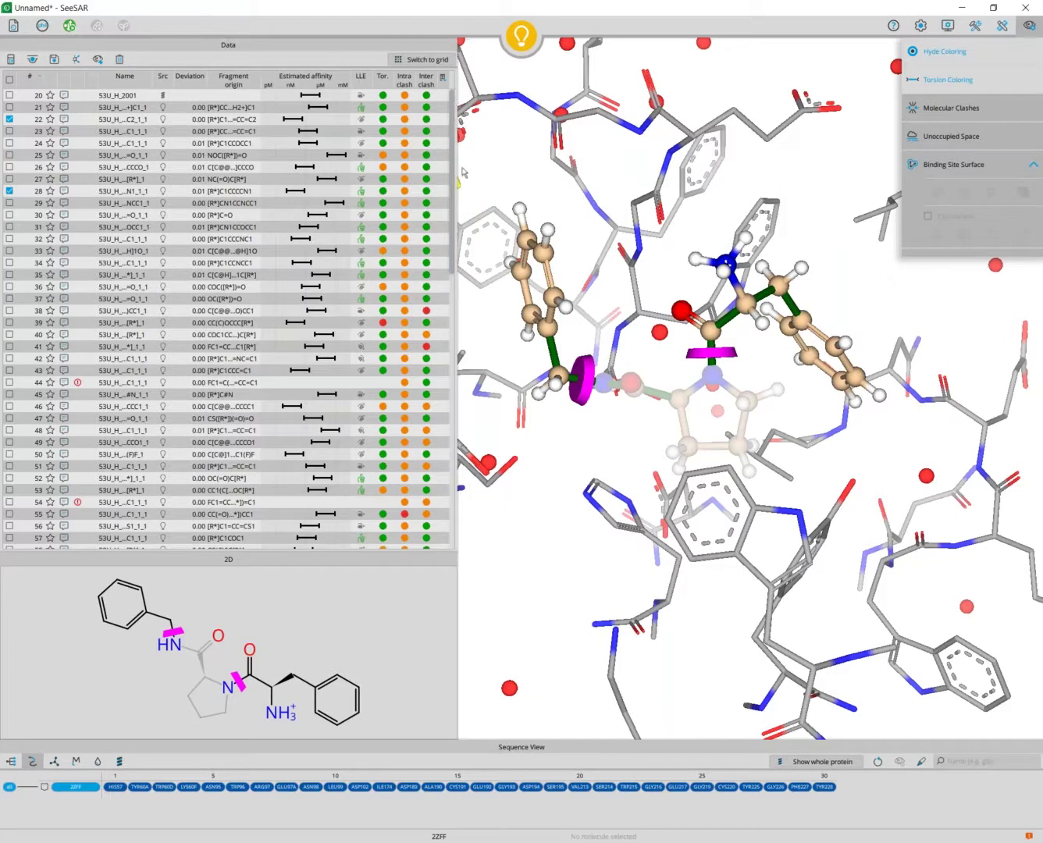
{"action": "scroll", "coordinate": [450, 222], "scroll_direction": "down", "scroll_amount": 4}
{"action": "scroll", "coordinate": [452, 223], "scroll_direction": "down", "scroll_amount": 15}
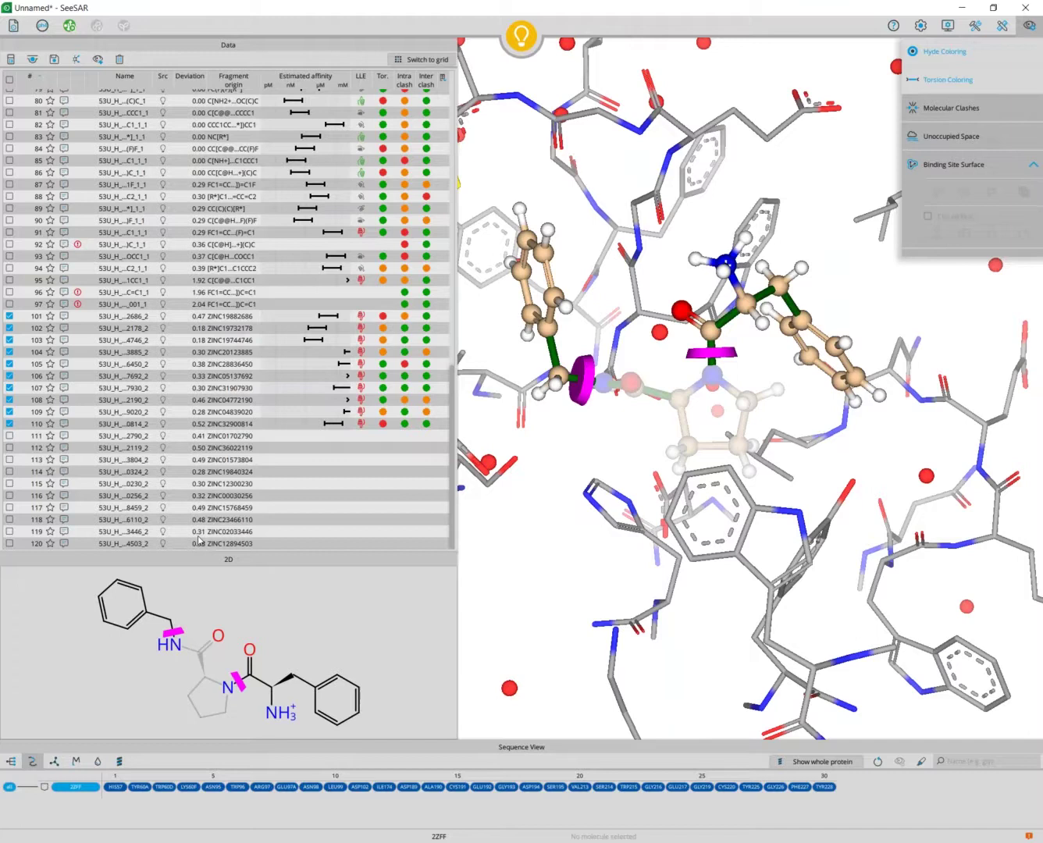
Check molecules 111 to 120 as well and calculate estimated affinities for the checked molecules
{"action": "left_click", "coordinate": [201, 438]}
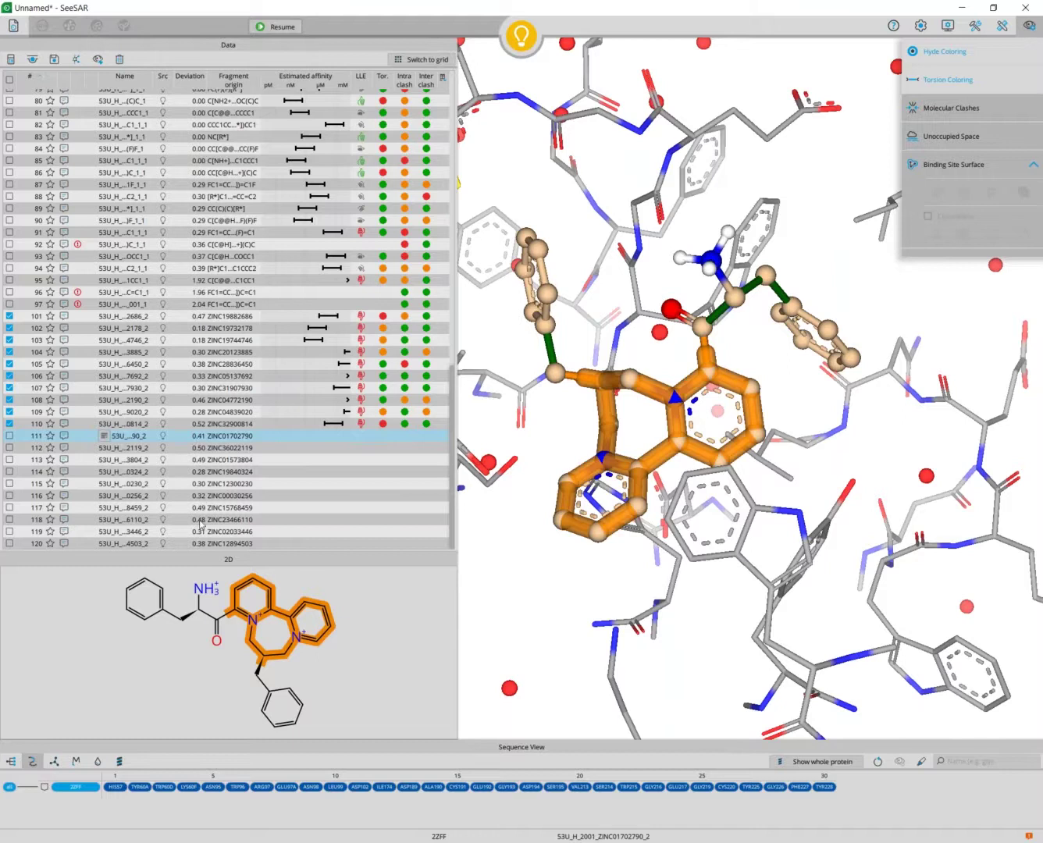
{"action": "left_click", "coordinate": [8, 435]}
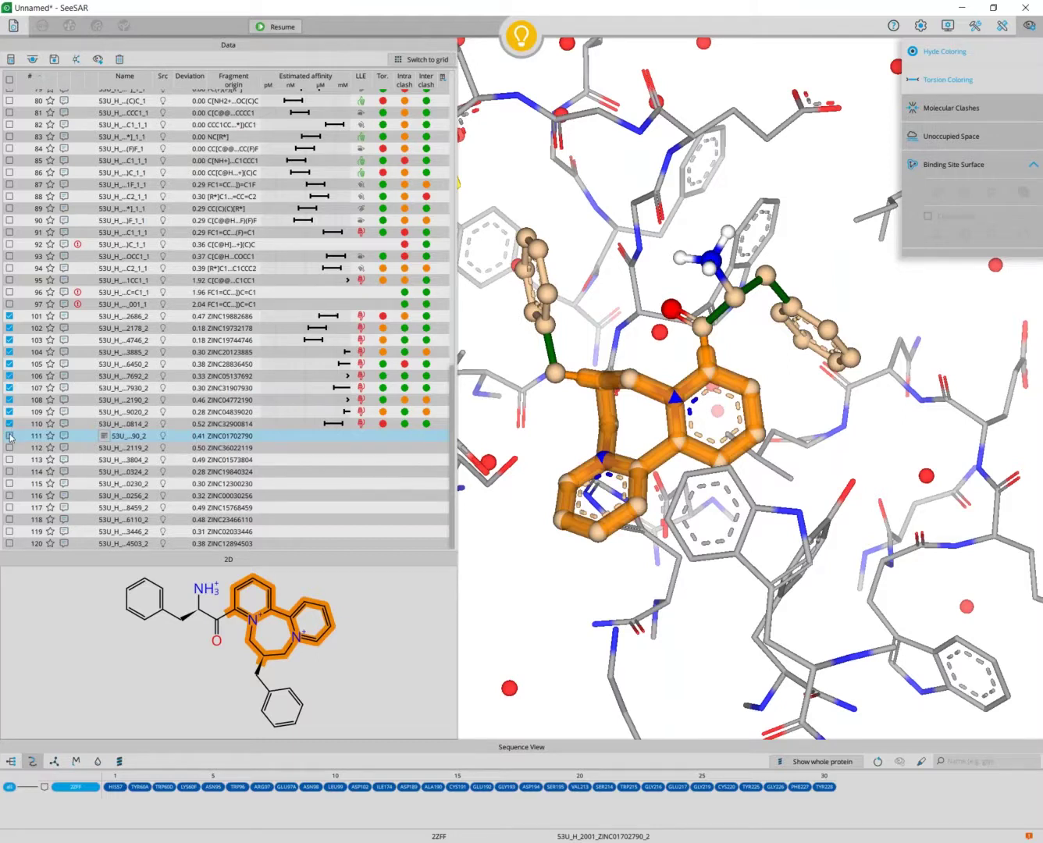
{"action": "left_click", "coordinate": [9, 544], "text": "shift"}
{"action": "left_click", "coordinate": [10, 60]}
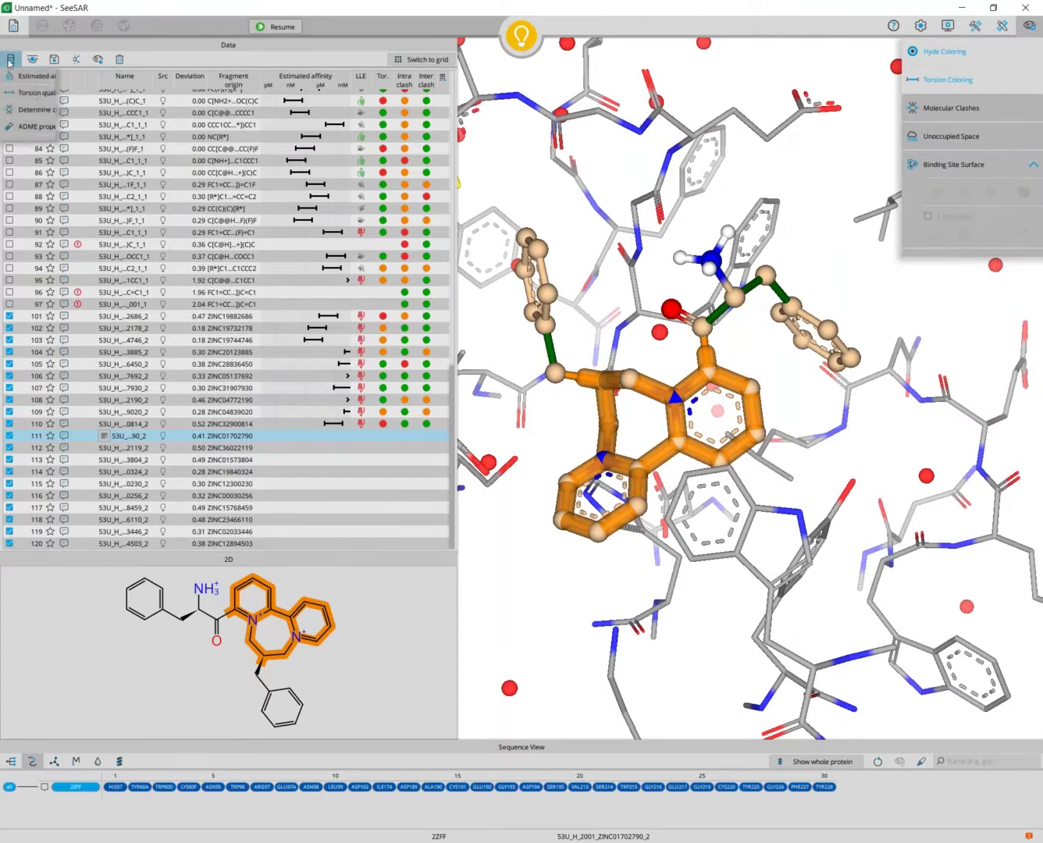
{"action": "left_click", "coordinate": [36, 76]}
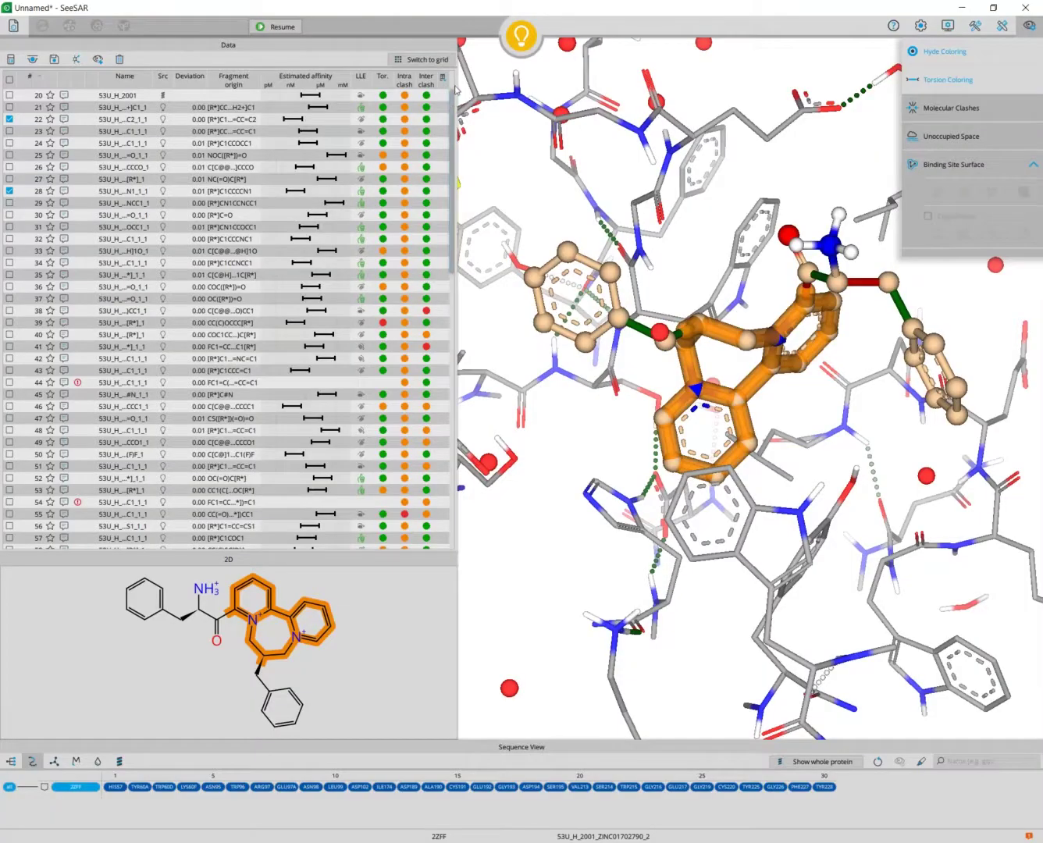
Examine the estimated affinities of molecules 111 to 120 and the HYDE-colored pose of molecule 120 in the binding site
{"action": "left_click_drag", "start_coordinate": [453, 111], "coordinate": [470, 548]}
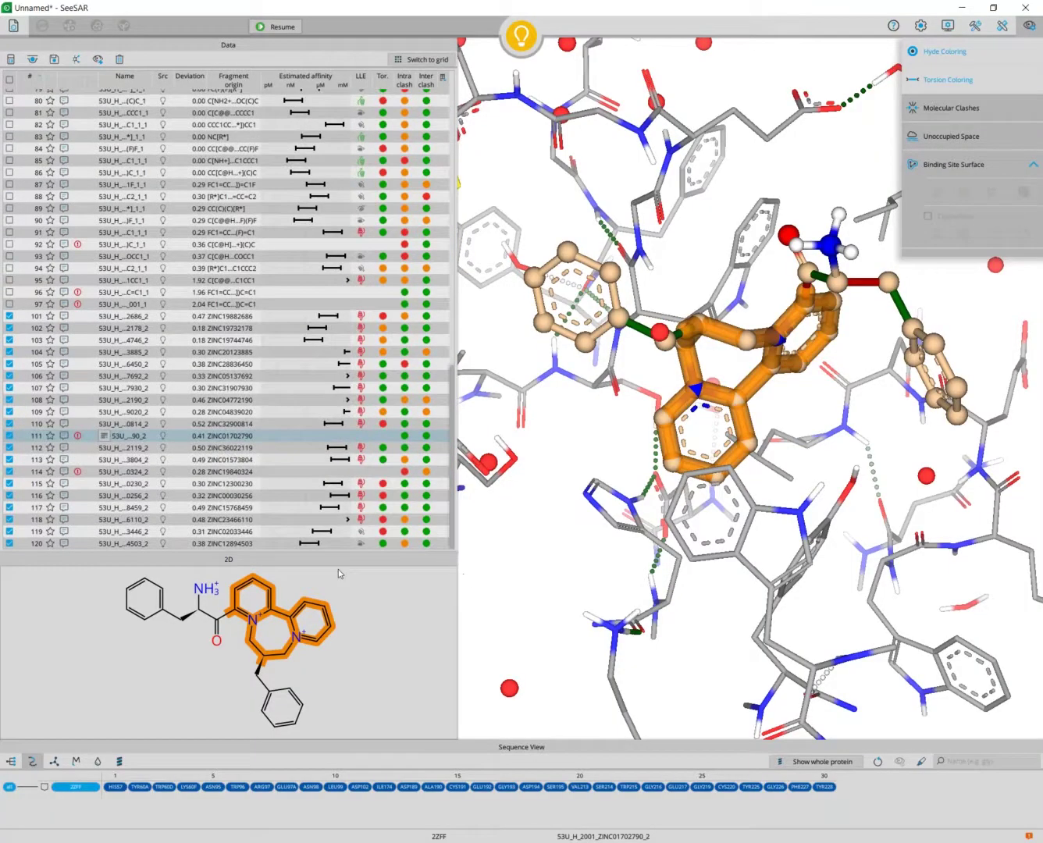
{"action": "left_click", "coordinate": [208, 545]}
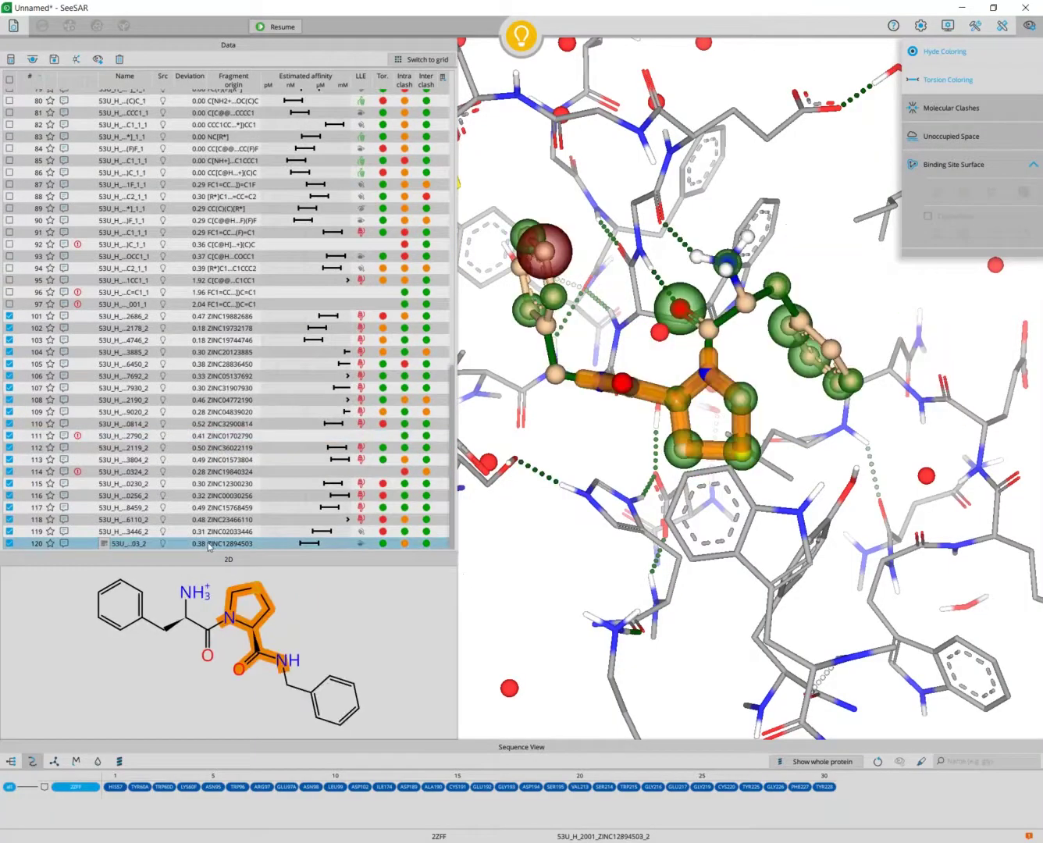
{"action": "left_click_drag", "start_coordinate": [854, 617], "coordinate": [858, 649]}
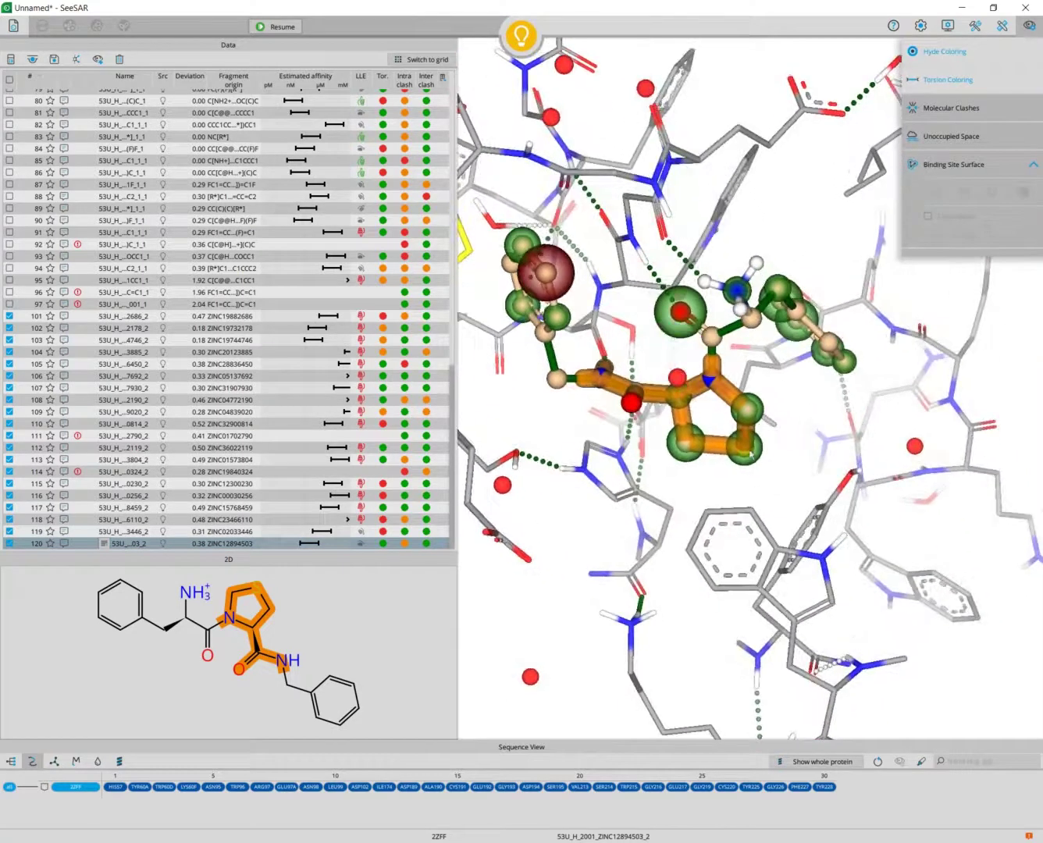
{"action": "left_click_drag", "start_coordinate": [762, 451], "coordinate": [761, 446]}
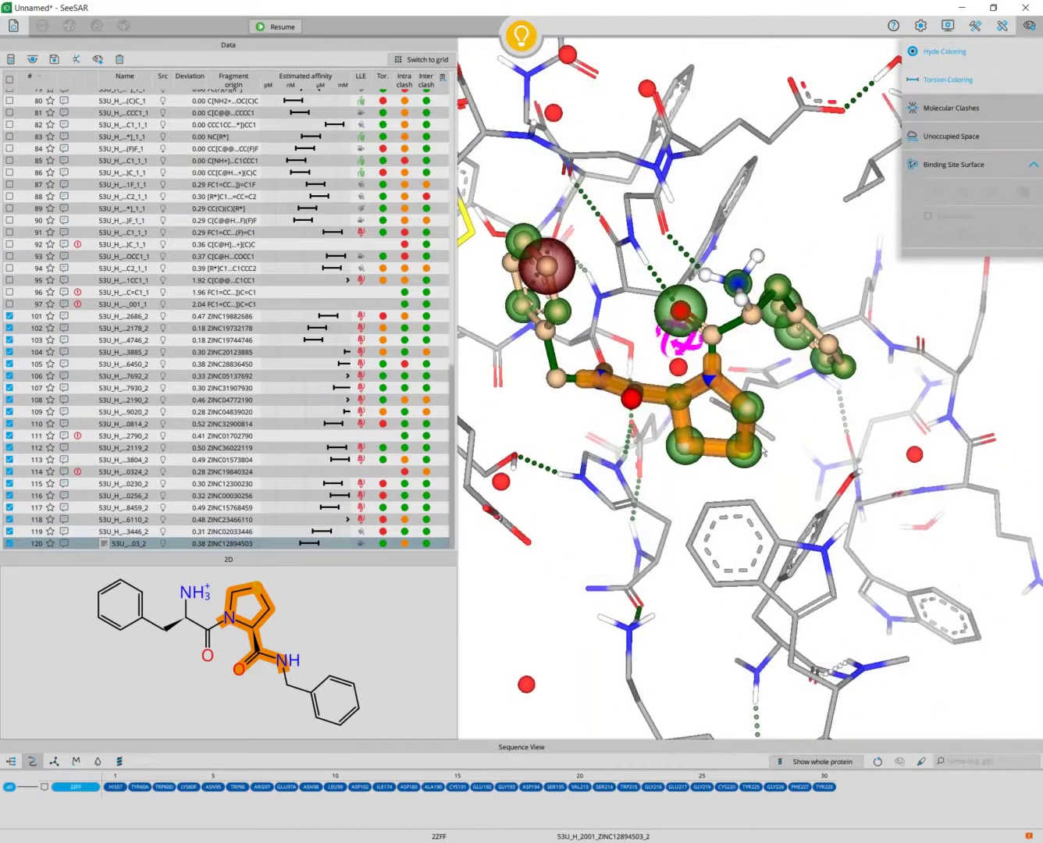
{"action": "mouse_move", "coordinate": [672, 494]}
{"action": "left_mouse_down"}
{"action": "mouse_move", "coordinate": [673, 547]}
{"action": "mouse_move", "coordinate": [671, 510]}
{"action": "left_mouse_up"}
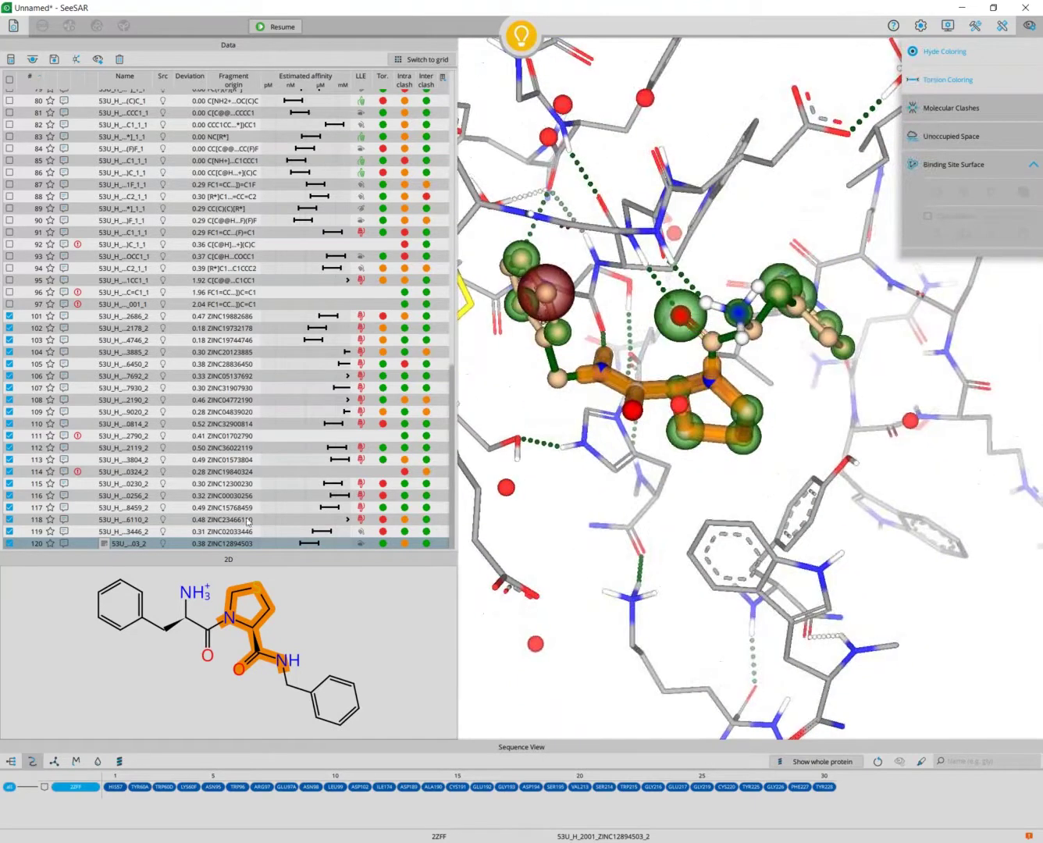
{"action": "left_click", "coordinate": [215, 486]}
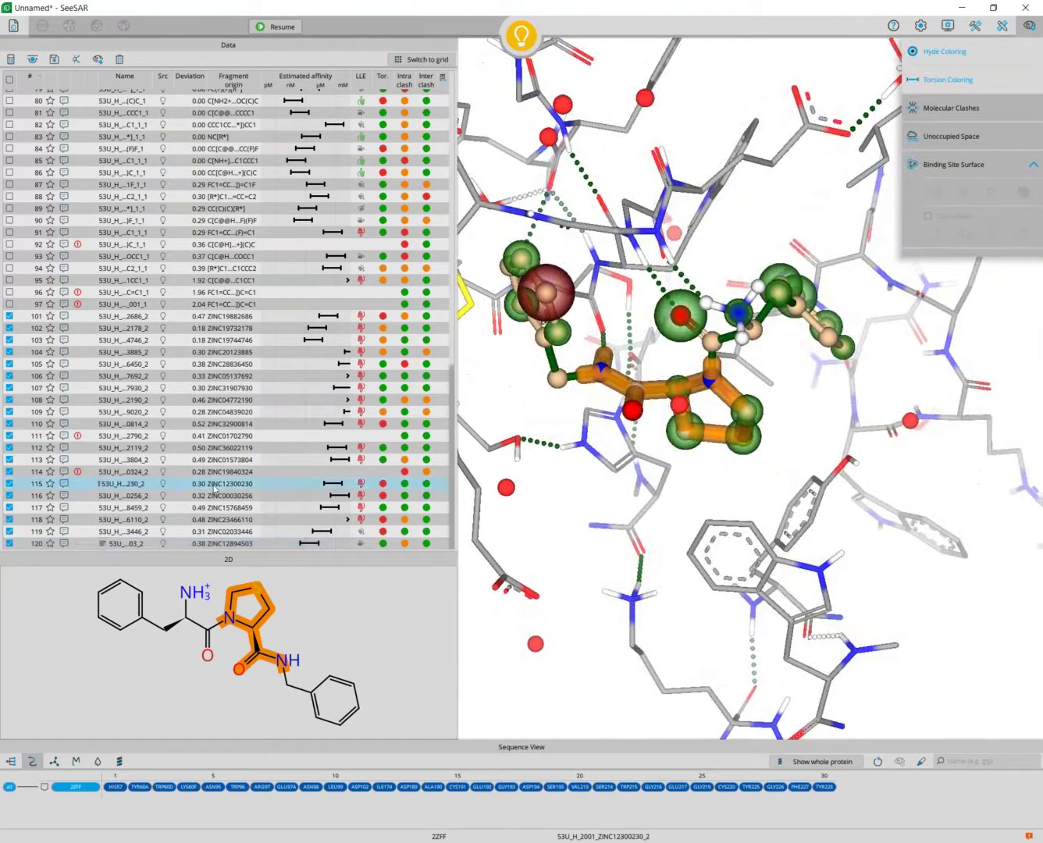
{"action": "left_click", "coordinate": [224, 545]}
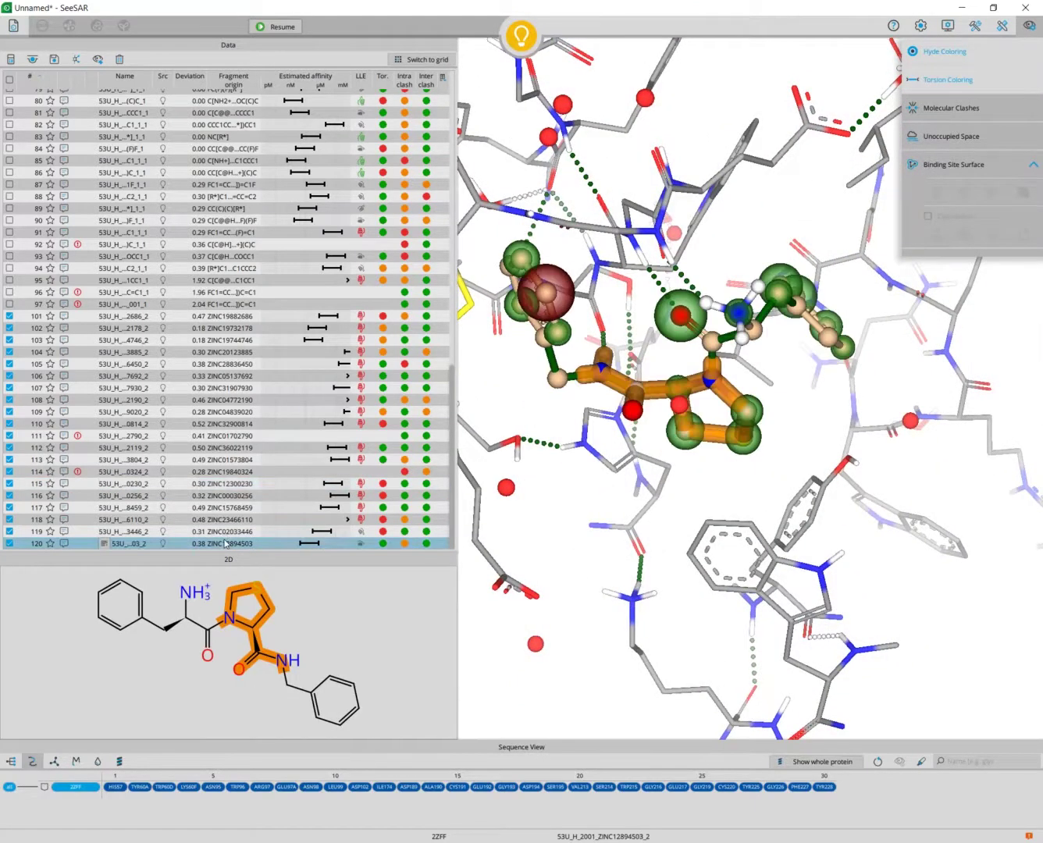
Uncheck all molecules, check only molecules 103, 110 and 120, and add them to the Analyzer
{"action": "left_click", "coordinate": [9, 79]}
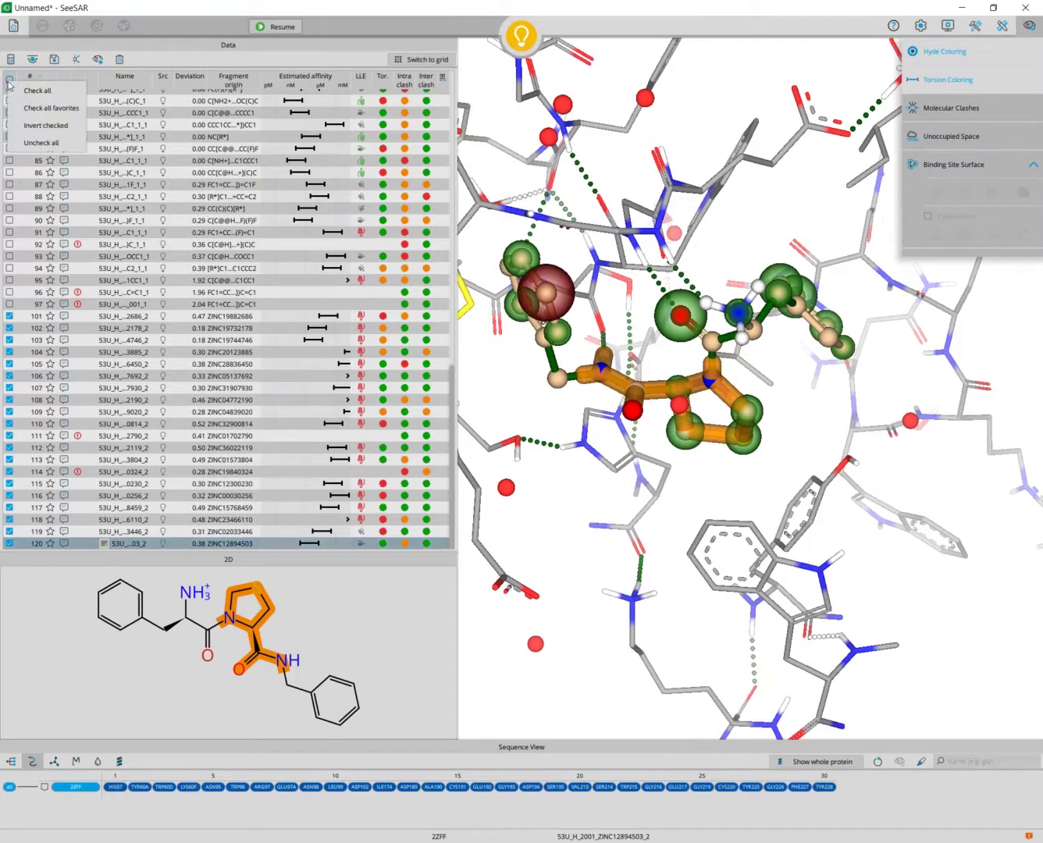
{"action": "left_click", "coordinate": [52, 148]}
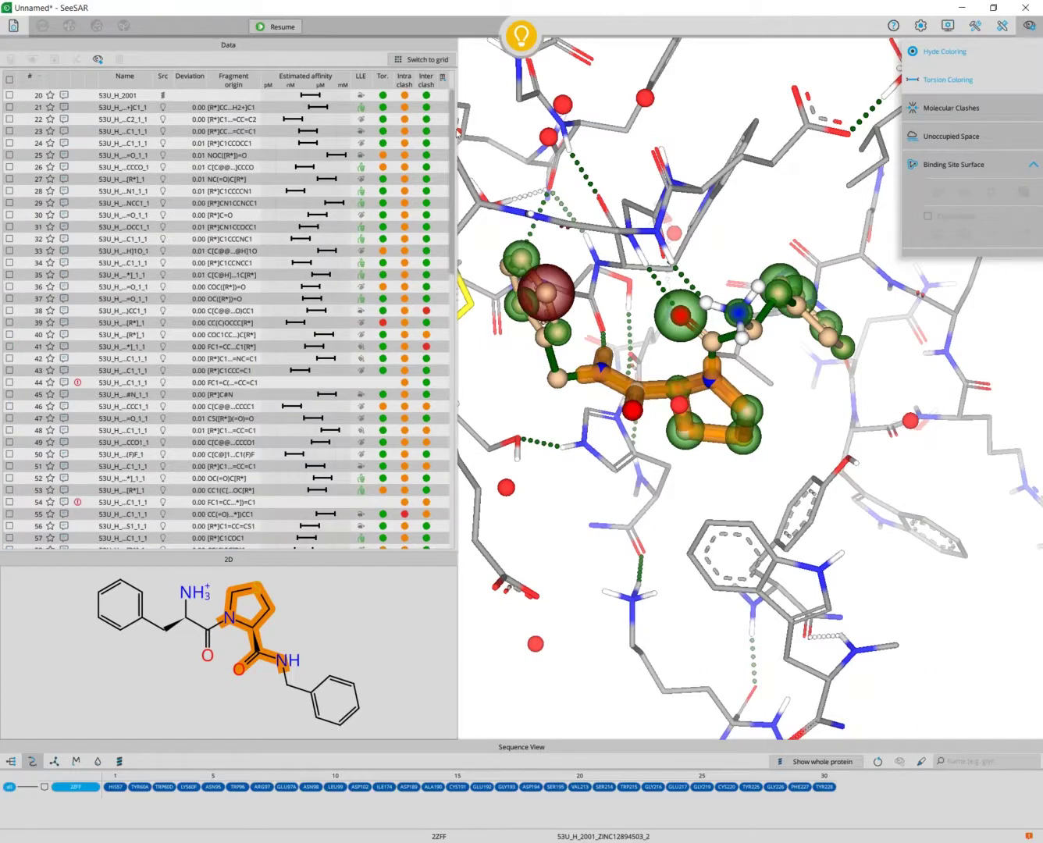
{"action": "left_click_drag", "start_coordinate": [454, 192], "coordinate": [437, 483]}
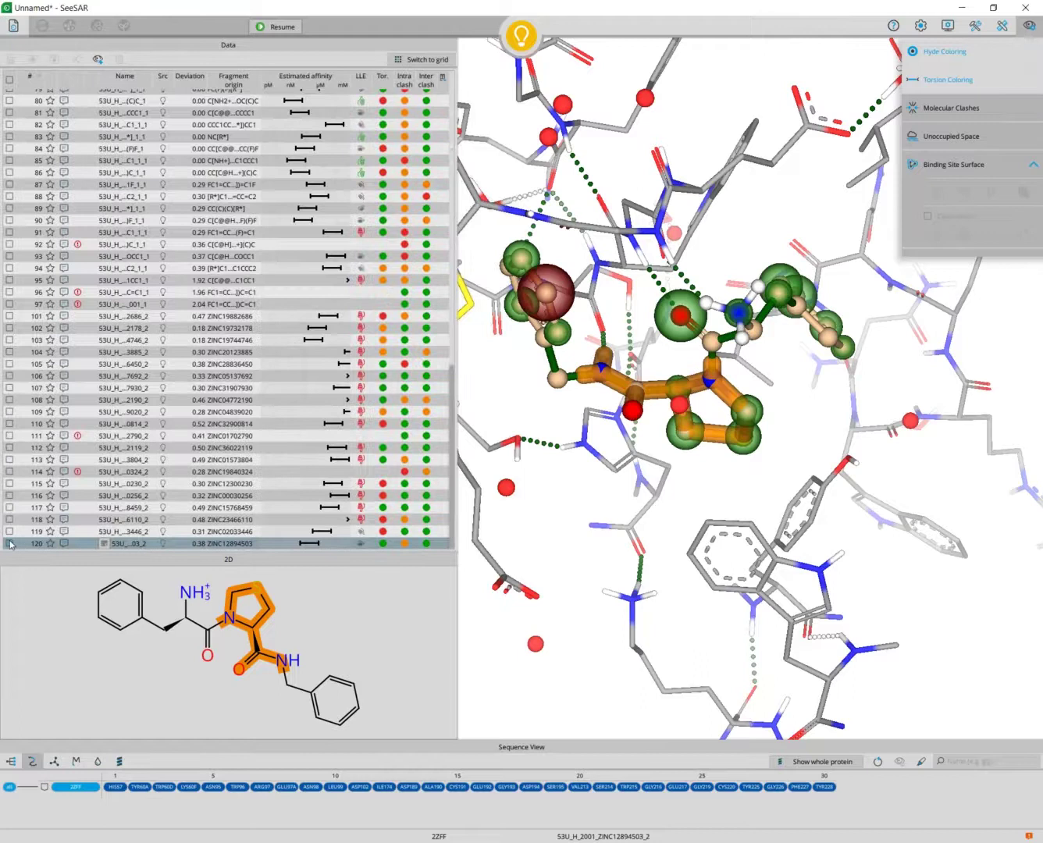
{"action": "left_click", "coordinate": [9, 544]}
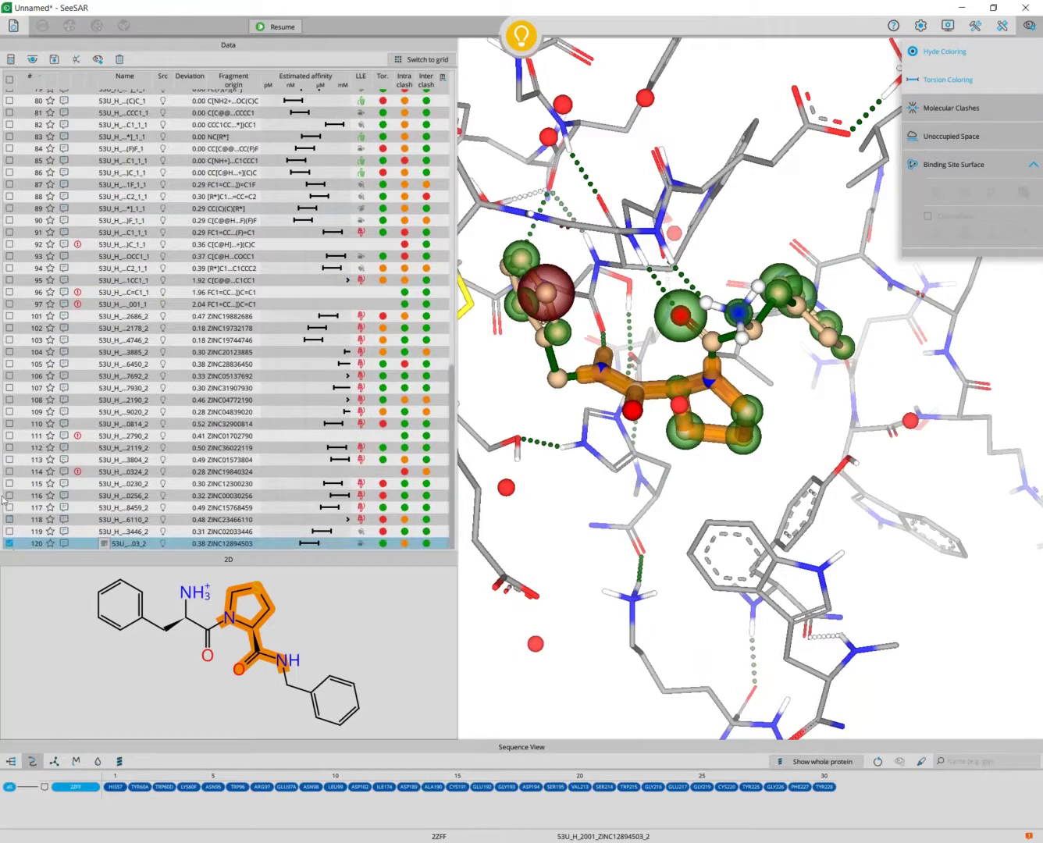
{"action": "left_click", "coordinate": [8, 342]}
{"action": "left_click", "coordinate": [32, 59]}
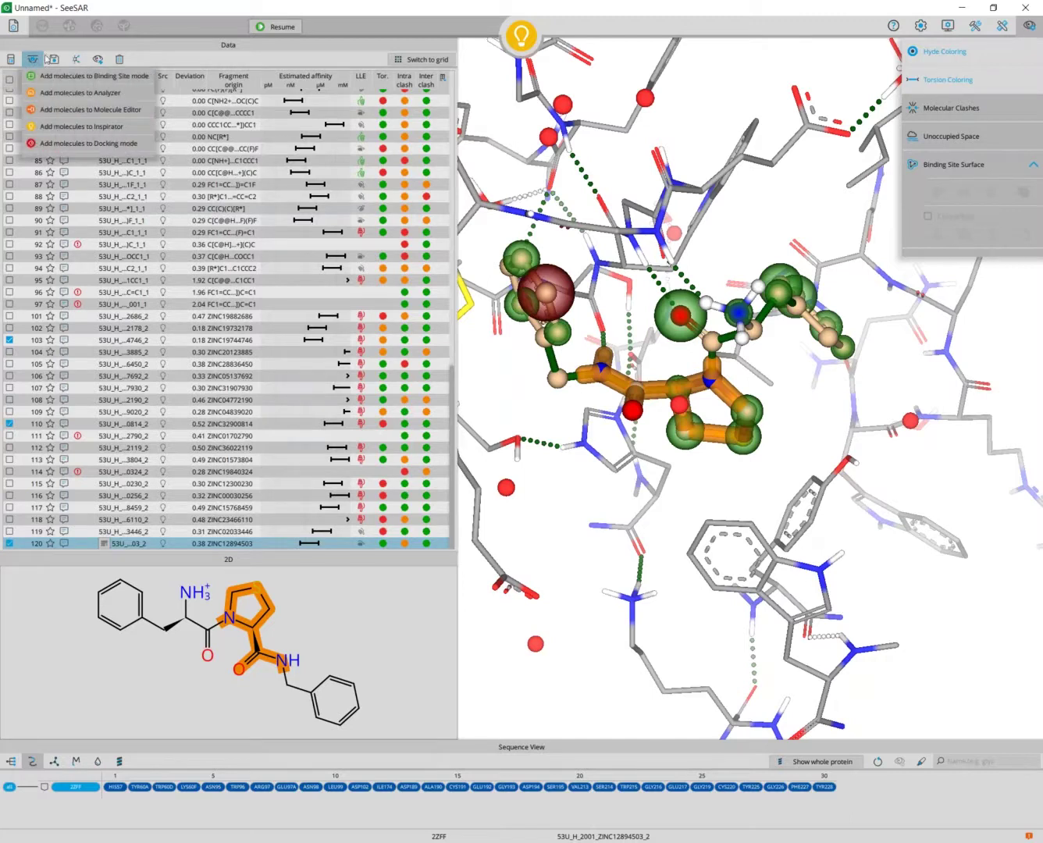
{"action": "left_click", "coordinate": [88, 97]}
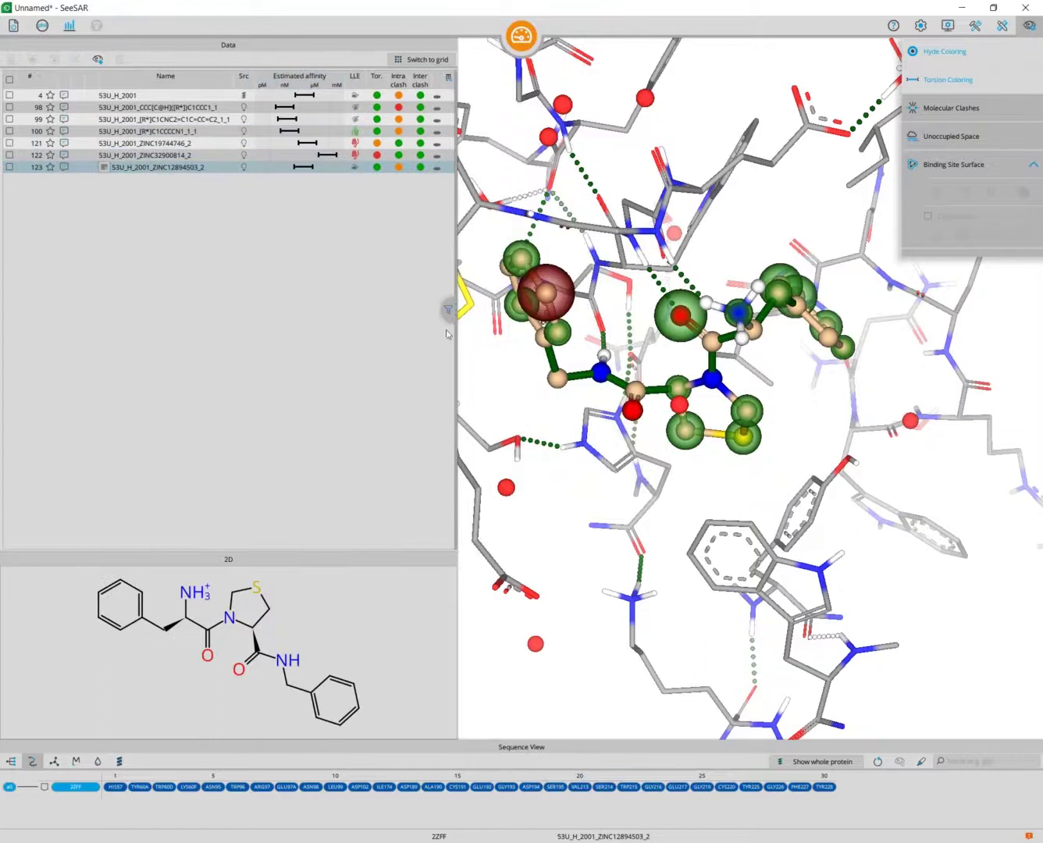
Hide the visualization options and filter the Analyzer molecules to those with # H-Bonds ≥ 3
{"action": "left_click", "coordinate": [1029, 25]}
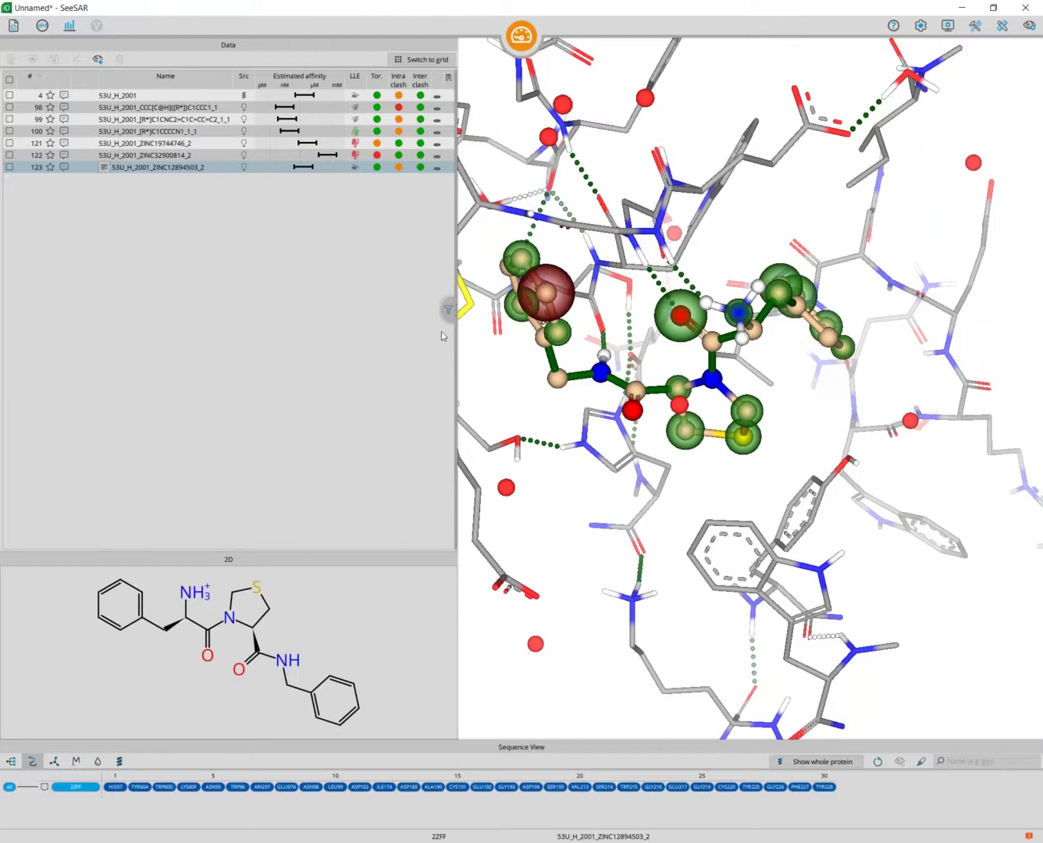
{"action": "left_click", "coordinate": [448, 311]}
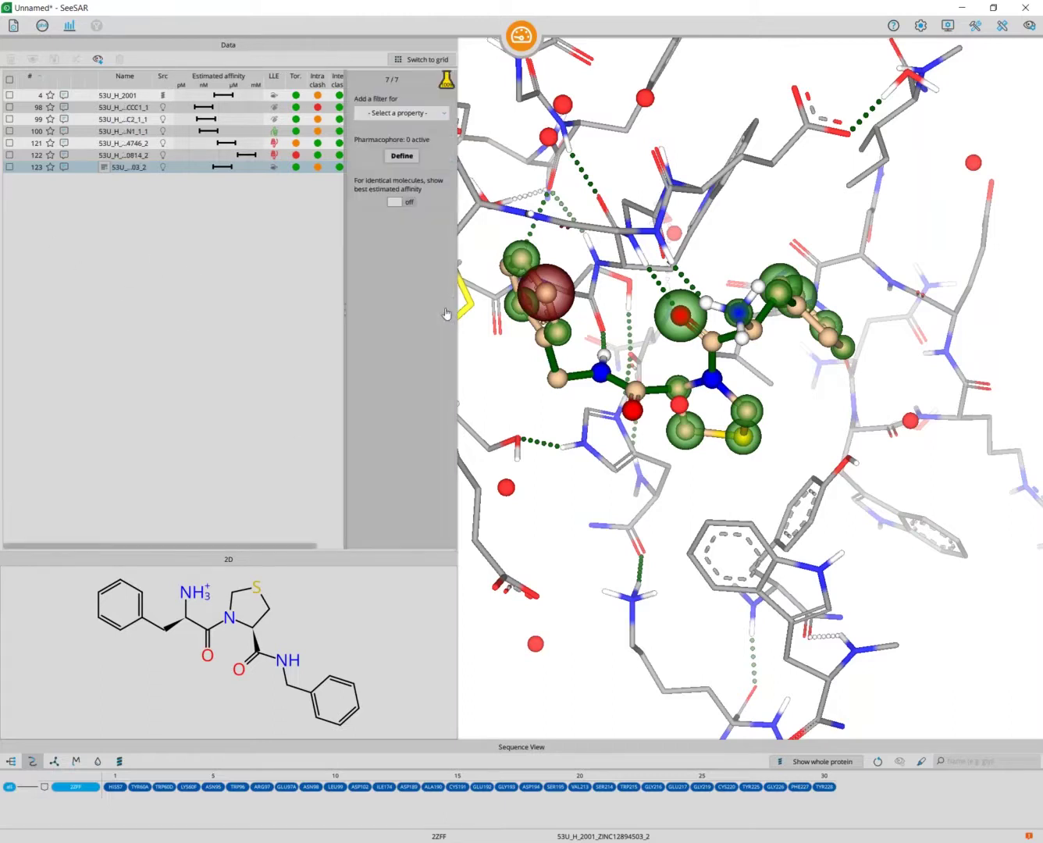
{"action": "left_click", "coordinate": [341, 317]}
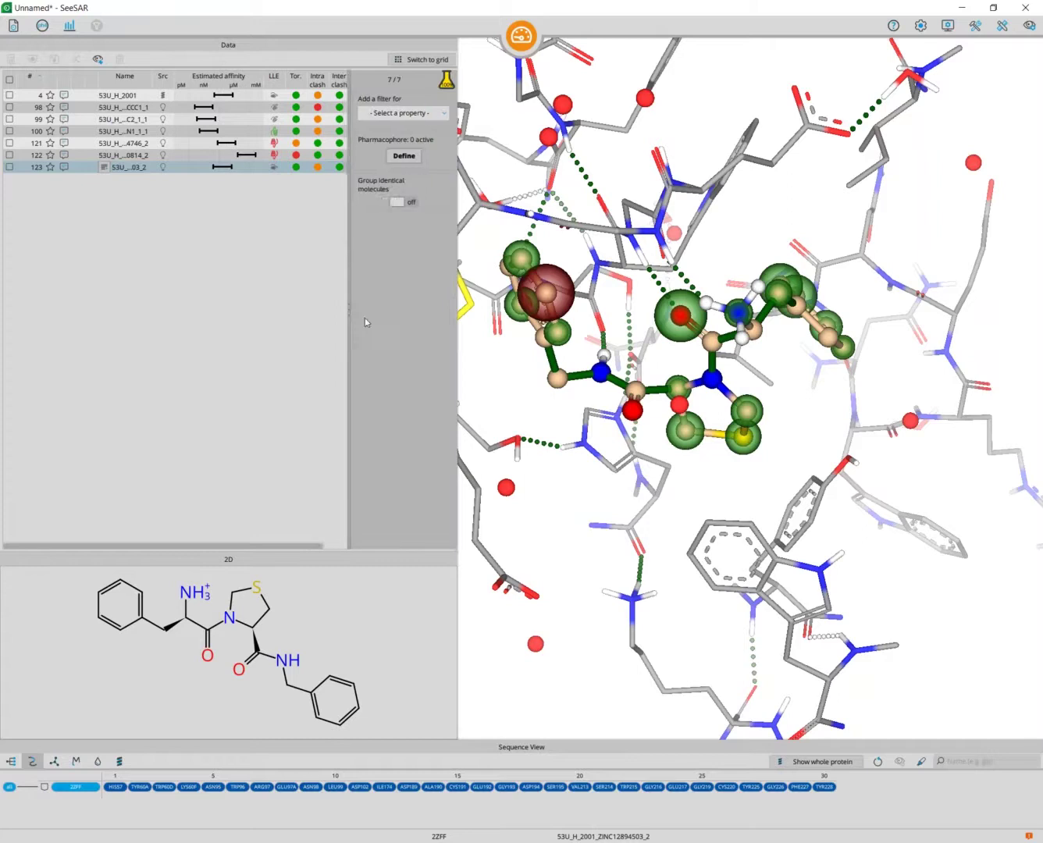
{"action": "left_click", "coordinate": [449, 319]}
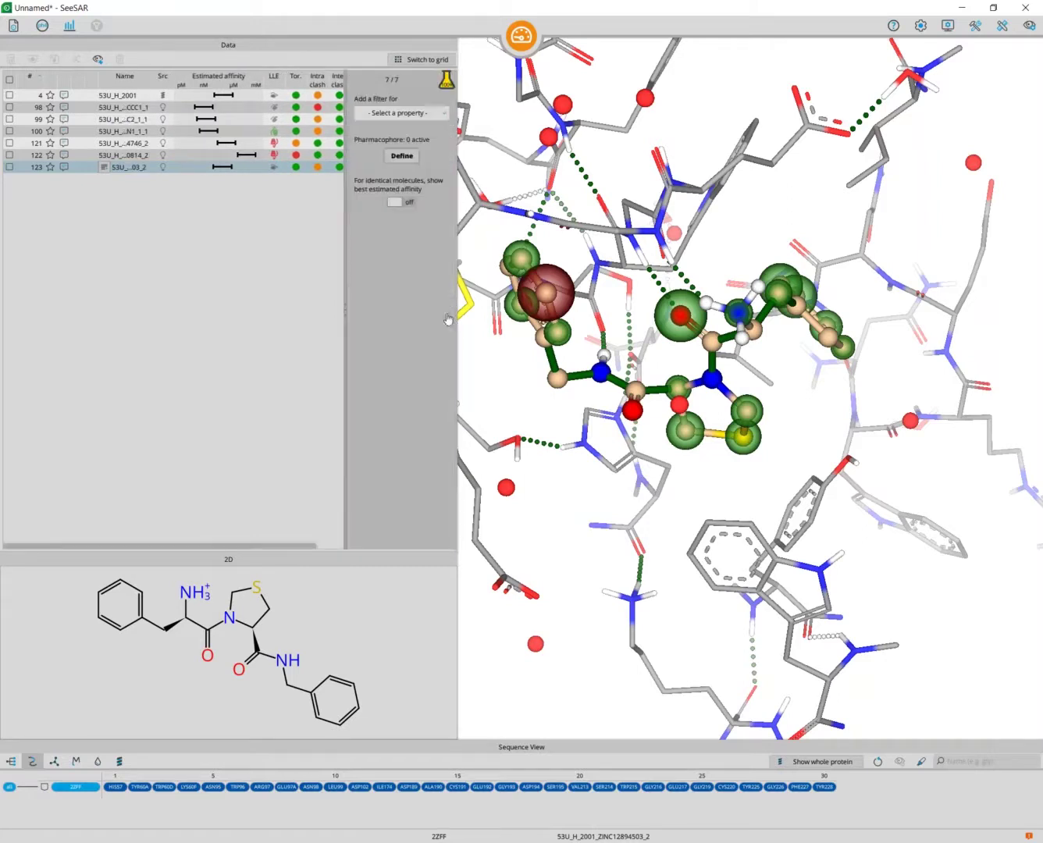
{"action": "left_click", "coordinate": [432, 119]}
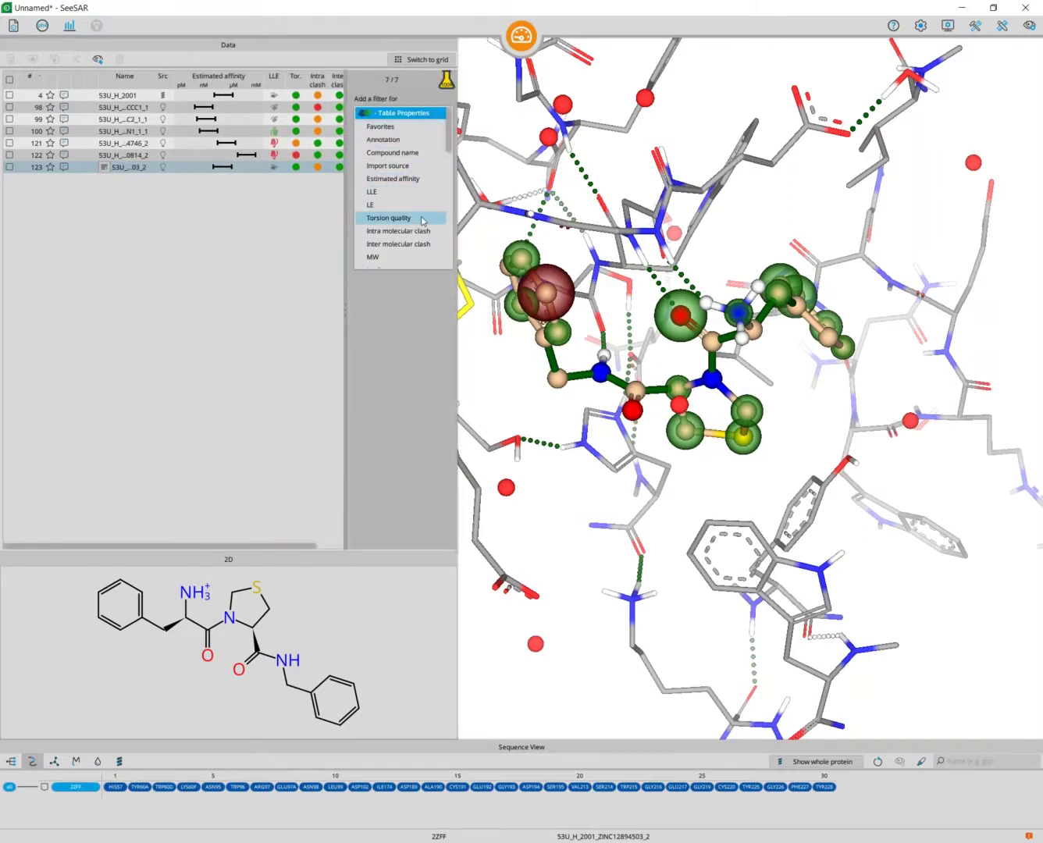
{"action": "scroll", "coordinate": [412, 235], "scroll_direction": "down", "scroll_amount": 2}
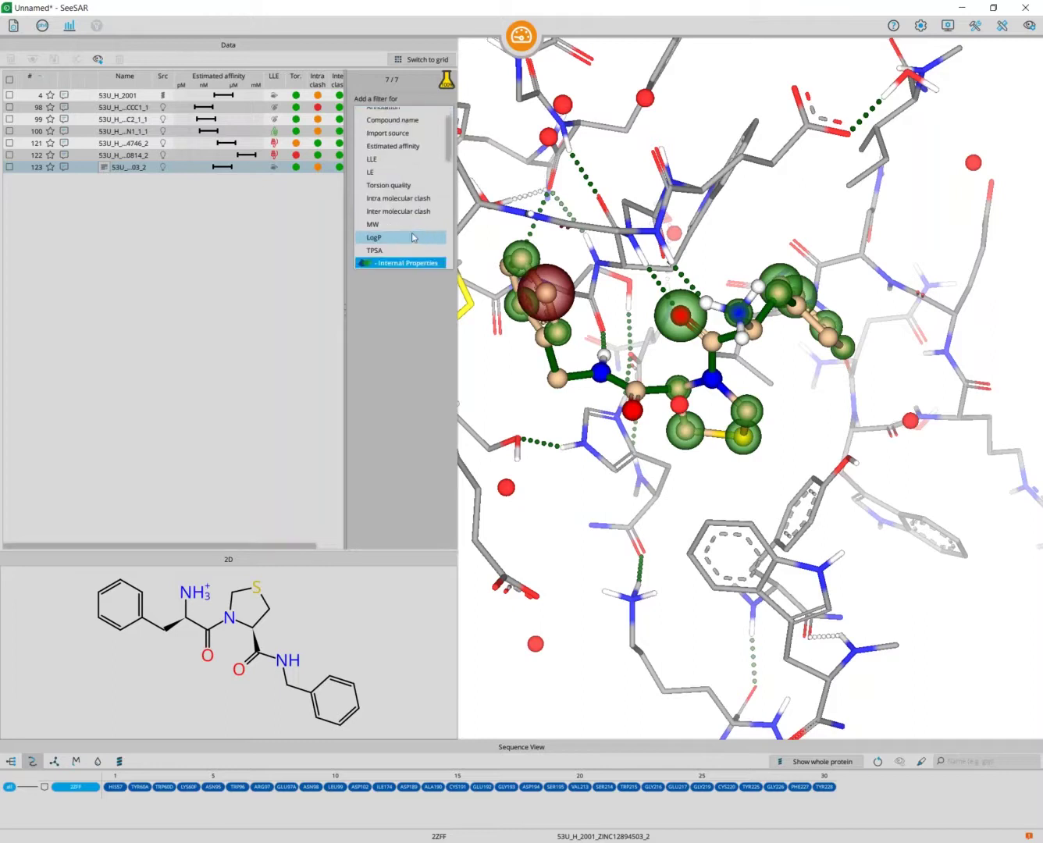
{"action": "left_click", "coordinate": [408, 257]}
{"action": "left_click", "coordinate": [366, 113]}
{"action": "left_click", "coordinate": [373, 139]}
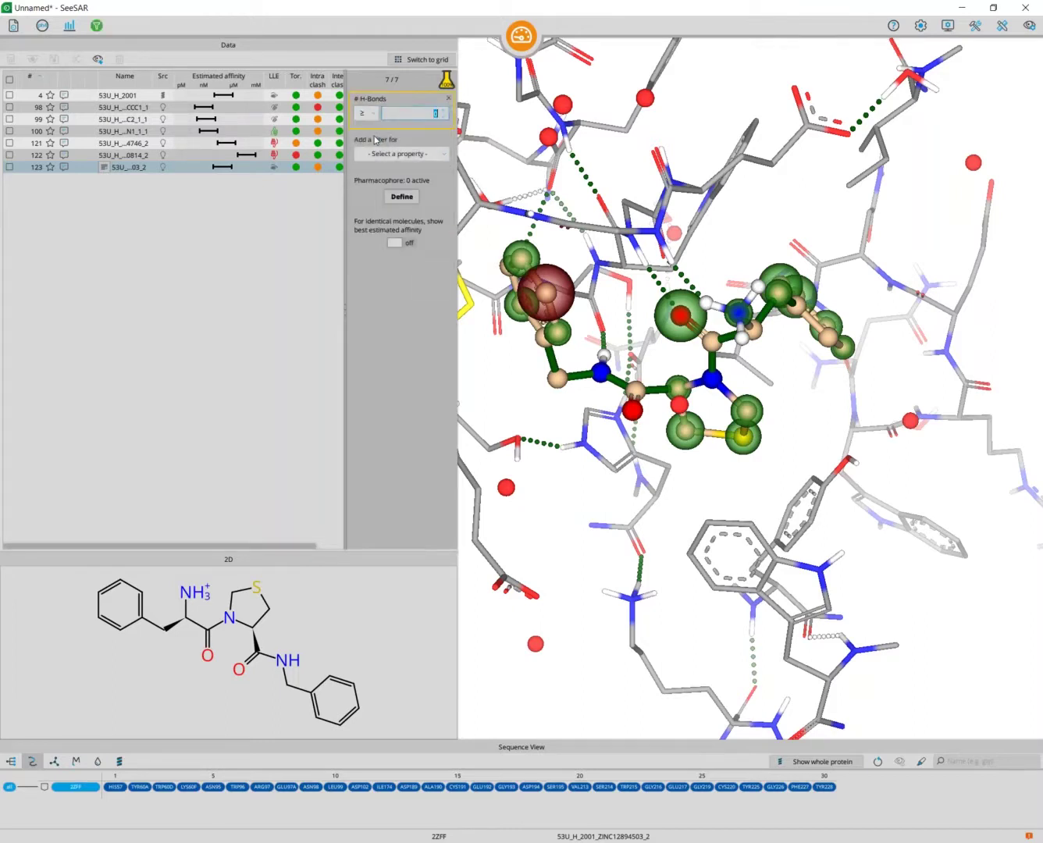
{"action": "key", "text": "Return"}
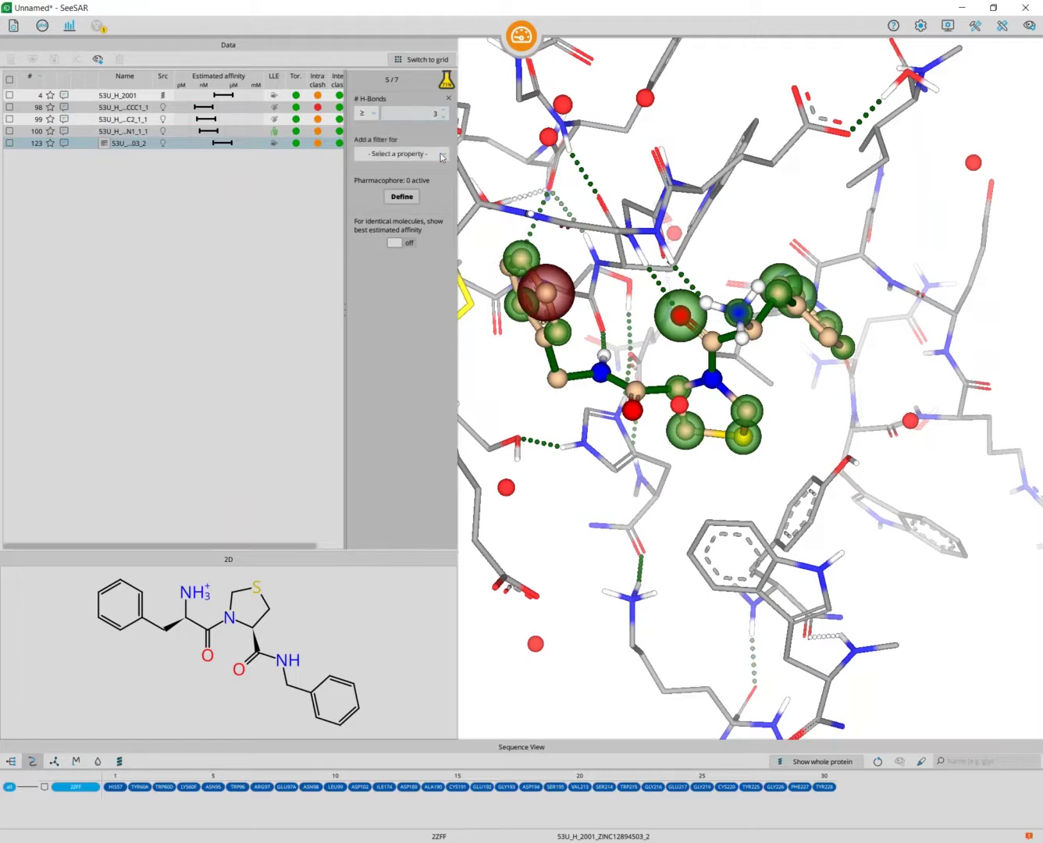
Add an LE filter alongside the H-bond filter and collapse the filter settings
{"action": "left_click", "coordinate": [401, 154]}
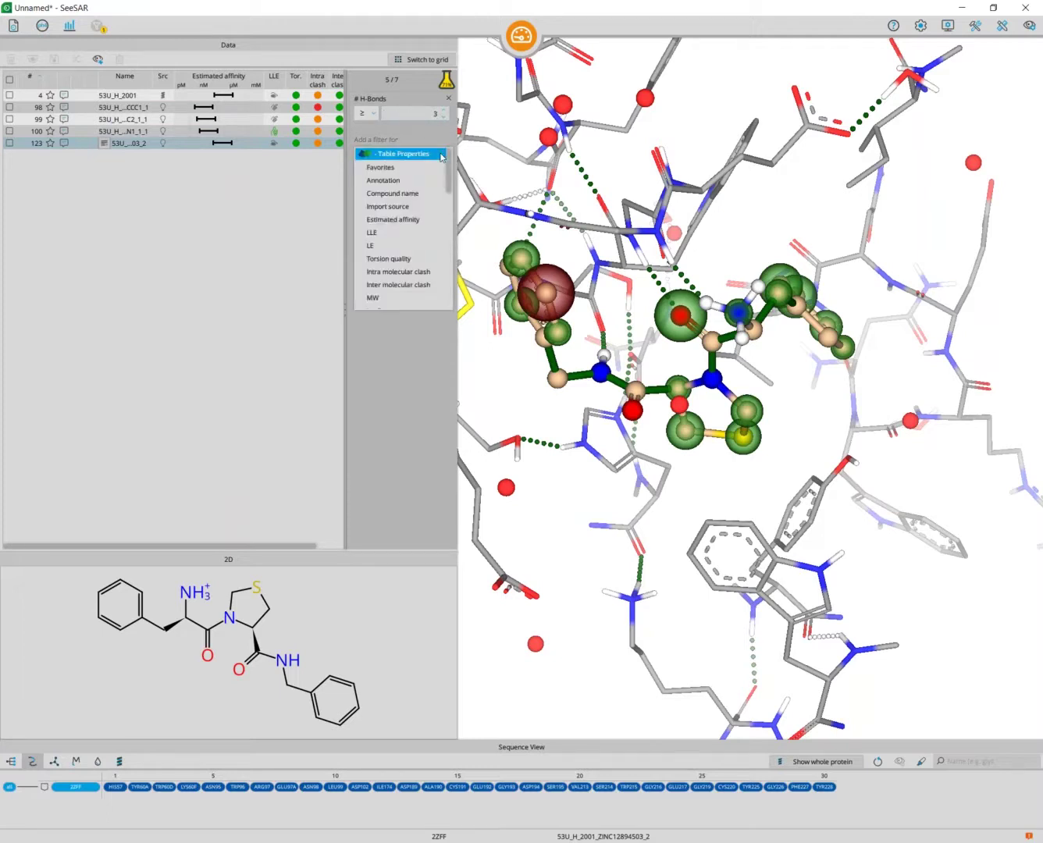
{"action": "left_click", "coordinate": [408, 245]}
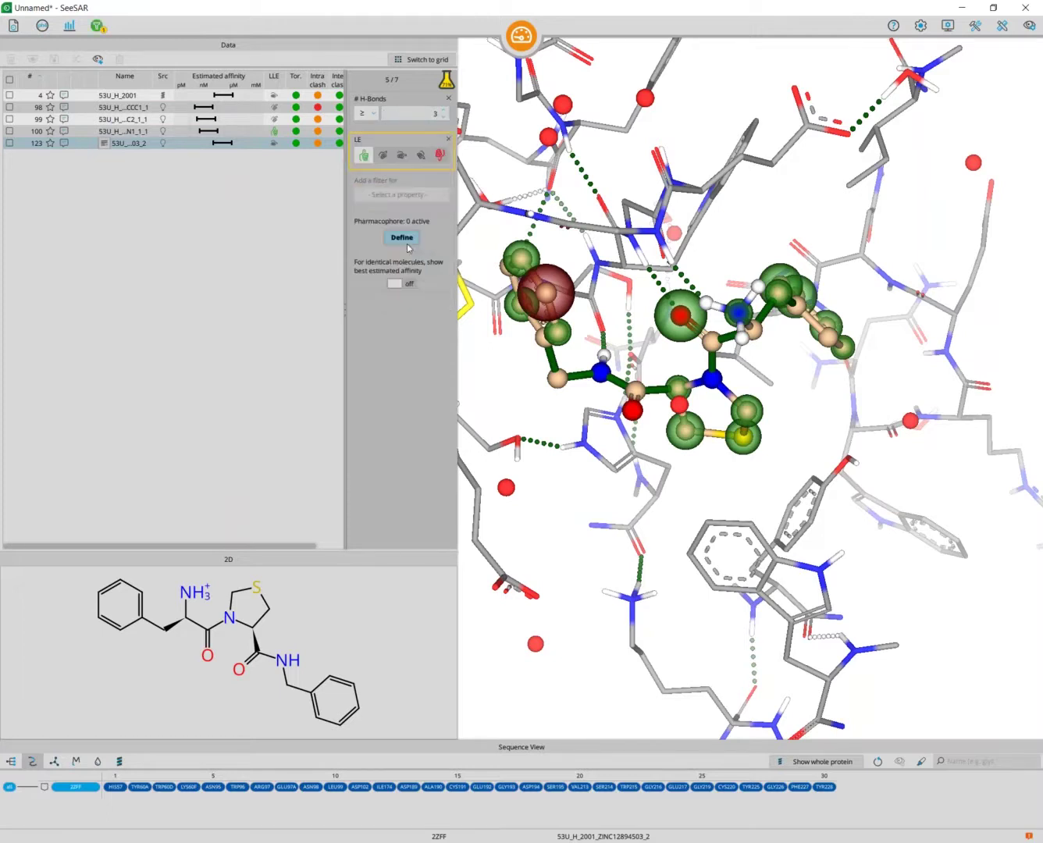
{"action": "left_click", "coordinate": [344, 309]}
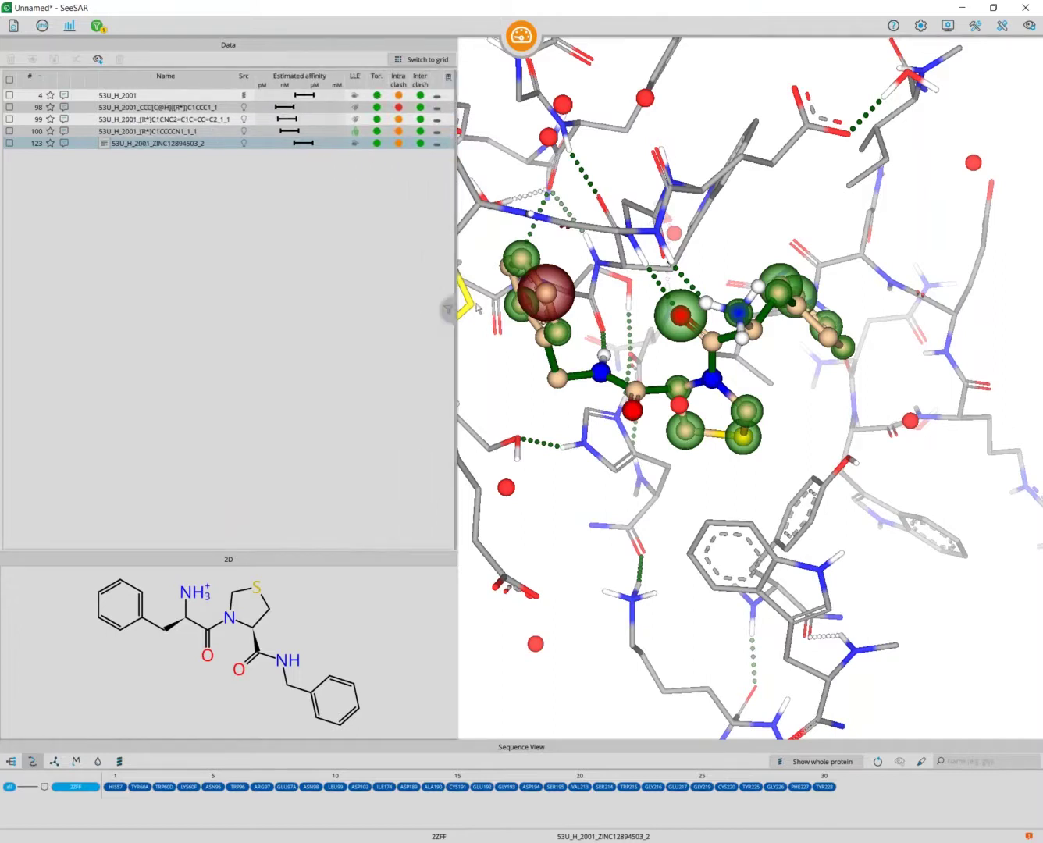
Show the LE, MW and LogP columns in the Analyzer table
{"action": "left_click", "coordinate": [448, 79]}
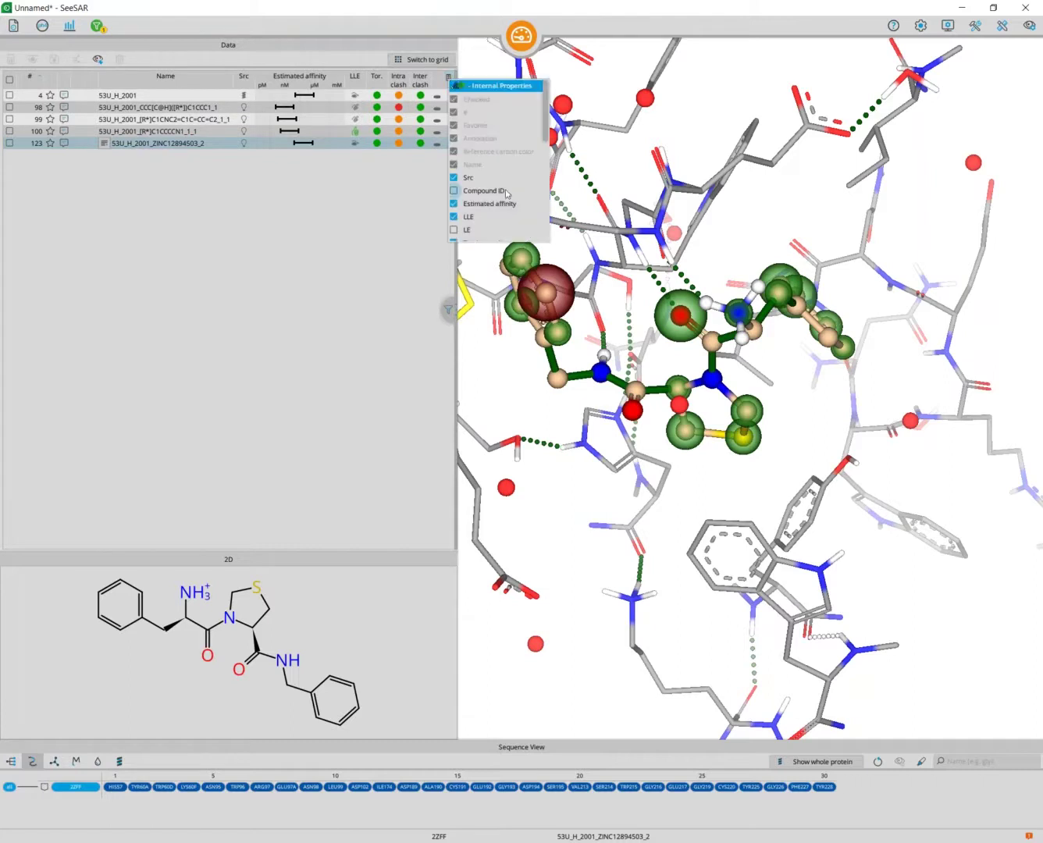
{"action": "left_click", "coordinate": [455, 219]}
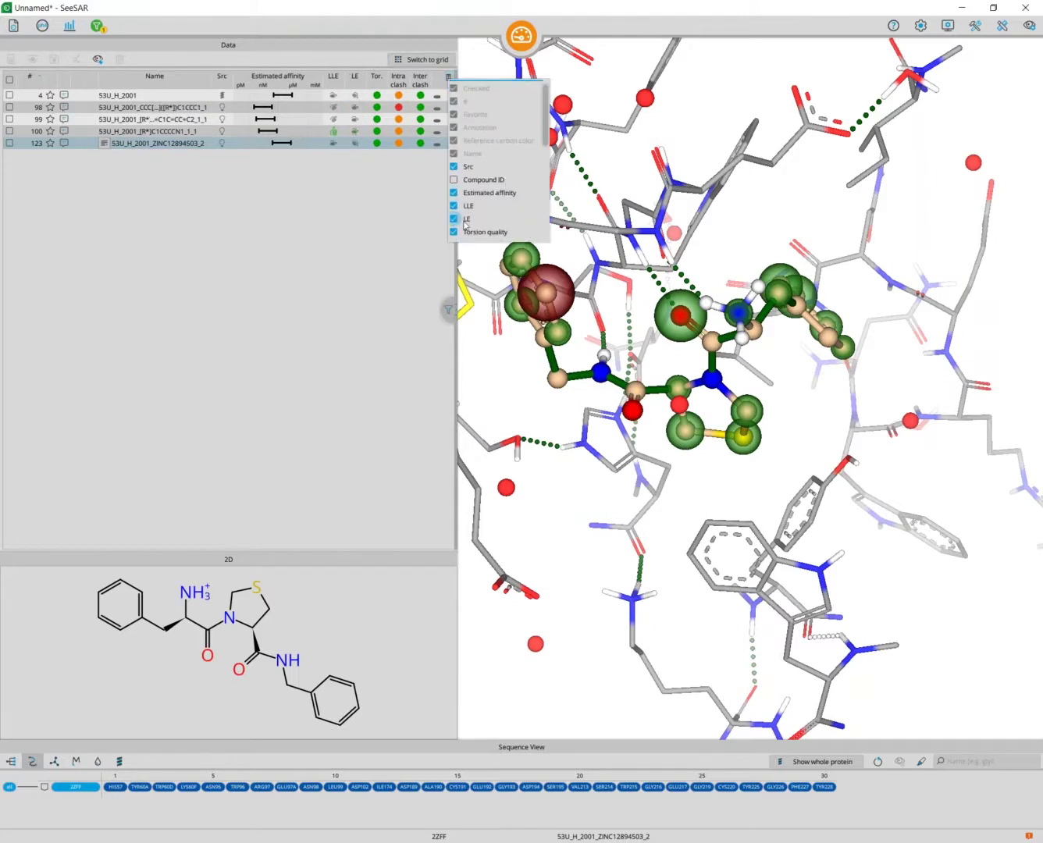
{"action": "scroll", "coordinate": [476, 224], "scroll_direction": "down", "scroll_amount": 3}
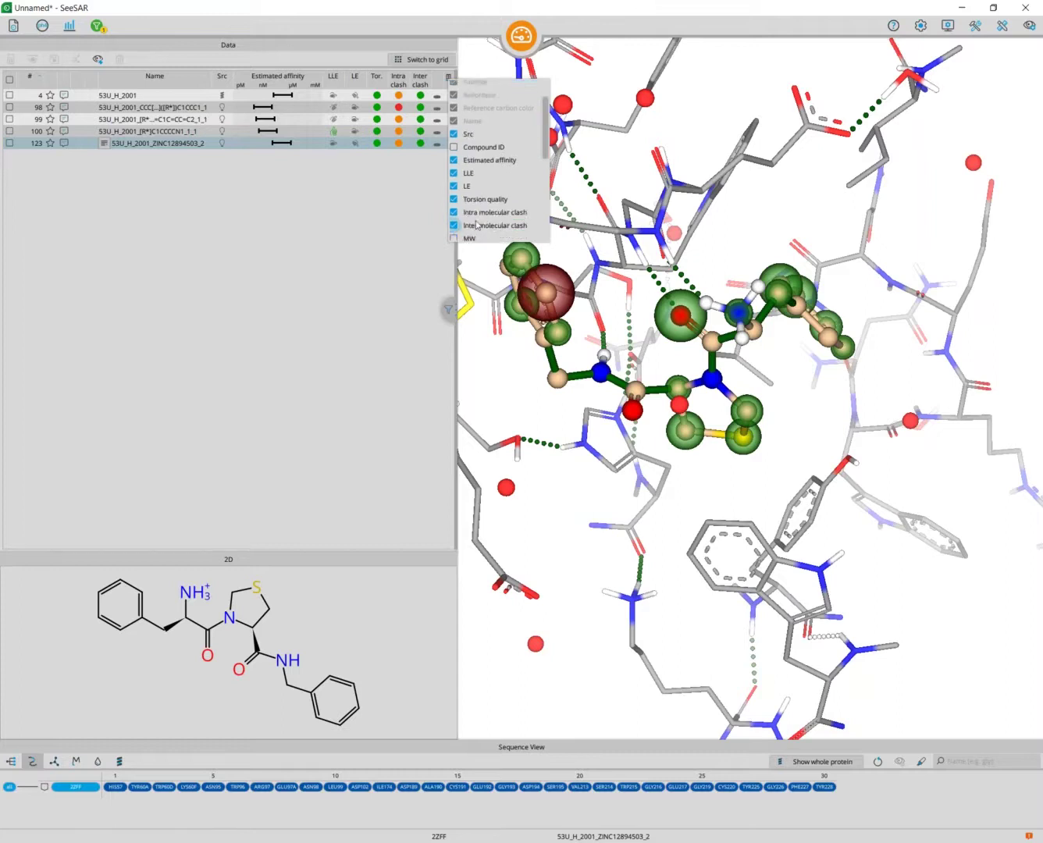
{"action": "left_click", "coordinate": [469, 207]}
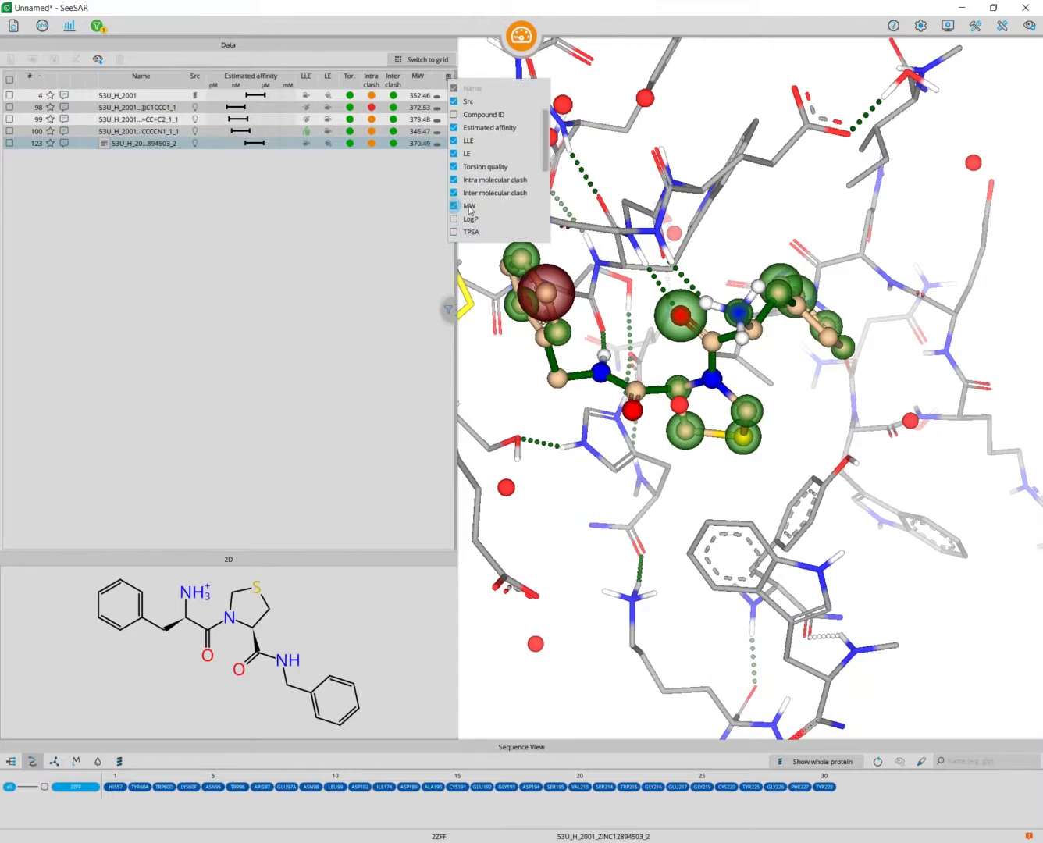
{"action": "left_click", "coordinate": [472, 220]}
Show the Optibrium logD column and widen the data table so that all its columns fit
{"action": "scroll", "coordinate": [473, 222], "scroll_direction": "down", "scroll_amount": 3}
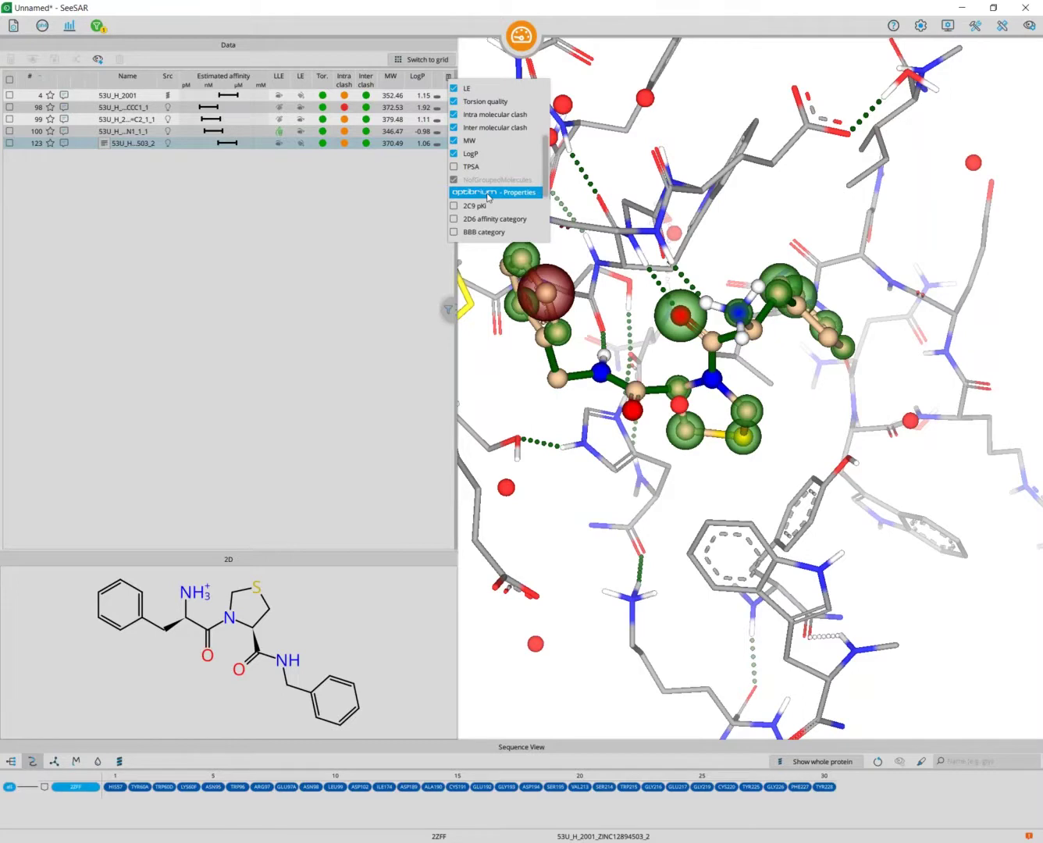
{"action": "scroll", "coordinate": [488, 202], "scroll_direction": "down", "scroll_amount": 2}
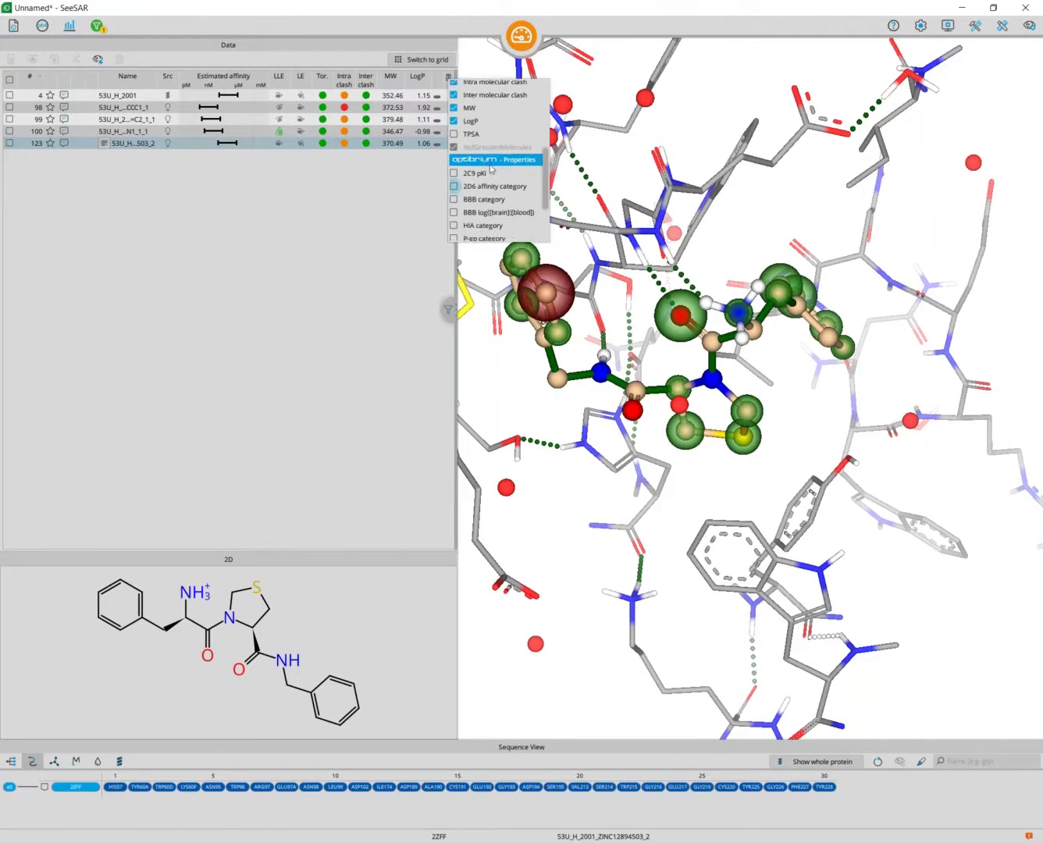
{"action": "scroll", "coordinate": [471, 204], "scroll_direction": "down", "scroll_amount": 1}
{"action": "scroll", "coordinate": [473, 205], "scroll_direction": "down", "scroll_amount": 3}
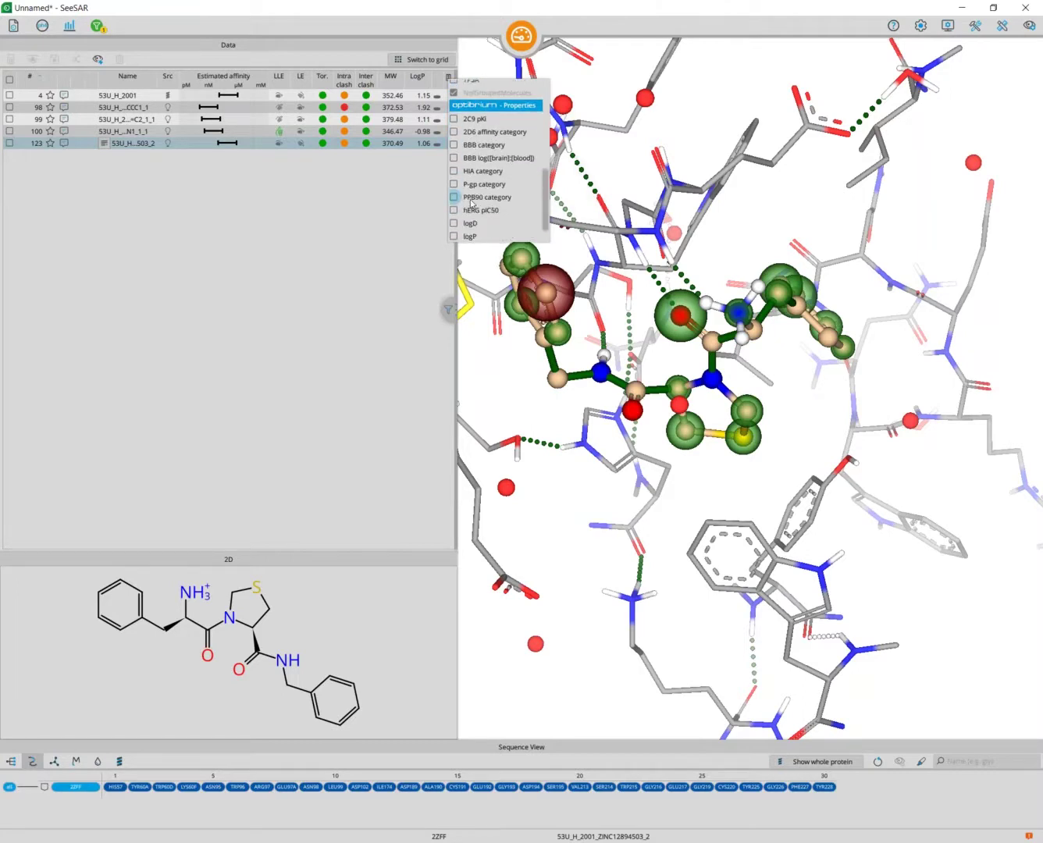
{"action": "left_click", "coordinate": [455, 224]}
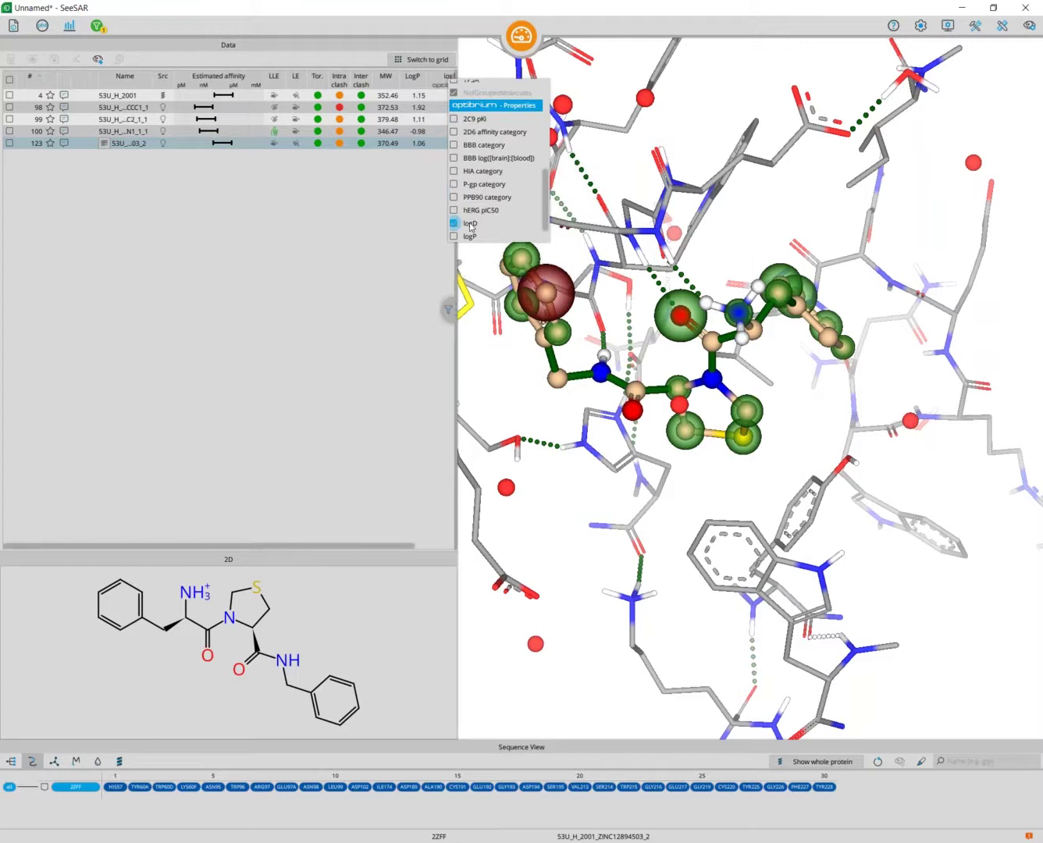
{"action": "scroll", "coordinate": [473, 225], "scroll_direction": "down", "scroll_amount": 2}
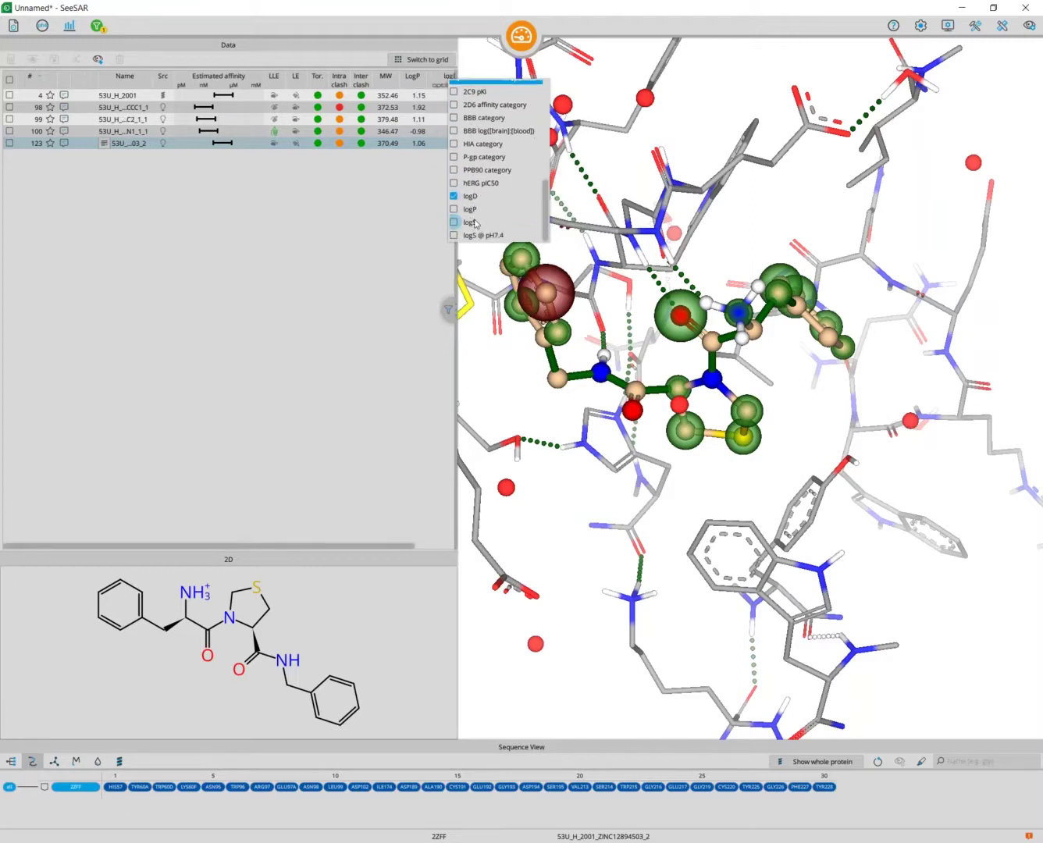
{"action": "left_click", "coordinate": [383, 294]}
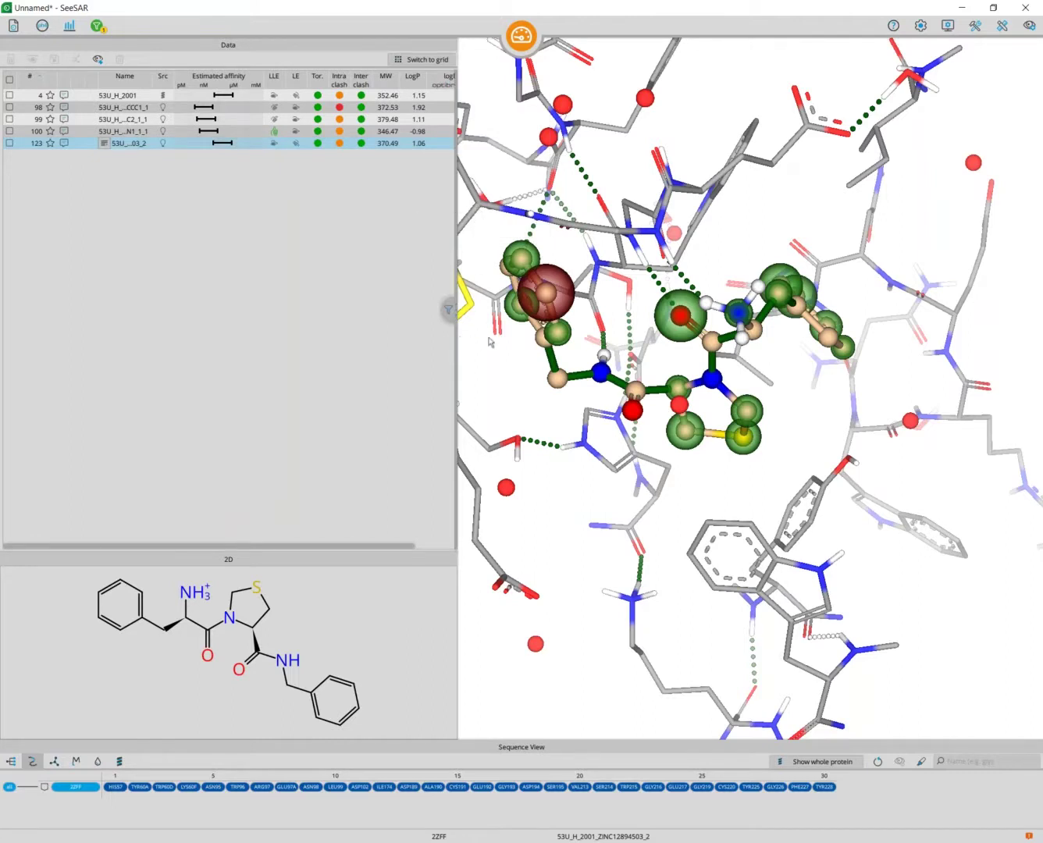
{"action": "left_click_drag", "start_coordinate": [459, 611], "coordinate": [569, 608]}
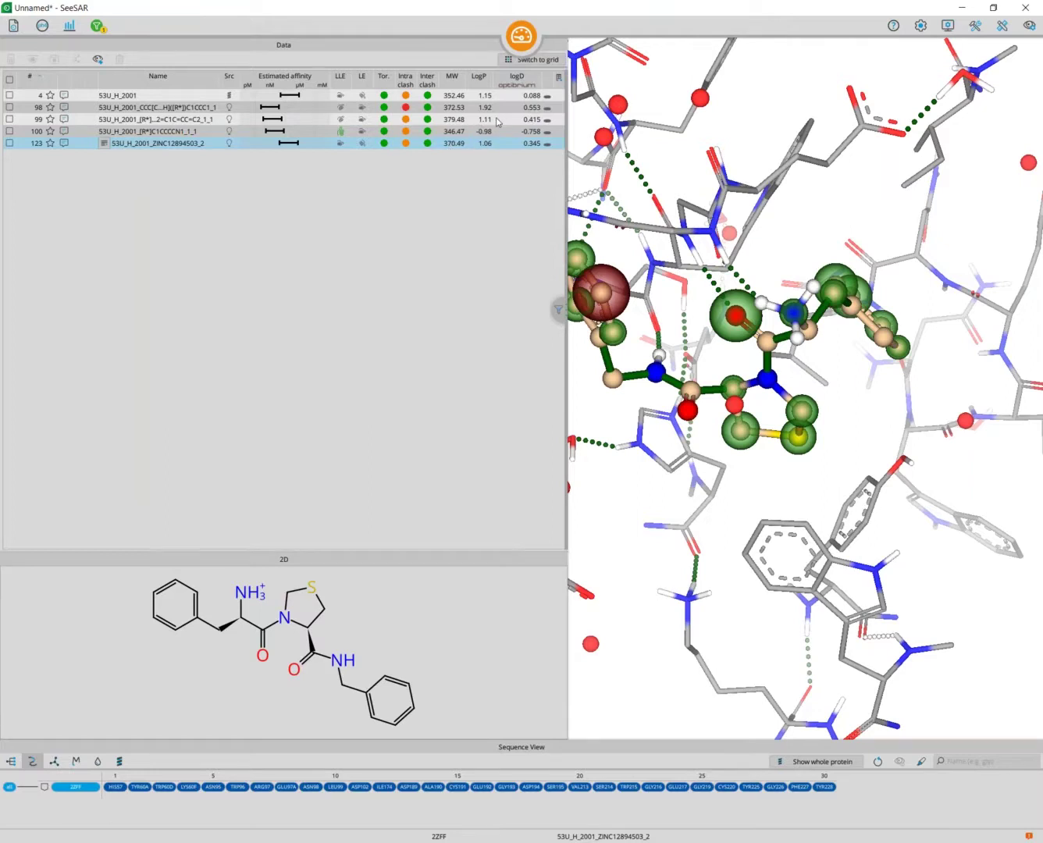
Switch the molecules to grid view and open the property plot settings from molecule 98
{"action": "left_click", "coordinate": [539, 59]}
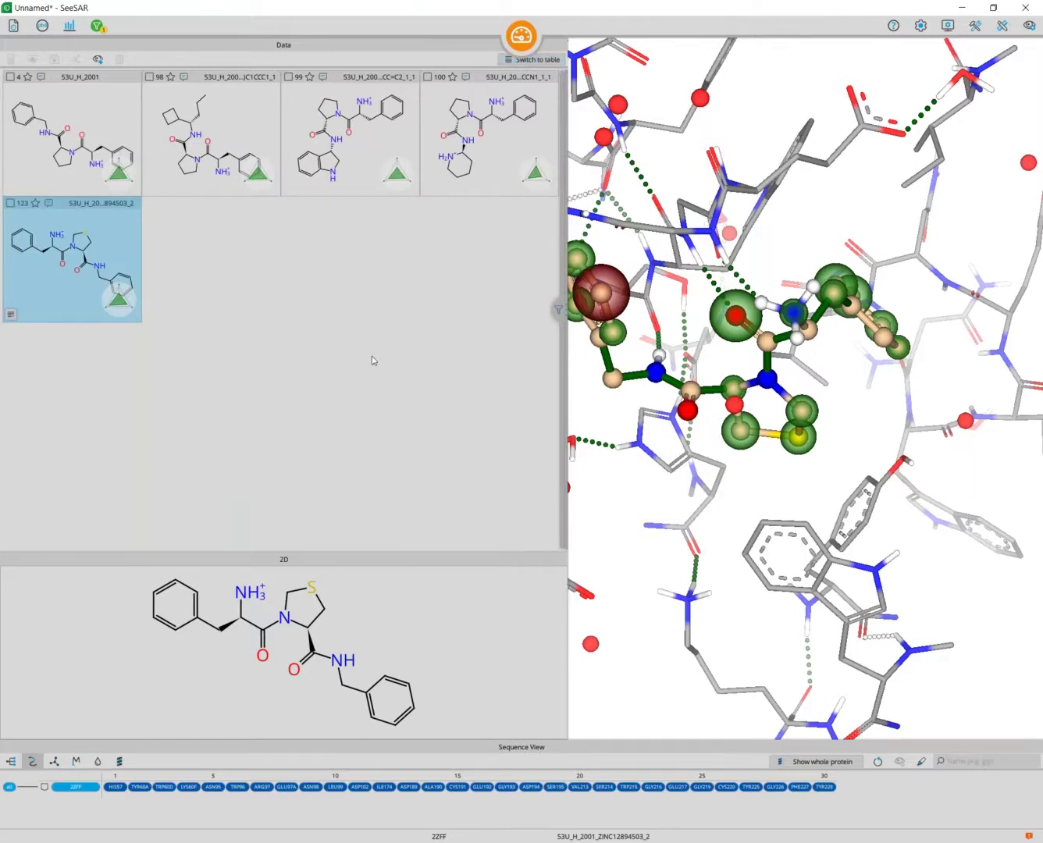
{"action": "mouse_move", "coordinate": [253, 185]}
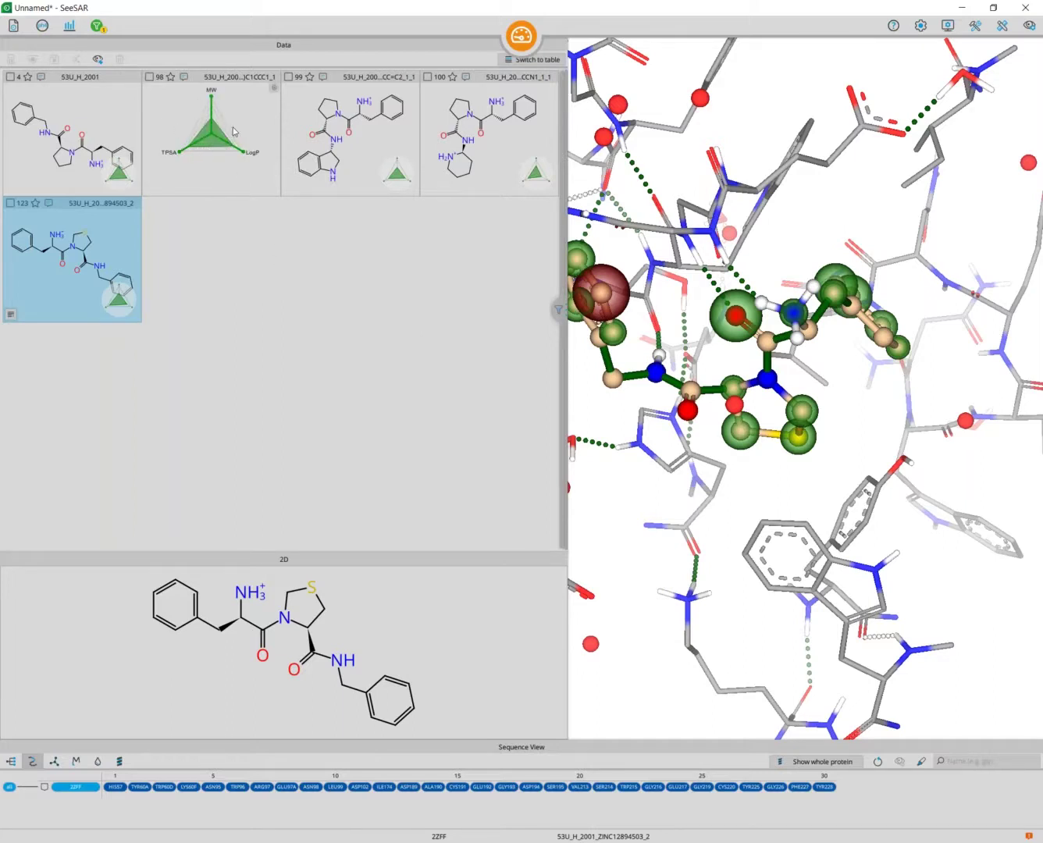
{"action": "left_click", "coordinate": [274, 88]}
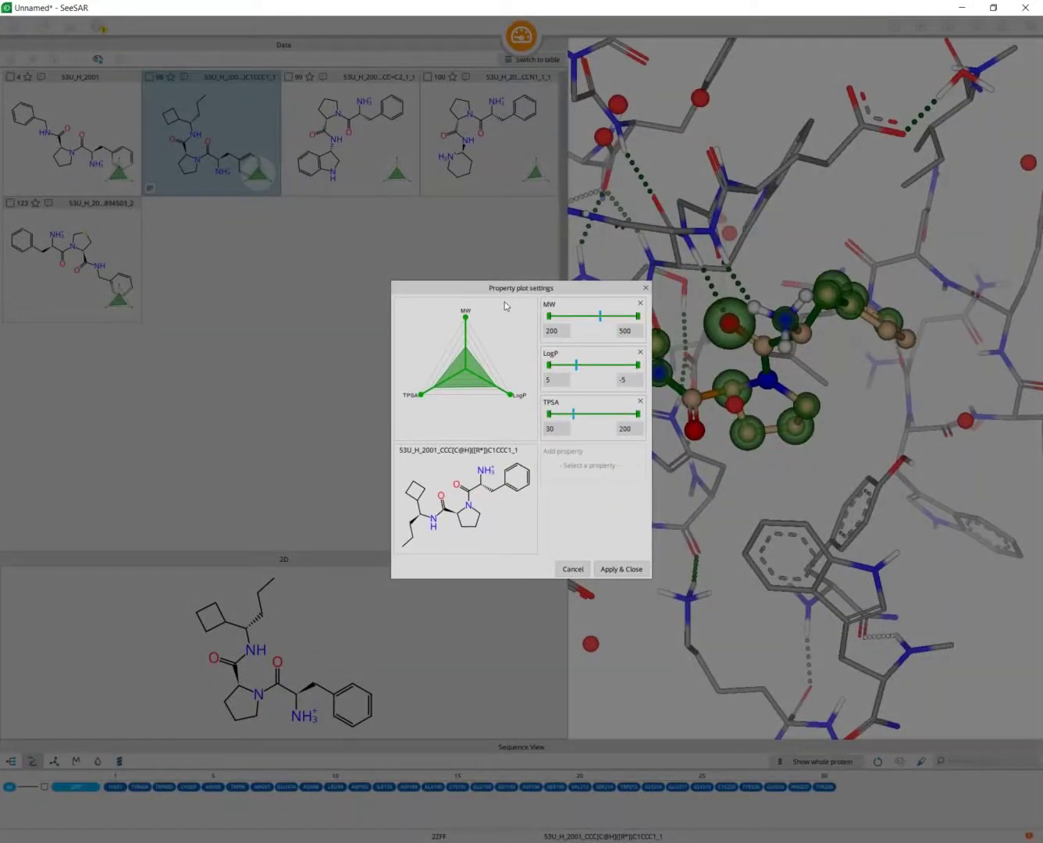
Set the plot's MW maximum to 700, lower the upper desired MW limit, and move the LogP limit slightly inward from 5
{"action": "double_click", "coordinate": [637, 332]}
{"action": "type", "text": "700"}
{"action": "key", "text": "Return"}
{"action": "left_click_drag", "start_coordinate": [638, 316], "coordinate": [614, 325]}
{"action": "left_click_drag", "start_coordinate": [554, 369], "coordinate": [558, 367]}
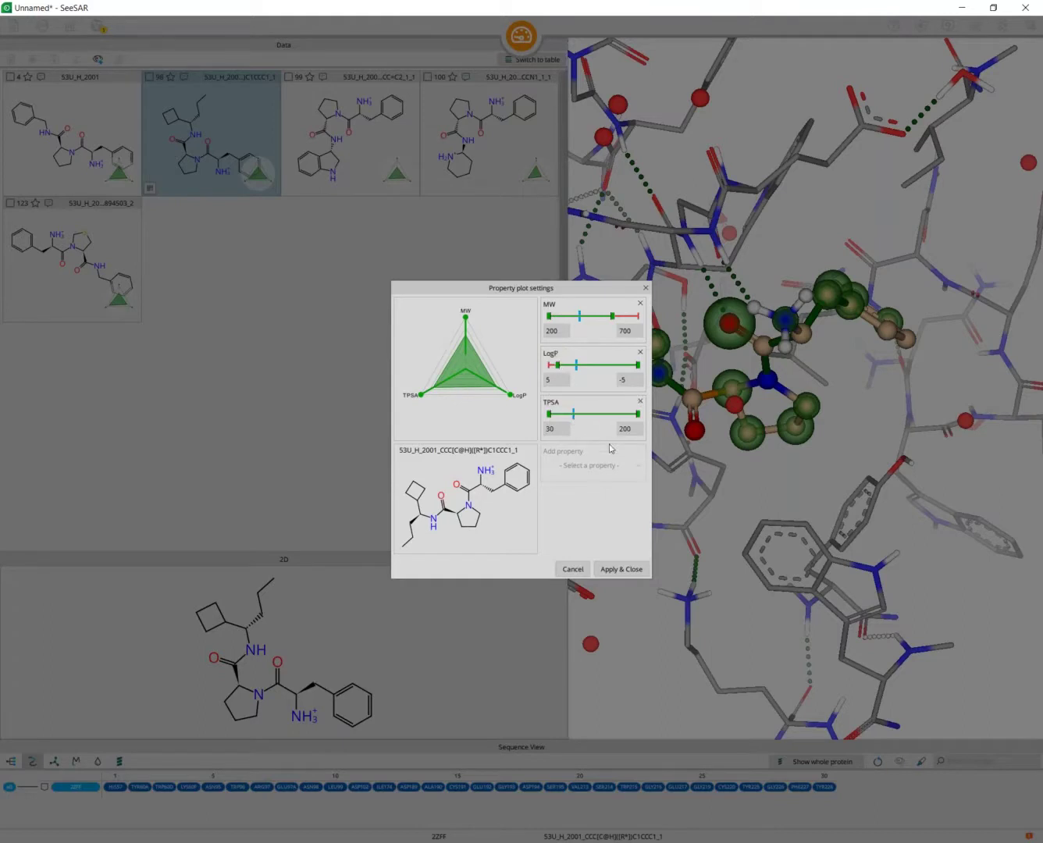
Add Optibrium hERG pIC50 to the property plot with a 0 to 5 range and a reduced upper desired limit
{"action": "left_click", "coordinate": [638, 467]}
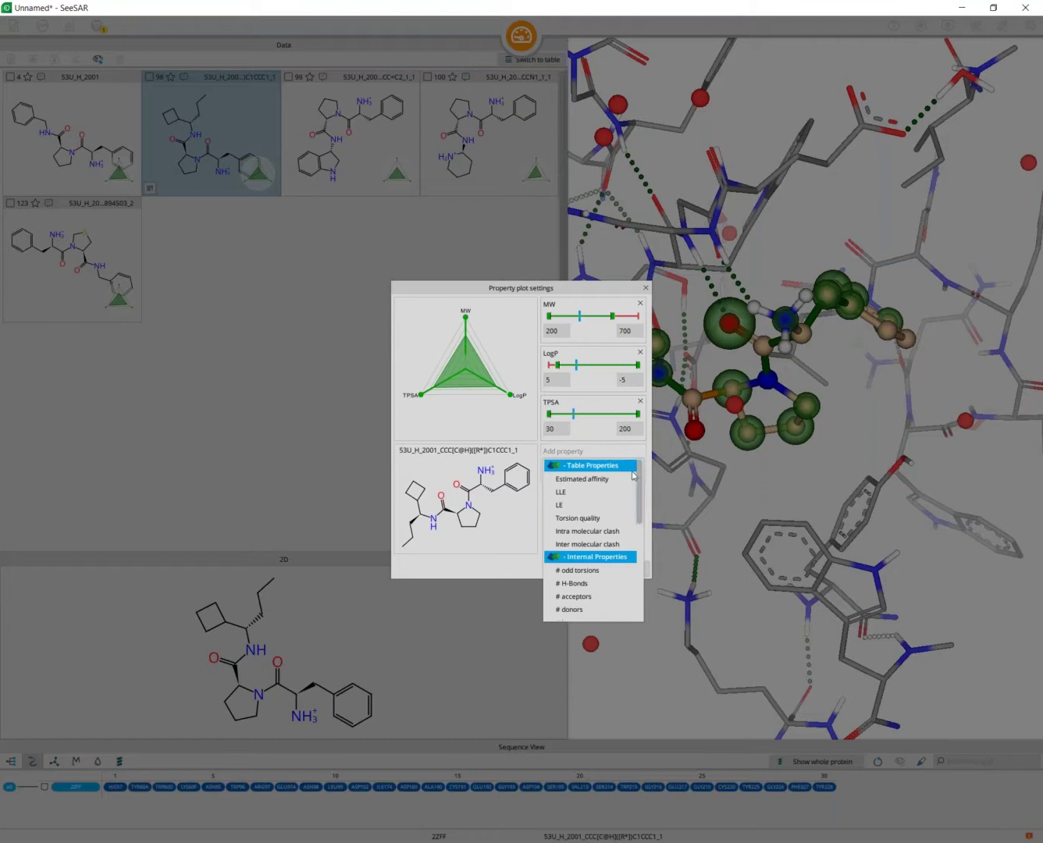
{"action": "scroll", "coordinate": [599, 524], "scroll_direction": "down", "scroll_amount": 6}
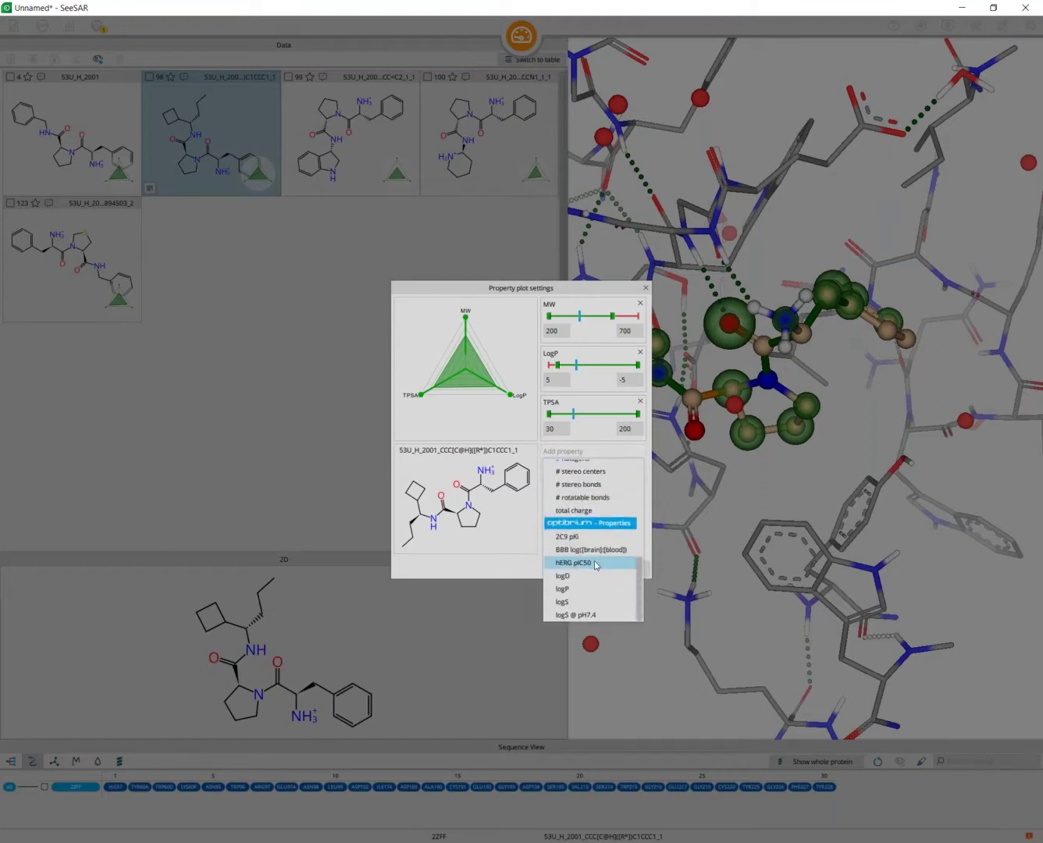
{"action": "left_click", "coordinate": [596, 564]}
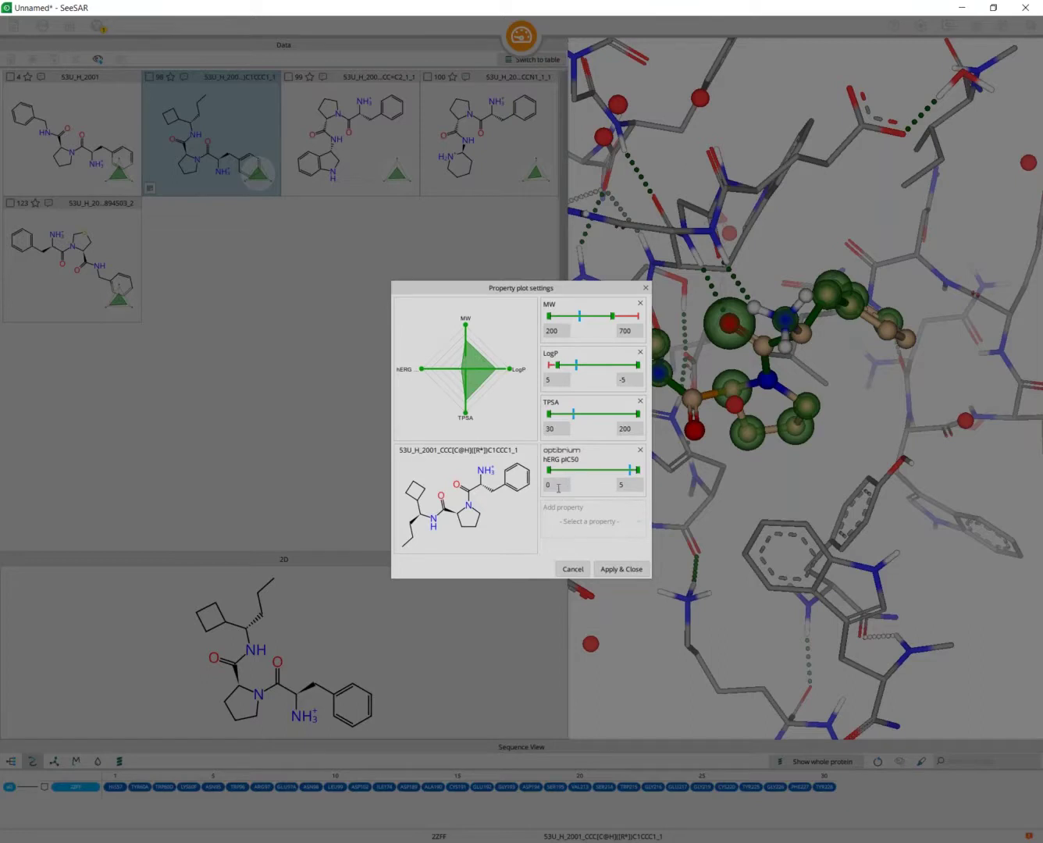
{"action": "left_click", "coordinate": [554, 487]}
{"action": "left_click_drag", "start_coordinate": [548, 486], "coordinate": [566, 485]}
{"action": "left_click", "coordinate": [622, 482]}
{"action": "left_click_drag", "start_coordinate": [614, 488], "coordinate": [628, 484]}
{"action": "type", "text": "9"}
{"action": "left_click_drag", "start_coordinate": [628, 485], "coordinate": [614, 489]}
{"action": "type", "text": "5"}
Add # H-Bonds to the plot with a raised lower limit, apply the settings, and view molecule 99's enlarged property plot
{"action": "left_click", "coordinate": [591, 521]}
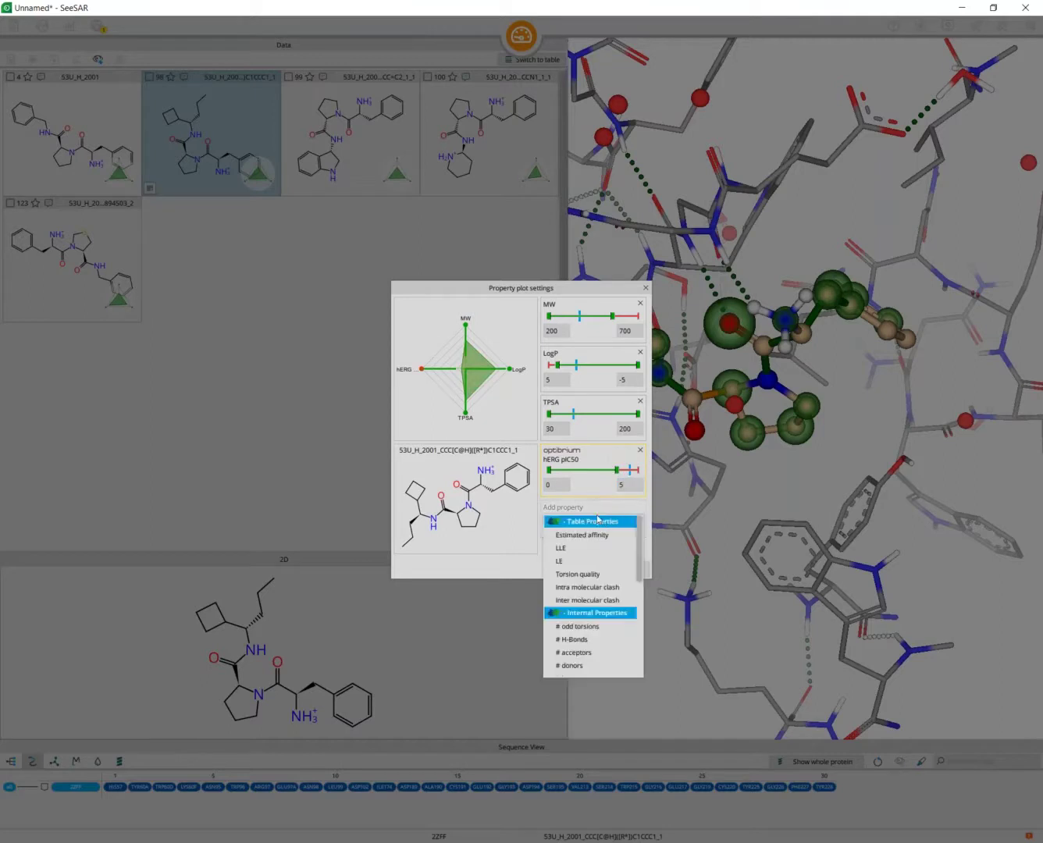
{"action": "left_click", "coordinate": [574, 639]}
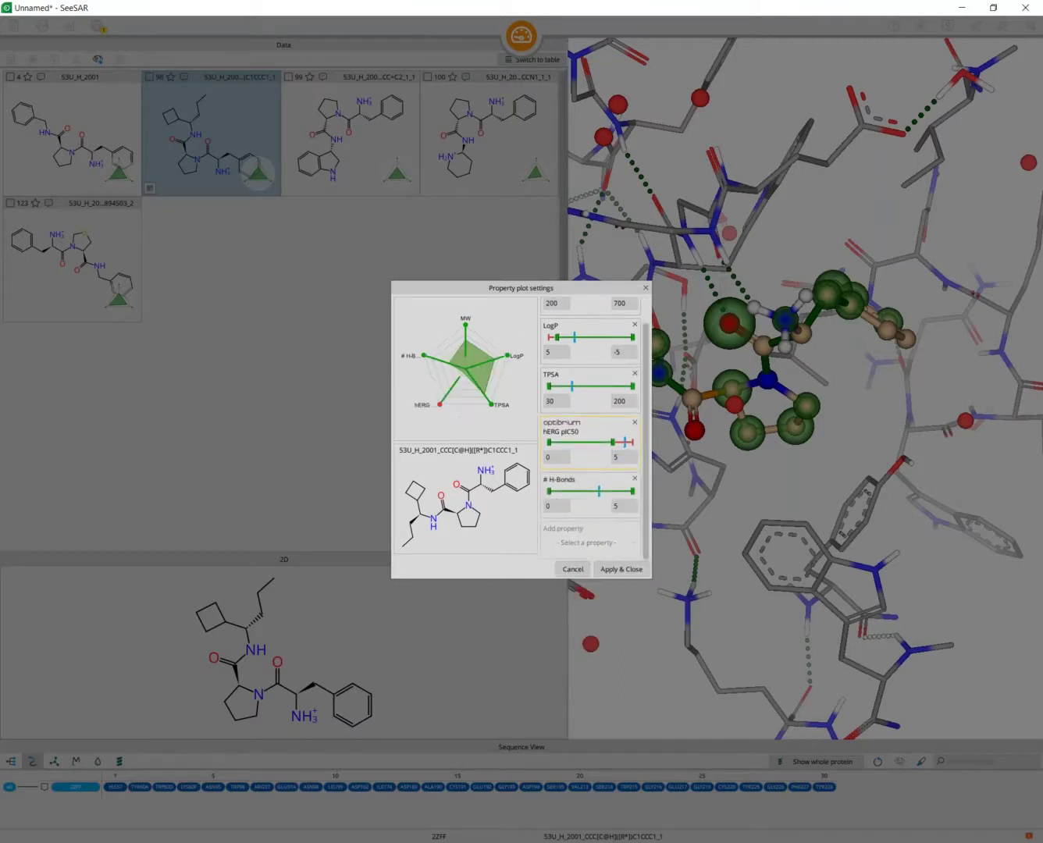
{"action": "left_click_drag", "start_coordinate": [550, 495], "coordinate": [582, 494]}
{"action": "left_click", "coordinate": [621, 568]}
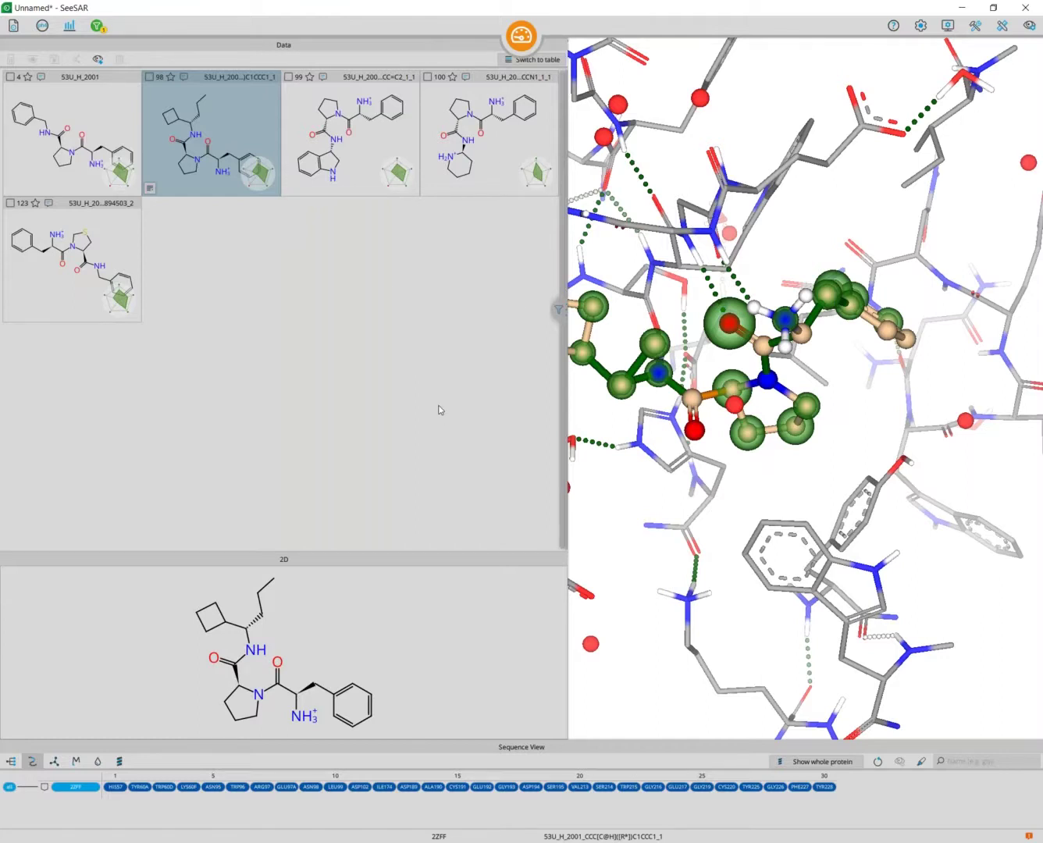
{"action": "mouse_move", "coordinate": [398, 164]}
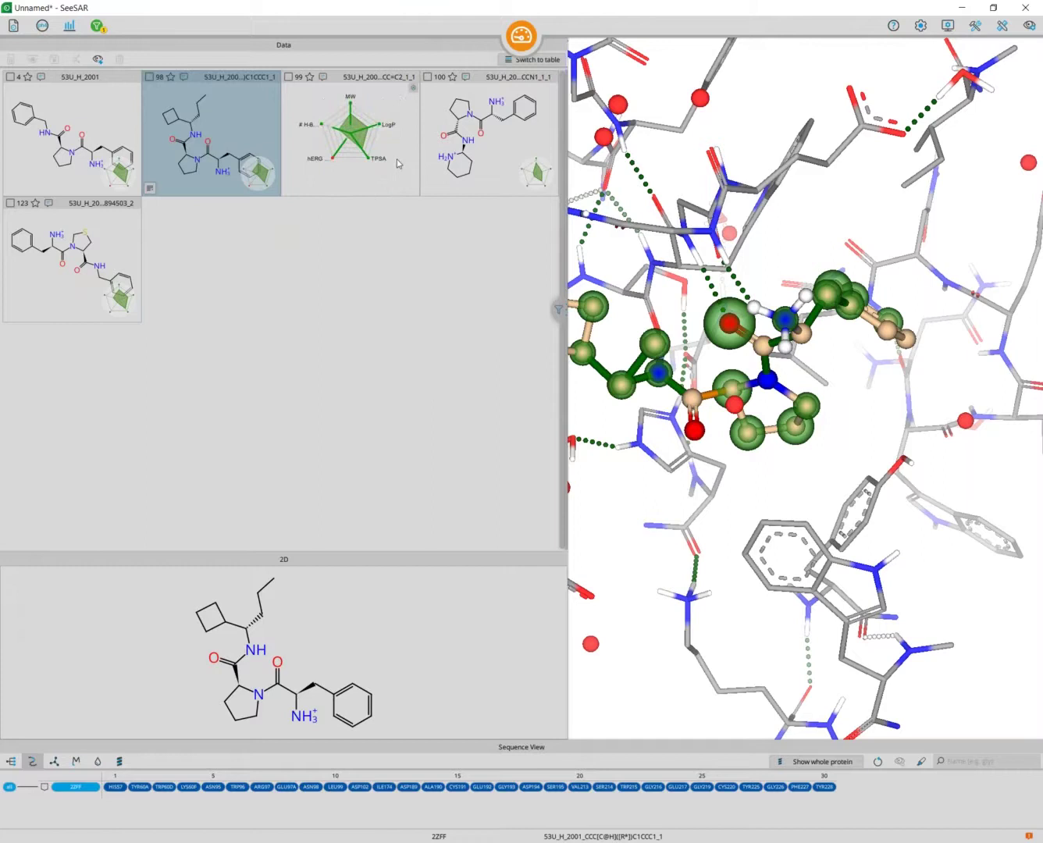
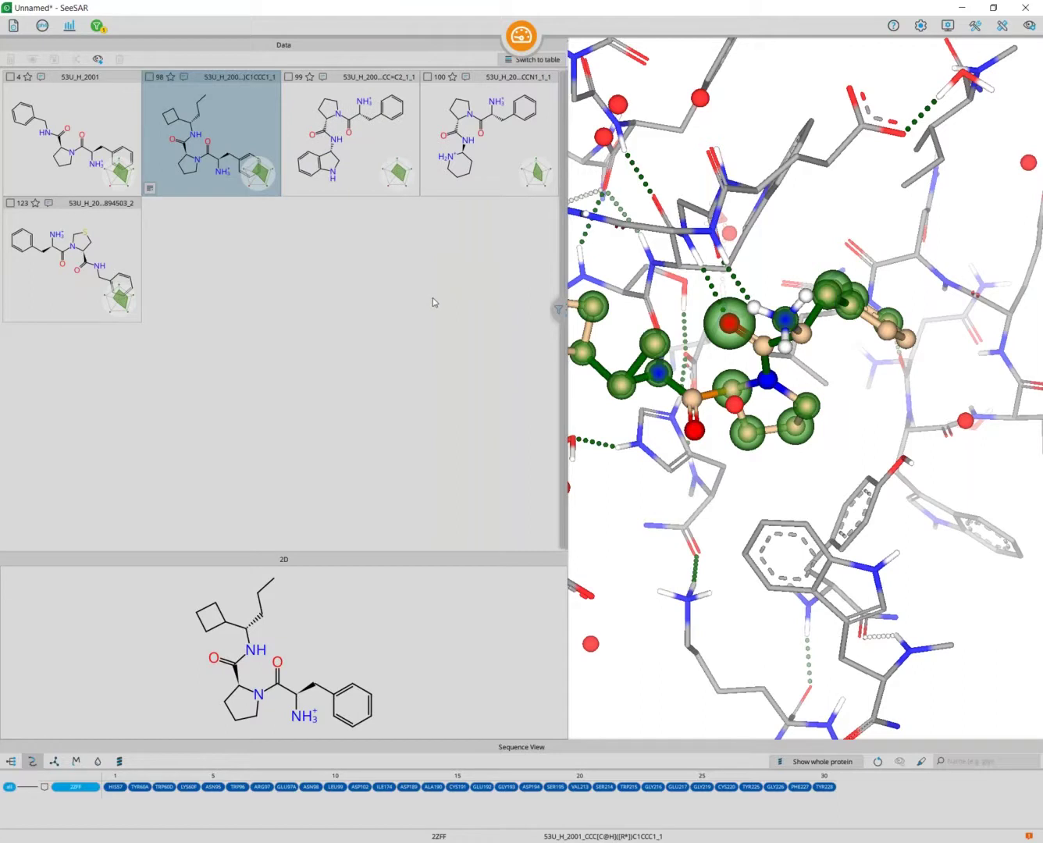
Back in table view, mark molecule 100 as a favorite and annotate it with a person's initials followed by "likes this"
{"action": "left_click", "coordinate": [552, 60]}
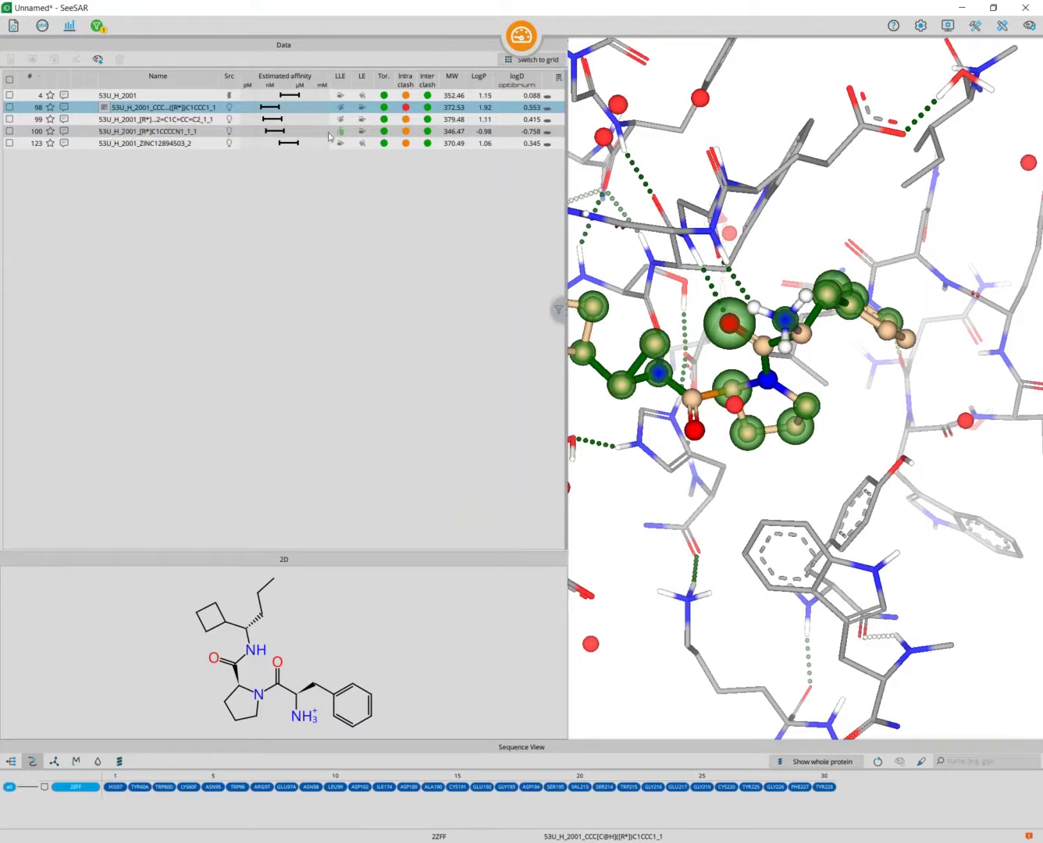
{"action": "left_click", "coordinate": [183, 132]}
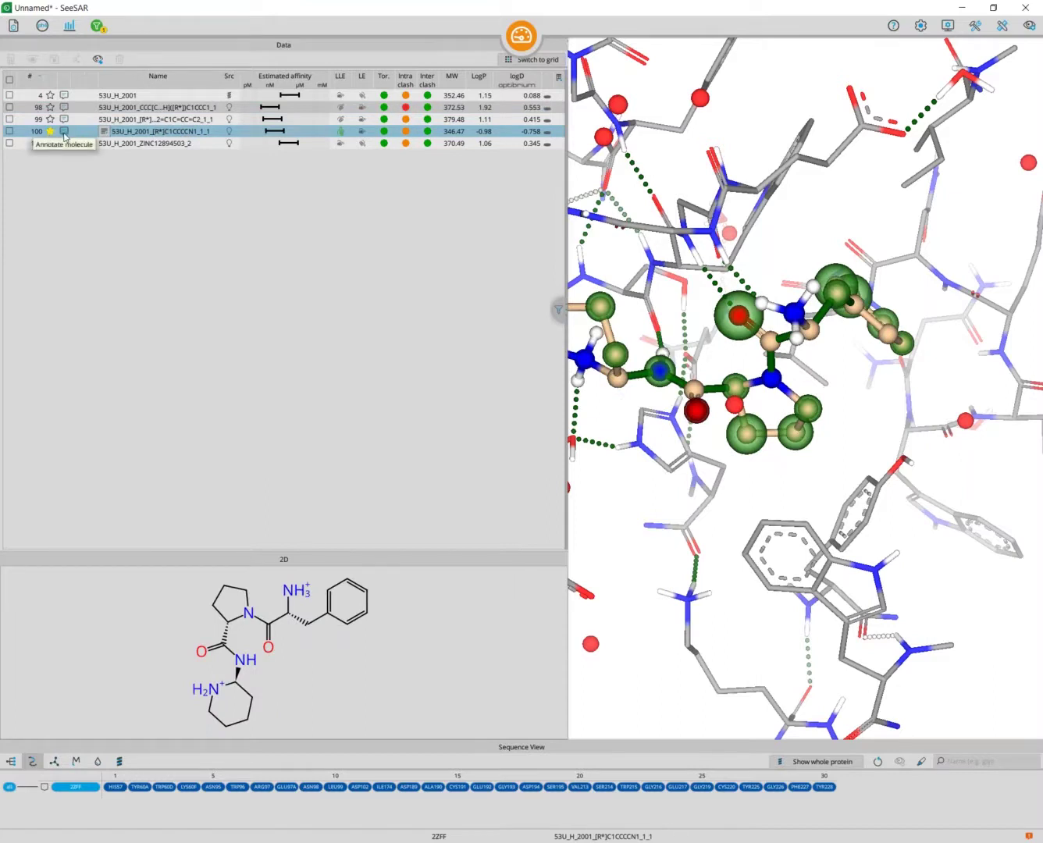
{"action": "left_click", "coordinate": [64, 132]}
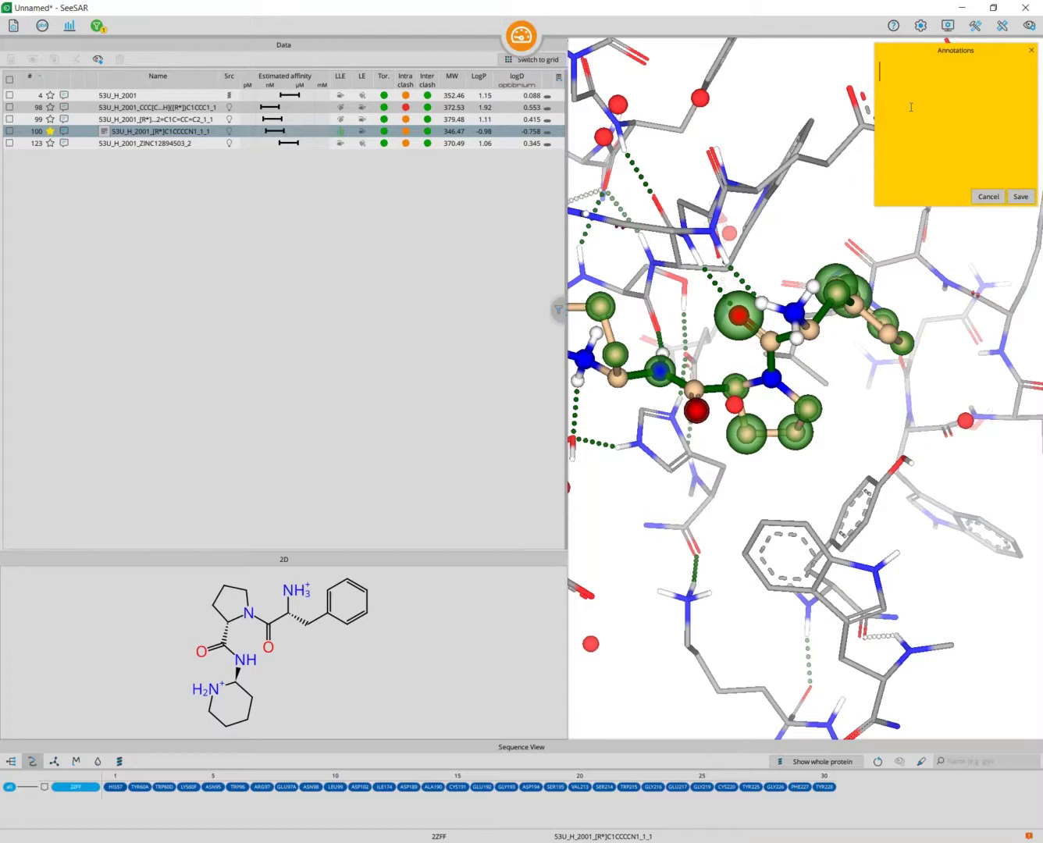
{"action": "type", "text": "FK likes this"}
{"action": "left_click", "coordinate": [1021, 196]}
{"action": "left_click", "coordinate": [1002, 196]}
{"action": "mouse_move", "coordinate": [897, 317]}
{"action": "right_mouse_down"}
{"action": "mouse_move", "coordinate": [864, 297]}
{"action": "mouse_move", "coordinate": [812, 337]}
{"action": "mouse_move", "coordinate": [829, 366]}
{"action": "mouse_move", "coordinate": [896, 288]}
{"action": "right_mouse_up"}
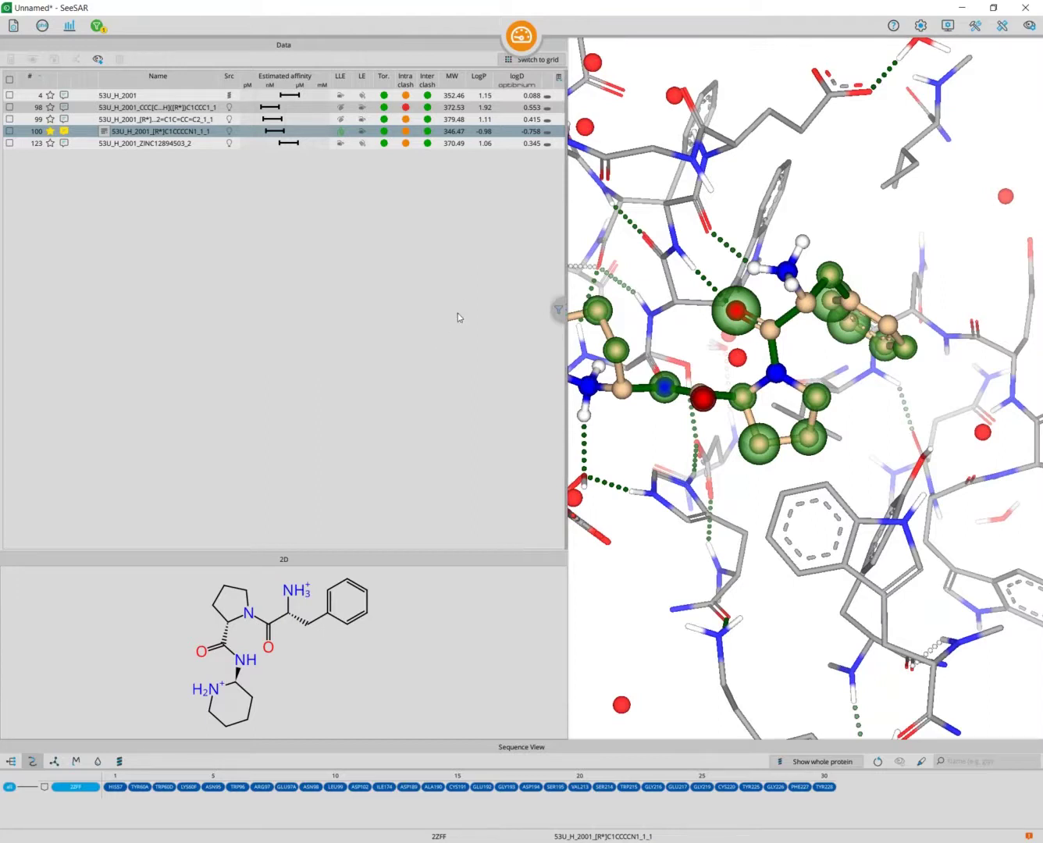
Switch to the Proteins mode and load the PDB entry 2ZDA, "Exploring Thrombin S1 pocket"
{"action": "left_click", "coordinate": [522, 36]}
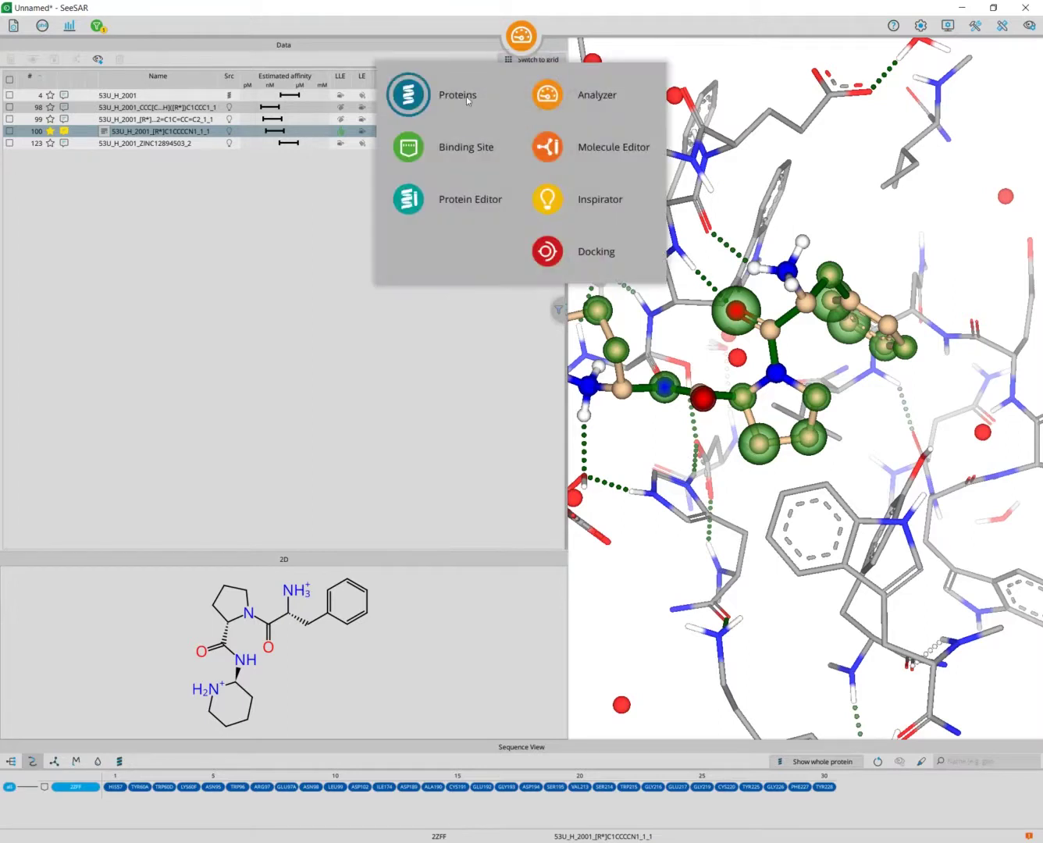
{"action": "left_click", "coordinate": [466, 96]}
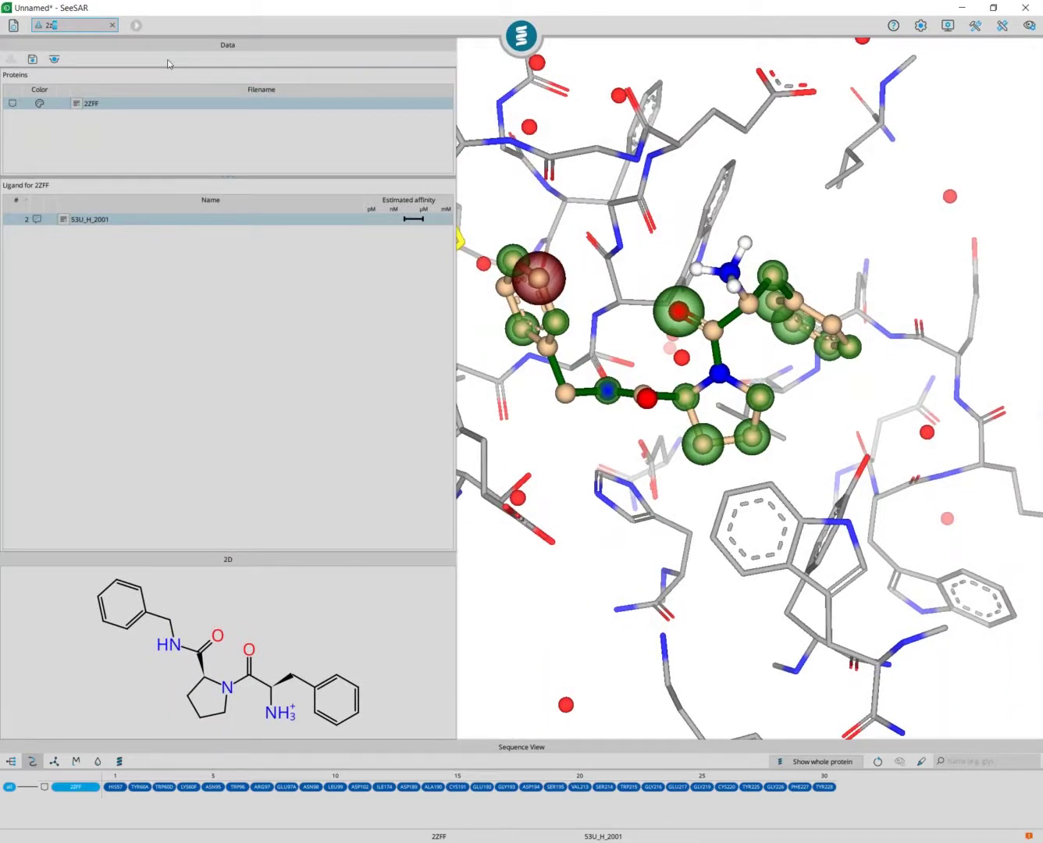
{"action": "type", "text": "a"}
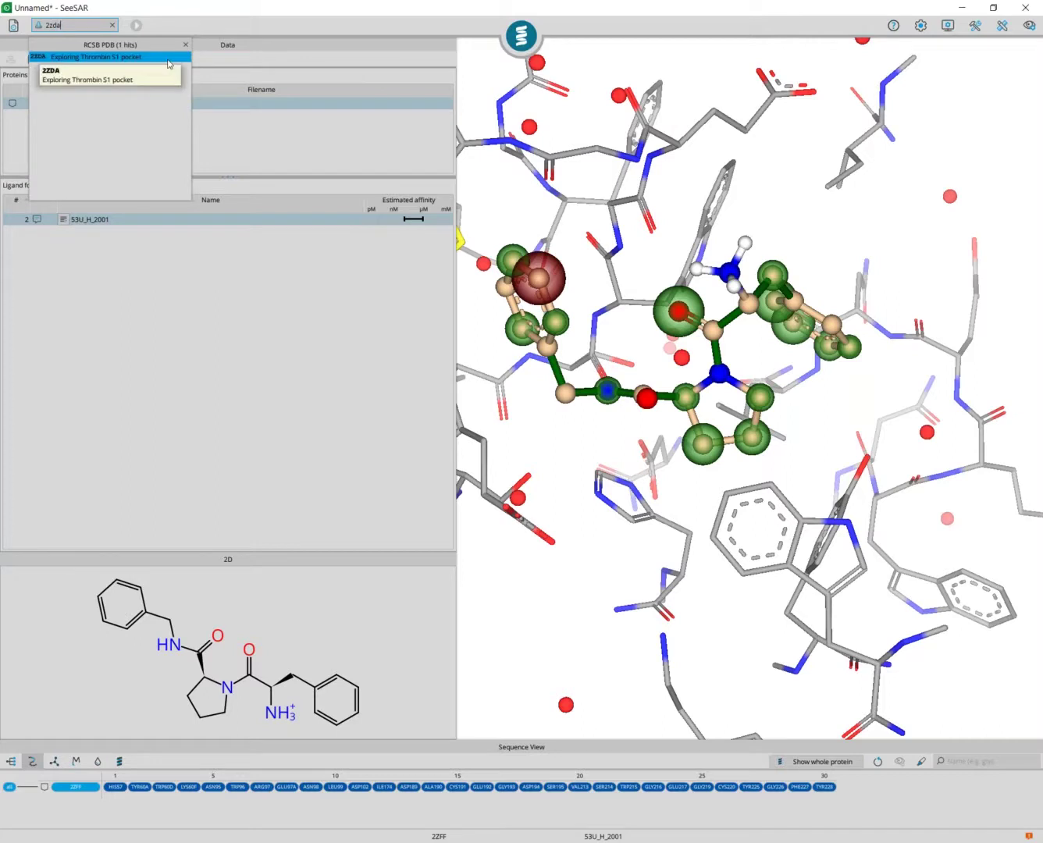
{"action": "left_click", "coordinate": [167, 58]}
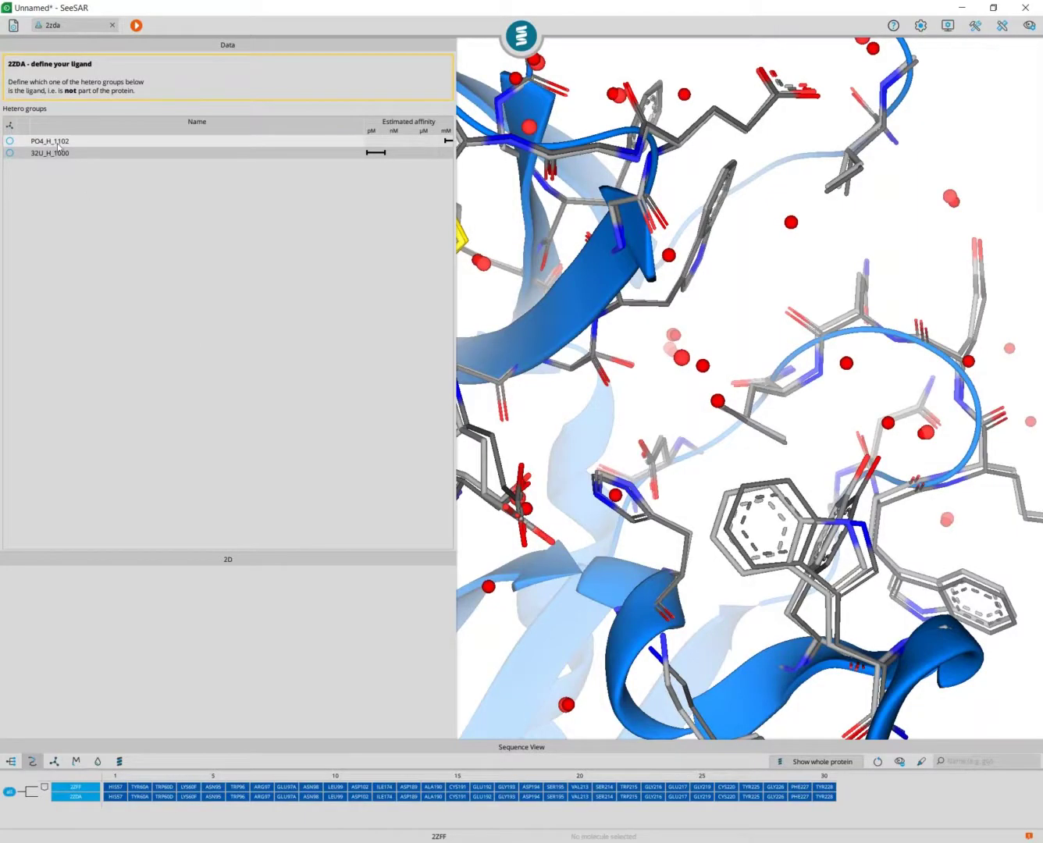
Define 32U_H_1000 as the ligand of 2ZDA, finish importing the protein, and superpose it with 2ZFF
{"action": "left_click", "coordinate": [59, 141]}
{"action": "left_click", "coordinate": [65, 155]}
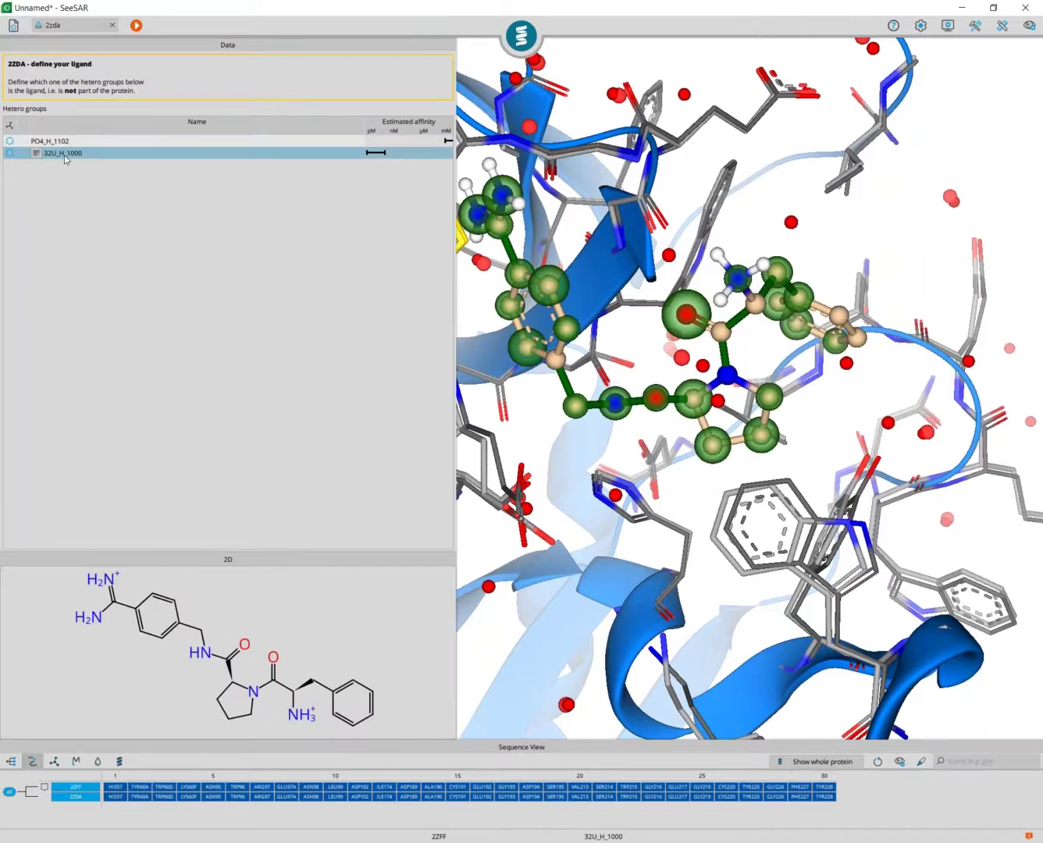
{"action": "left_click", "coordinate": [9, 154]}
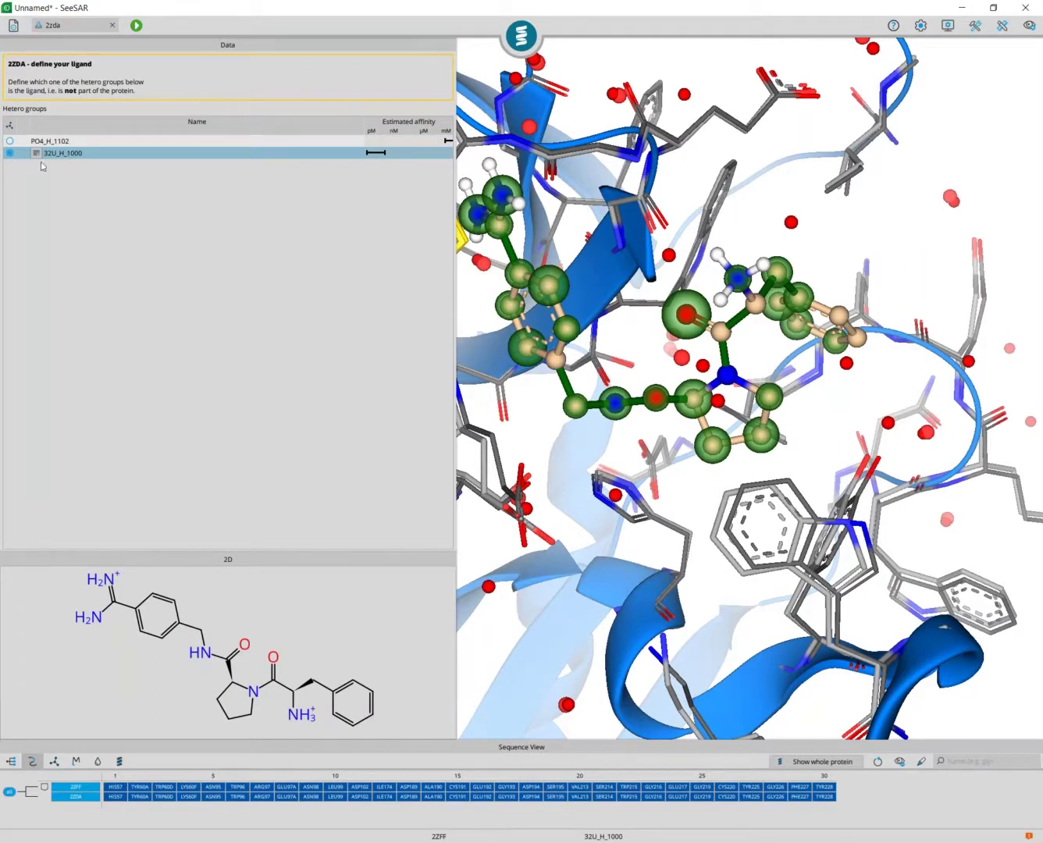
{"action": "left_click", "coordinate": [136, 27]}
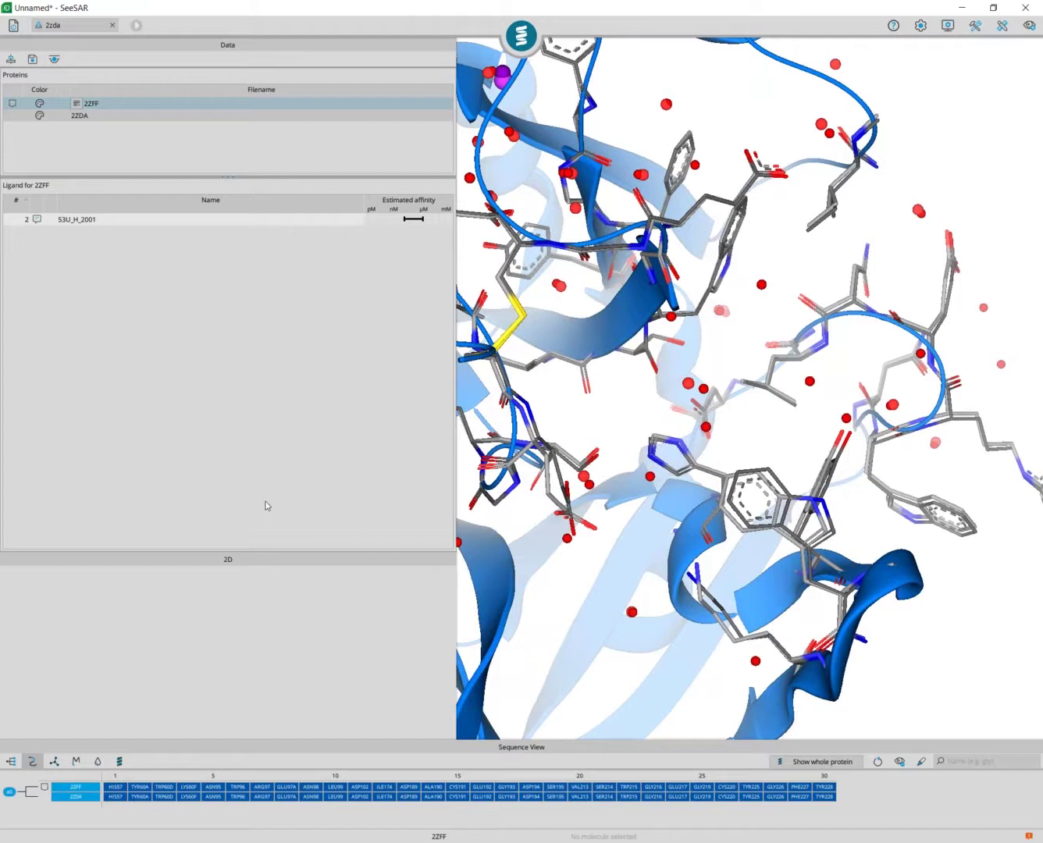
{"action": "left_click", "coordinate": [10, 63]}
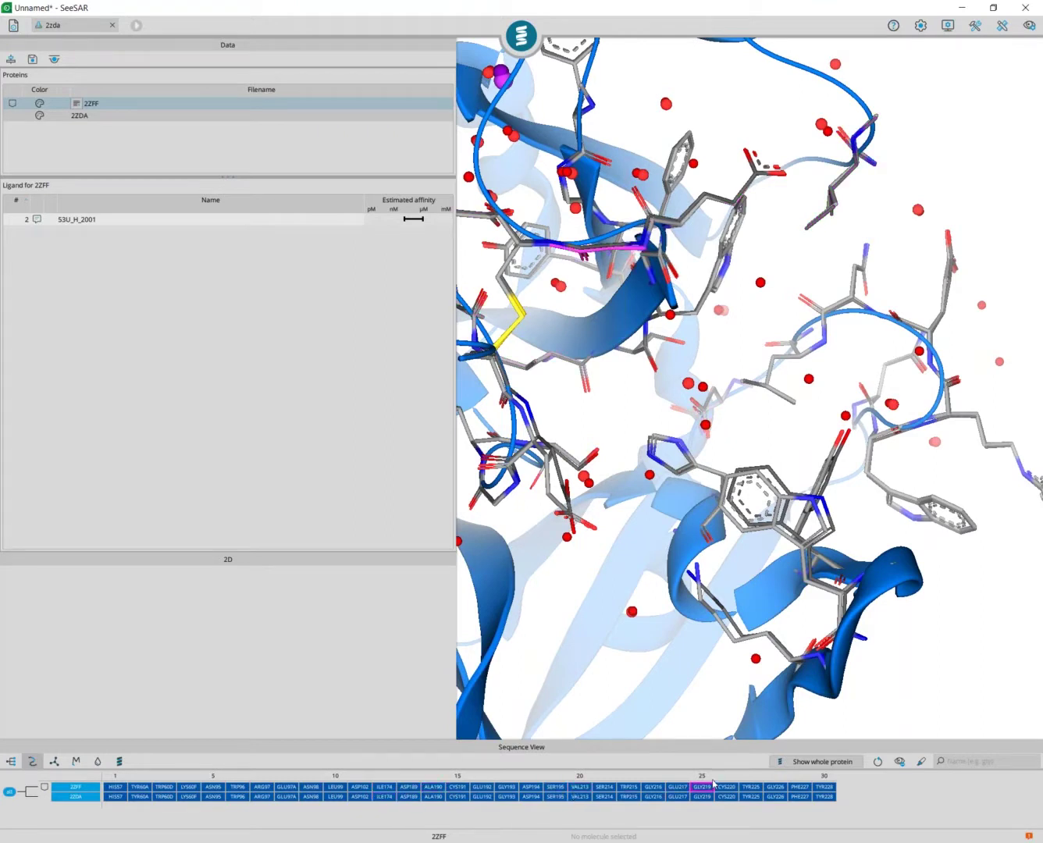
Hide the chain ribbons of both 2ZFF and 2ZDA, and return the sequence view to the binding-site residues
{"action": "scroll", "coordinate": [620, 702], "scroll_direction": "down", "scroll_amount": 4}
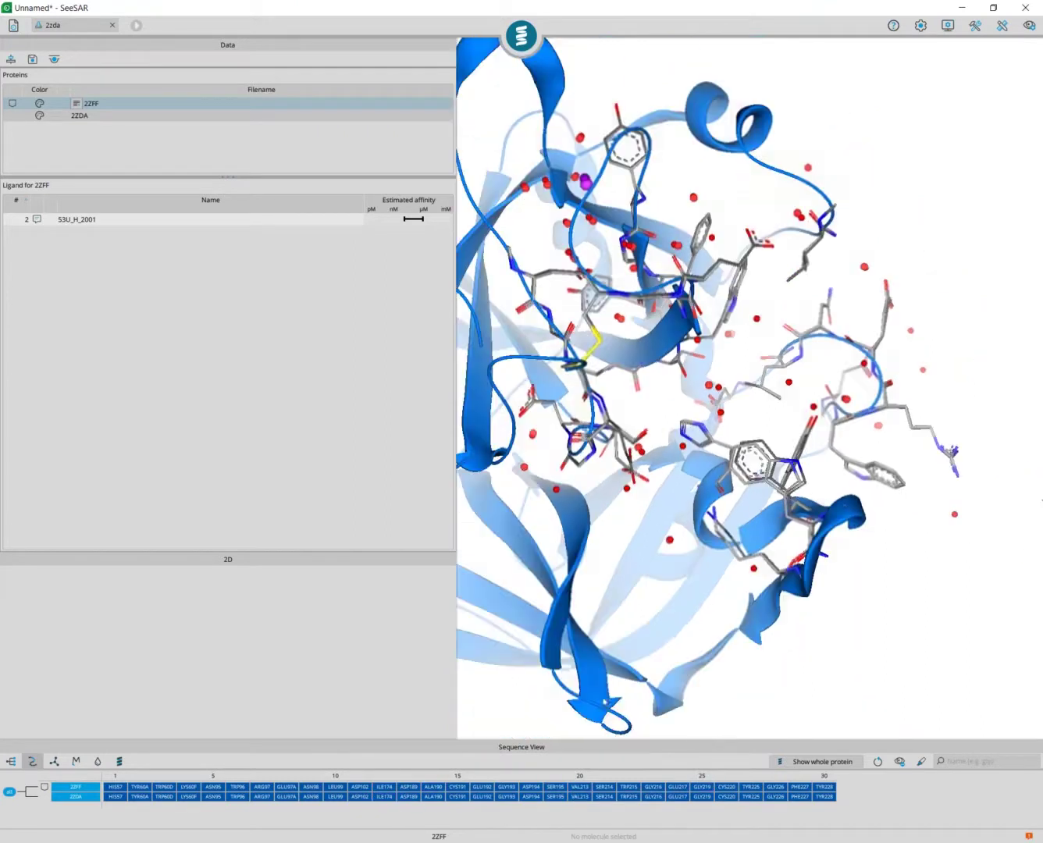
{"action": "left_click", "coordinate": [120, 760]}
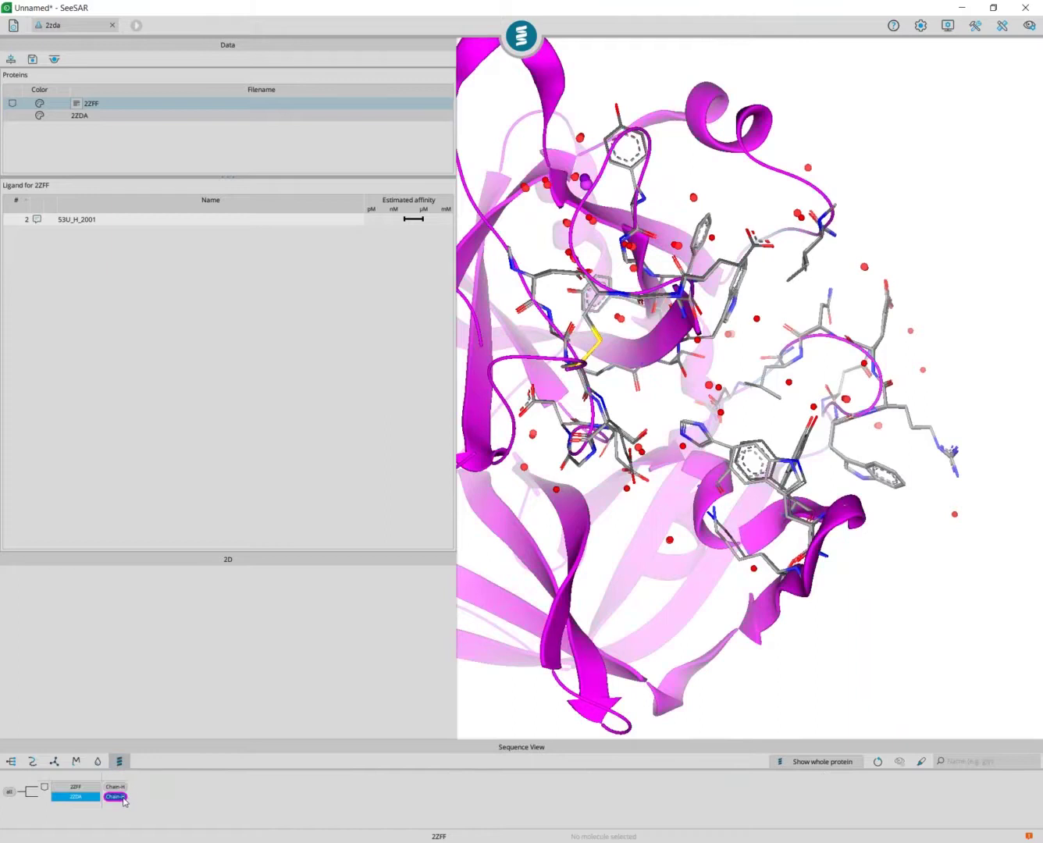
{"action": "left_click", "coordinate": [119, 796]}
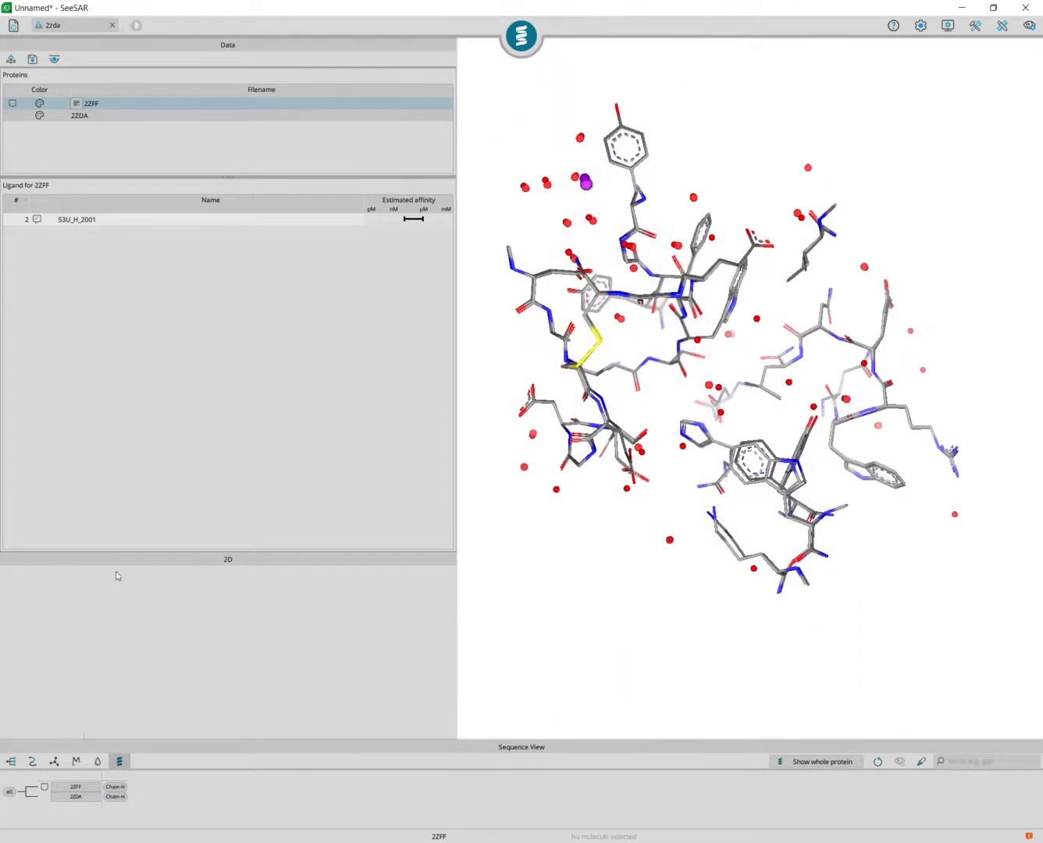
{"action": "left_click", "coordinate": [31, 763]}
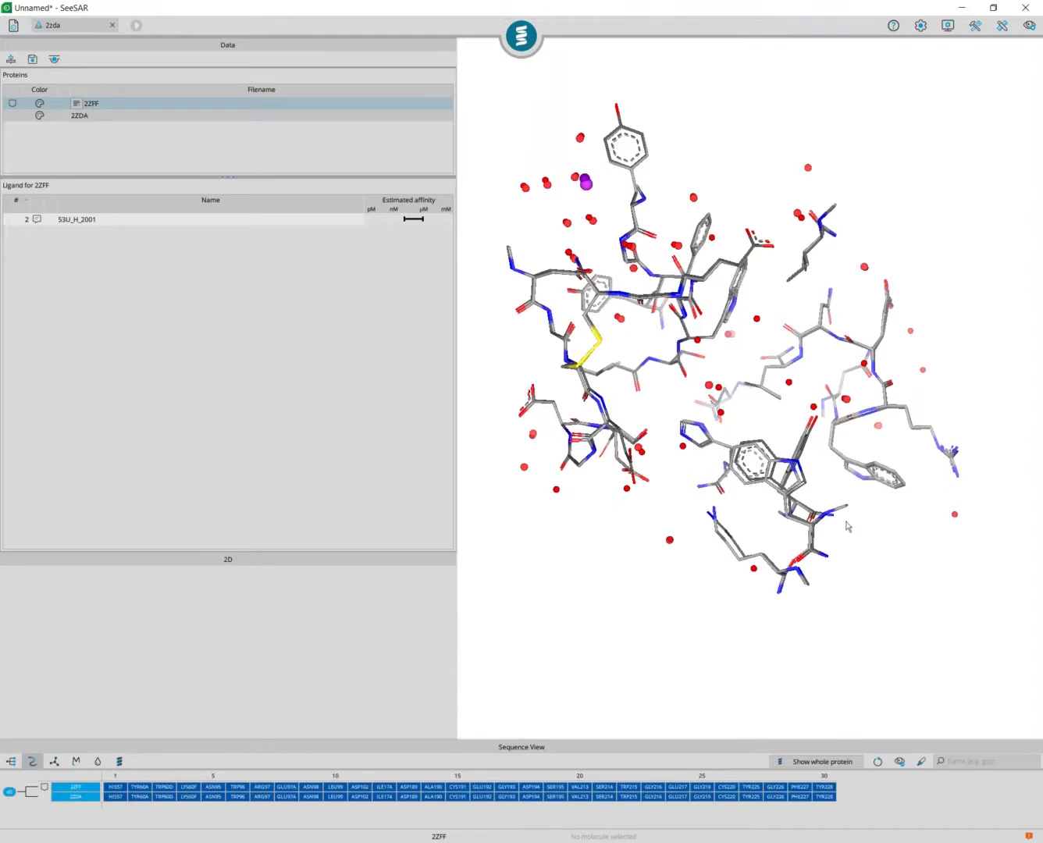
Filter the displayed residues by structural difference between the two proteins, trying 0.4 Å and settling on a 0.2 Å threshold
{"action": "scroll", "coordinate": [834, 563], "scroll_direction": "up", "scroll_amount": 1}
{"action": "right_click_drag", "start_coordinate": [835, 562], "coordinate": [840, 617]}
{"action": "scroll", "coordinate": [827, 569], "scroll_direction": "up", "scroll_amount": 2}
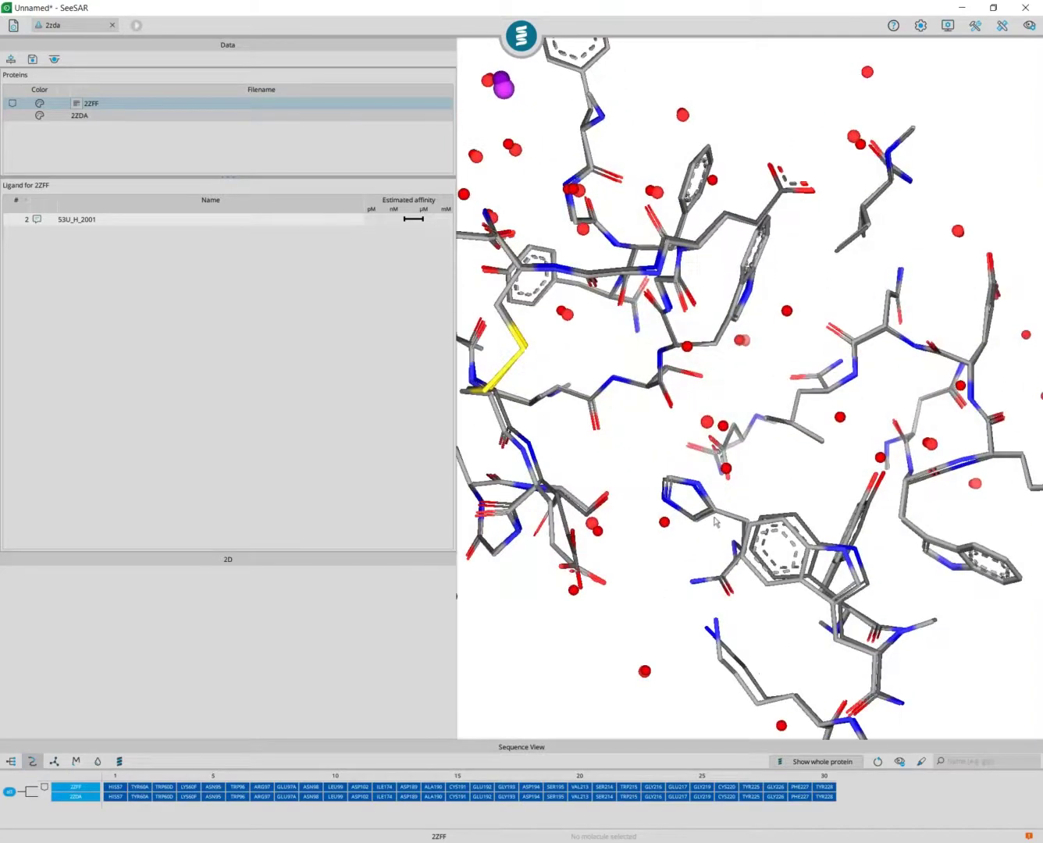
{"action": "scroll", "coordinate": [698, 492], "scroll_direction": "up", "scroll_amount": 2}
{"action": "mouse_move", "coordinate": [698, 493]}
{"action": "left_mouse_down"}
{"action": "mouse_move", "coordinate": [654, 488]}
{"action": "mouse_move", "coordinate": [676, 482]}
{"action": "mouse_move", "coordinate": [689, 495]}
{"action": "left_mouse_up"}
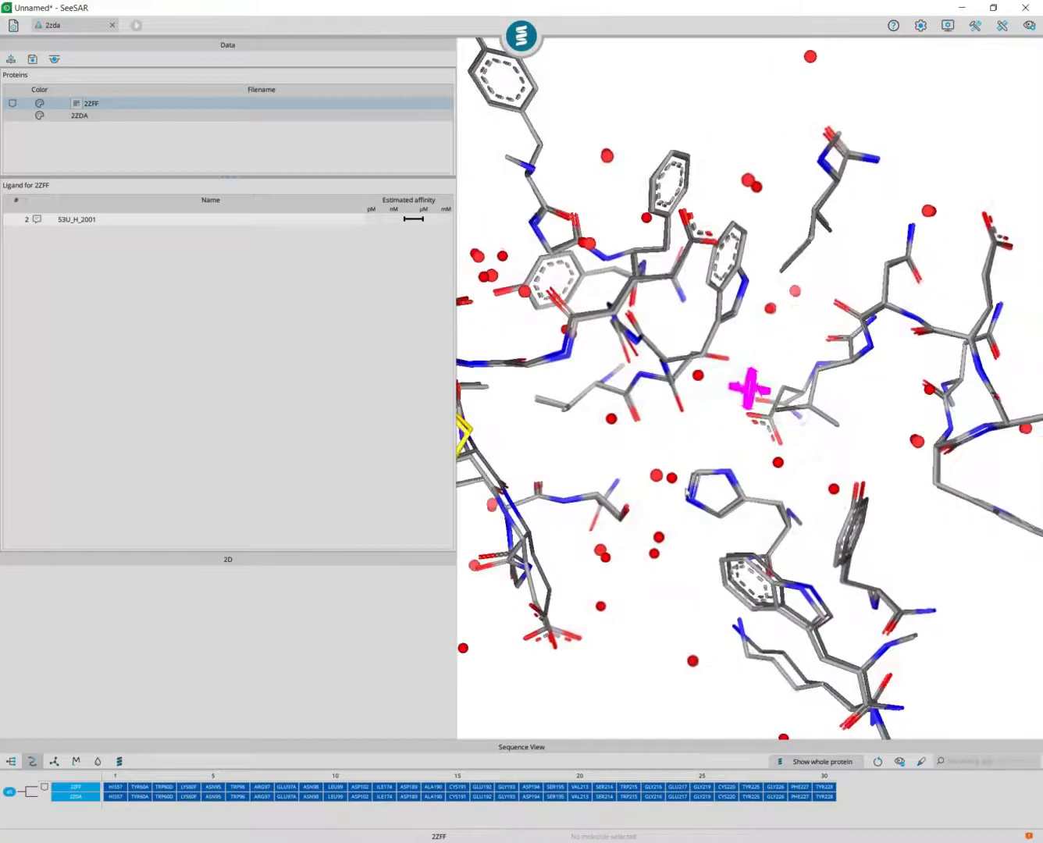
{"action": "left_click", "coordinate": [899, 763]}
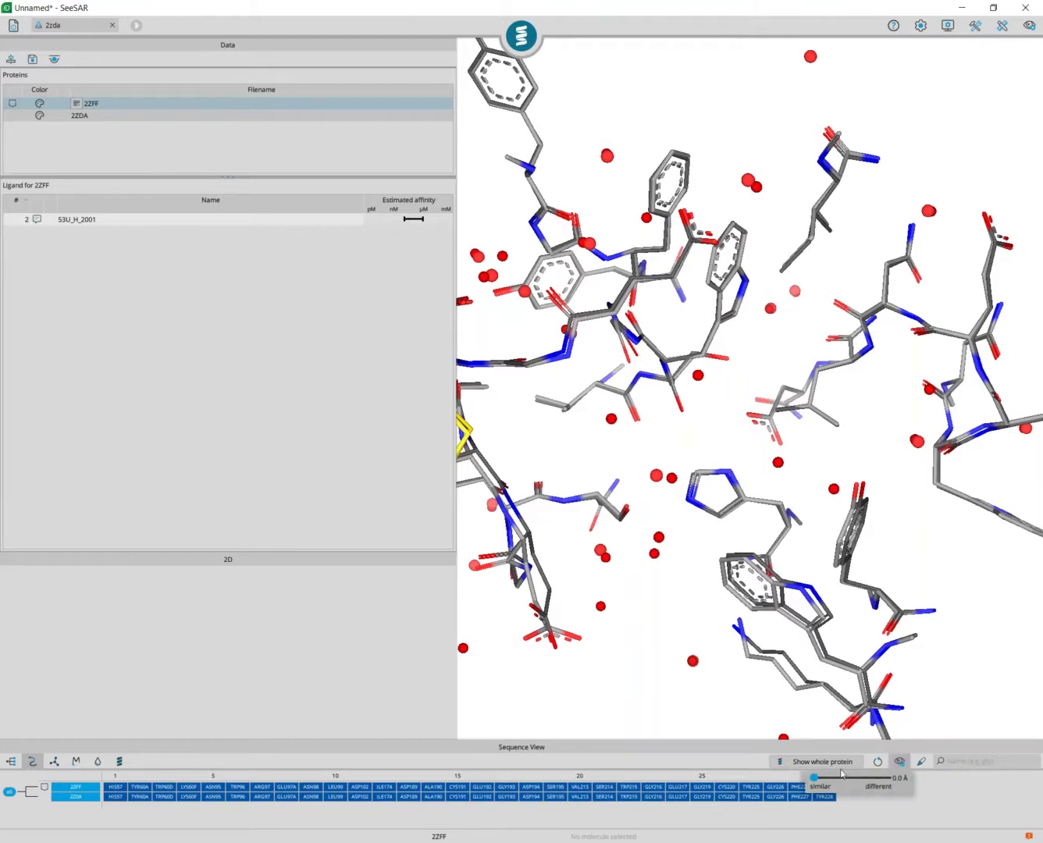
{"action": "left_click_drag", "start_coordinate": [814, 778], "coordinate": [825, 779]}
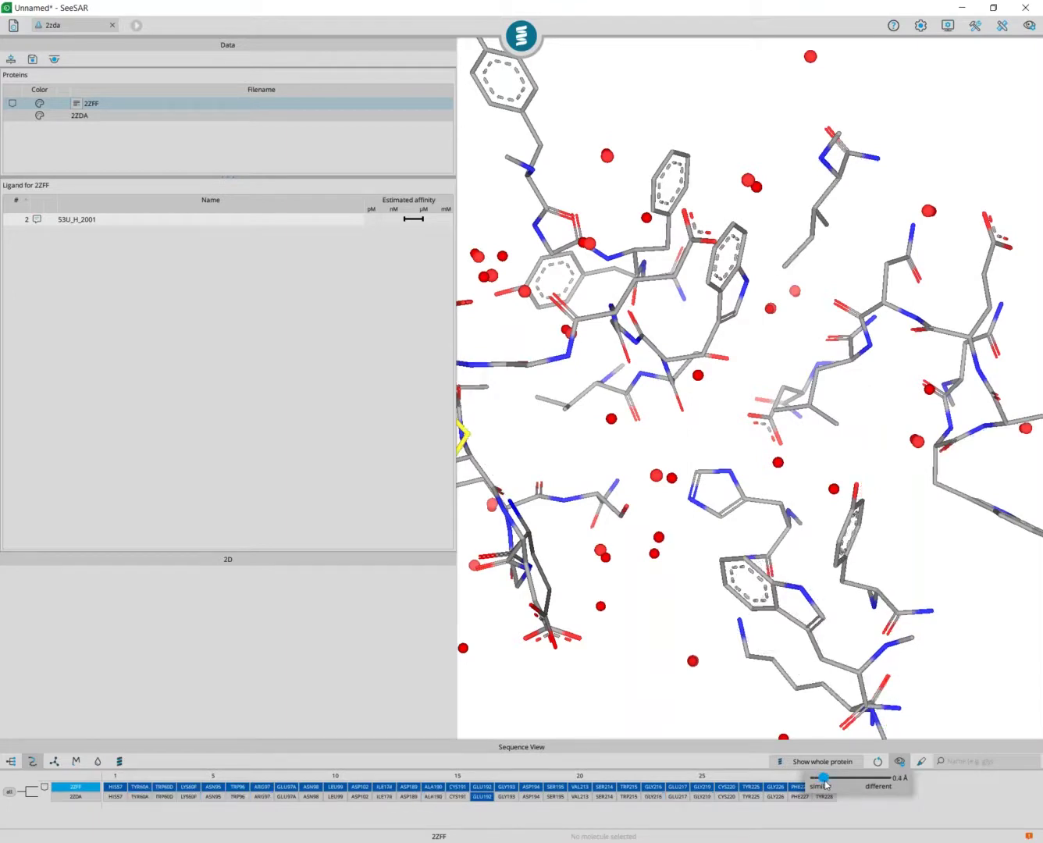
{"action": "left_click_drag", "start_coordinate": [825, 779], "coordinate": [819, 779]}
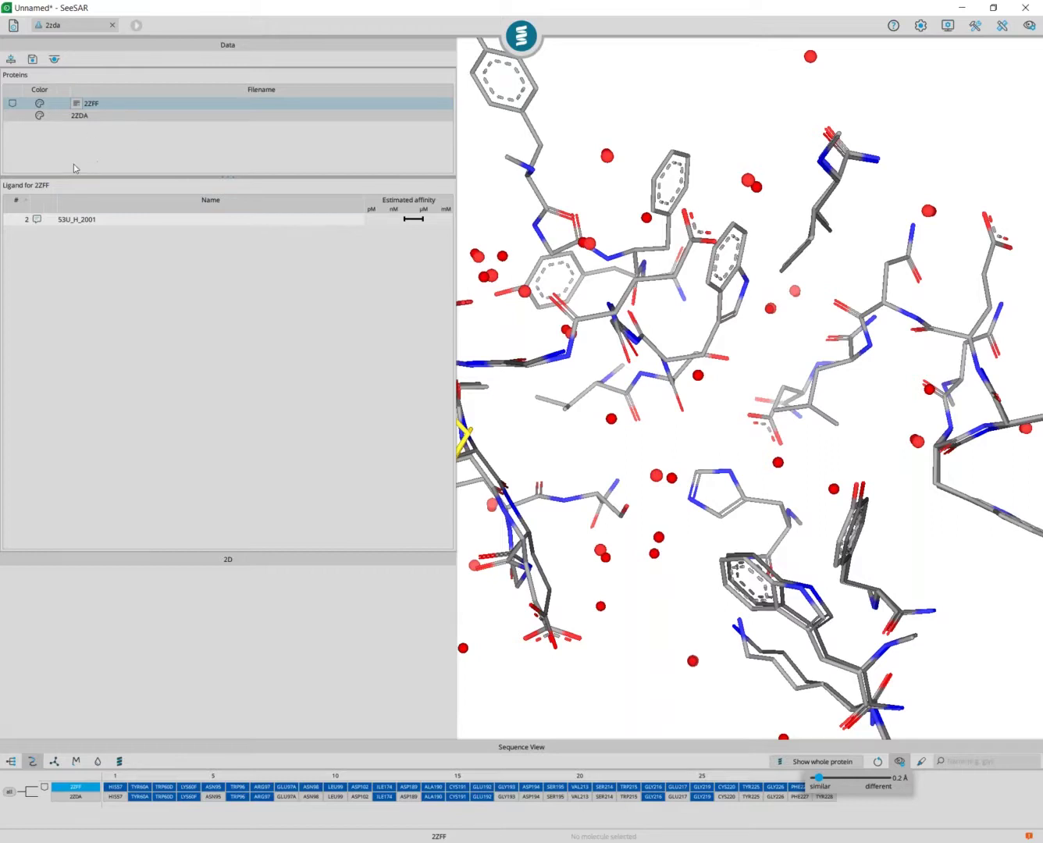
Color protein 2ZFF green and protein 2ZDA blue-violet to tell the superposed structures apart
{"action": "left_click", "coordinate": [40, 104]}
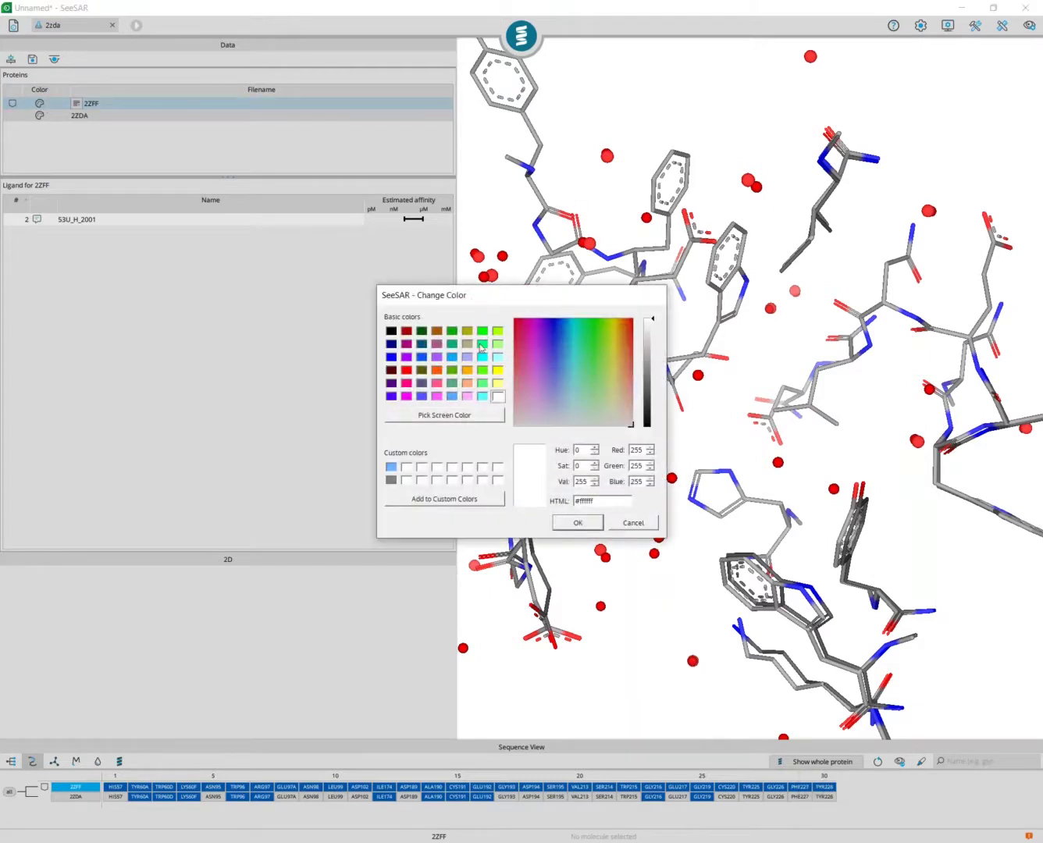
{"action": "left_click", "coordinate": [453, 332]}
{"action": "left_click", "coordinate": [579, 524]}
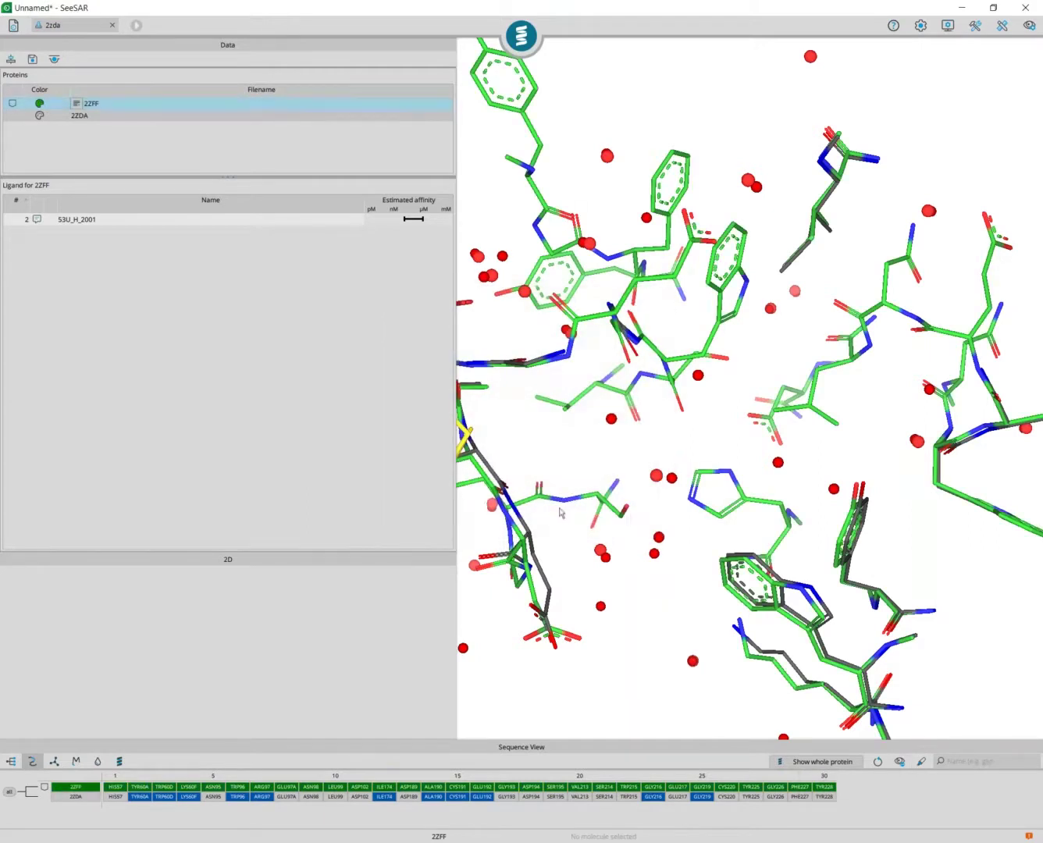
{"action": "left_click", "coordinate": [40, 116]}
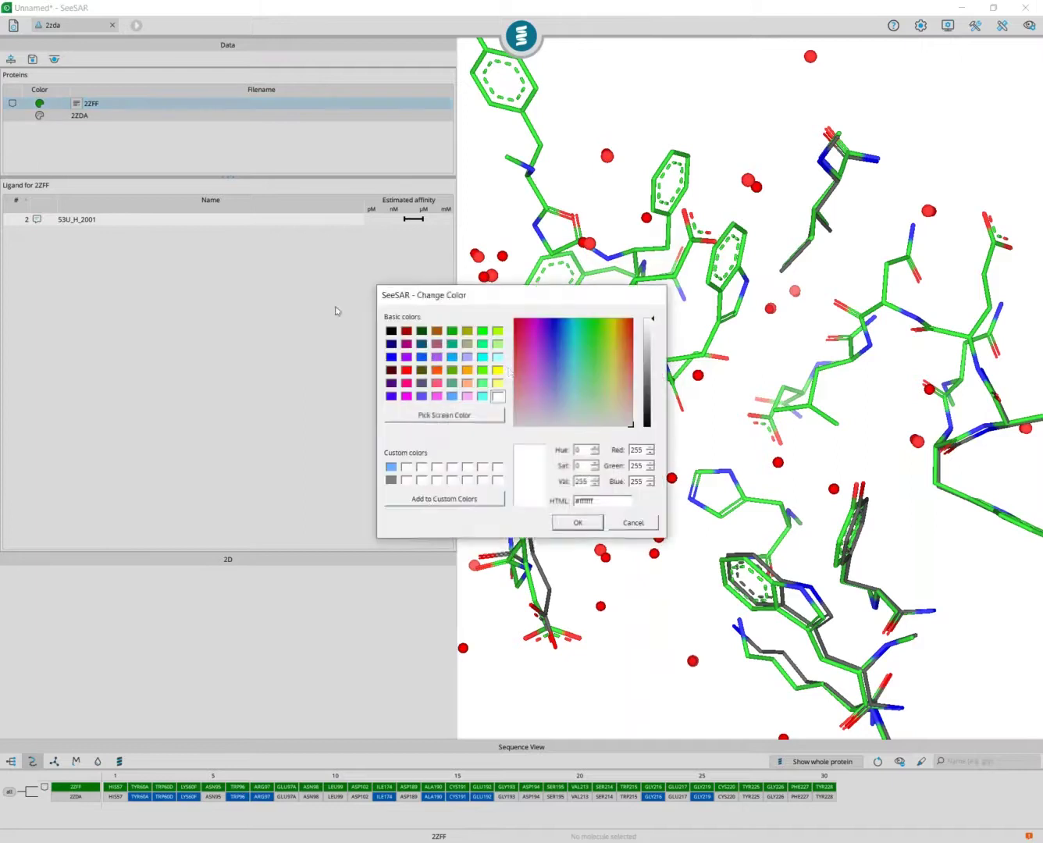
{"action": "left_click", "coordinate": [422, 398]}
{"action": "left_click", "coordinate": [578, 522]}
{"action": "mouse_move", "coordinate": [578, 523]}
{"action": "left_mouse_down"}
{"action": "mouse_move", "coordinate": [757, 568]}
{"action": "mouse_move", "coordinate": [809, 500]}
{"action": "mouse_move", "coordinate": [742, 488]}
{"action": "mouse_move", "coordinate": [725, 437]}
{"action": "left_mouse_up"}
{"action": "mouse_move", "coordinate": [780, 222]}
{"action": "left_mouse_down"}
{"action": "mouse_move", "coordinate": [822, 278]}
{"action": "mouse_move", "coordinate": [796, 205]}
{"action": "left_mouse_up"}
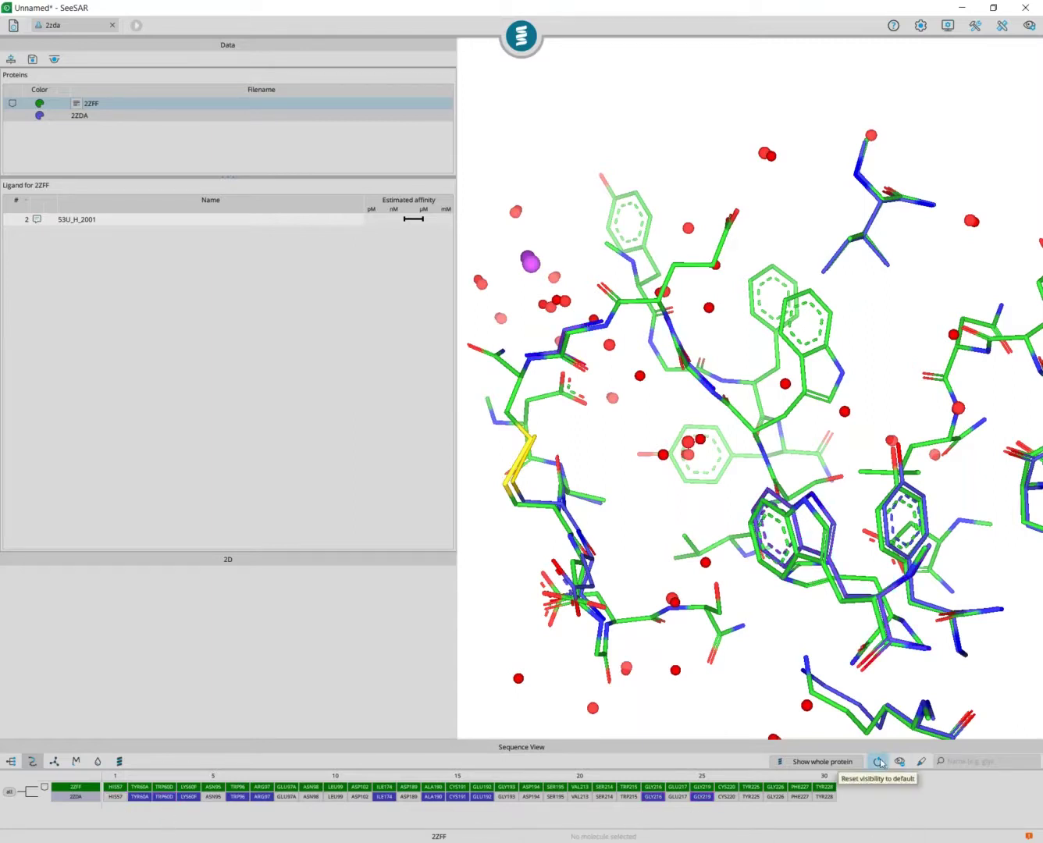
Reset the residue visibility of both proteins to default
{"action": "left_click", "coordinate": [900, 763]}
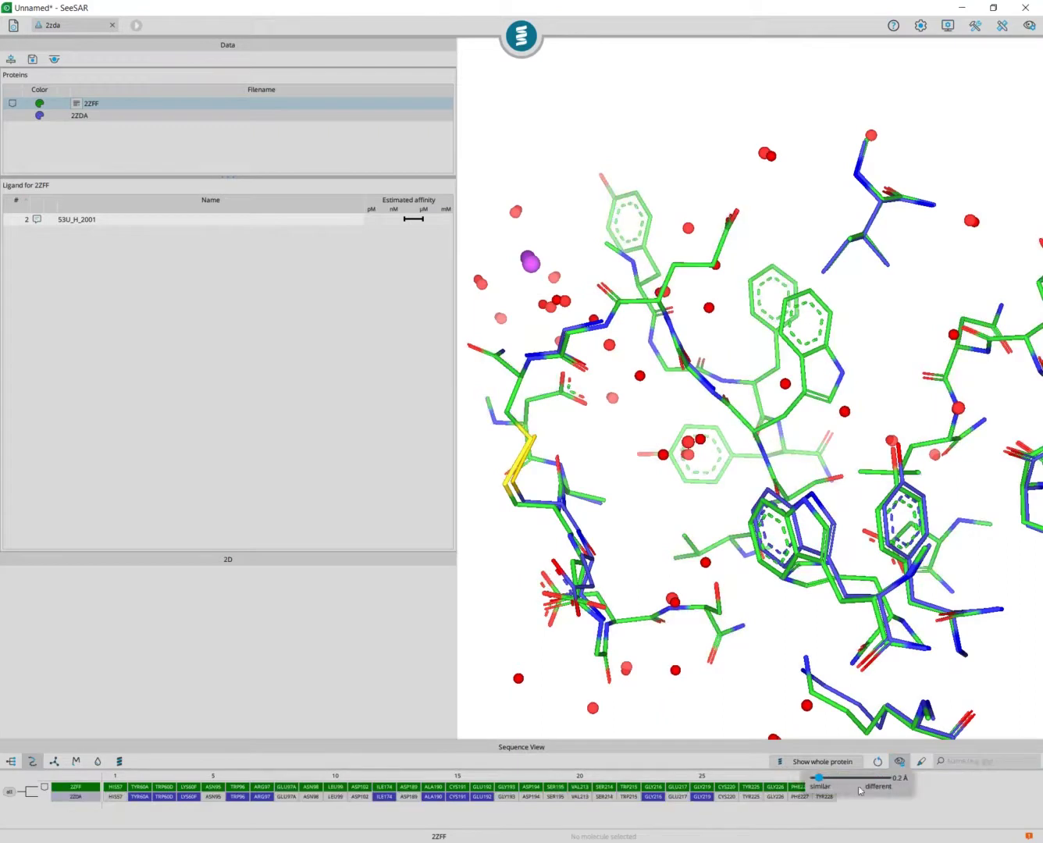
{"action": "left_click", "coordinate": [879, 763]}
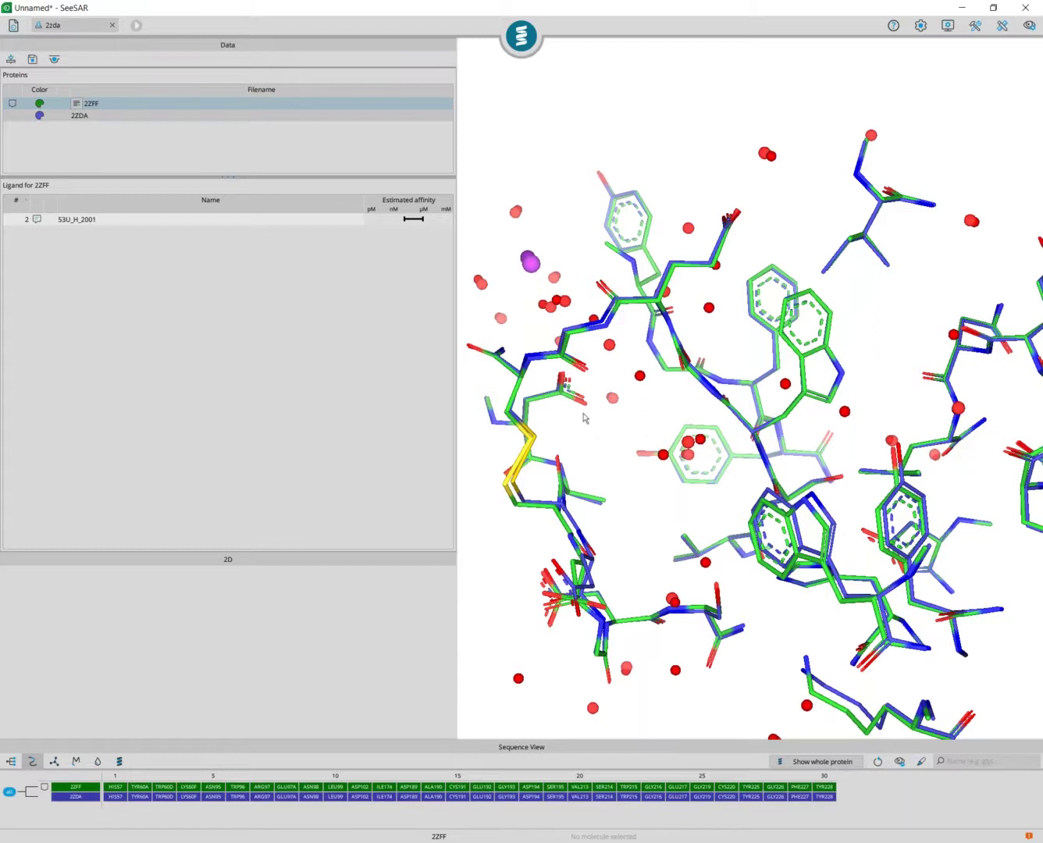
{"action": "left_click_drag", "start_coordinate": [609, 473], "coordinate": [659, 500]}
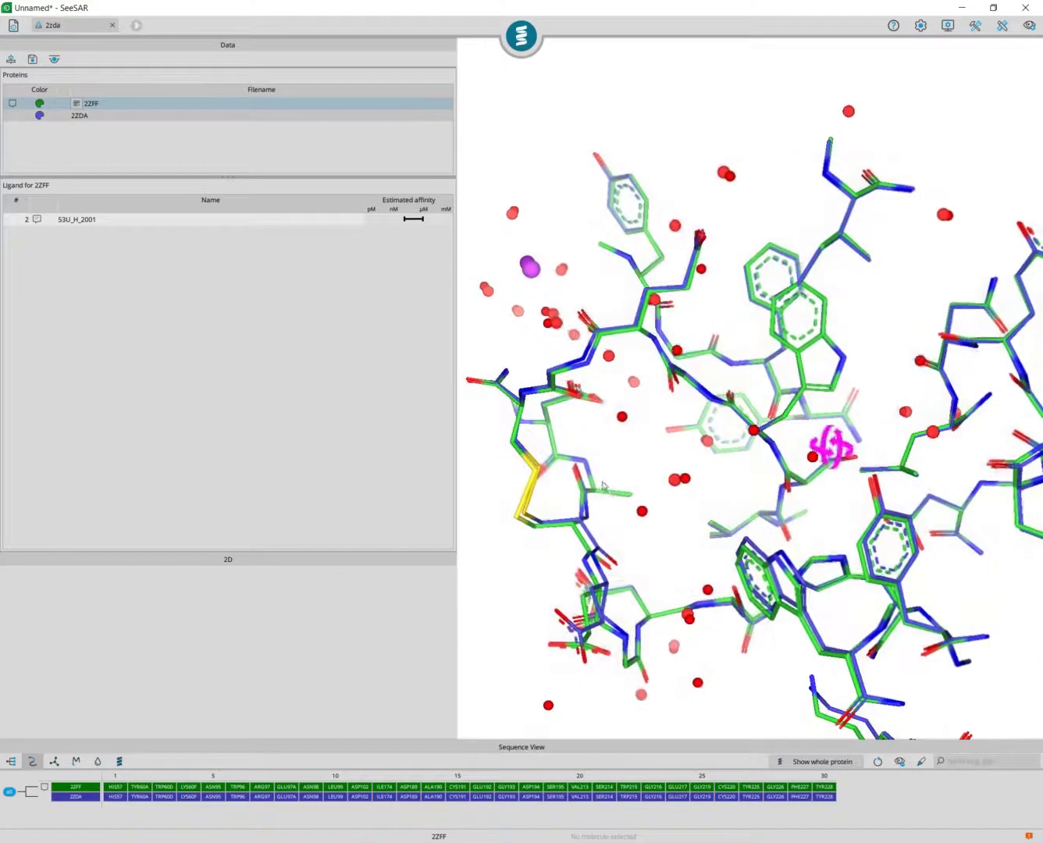
{"action": "scroll", "coordinate": [849, 505], "scroll_direction": "down", "scroll_amount": 5}
{"action": "left_click_drag", "start_coordinate": [990, 561], "coordinate": [985, 491]}
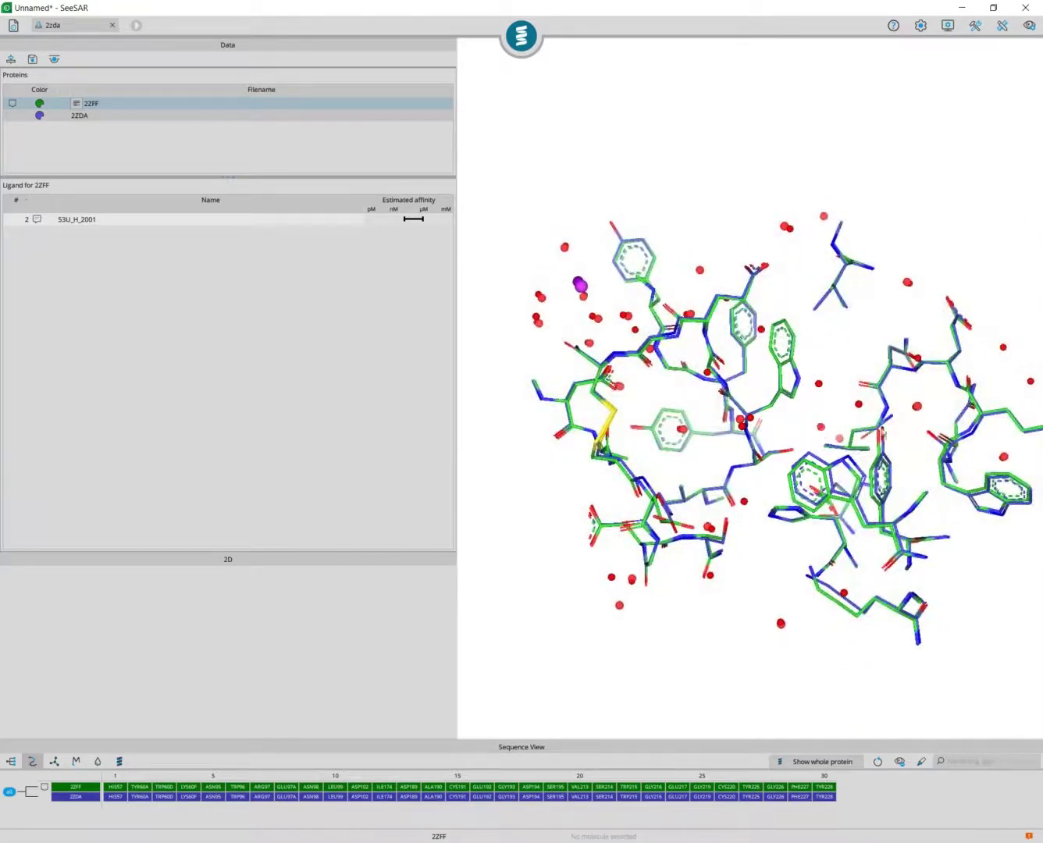
Add protein 2ZFF to the Protein Editor mode for editing its residues
{"action": "right_click", "coordinate": [77, 106]}
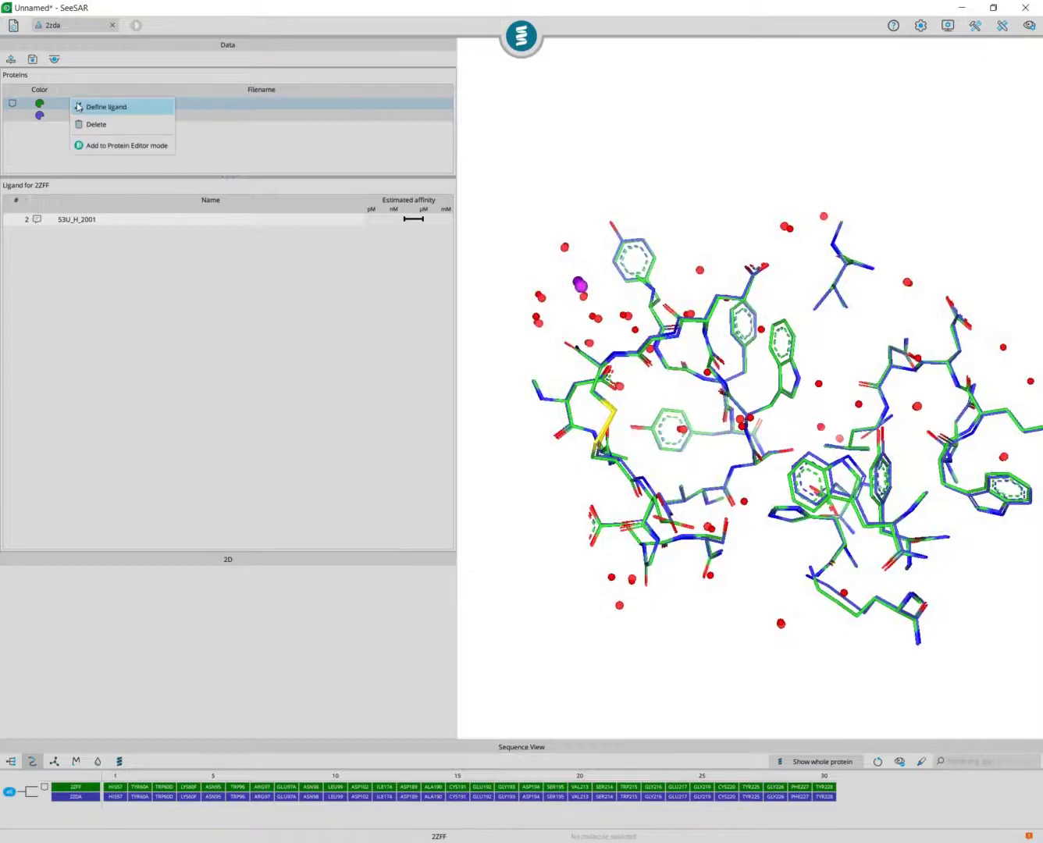
{"action": "left_click", "coordinate": [159, 148]}
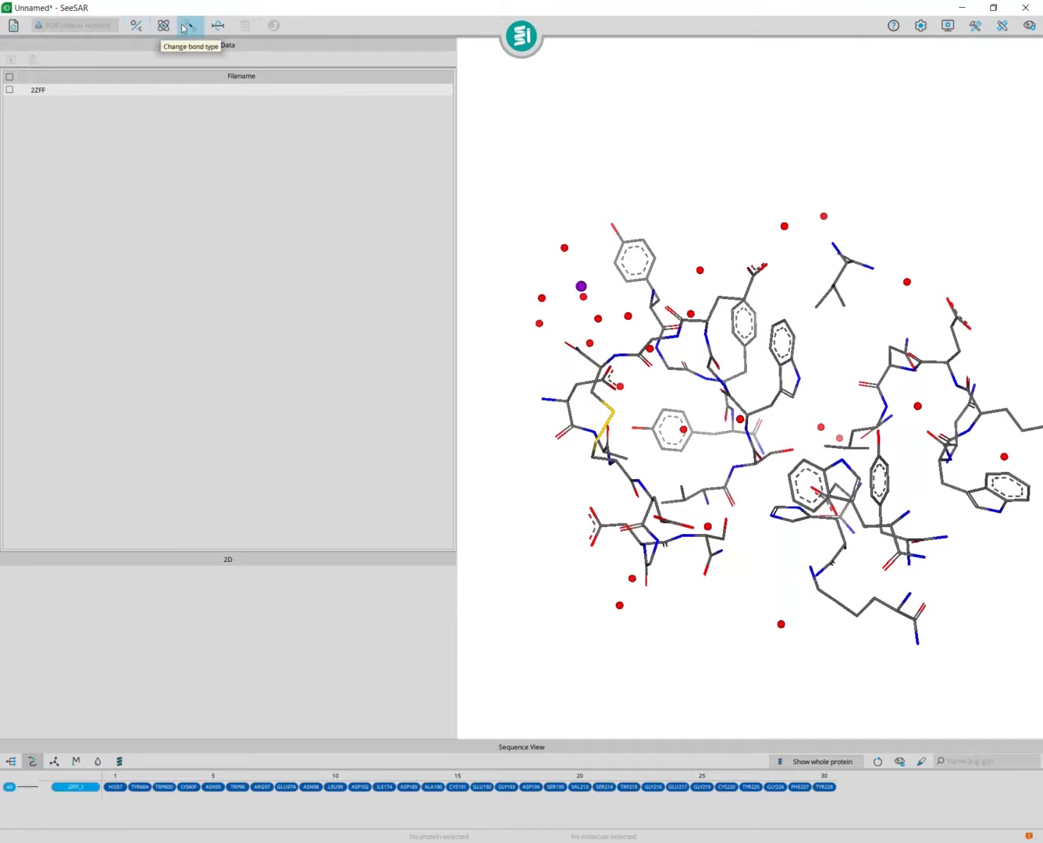
{"action": "left_click", "coordinate": [226, 29]}
Delete the hydroxyl oxygen from the side chain of residue TYR60A
{"action": "left_click_drag", "start_coordinate": [813, 456], "coordinate": [768, 458]}
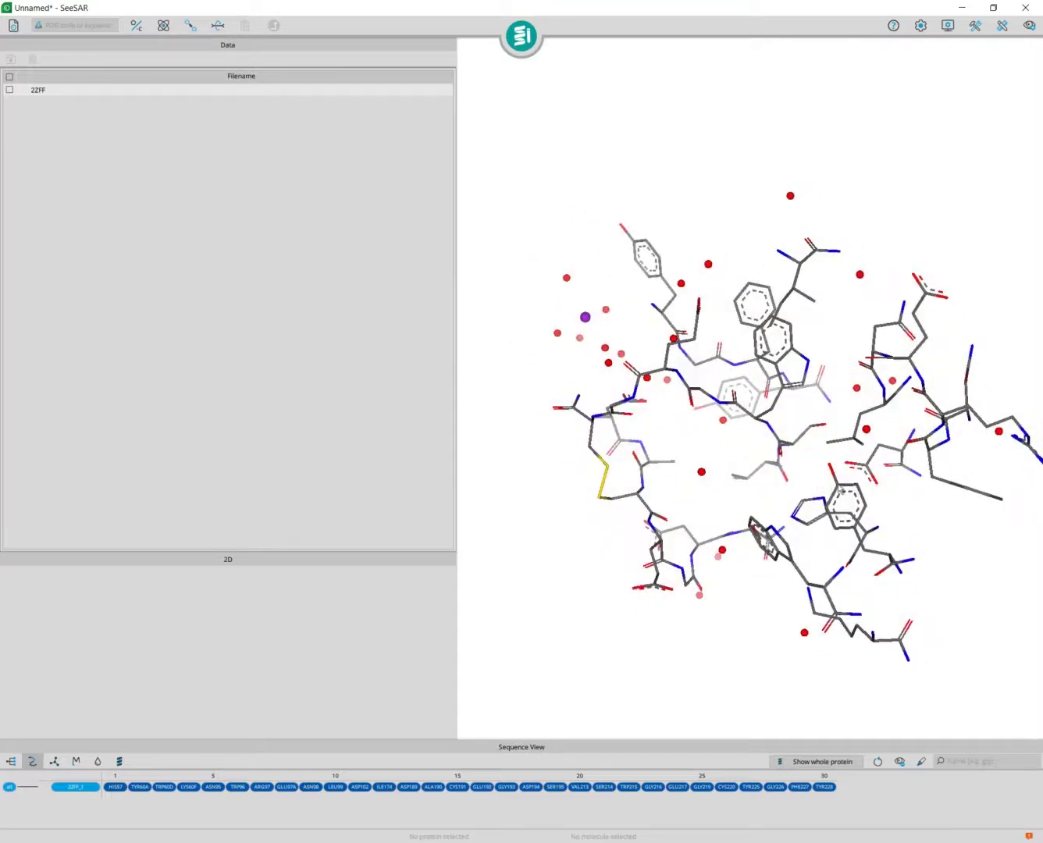
{"action": "mouse_move", "coordinate": [837, 485]}
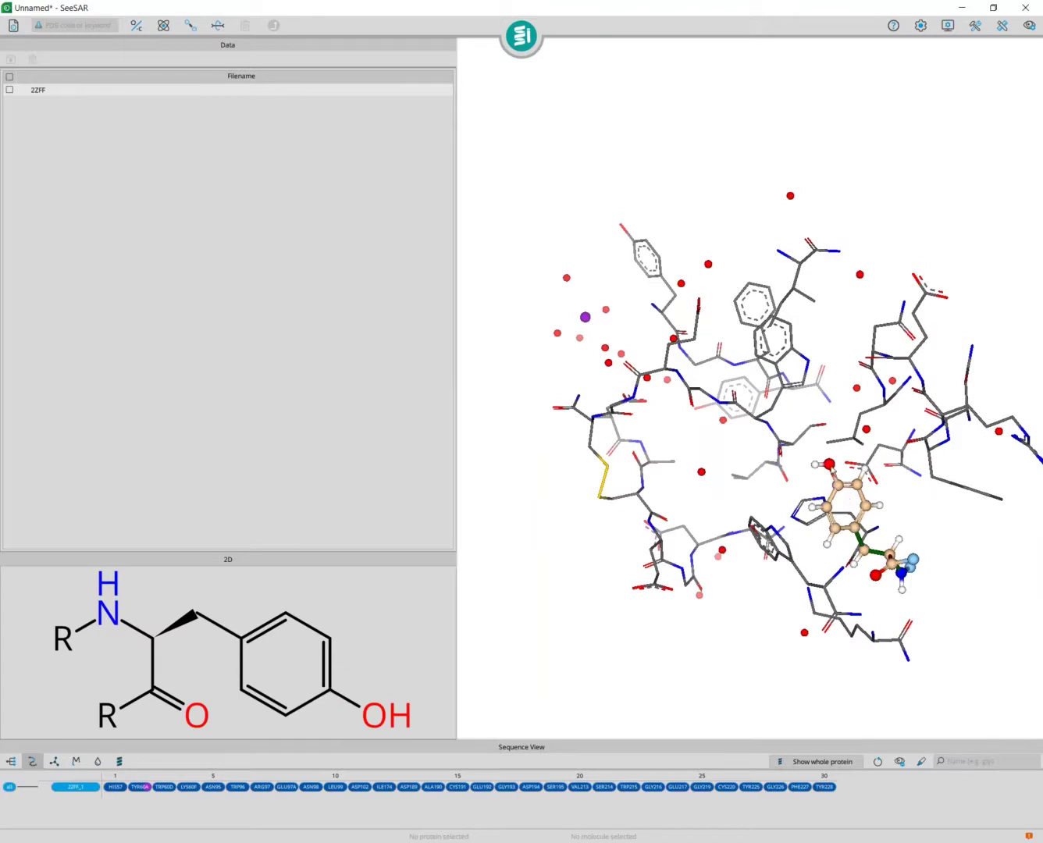
{"action": "left_click", "coordinate": [831, 466]}
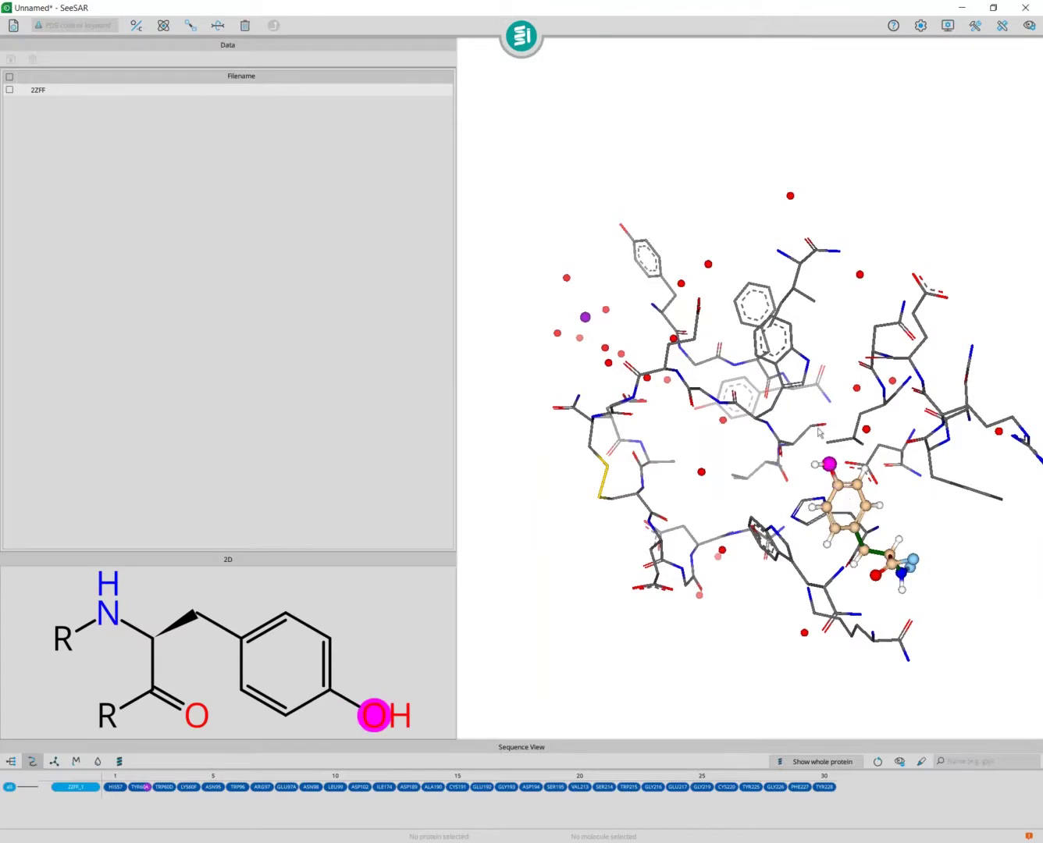
{"action": "left_click", "coordinate": [245, 26]}
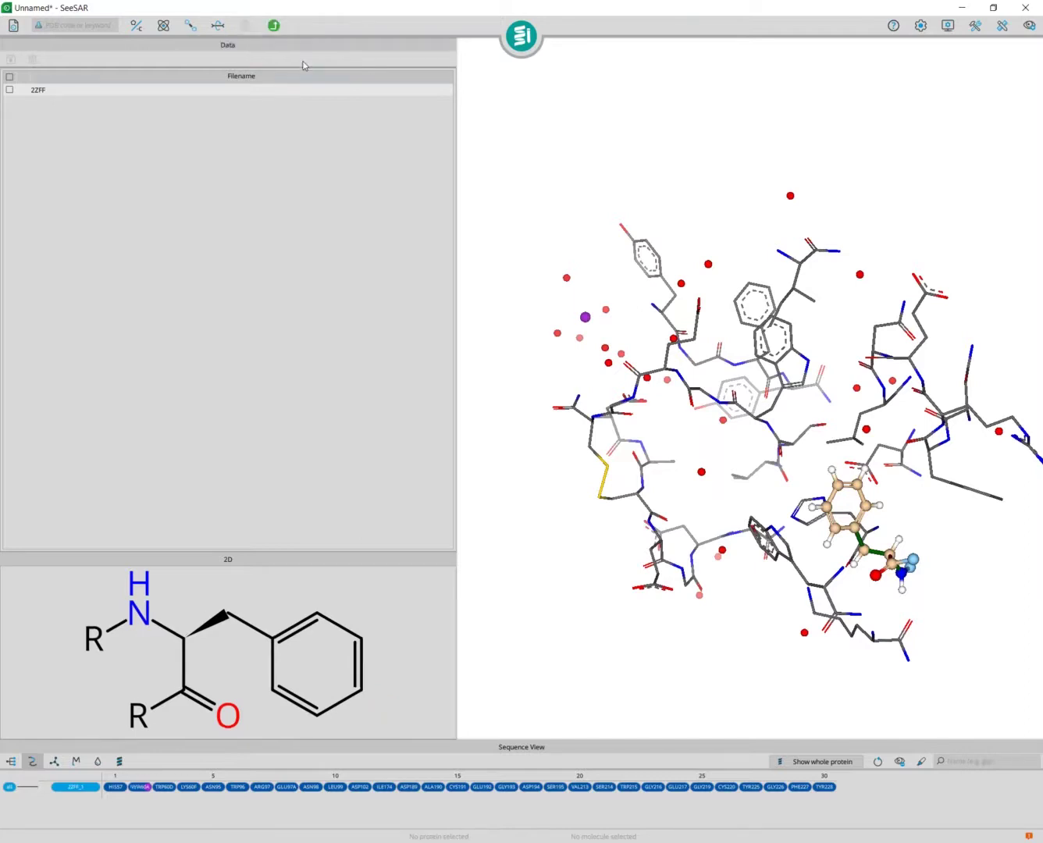
{"action": "left_click", "coordinate": [273, 27]}
Rotate the side chain of GLU217 around its middle carbon–carbon bond, and store the edited protein as a new entry
{"action": "left_click_drag", "start_coordinate": [732, 446], "coordinate": [712, 362]}
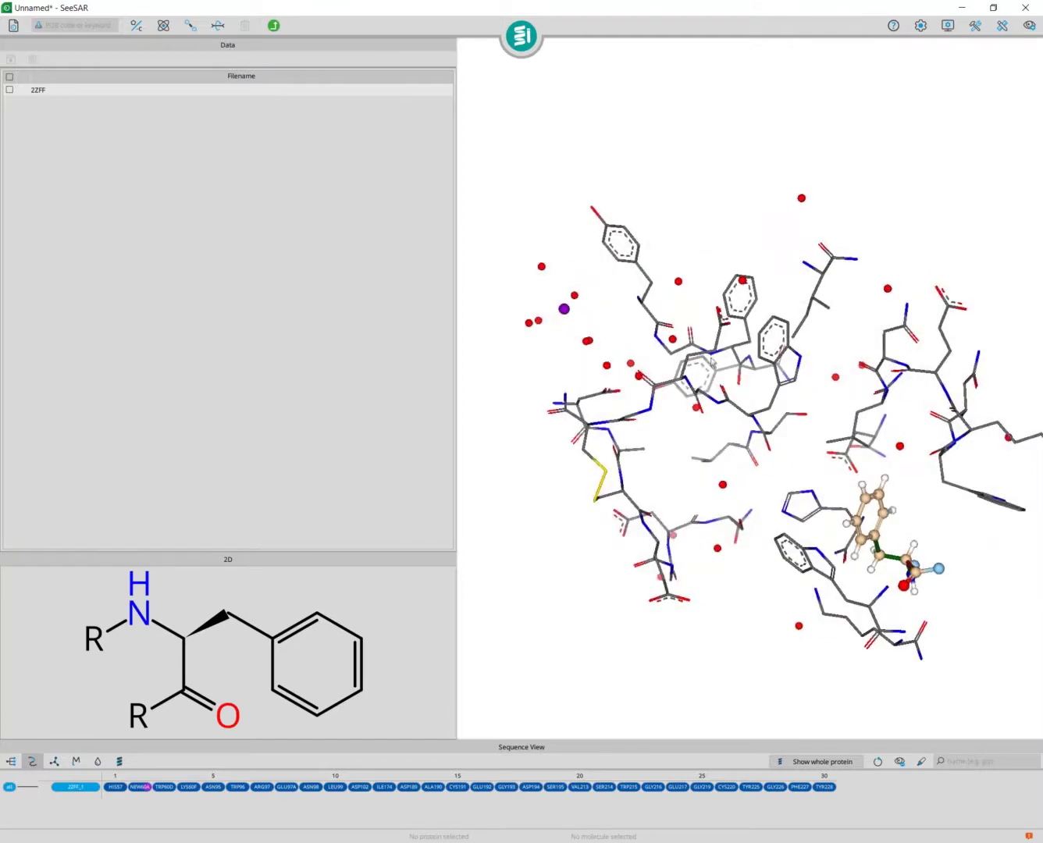
{"action": "mouse_move", "coordinate": [713, 357]}
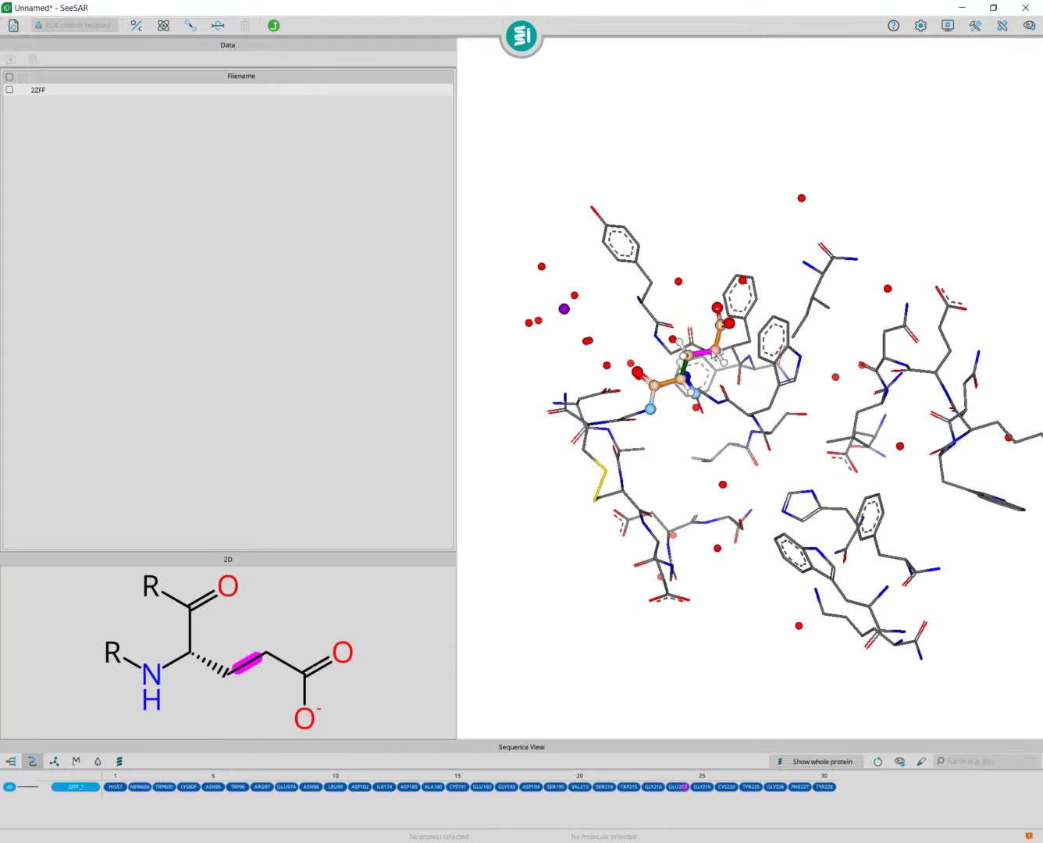
{"action": "left_click_drag", "start_coordinate": [684, 326], "coordinate": [697, 346]}
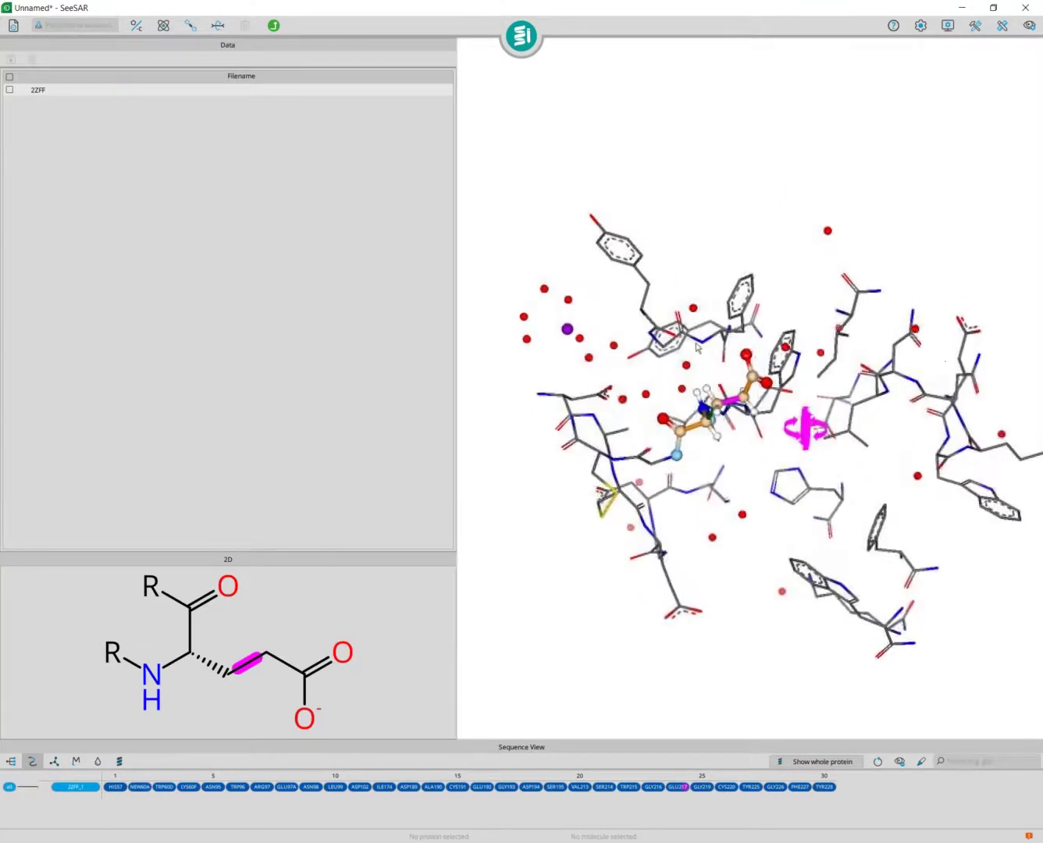
{"action": "left_click", "coordinate": [219, 27]}
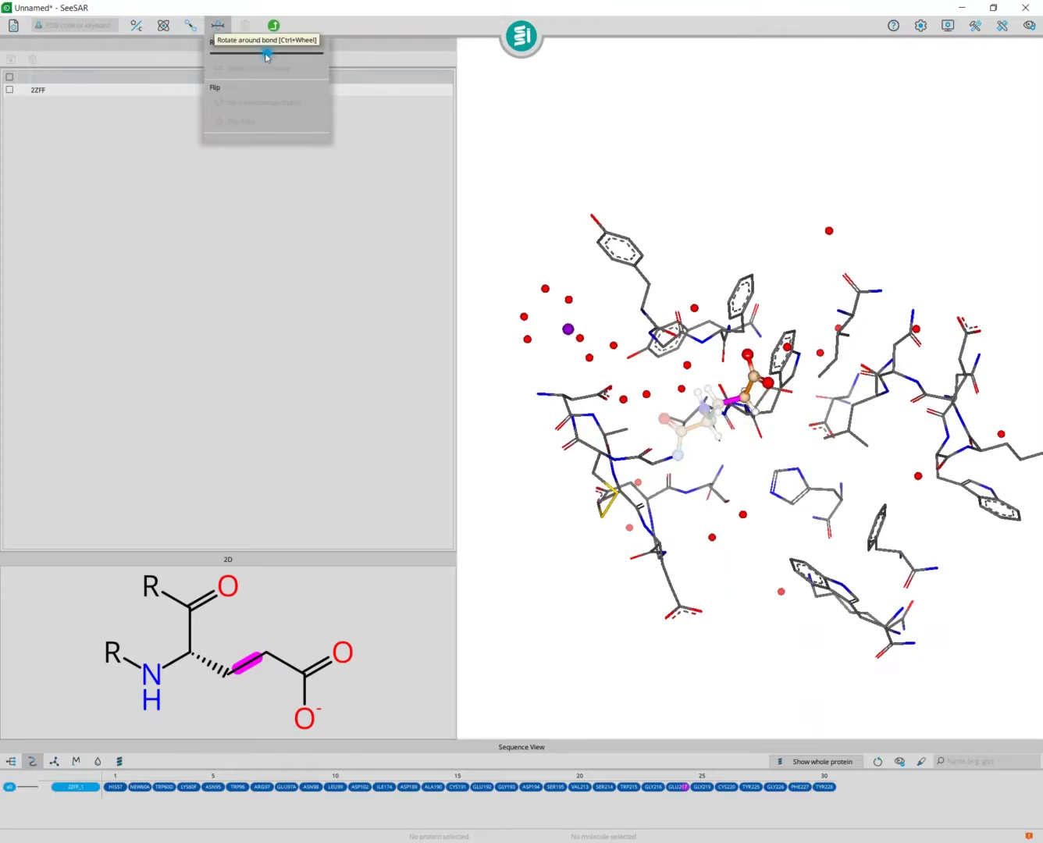
{"action": "left_click_drag", "start_coordinate": [269, 54], "coordinate": [244, 57]}
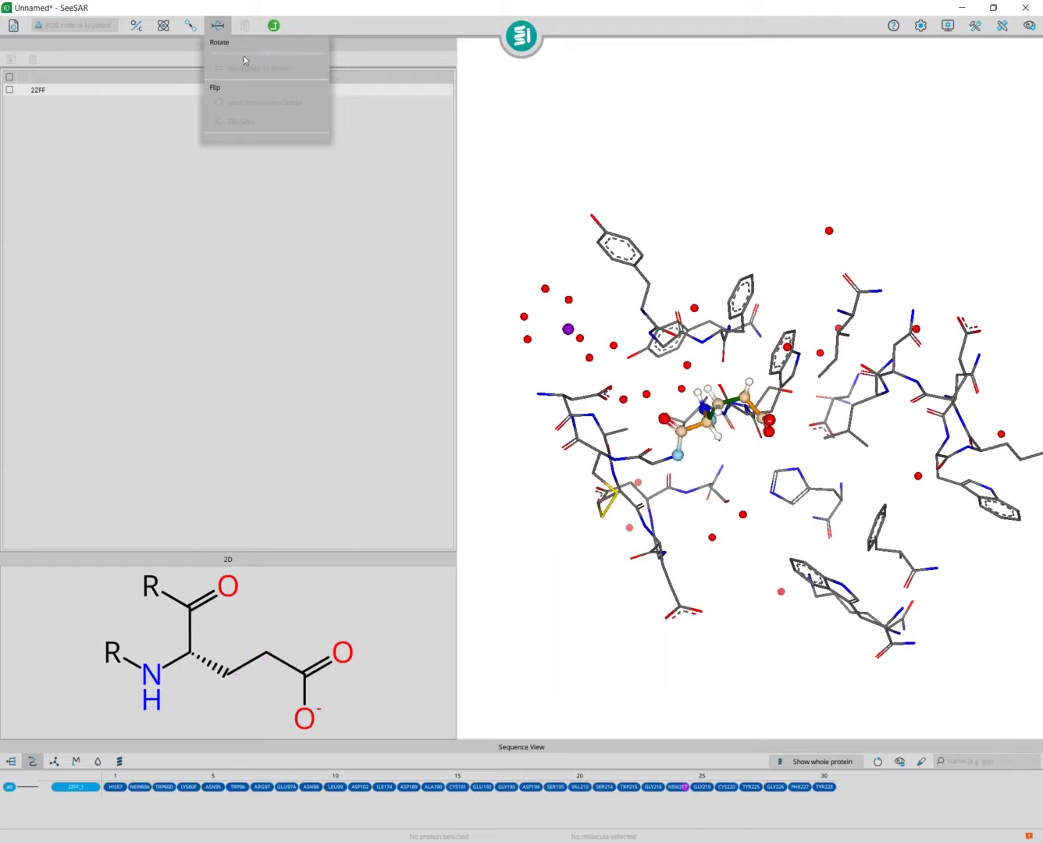
{"action": "left_click", "coordinate": [273, 27]}
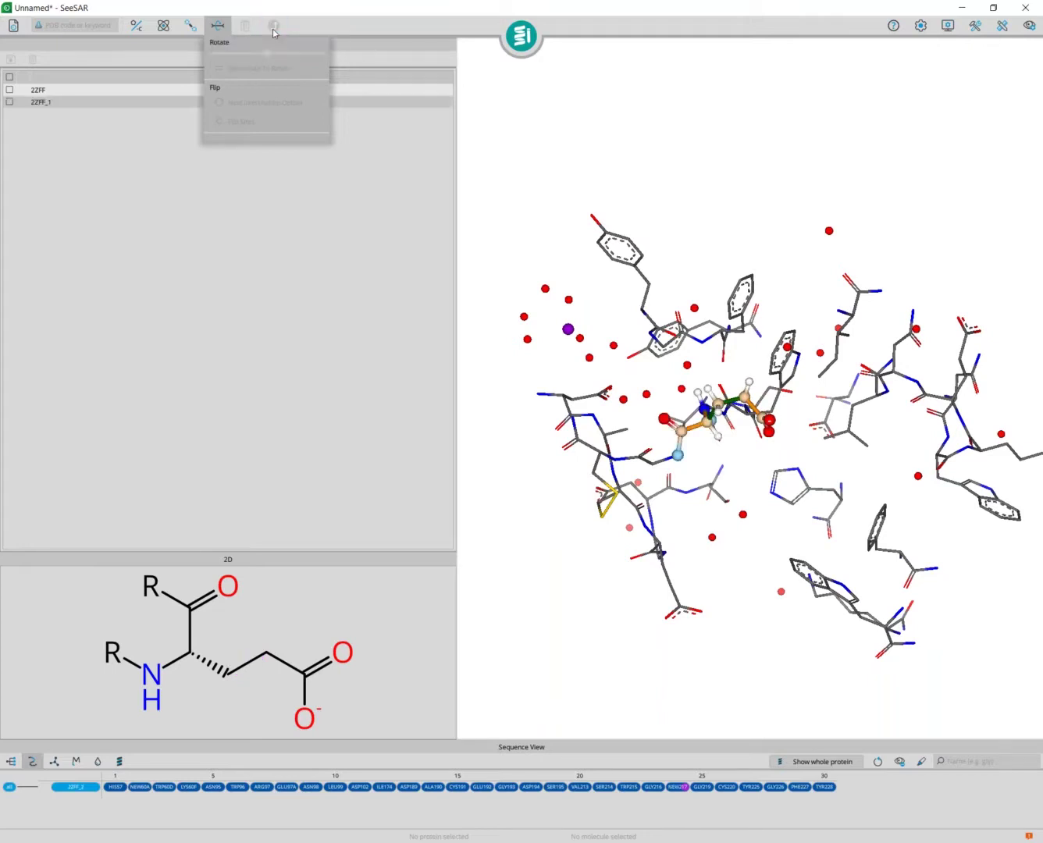
Add the edited protein 2ZFF_1 to the Protein mode
{"action": "left_click", "coordinate": [69, 107]}
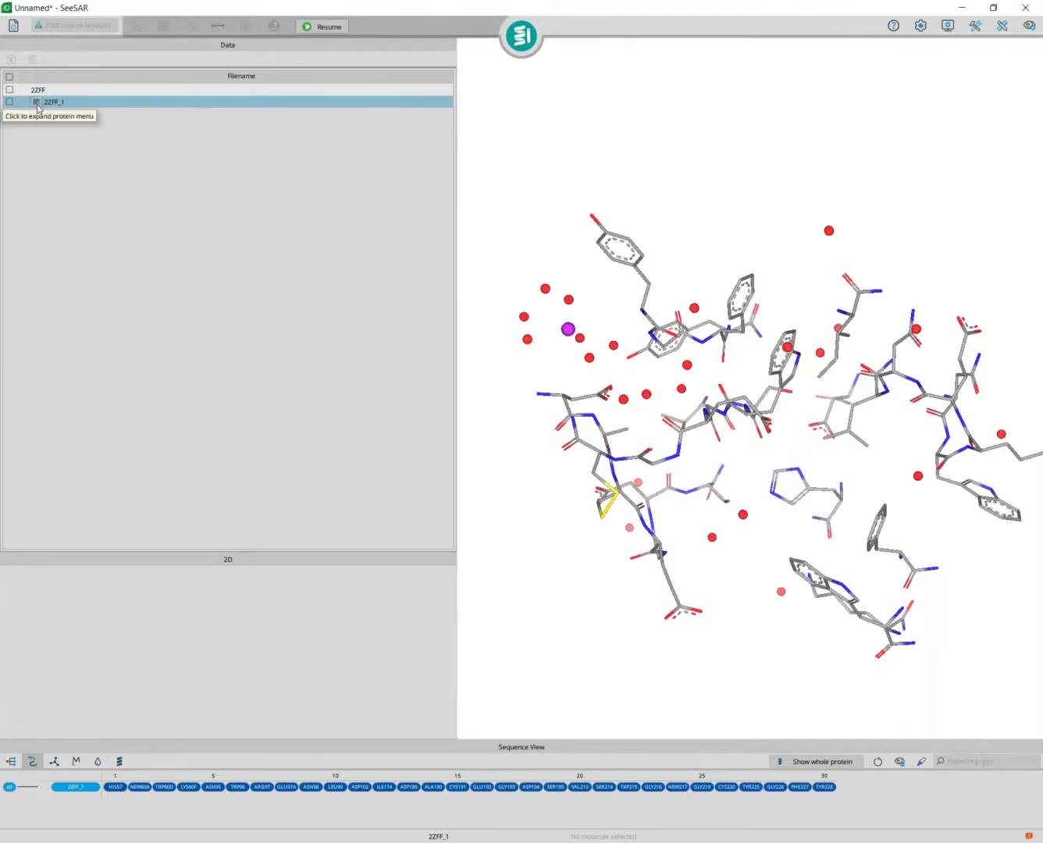
{"action": "right_click", "coordinate": [37, 107]}
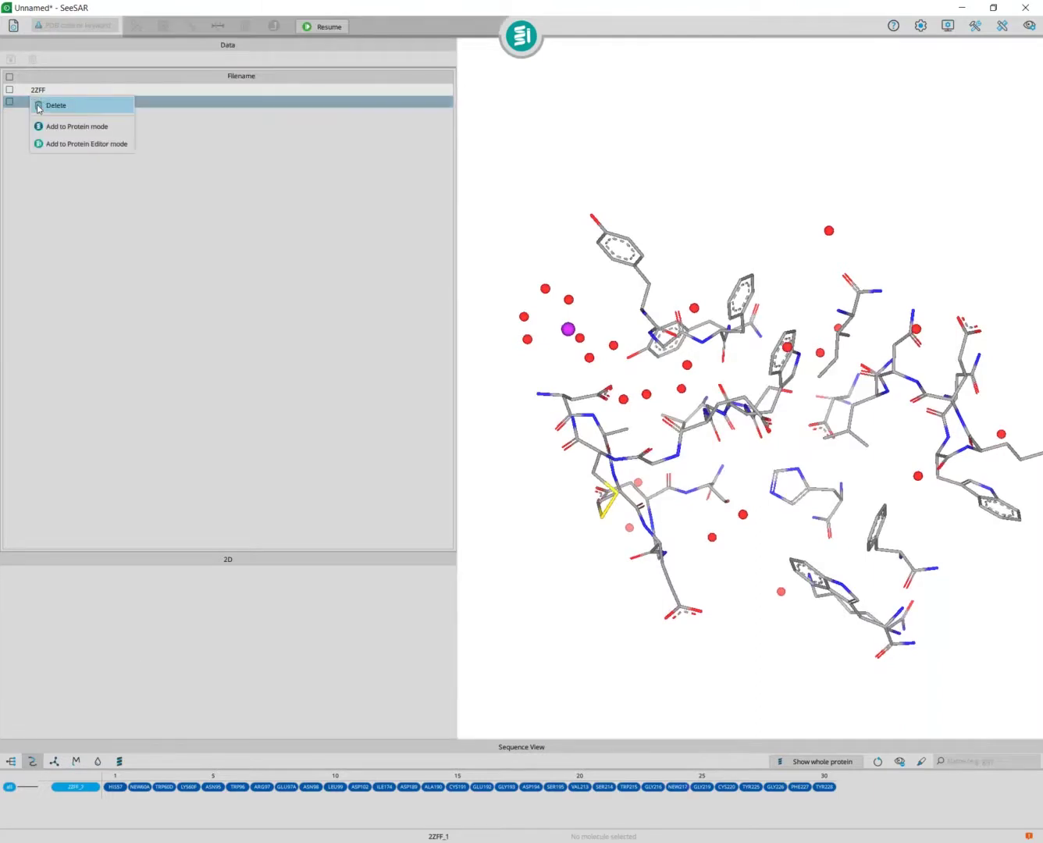
{"action": "left_click", "coordinate": [78, 126]}
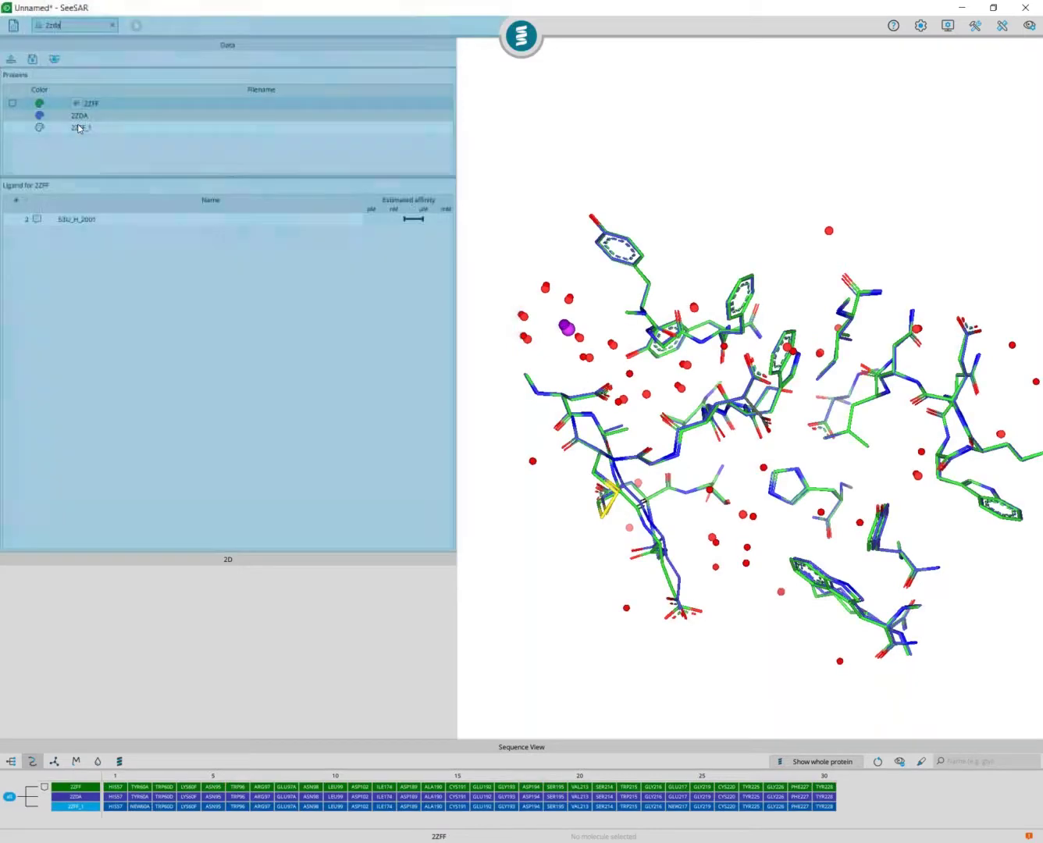
Show the edited protein 2ZFF_1 and change its display color to pink from the basic colors
{"action": "left_click", "coordinate": [99, 131]}
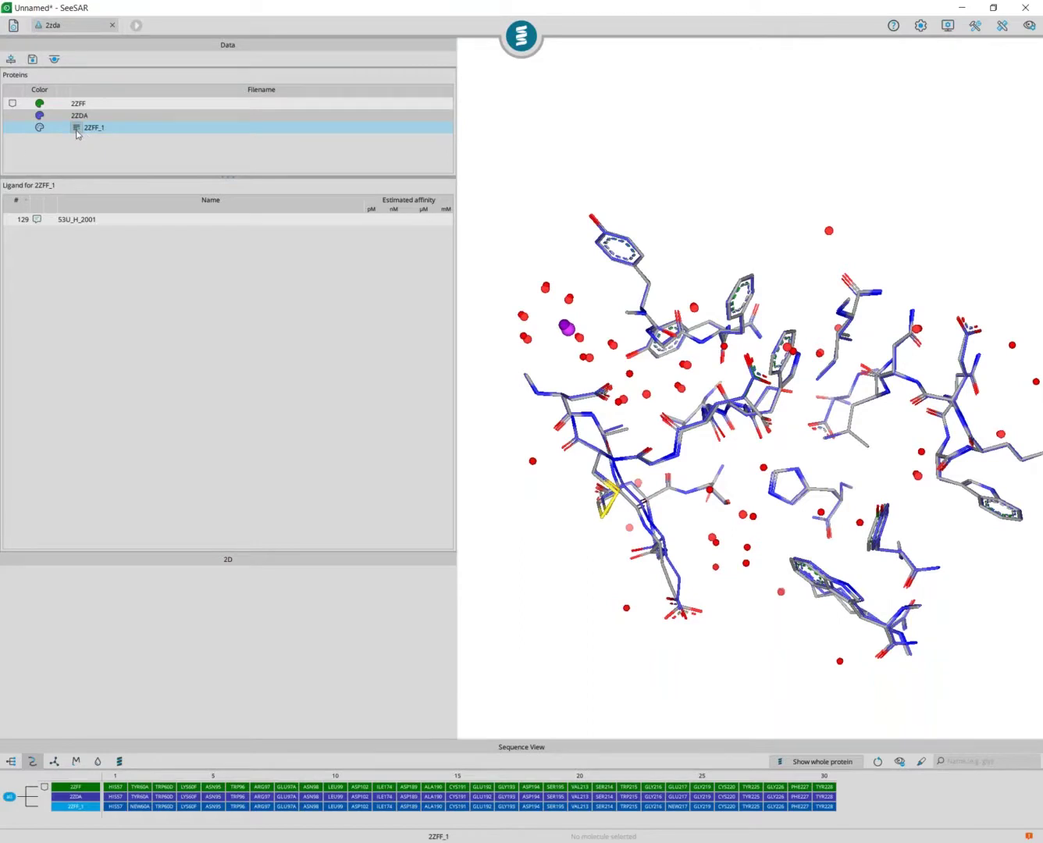
{"action": "right_click", "coordinate": [78, 134]}
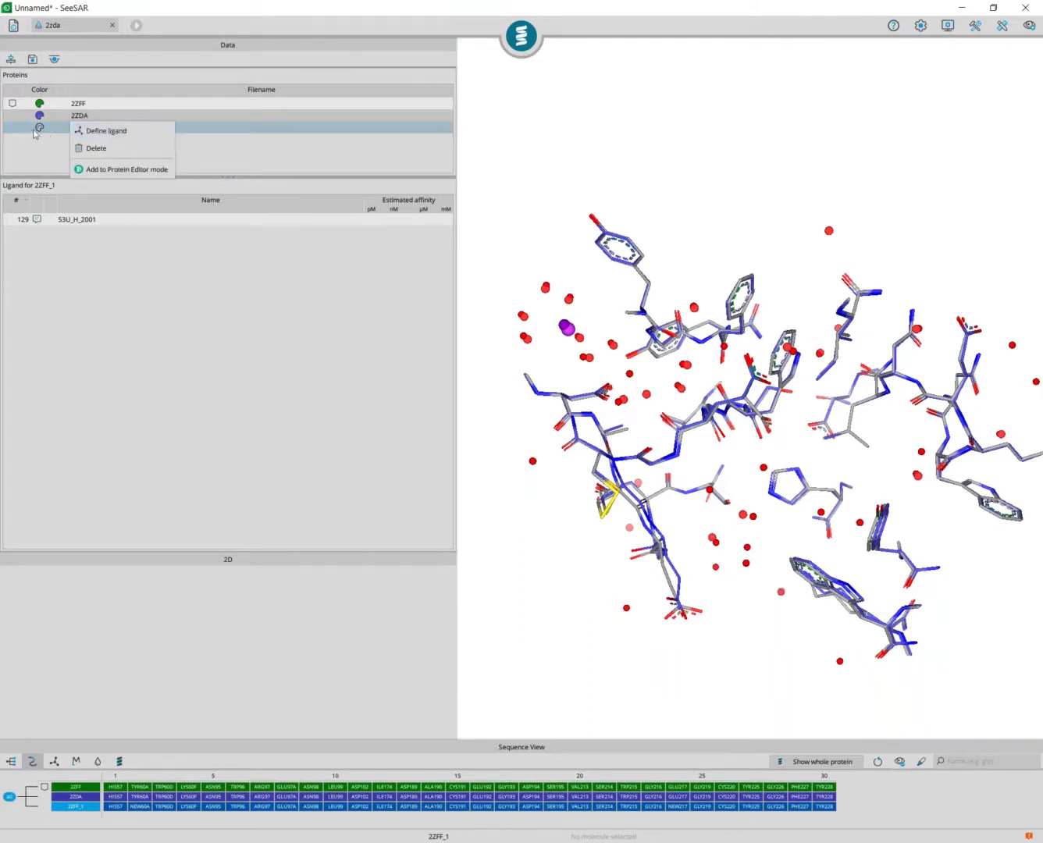
{"action": "left_click", "coordinate": [39, 128]}
{"action": "left_click", "coordinate": [39, 127]}
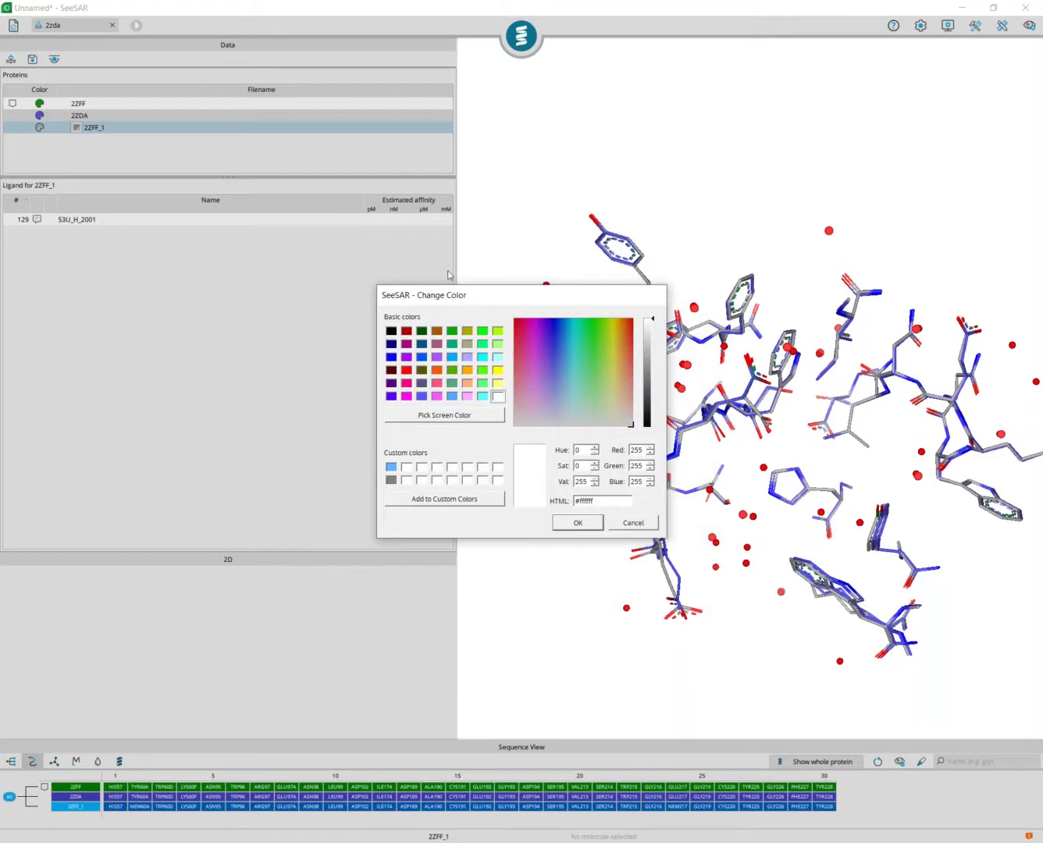
{"action": "left_click", "coordinate": [437, 344]}
{"action": "left_click", "coordinate": [578, 523]}
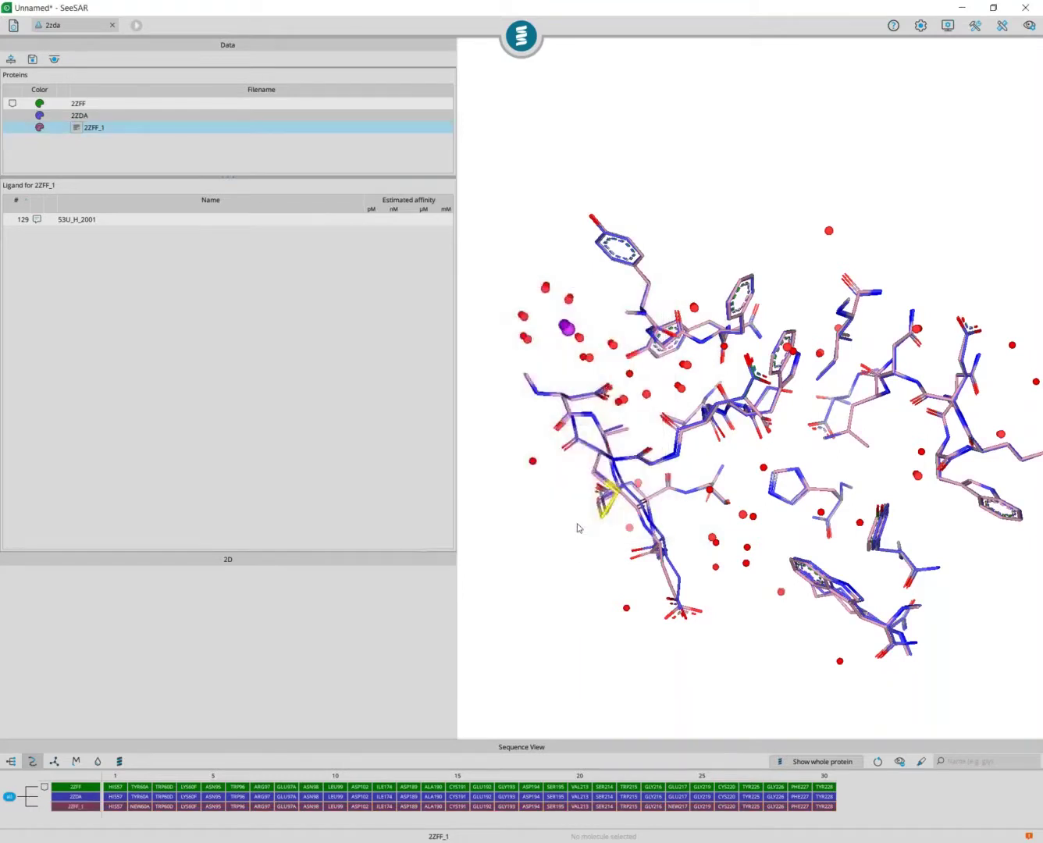
Compare the rotated GLU217 side chain of 2ZFF_1 with 2ZDA up close, briefly labeling the residue and removing the label
{"action": "scroll", "coordinate": [741, 508], "scroll_direction": "up", "scroll_amount": 5}
{"action": "right_click_drag", "start_coordinate": [737, 472], "coordinate": [757, 463]}
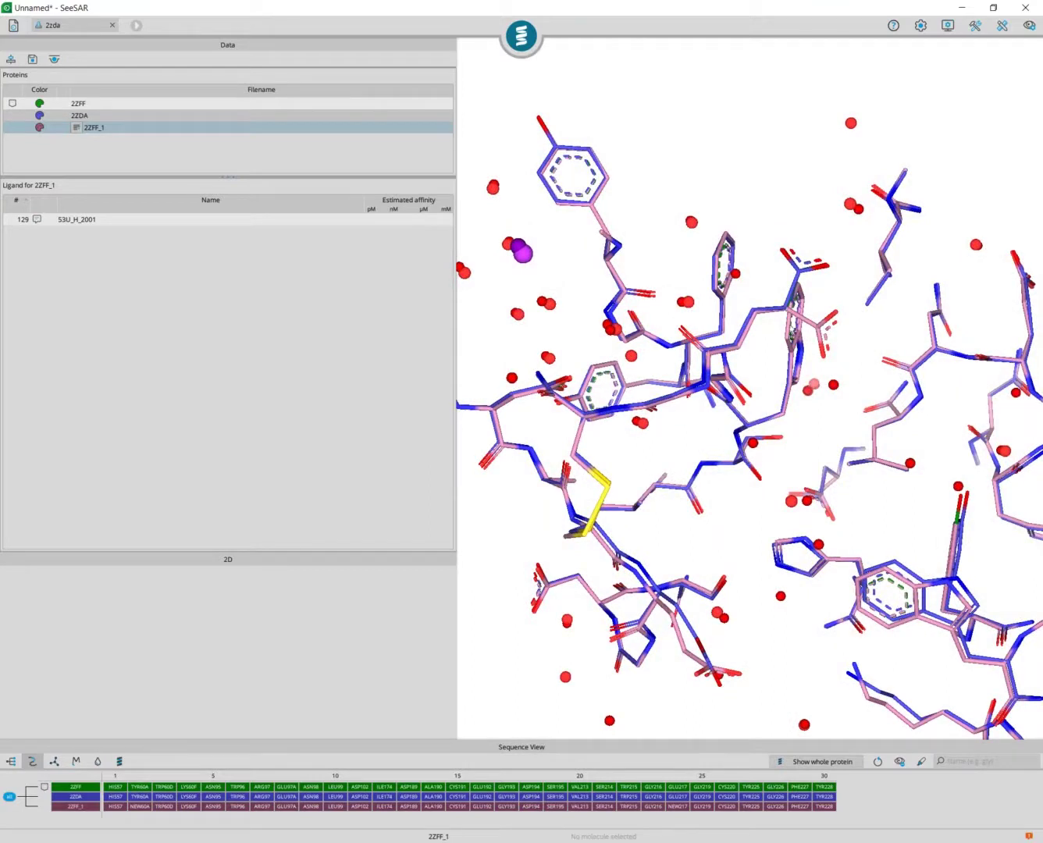
{"action": "left_click", "coordinate": [764, 316]}
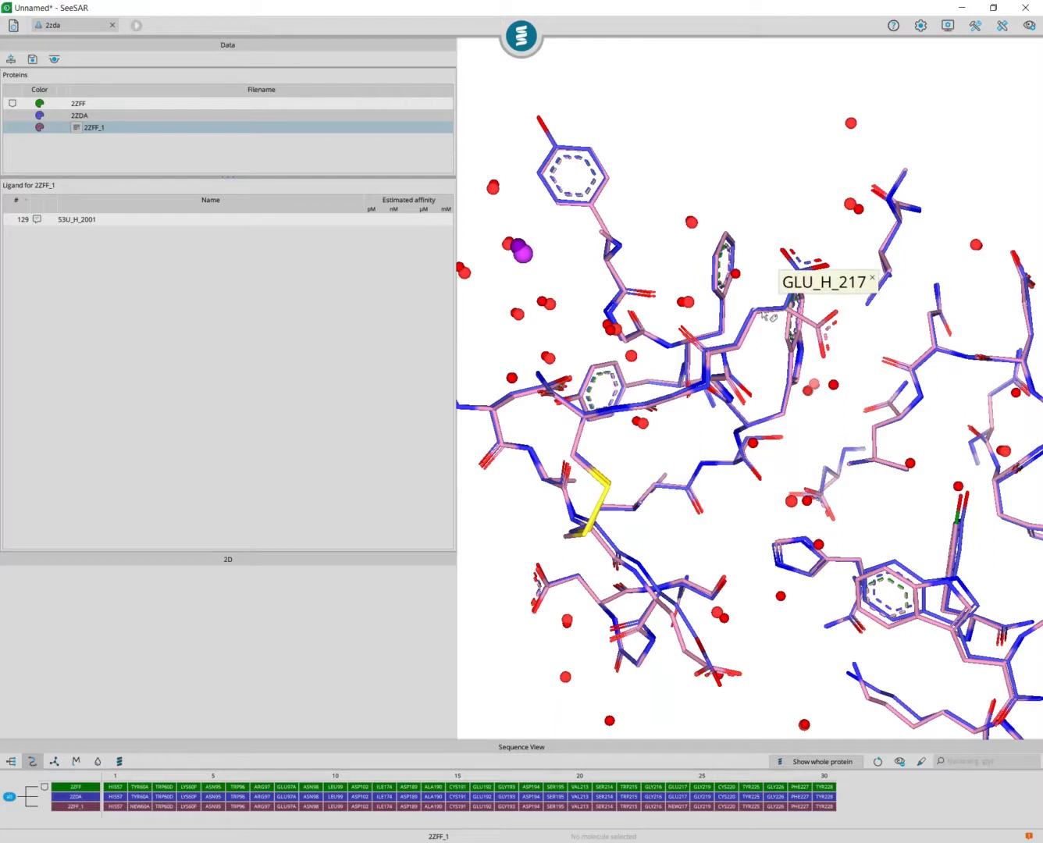
{"action": "left_click", "coordinate": [875, 281]}
{"action": "mouse_move", "coordinate": [931, 517]}
{"action": "left_mouse_down"}
{"action": "mouse_move", "coordinate": [893, 509]}
{"action": "mouse_move", "coordinate": [891, 491]}
{"action": "mouse_move", "coordinate": [920, 531]}
{"action": "left_mouse_up"}
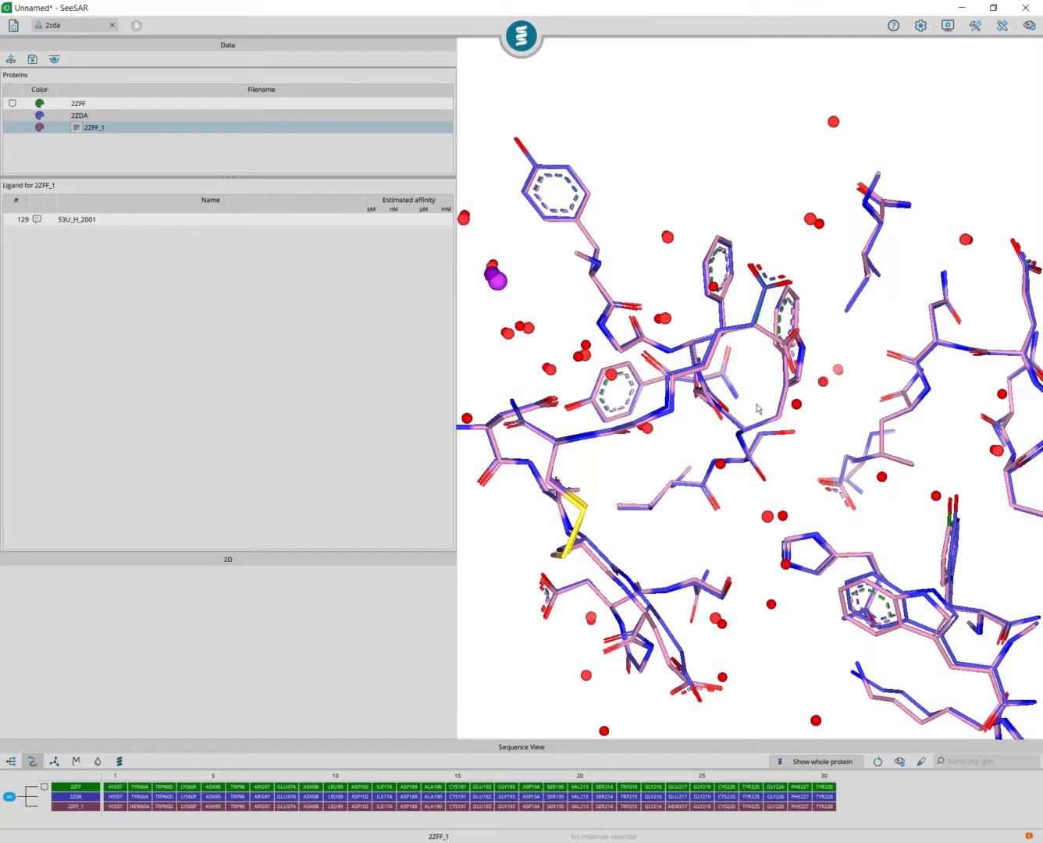
Consult the help page on the mode switch, close it, and display the program's About information
{"action": "mouse_move", "coordinate": [545, 49]}
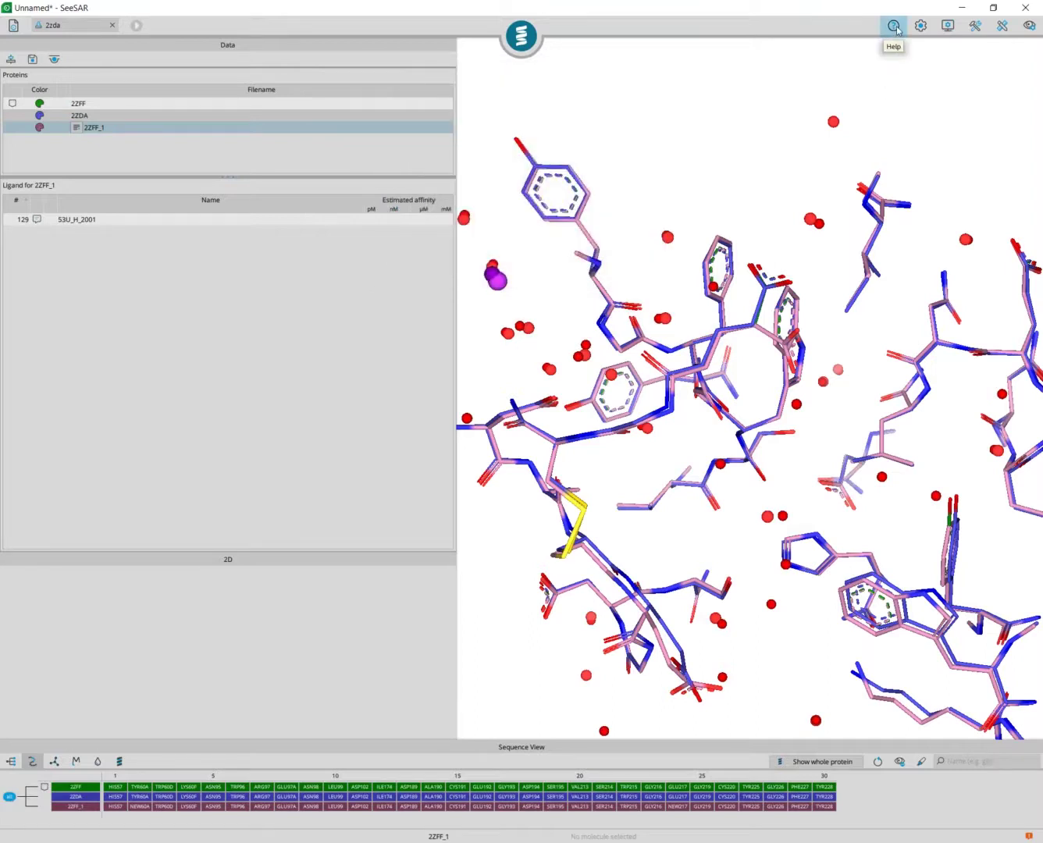
{"action": "left_click", "coordinate": [895, 29]}
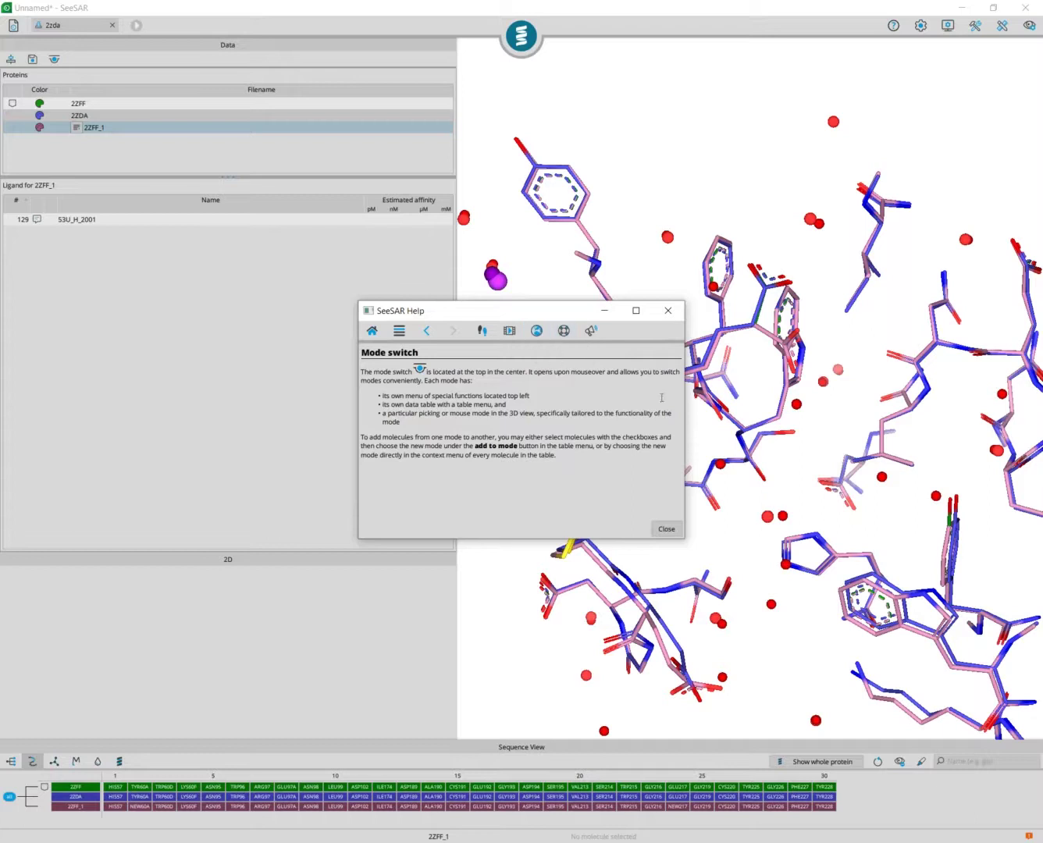
{"action": "left_click", "coordinate": [669, 311]}
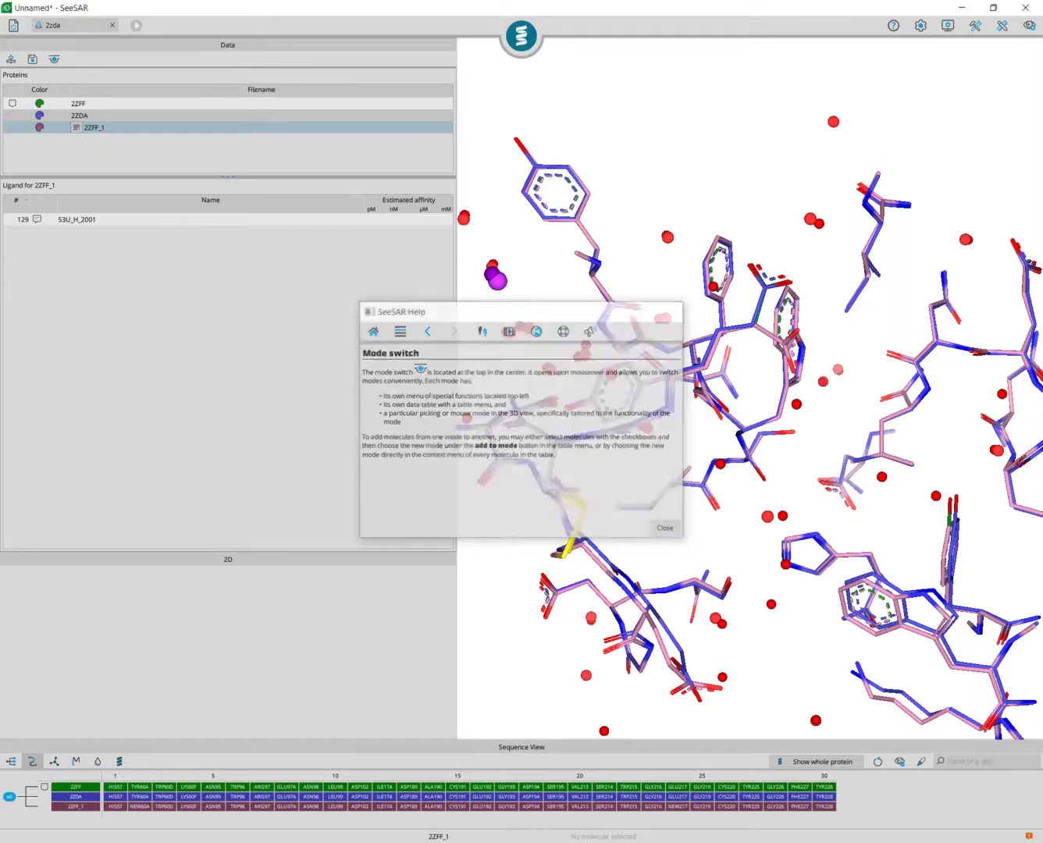
{"action": "left_click", "coordinate": [11, 27]}
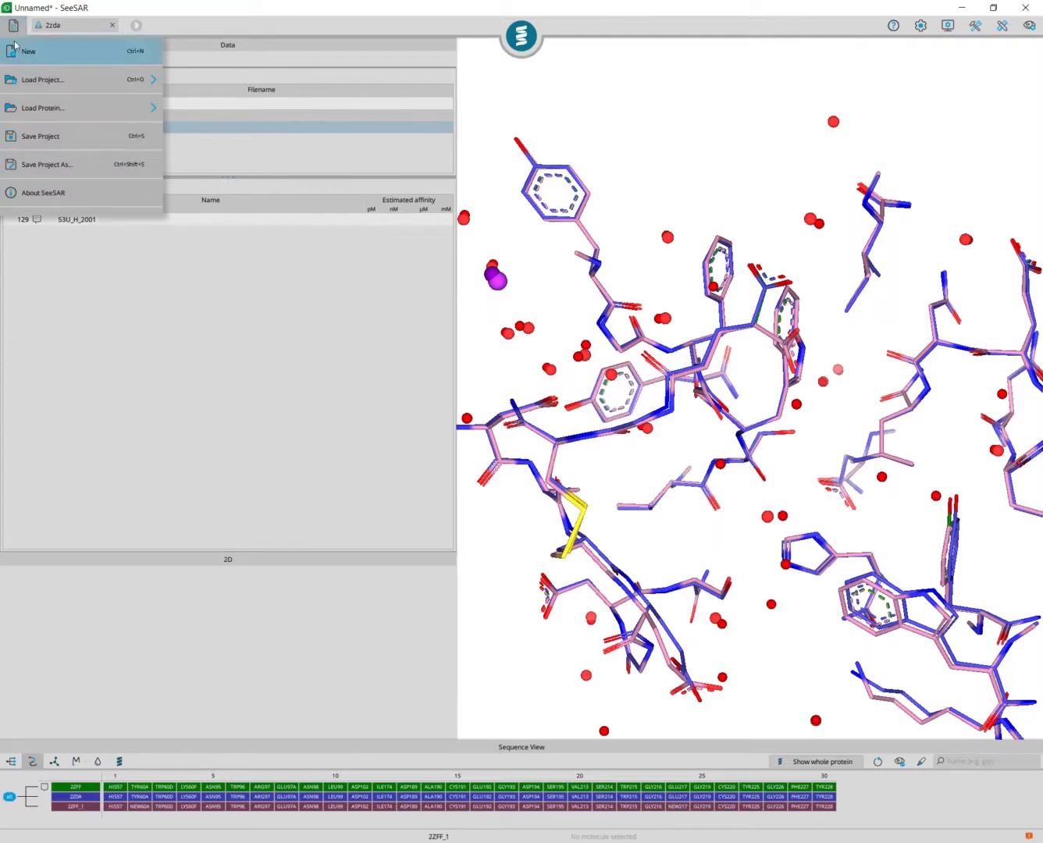
{"action": "left_click", "coordinate": [70, 194]}
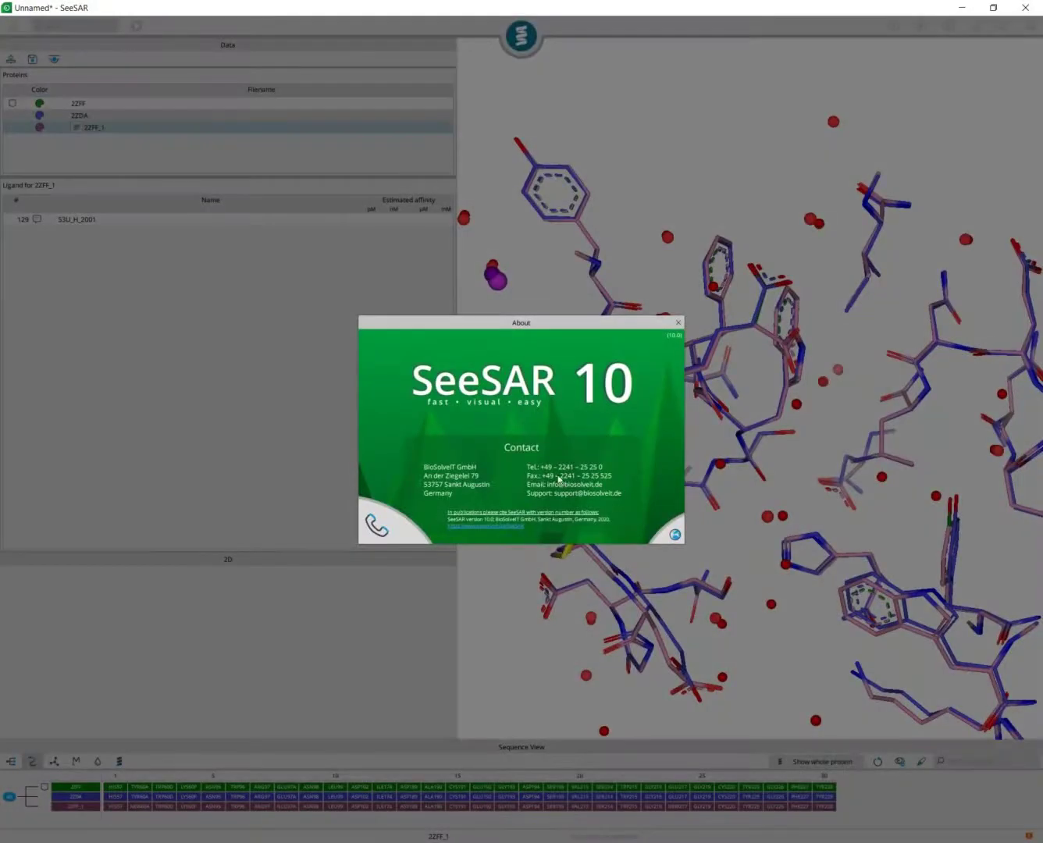